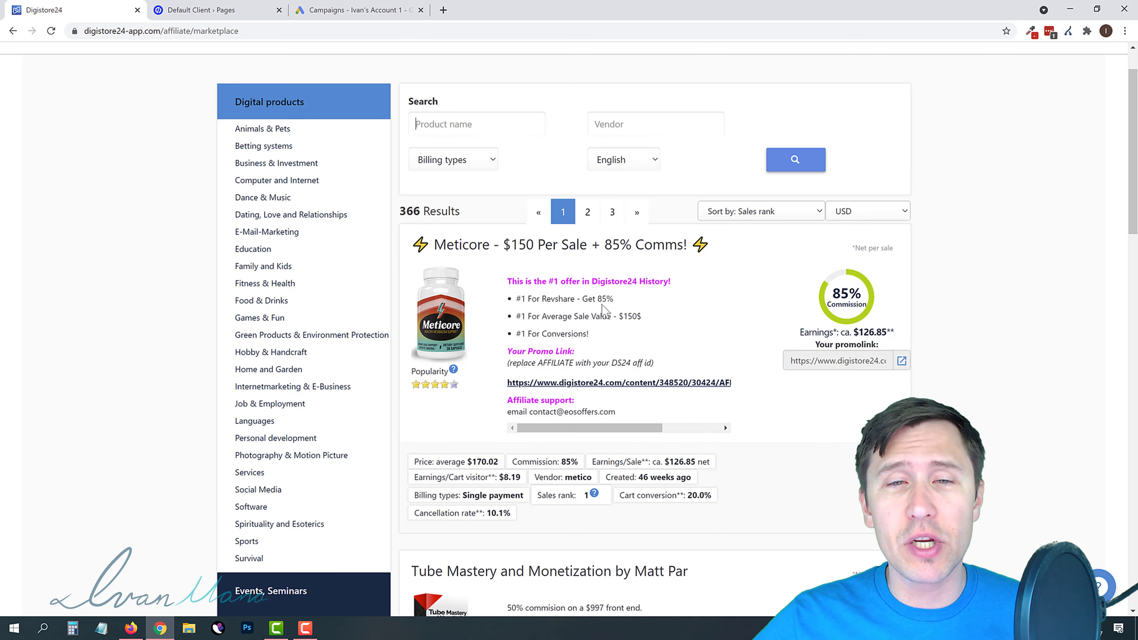
# Review the affiliate offers on the first Digistore24 marketplace results page, comparing their commissions and earnings per sale.
pyautogui.moveTo(464, 245); pyautogui.dragTo(654, 234)
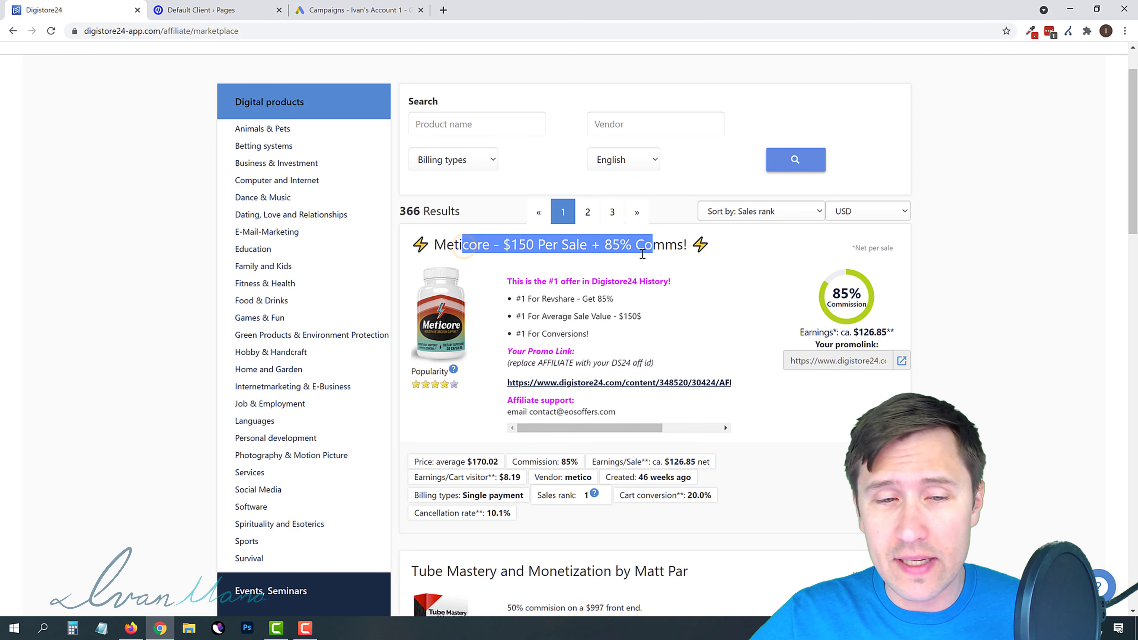
pyautogui.scroll(-13, 590, 381)
pyautogui.scroll(-2, 590, 381)
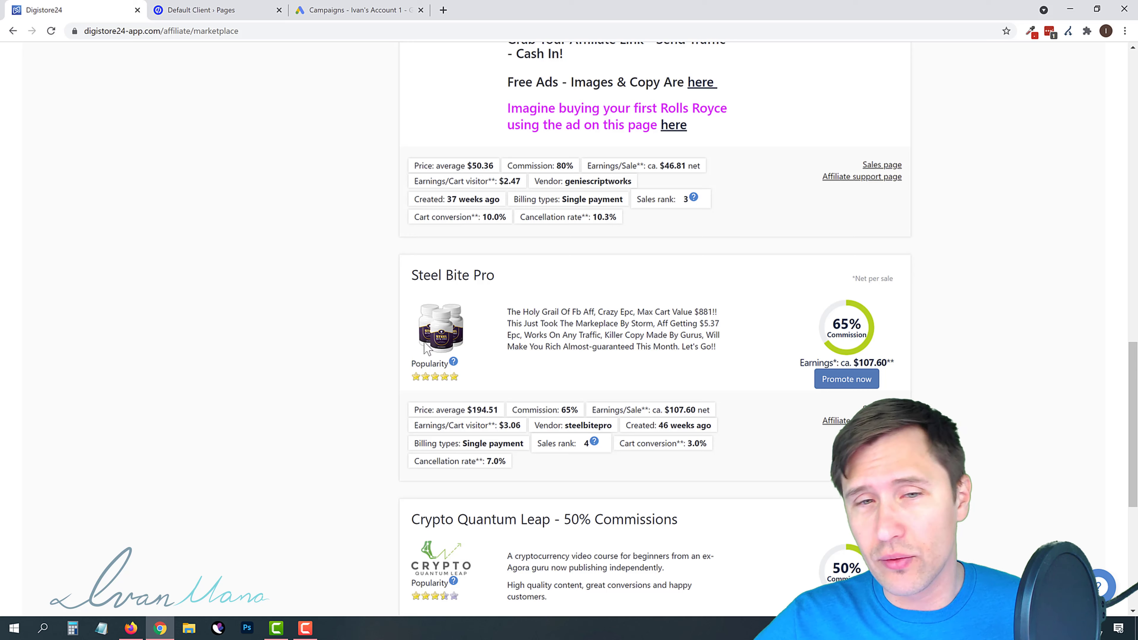
pyautogui.scroll(-1, 846, 367)
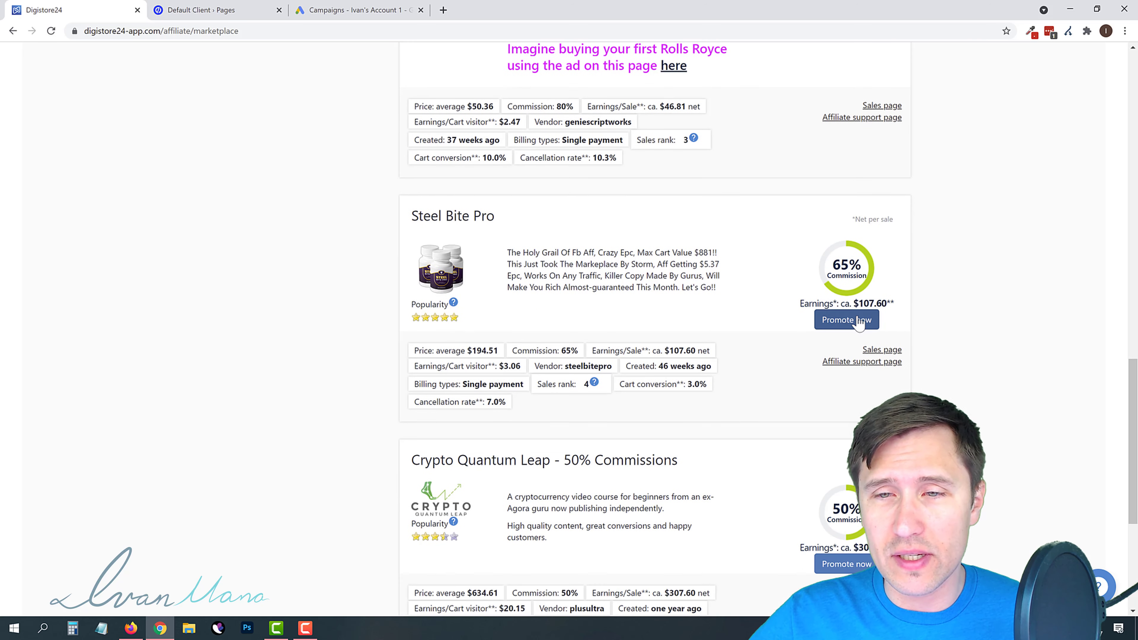
pyautogui.scroll(-3, 687, 398)
pyautogui.scroll(-2, 687, 398)
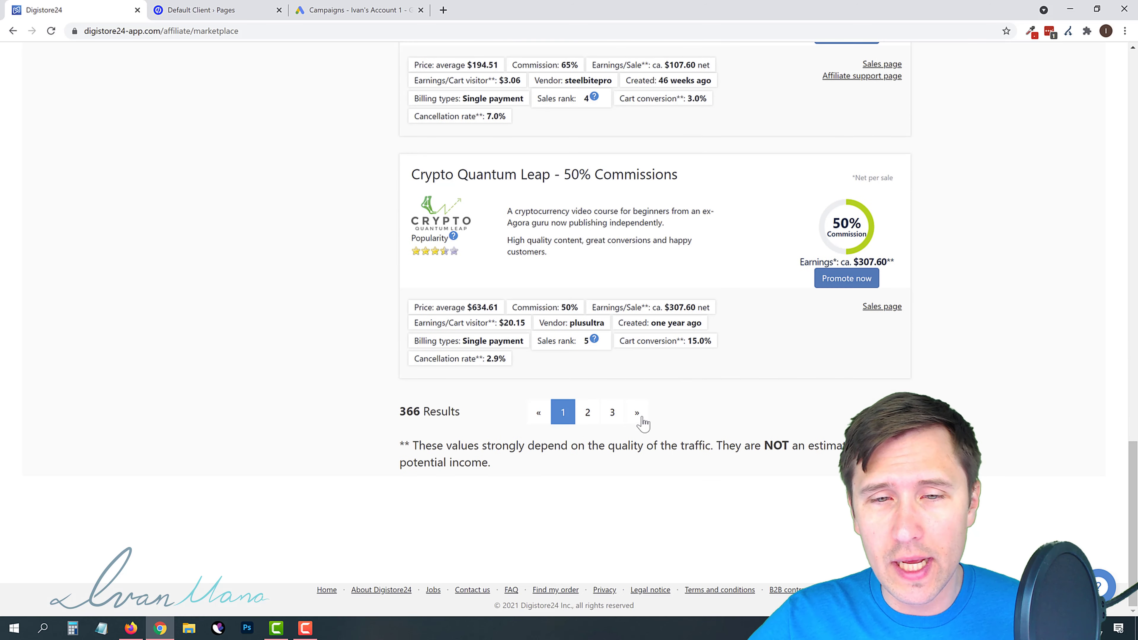
# Open page 2 of the marketplace results and examine the commissions and earnings of its offers.
pyautogui.click(585, 409)
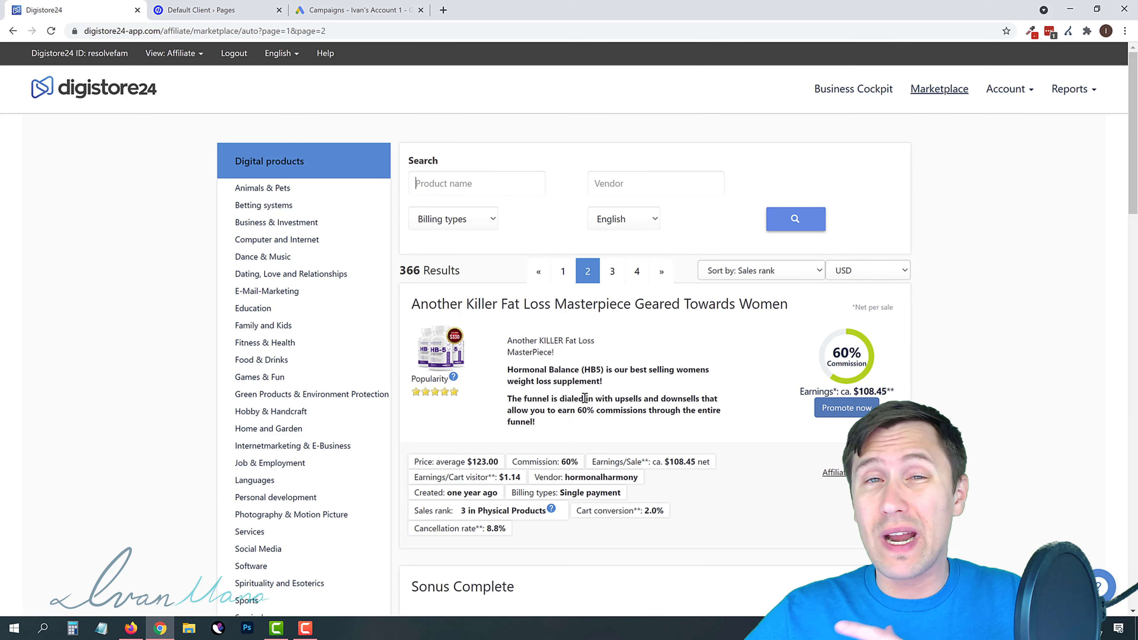
pyautogui.scroll(-4, 590, 385)
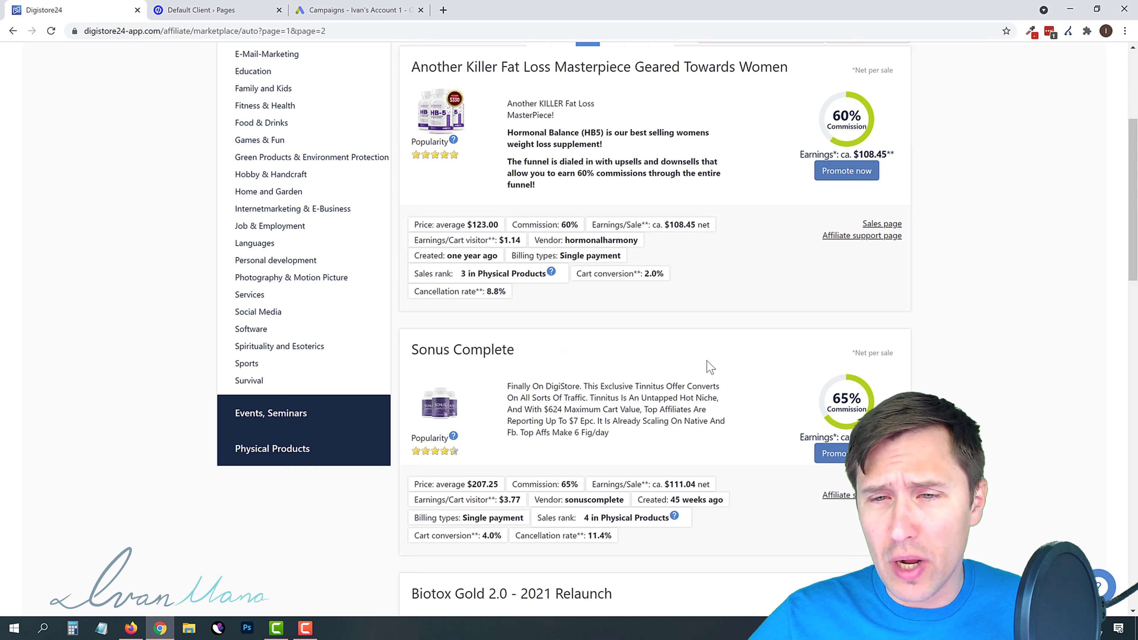
pyautogui.scroll(-1, 692, 360)
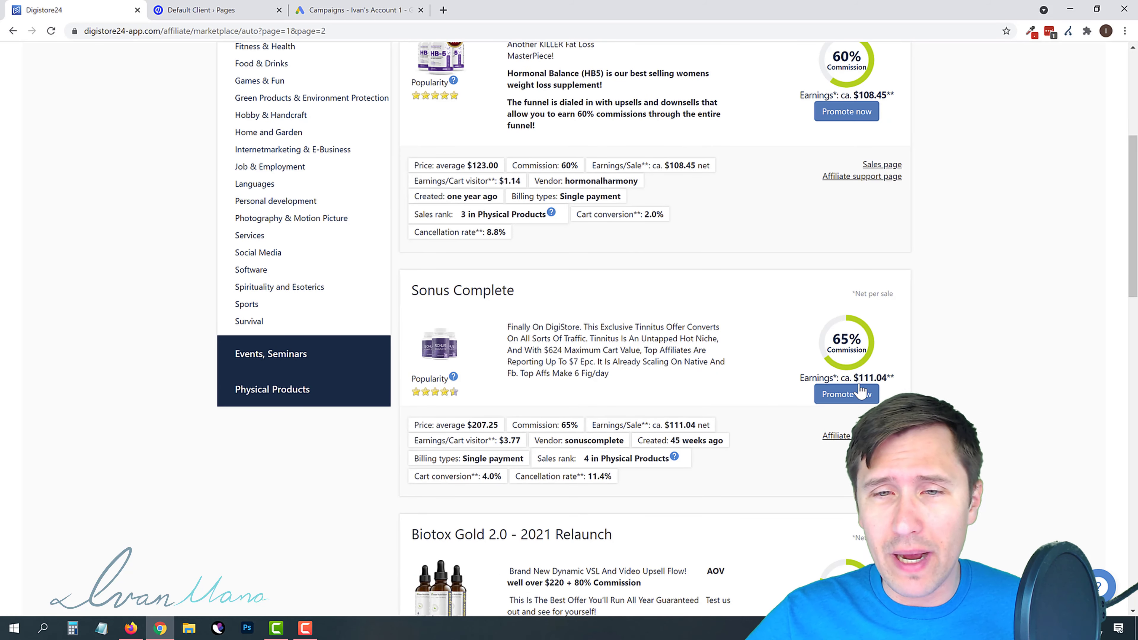
pyautogui.scroll(-4, 669, 351)
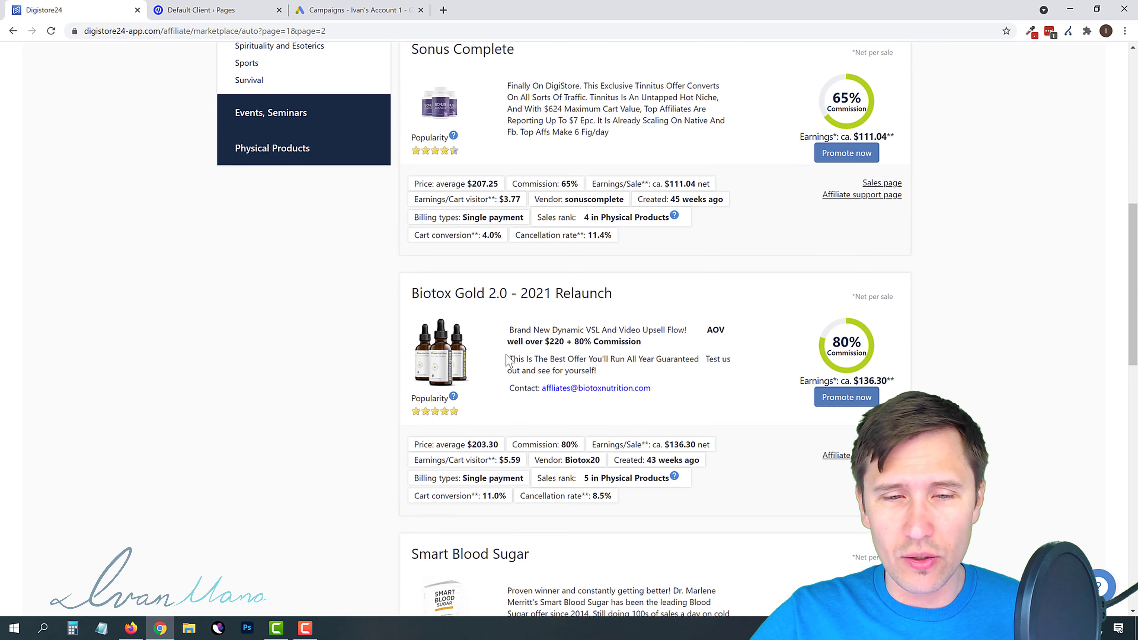
pyautogui.scroll(-7, 587, 375)
pyautogui.scroll(-6, 592, 411)
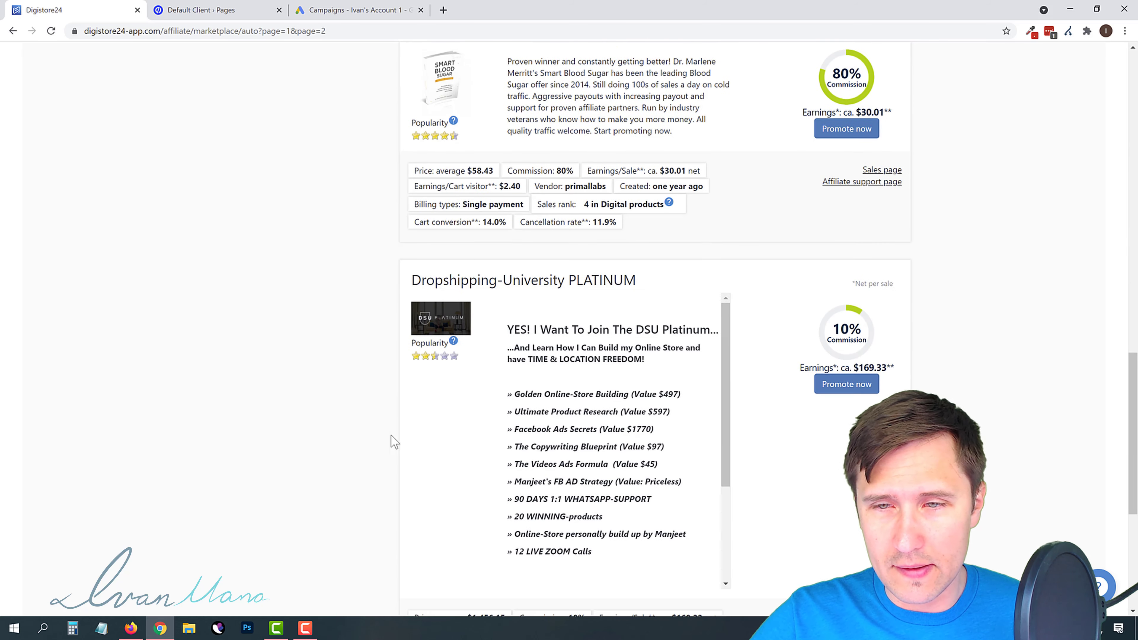
pyautogui.scroll(-3, 428, 489)
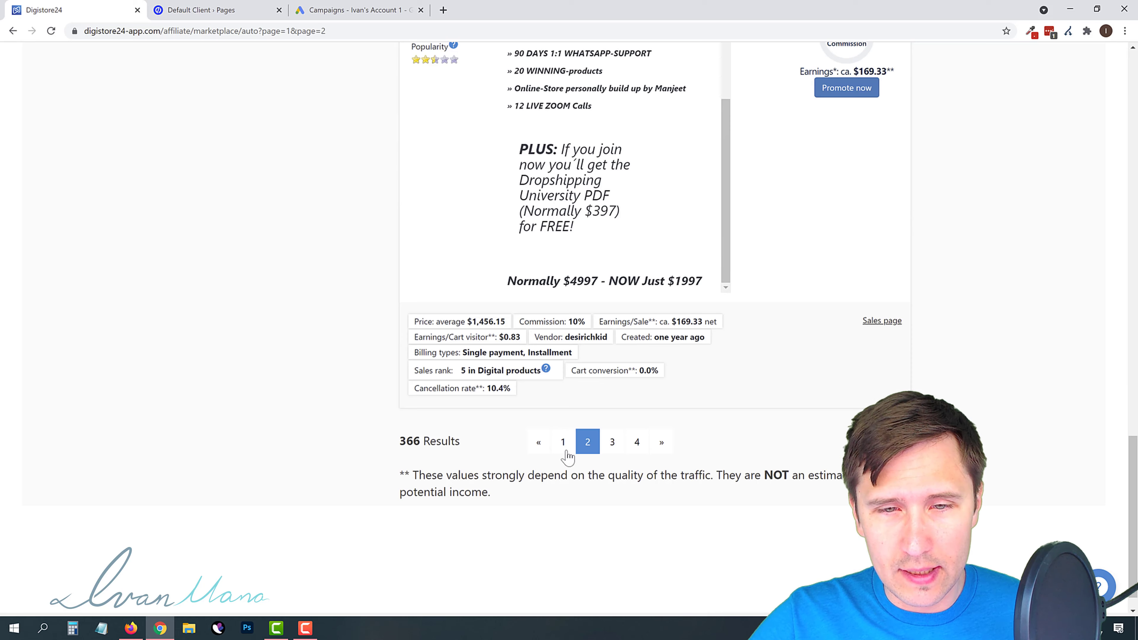
# Return to page 1 of the marketplace results and request to promote the Tube Mastery and Monetization offer.
pyautogui.click(562, 442)
pyautogui.scroll(-5, 477, 433)
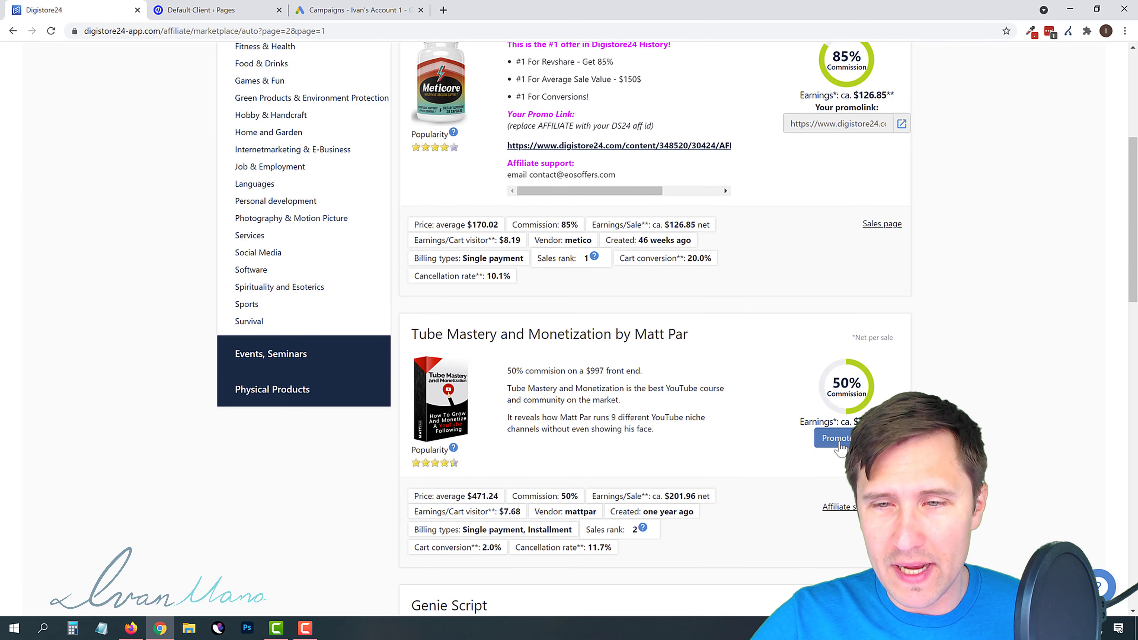
pyautogui.click(838, 442)
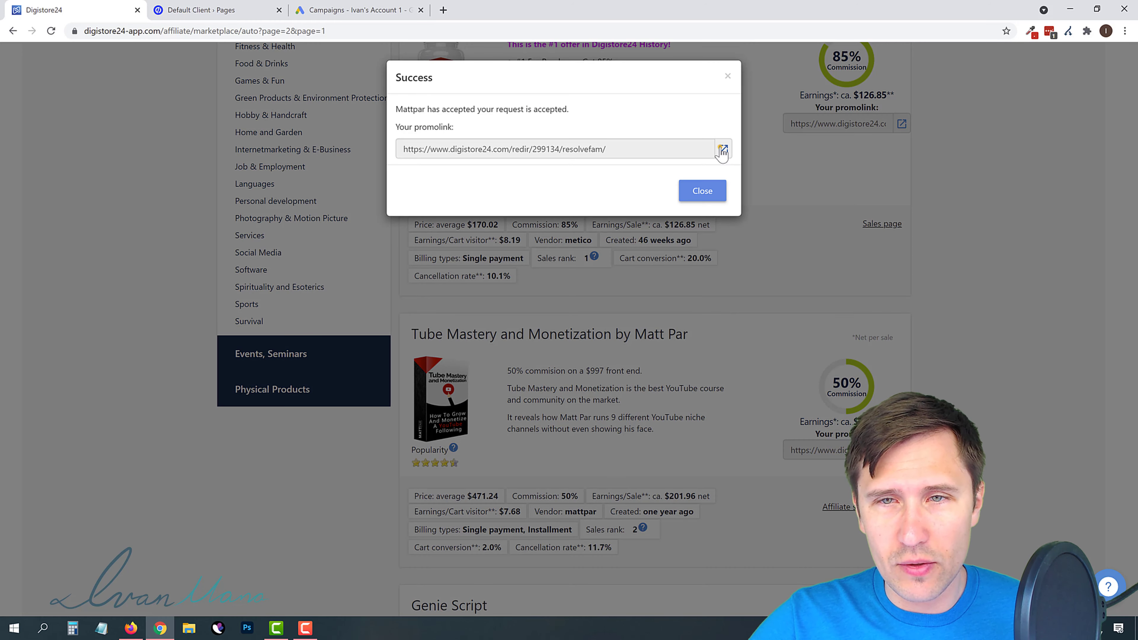
# Open the Tube Mastery promolink, read through the offer's sales page, and return to the Digistore24 marketplace.
pyautogui.click(720, 147)
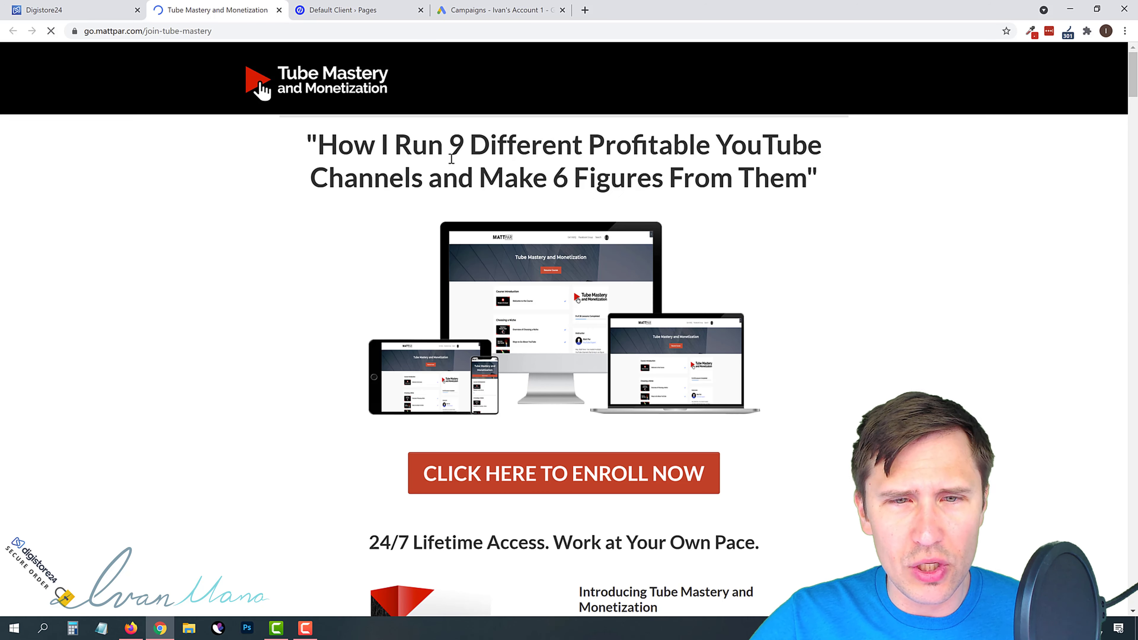
pyautogui.scroll(-5, 535, 323)
pyautogui.scroll(-3, 679, 358)
pyautogui.scroll(-3, 506, 394)
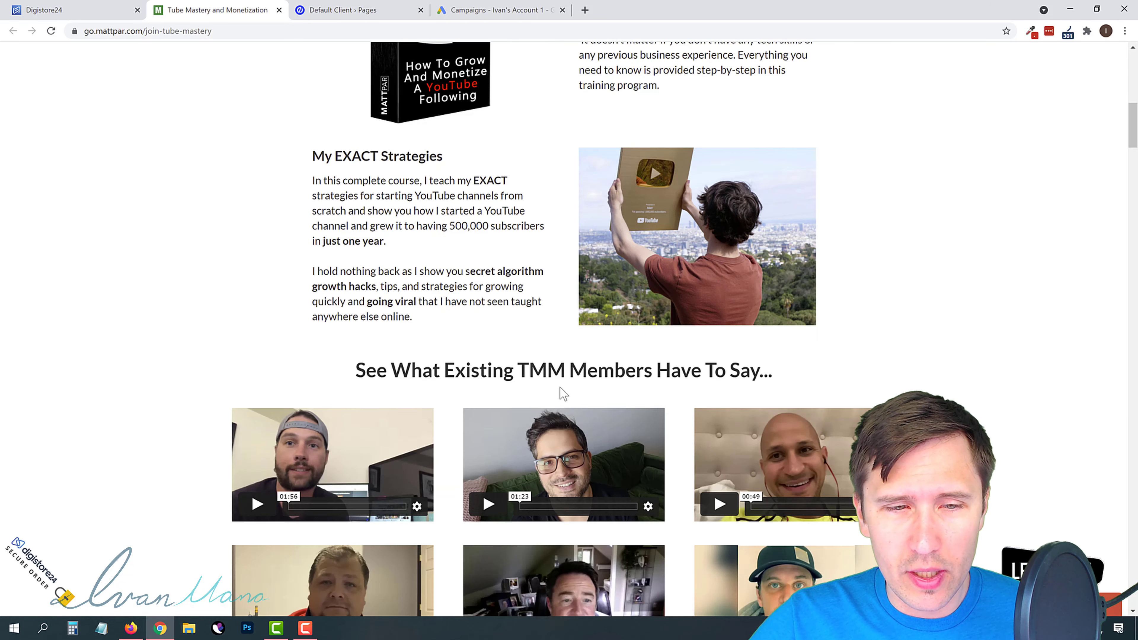
pyautogui.scroll(-4, 523, 448)
pyautogui.scroll(2, 492, 417)
pyautogui.scroll(9, 463, 376)
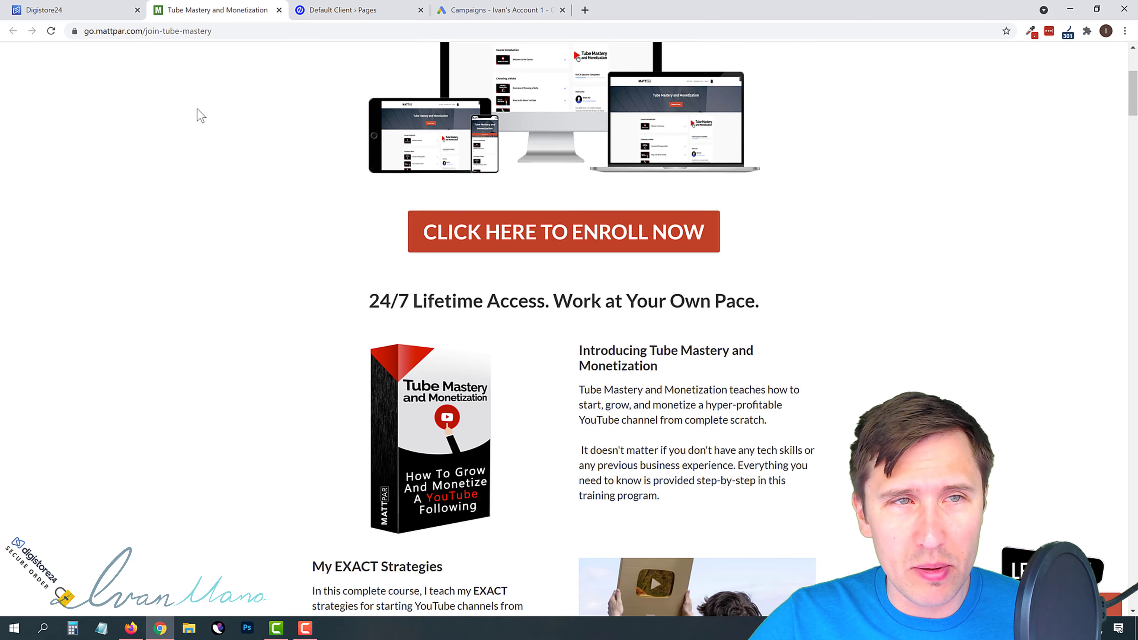
pyautogui.click(50, 5)
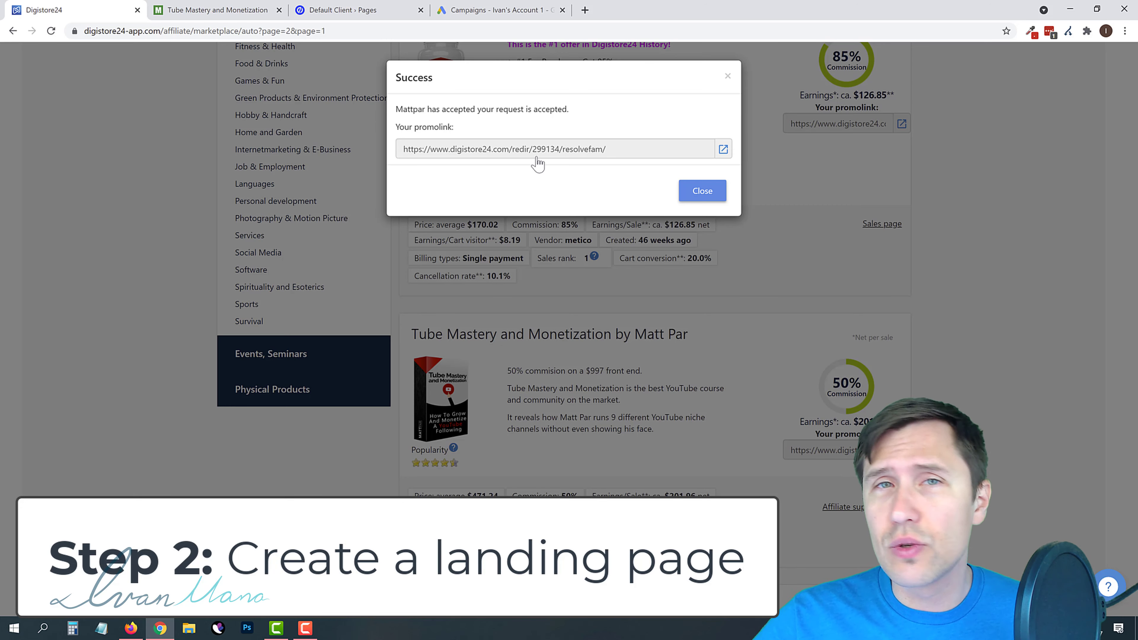
# Switch to the Unbounce pages list and open the trial offer at go.ivanmana.com/unbounce in a new browser tab.
pyautogui.click(350, 9)
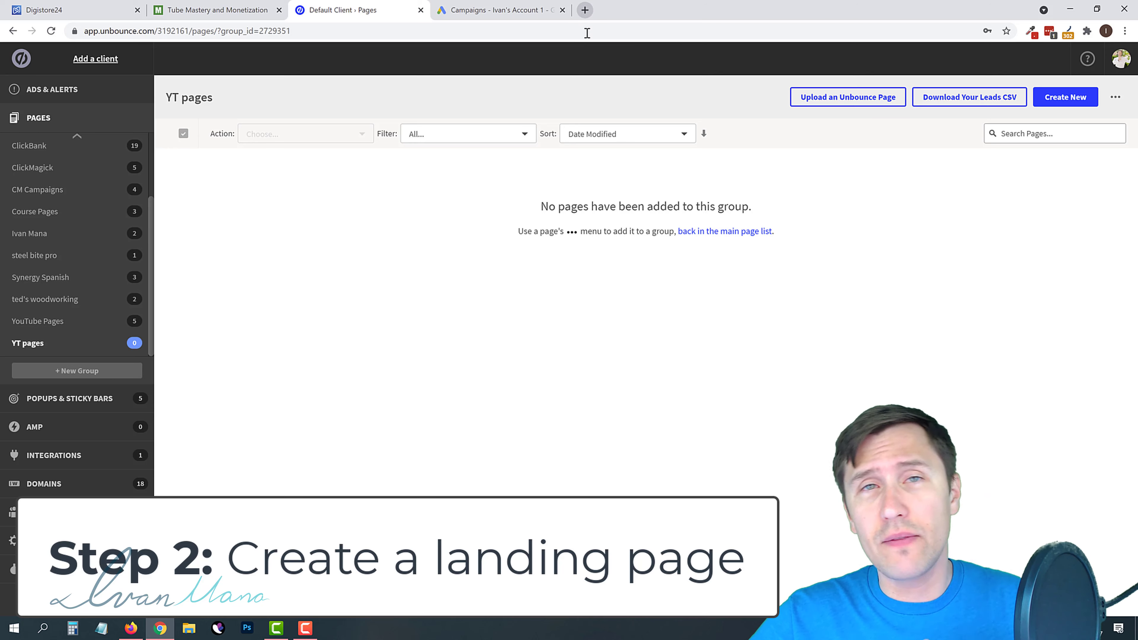
pyautogui.click(584, 10)
pyautogui.write('go.iv')
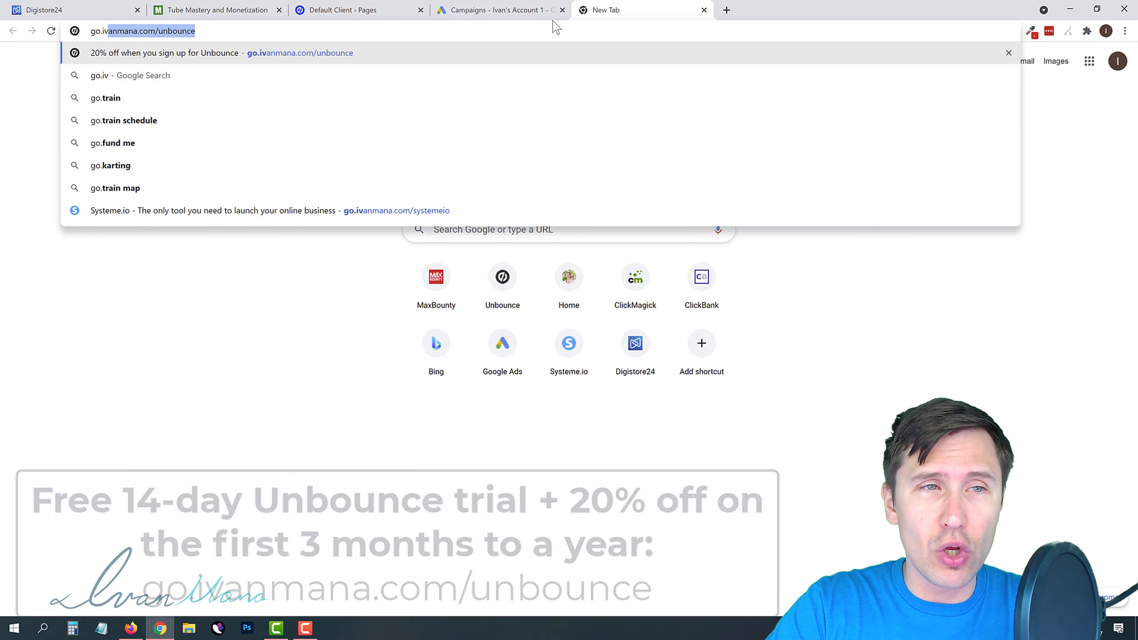
pyautogui.write('an')
pyautogui.press('Return')
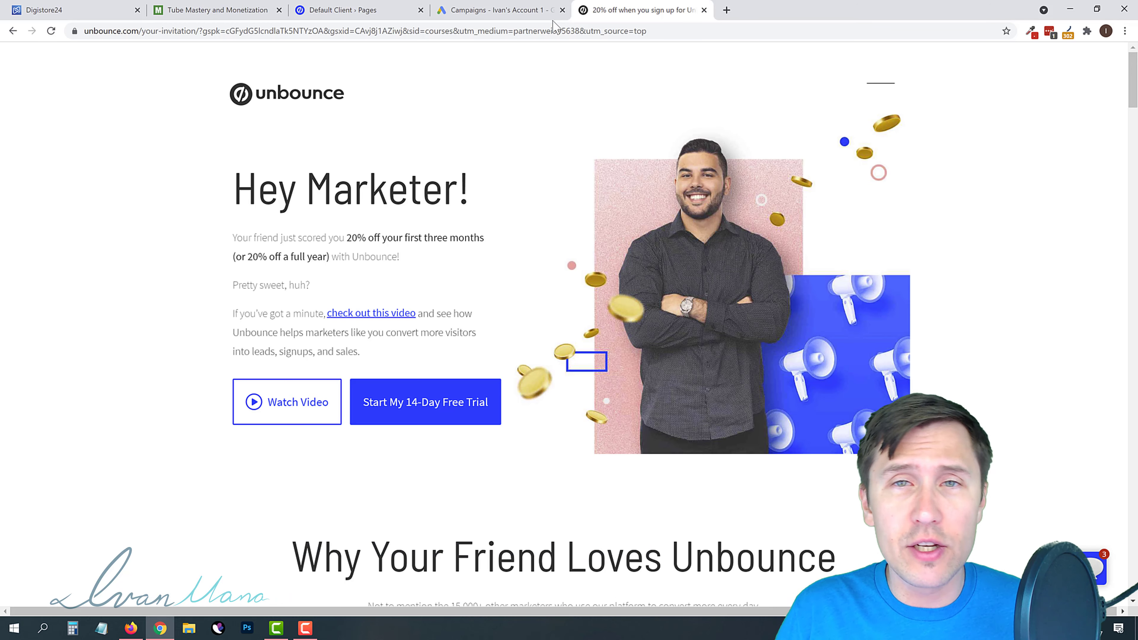
# Close the Tube Mastery sales page and the Unbounce discount offer page.
pyautogui.click(227, 17)
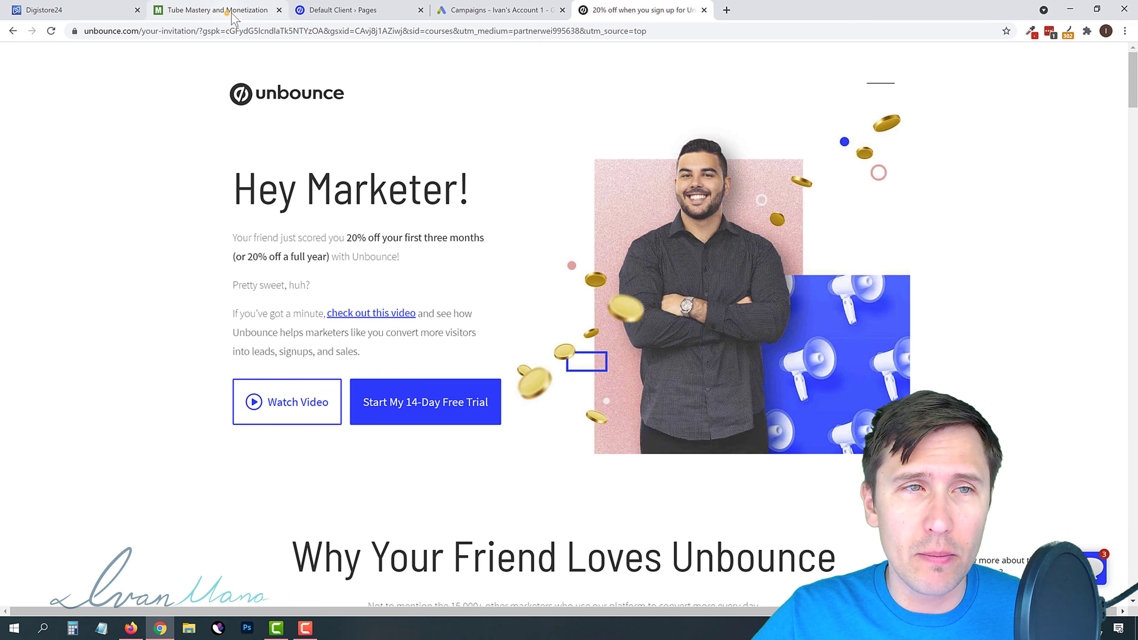
pyautogui.click(279, 10)
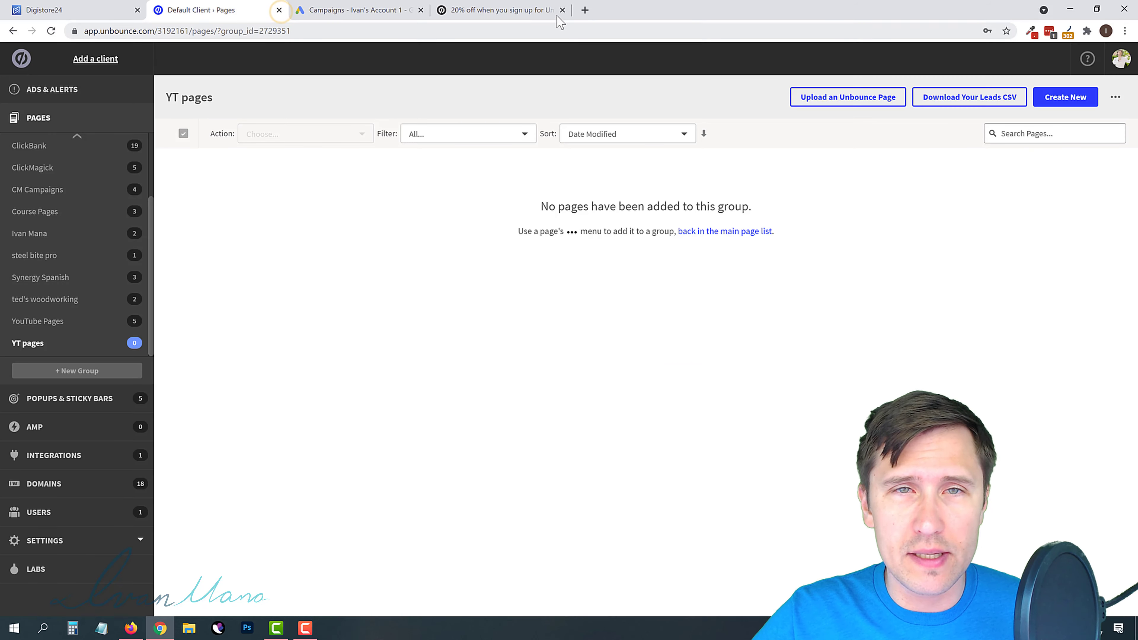
pyautogui.click(562, 10)
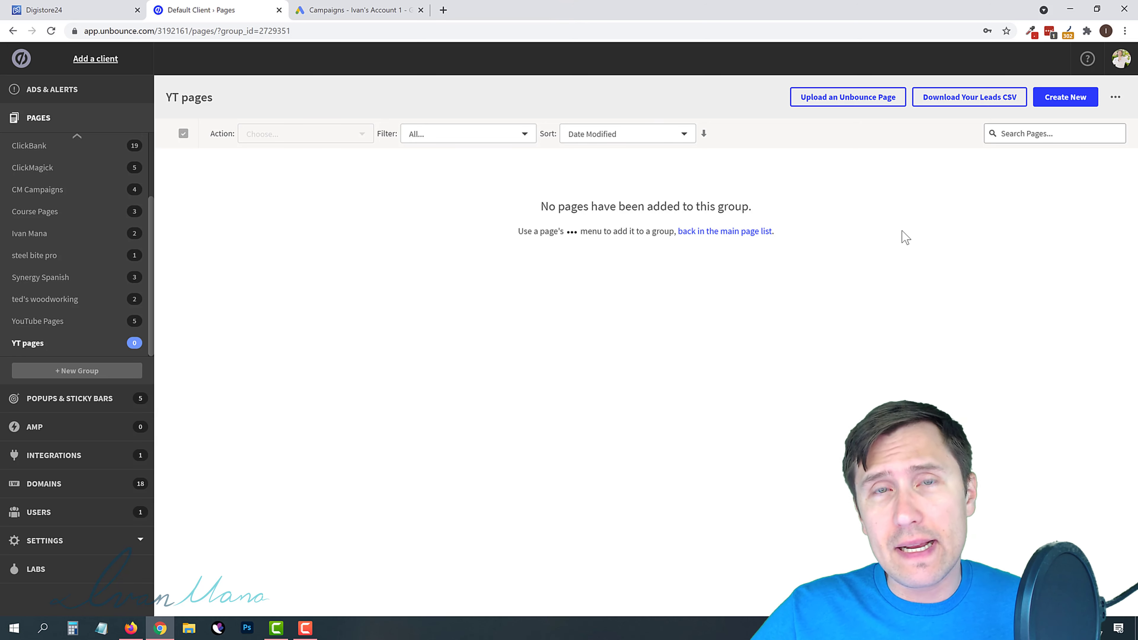
# Create a new landing page from the Moda template and name it "Tube Mastery - Digistore".
pyautogui.click(1053, 101)
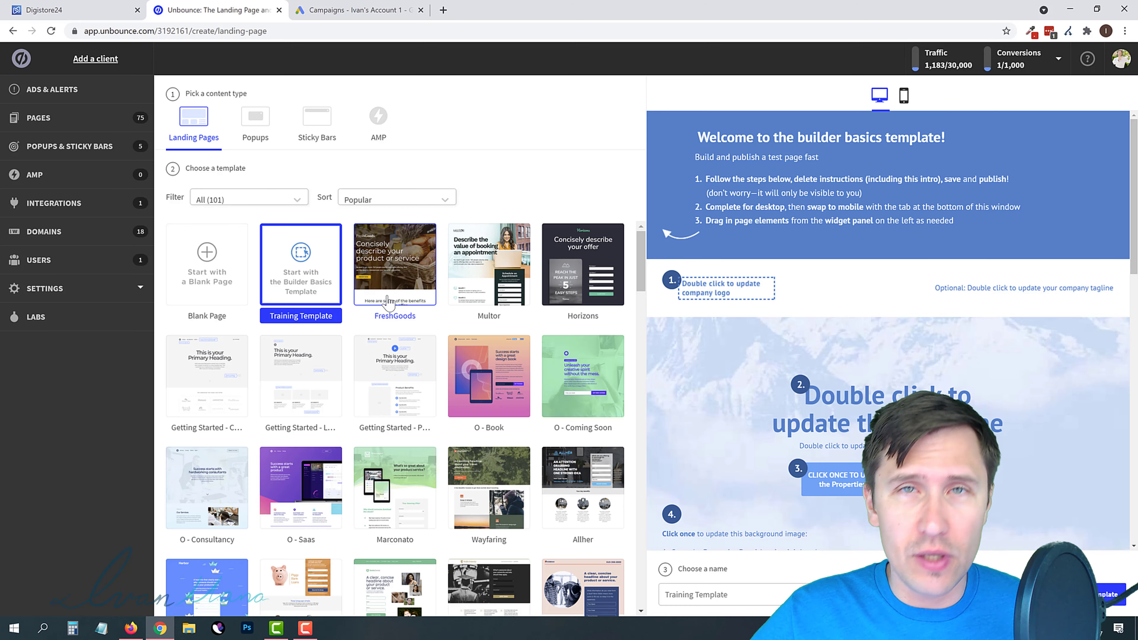
pyautogui.scroll(-3, 388, 302)
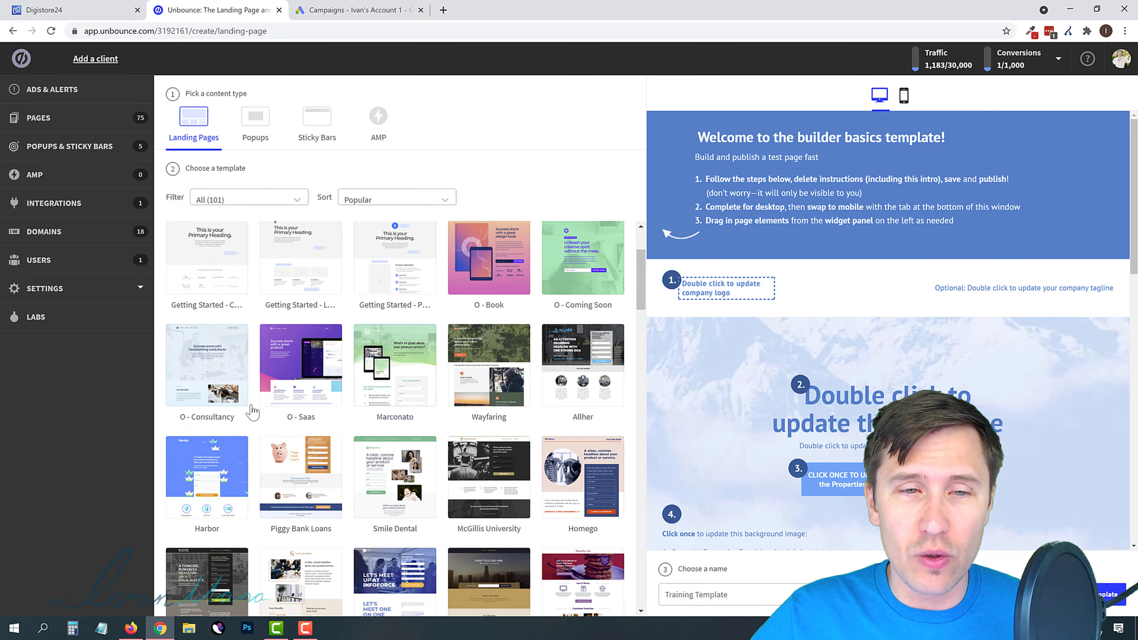
pyautogui.scroll(-5, 252, 410)
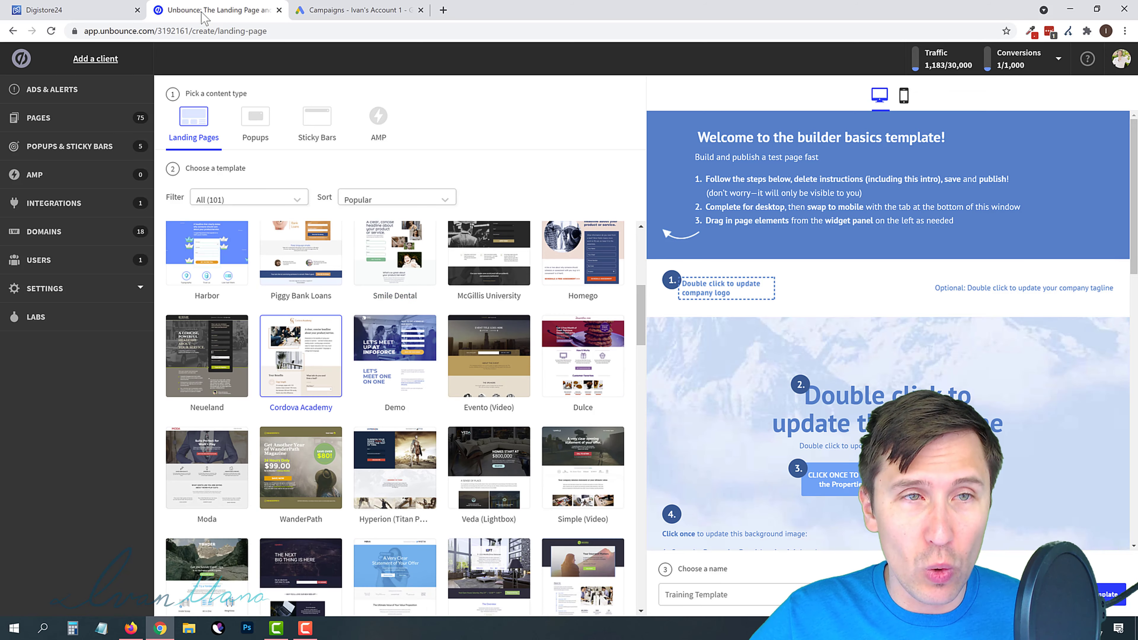
pyautogui.click(211, 462)
pyautogui.click(701, 596)
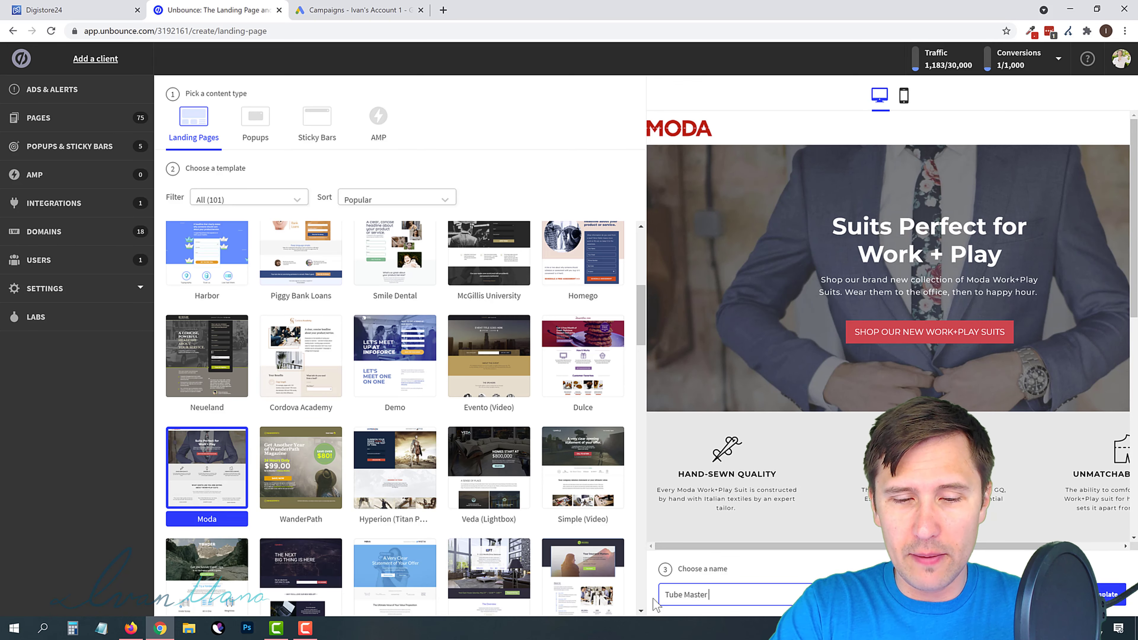
pyautogui.write('Tube Mastery - Digistore')
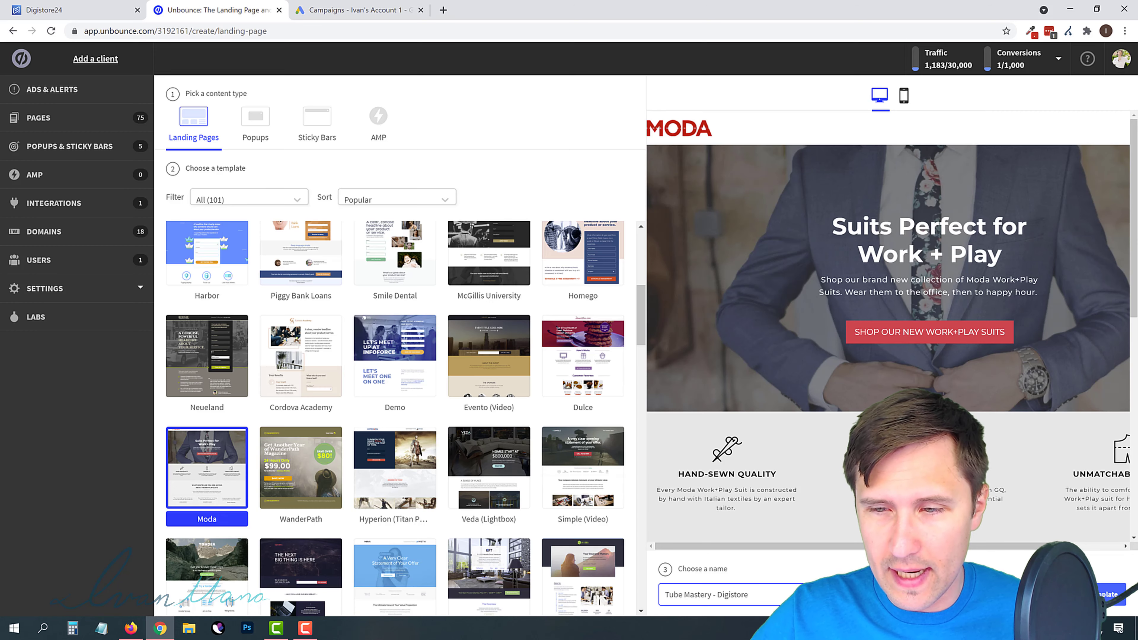
pyautogui.press('Return')
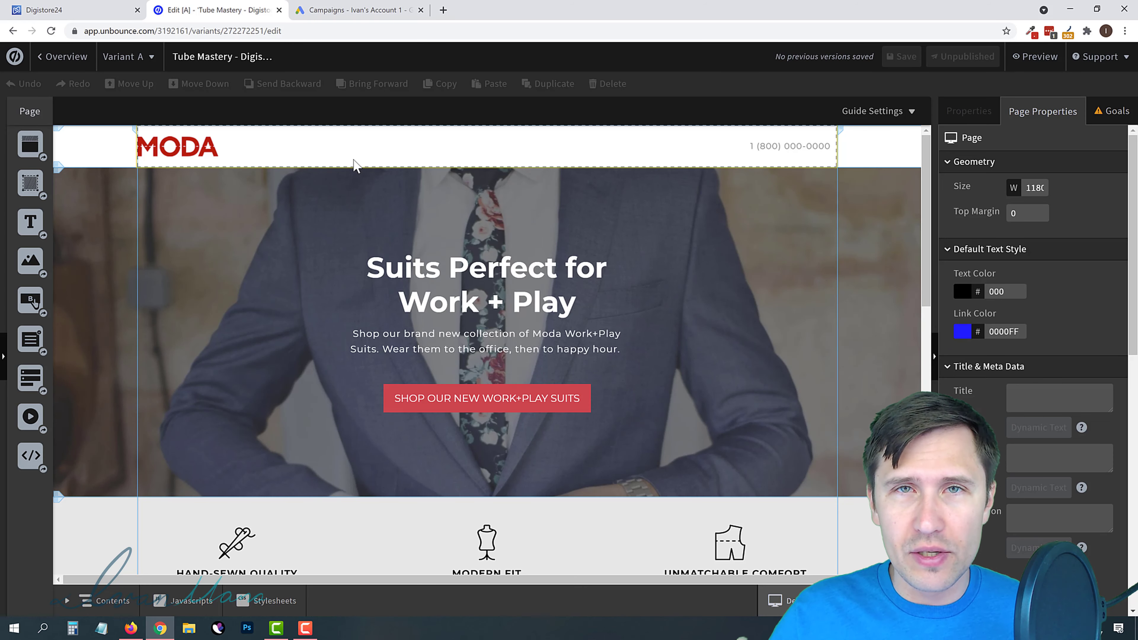
# Delete the MODA logo and the placeholder phone number from the landing page's header.
pyautogui.click(184, 147)
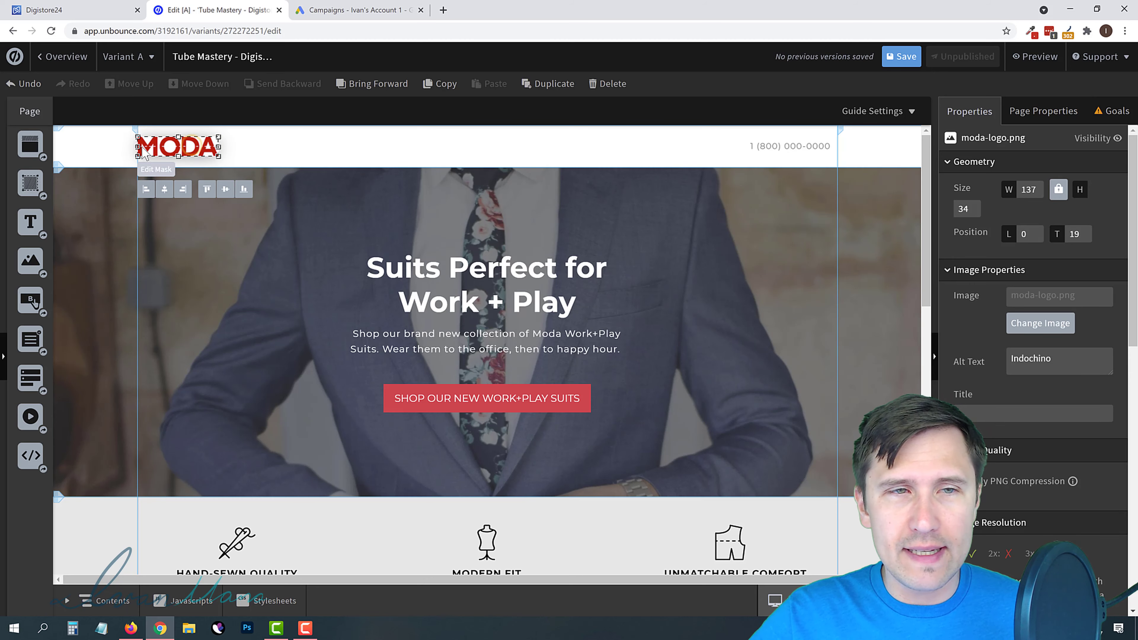
pyautogui.press('Delete')
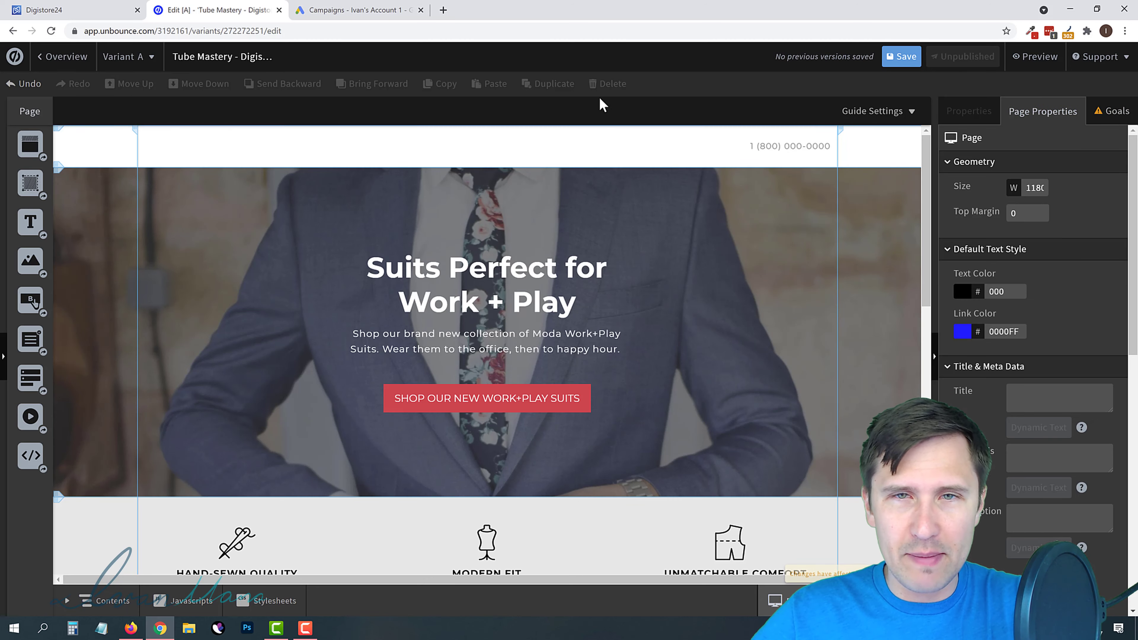
pyautogui.click(790, 147)
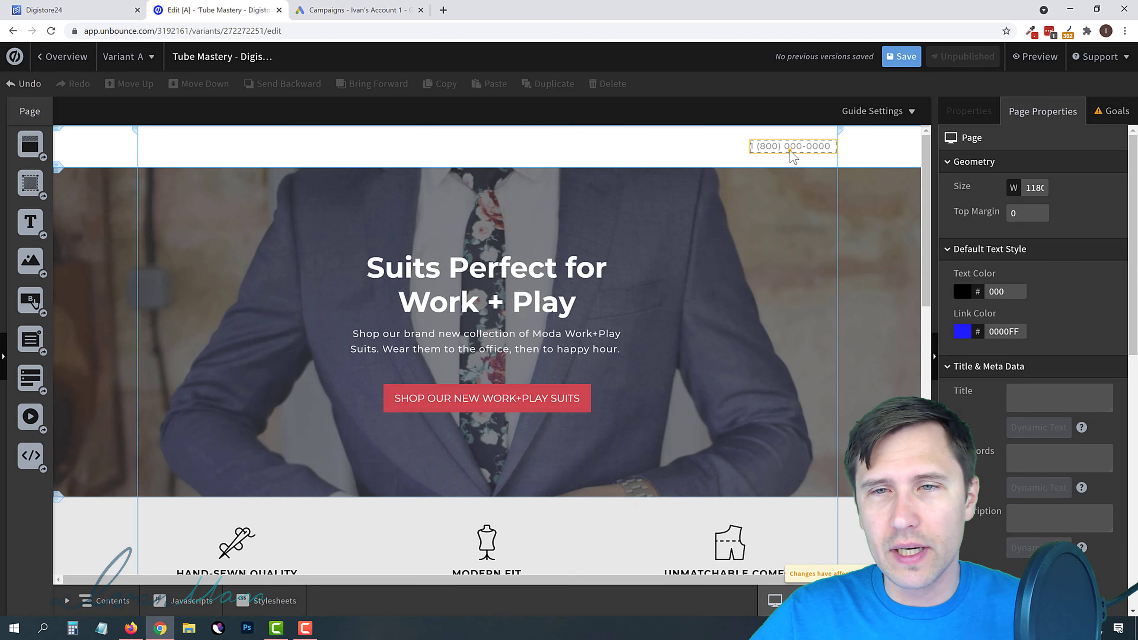
pyautogui.press('Delete')
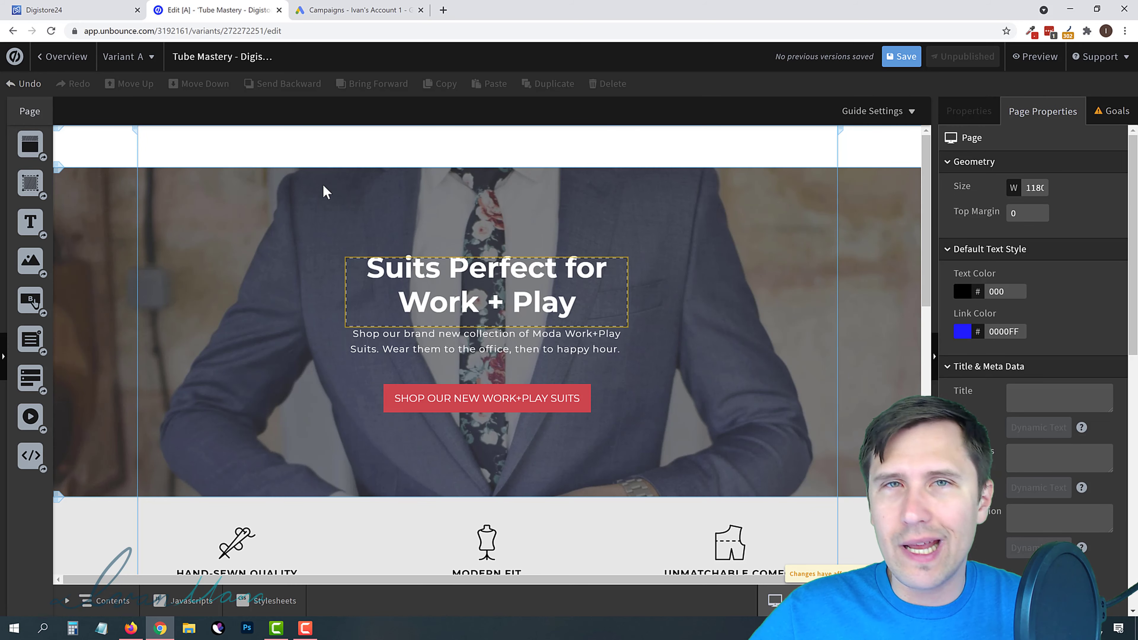
# Reopen the Tube Mastery sales page from its Digistore24 promolink for reference, and return to the Unbounce page editor.
pyautogui.click(86, 10)
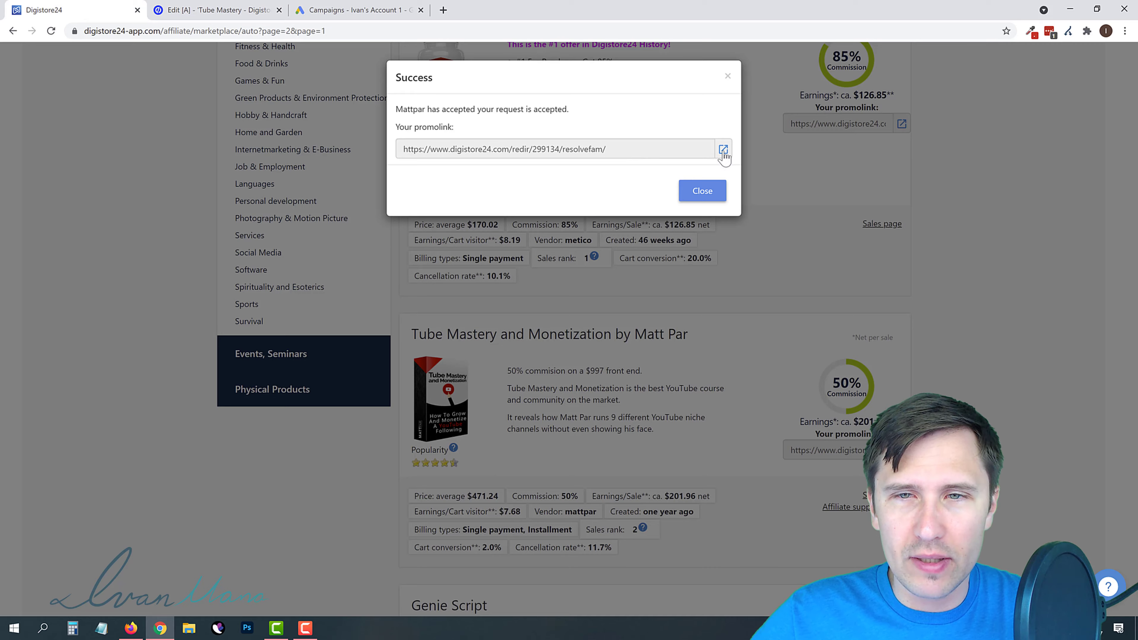
pyautogui.click(722, 149)
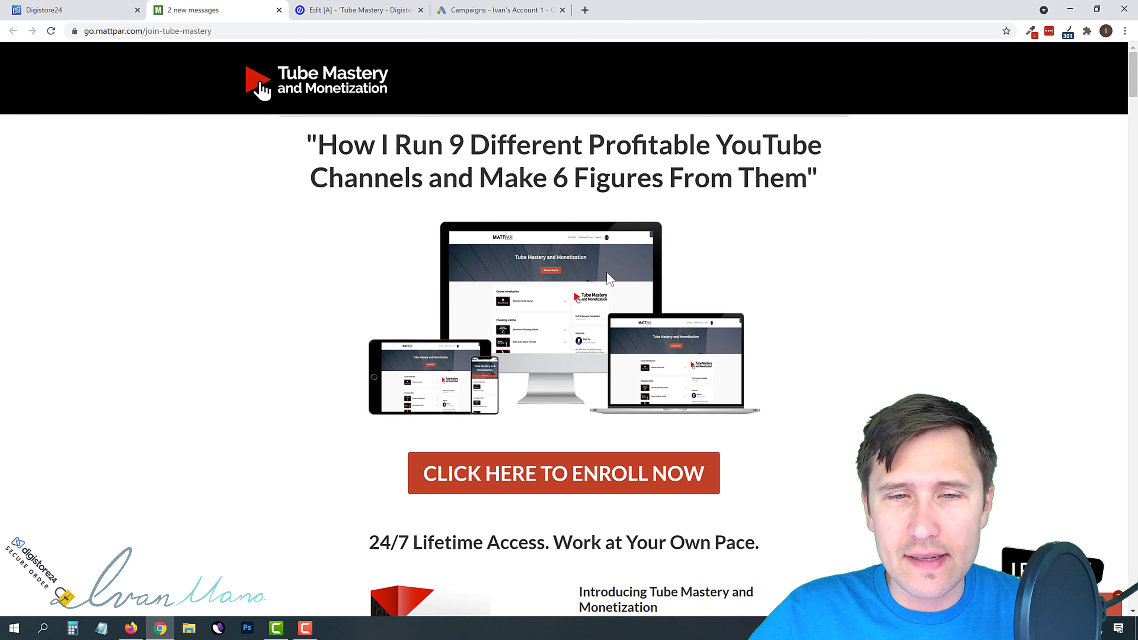
pyautogui.click(336, 8)
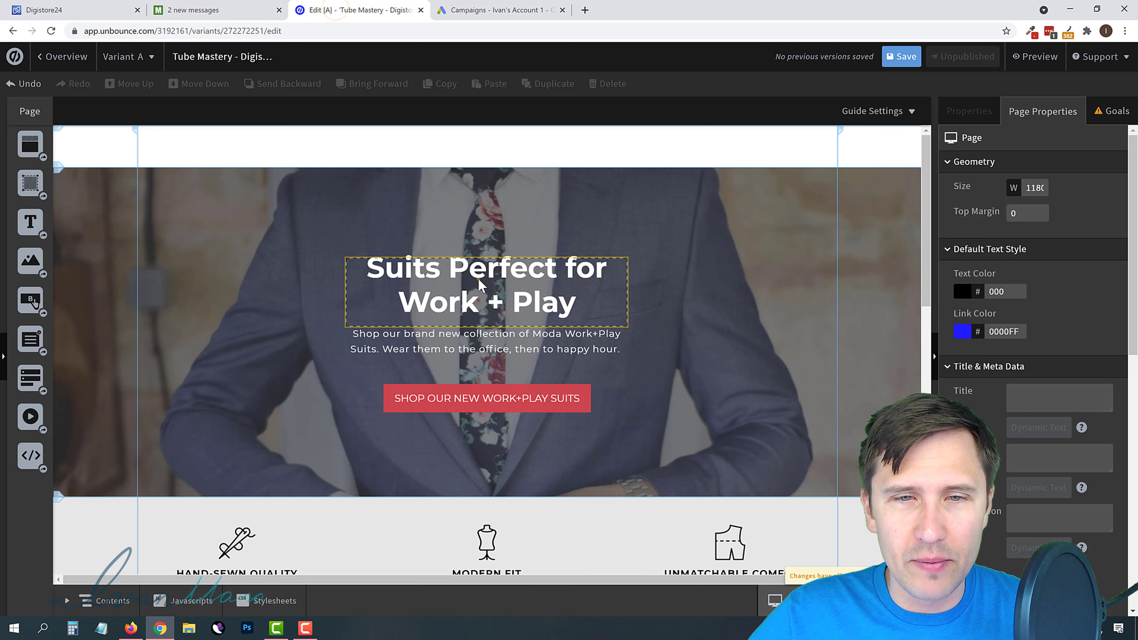
# Move the hero heading higher and copy the headline "How I Run 9 Different Profitable YouTube Channels and Make 6 Figures From Them" from the Tube Mastery sales page.
pyautogui.moveTo(478, 279); pyautogui.dragTo(449, 226)
pyautogui.click(218, 10)
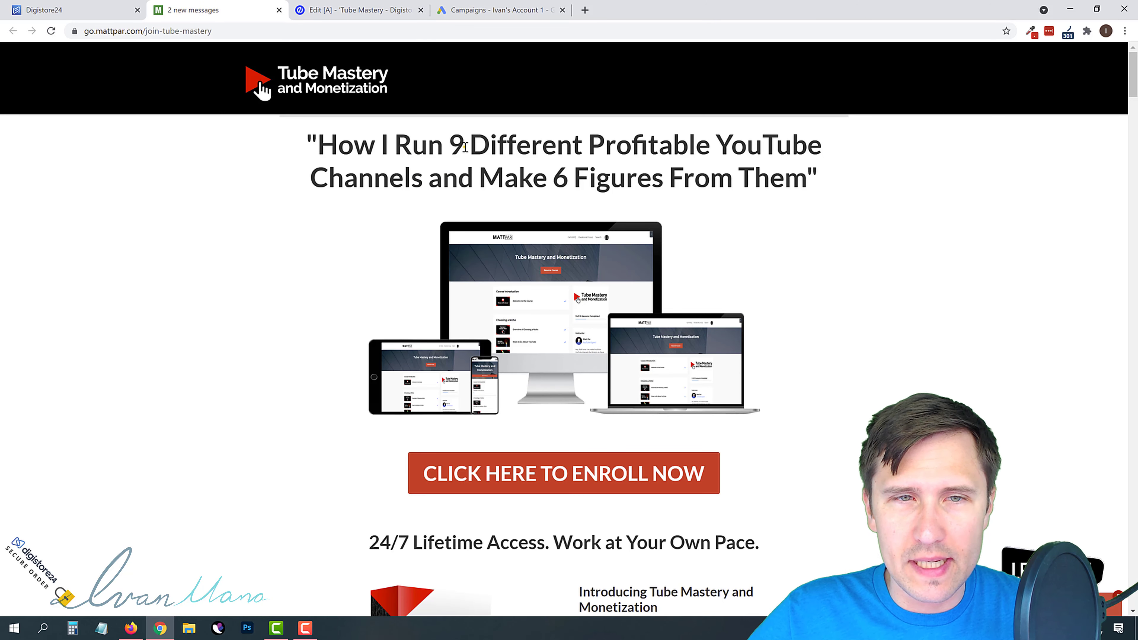
pyautogui.tripleClick(464, 147)
pyautogui.rightClick(465, 147)
pyautogui.click(494, 157)
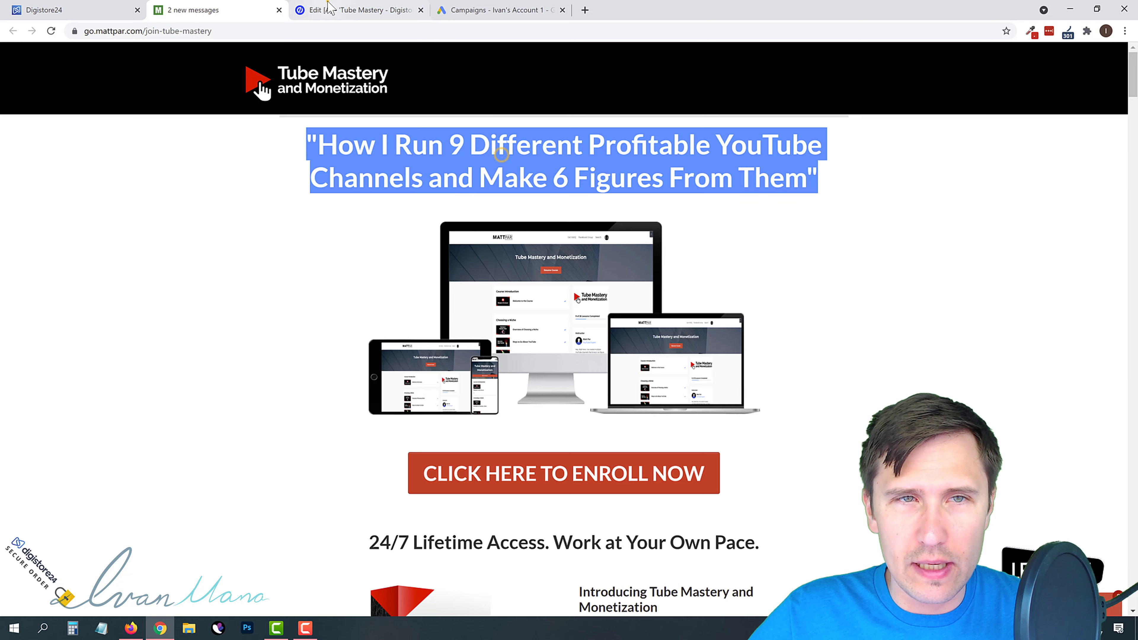
# In the Unbounce page editor, replace the hero heading's text with the copied headline and widen its text box to about 981 px.
pyautogui.click(354, 10)
pyautogui.click(446, 225)
pyautogui.doubleClick(446, 225)
pyautogui.rightClick(446, 225)
pyautogui.click(480, 260)
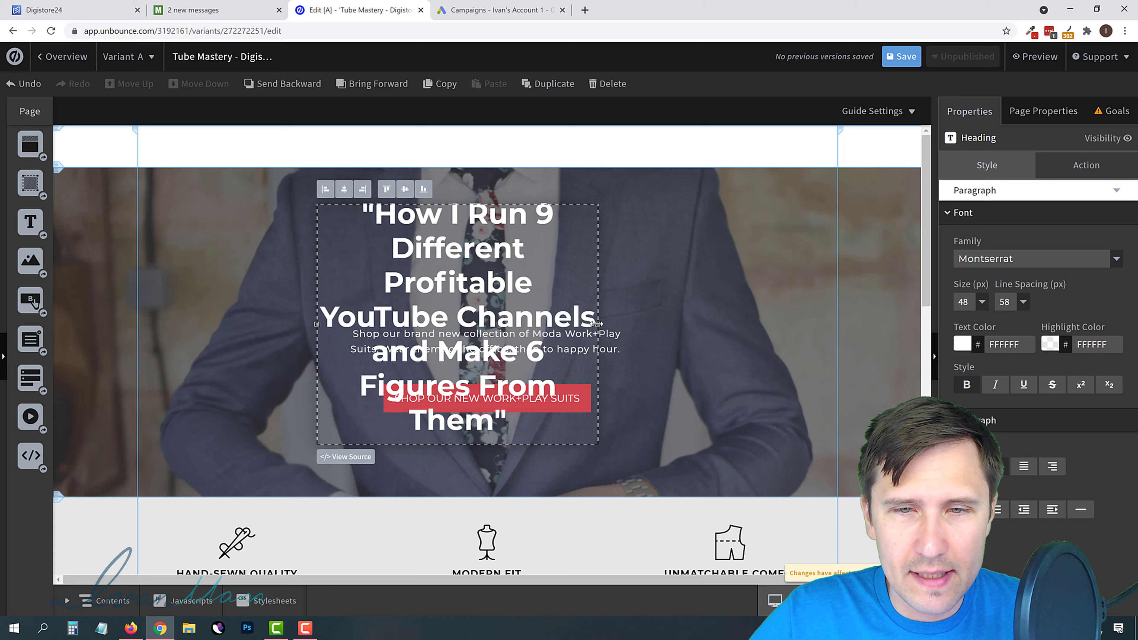
pyautogui.moveTo(598, 323); pyautogui.dragTo(757, 318)
pyautogui.moveTo(781, 317); pyautogui.dragTo(783, 317)
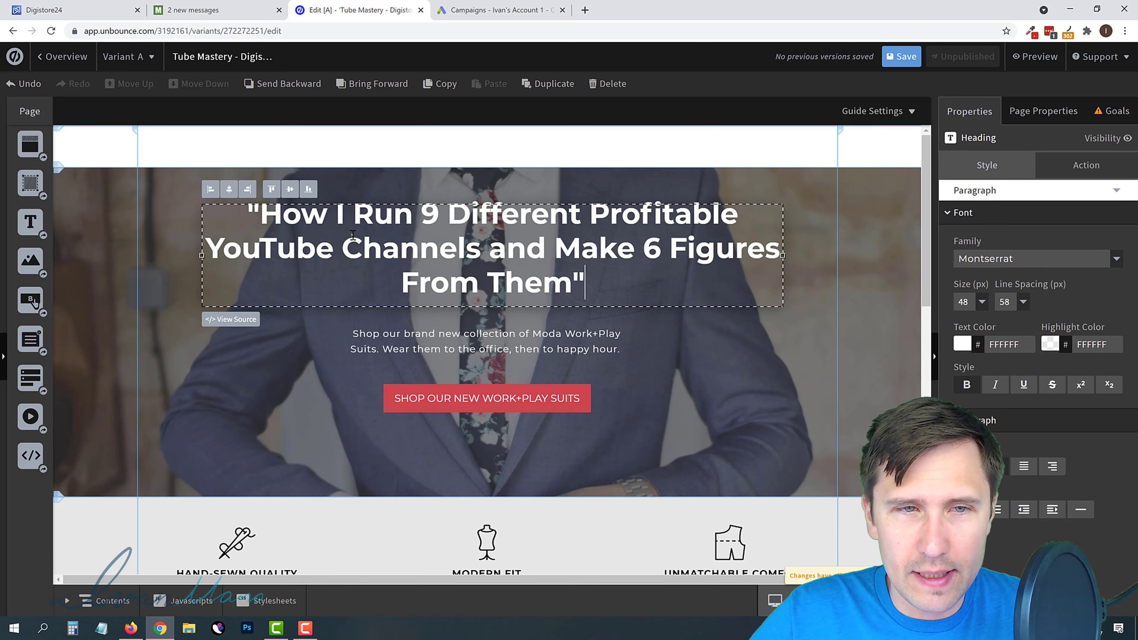
# Replace the headline's opening "How I", including the quotation mark, with "Want to Learn How to".
pyautogui.click(352, 235)
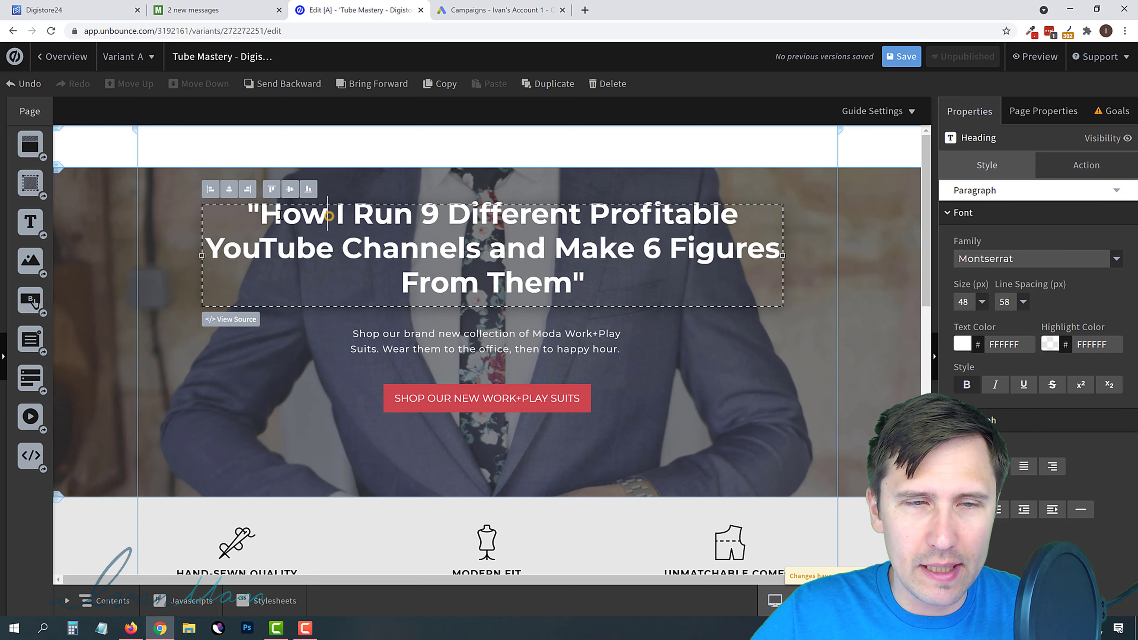
pyautogui.moveTo(328, 215); pyautogui.dragTo(247, 215)
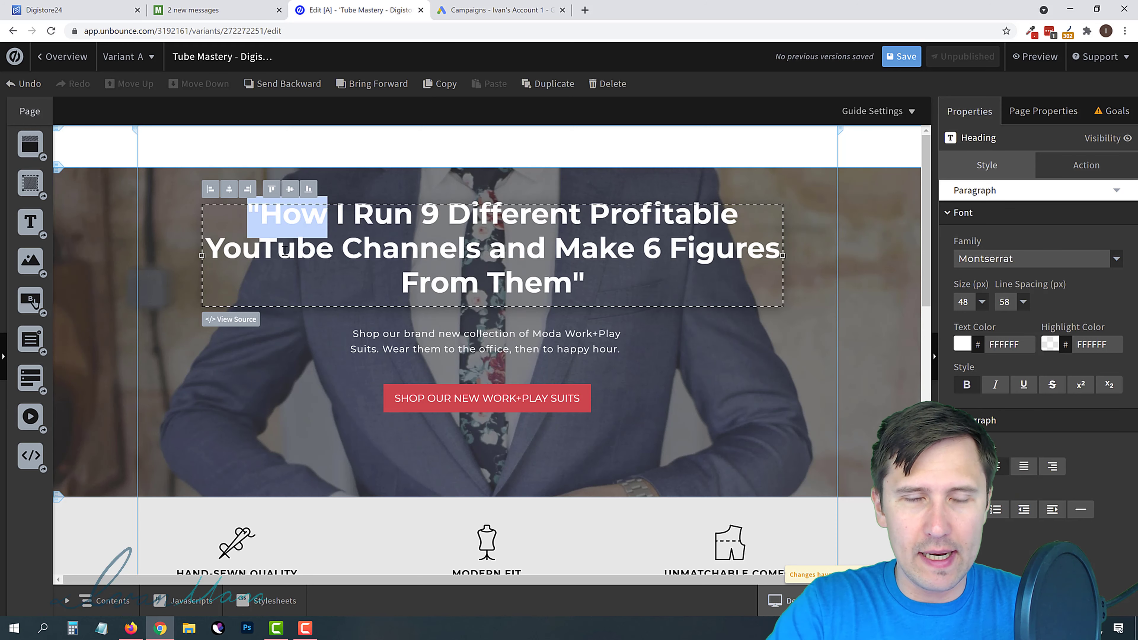
pyautogui.write('Want to Learn How to')
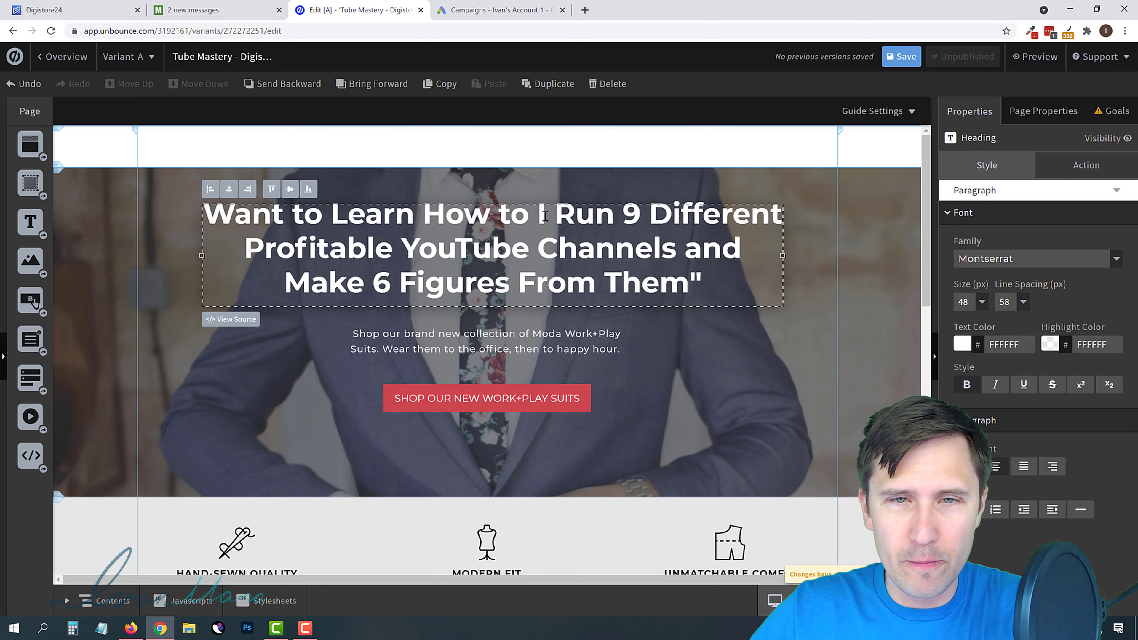
pyautogui.doubleClick(543, 214)
pyautogui.press('BackSpace')
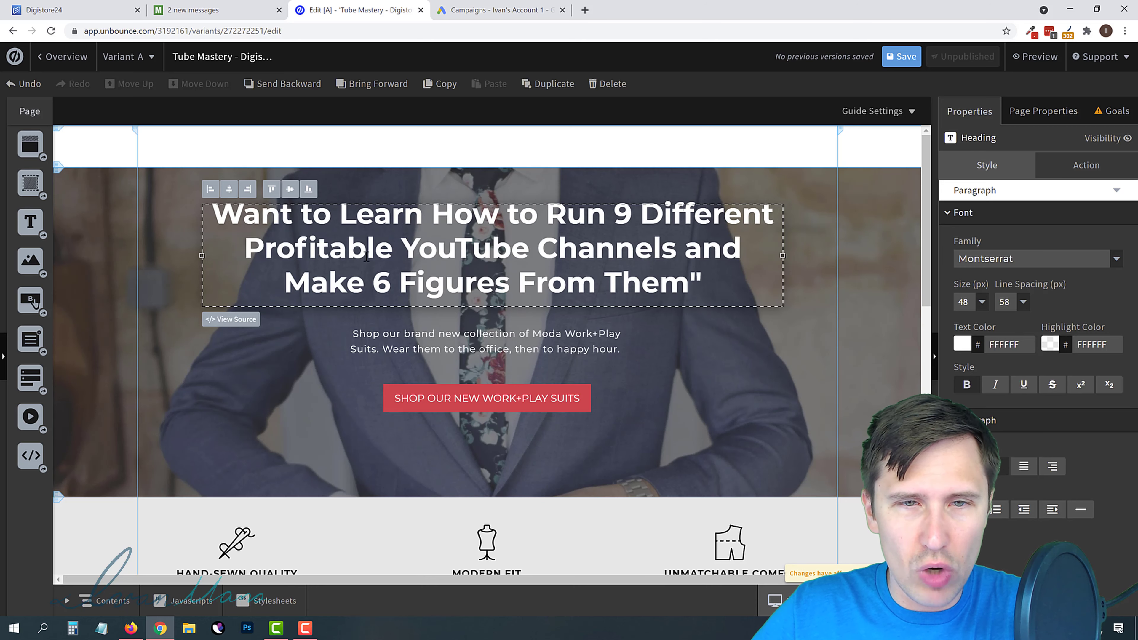
# Remove "9 Different" from the headline and replace its closing quotation mark with a question mark.
pyautogui.press('BackSpace')
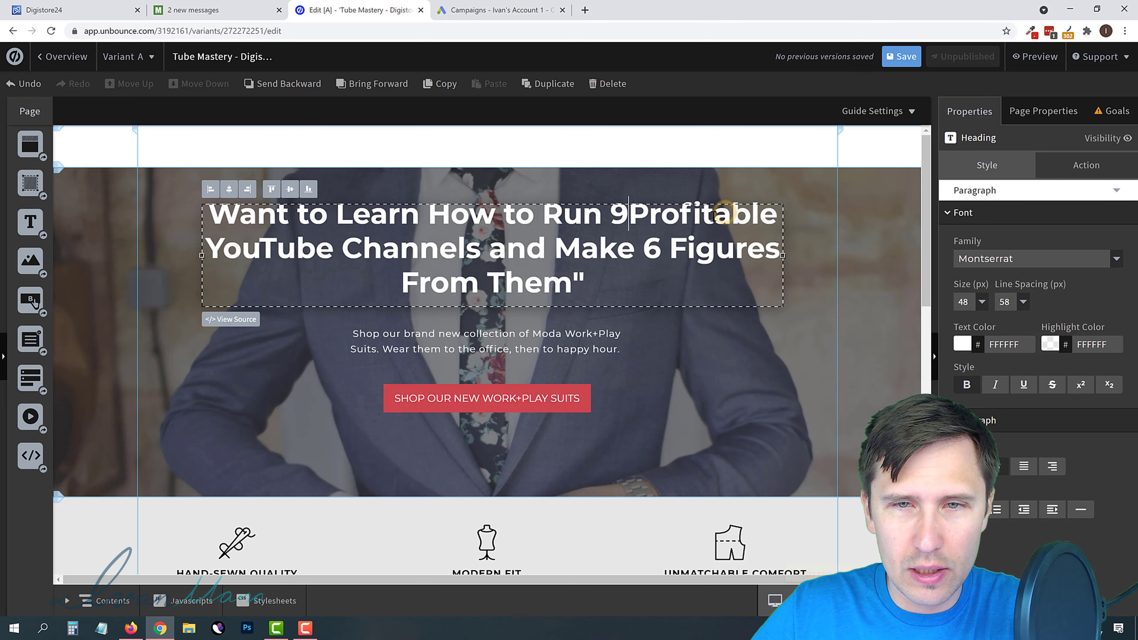
pyautogui.press('BackSpace')
pyautogui.press('BackSpace')
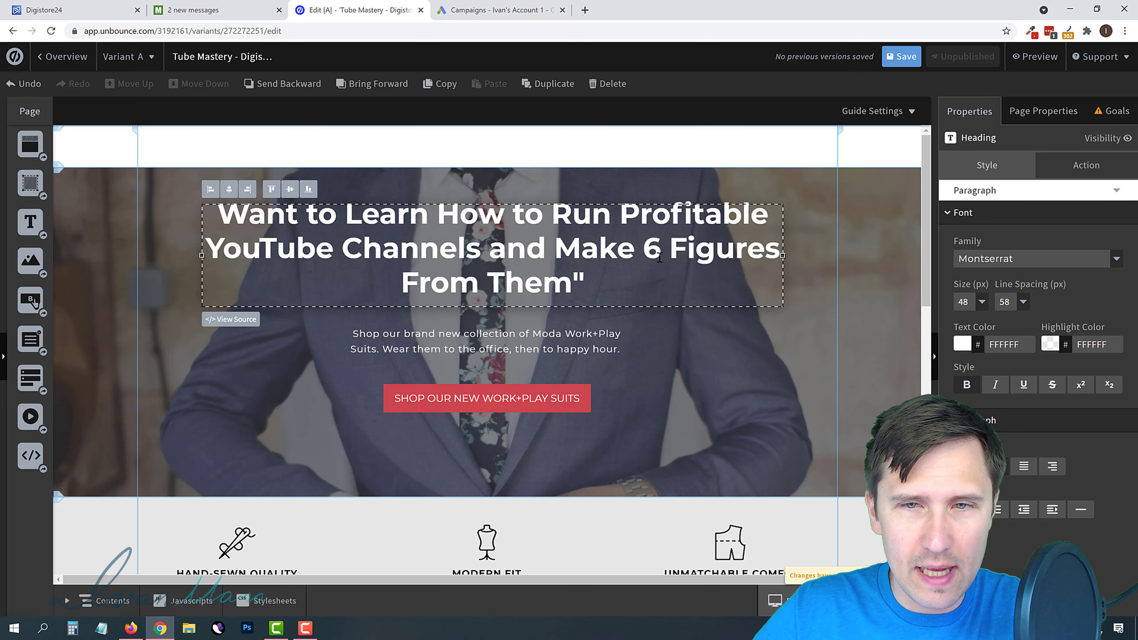
pyautogui.press('BackSpace')
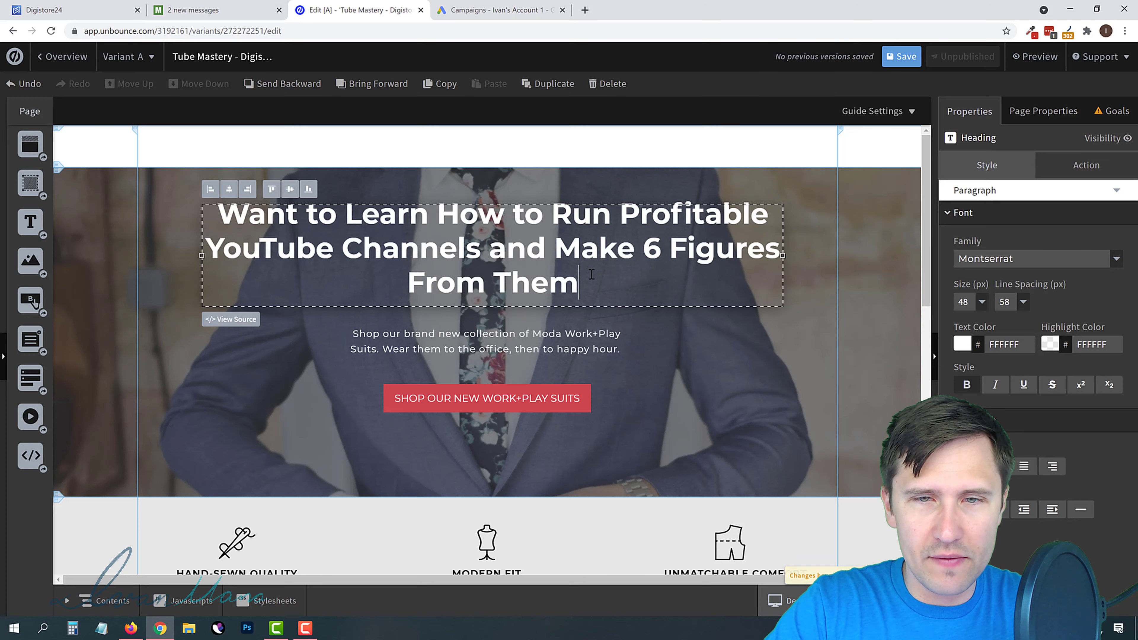
pyautogui.write('?')
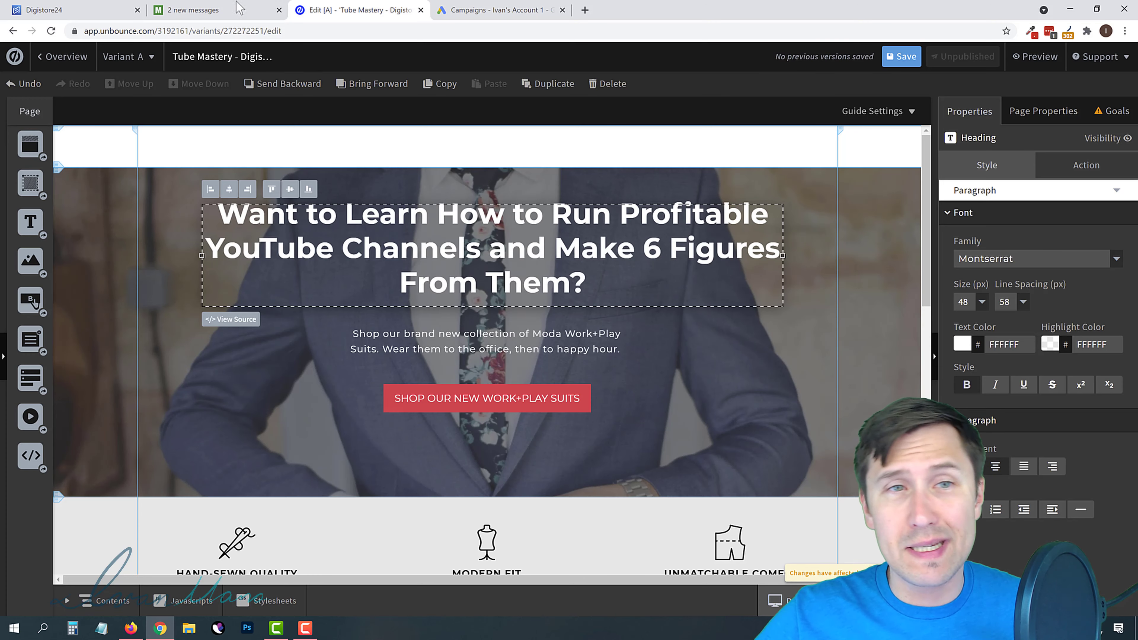
# Compare the reworded headline with the one on the Tube Mastery sales page and nudge the hero heading slightly upward.
pyautogui.click(219, 8)
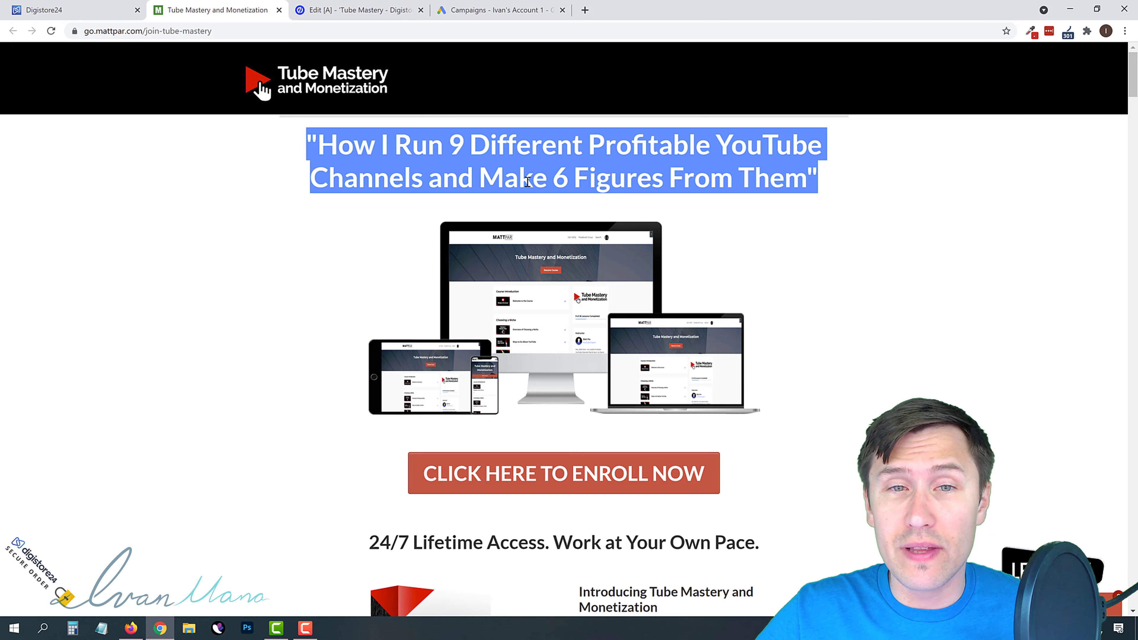
pyautogui.click(518, 181)
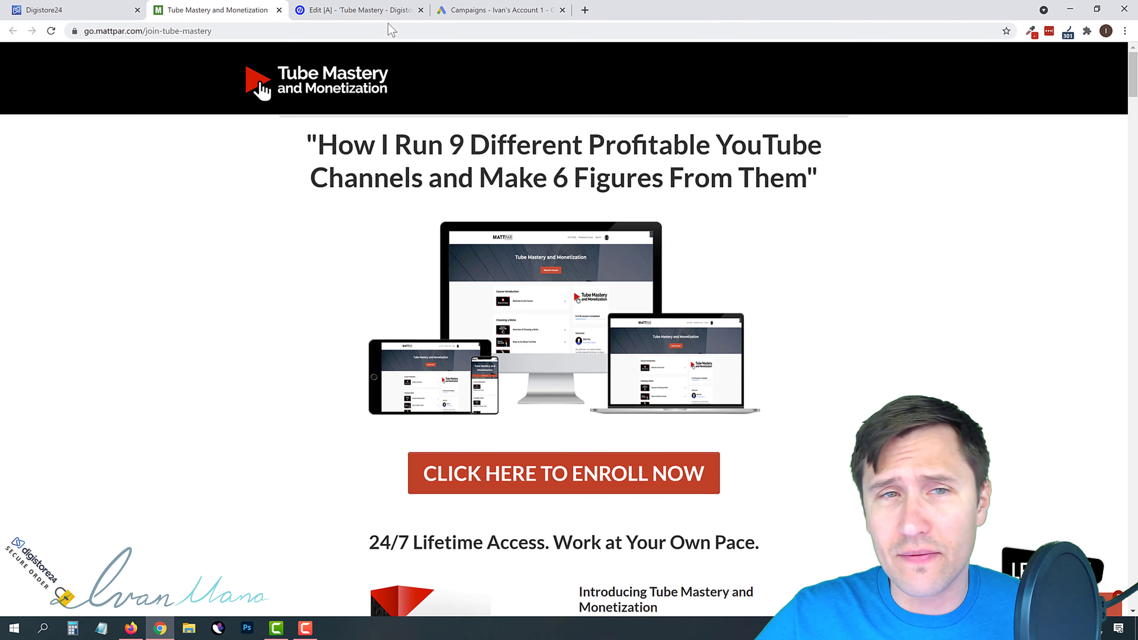
pyautogui.click(365, 7)
pyautogui.click(695, 373)
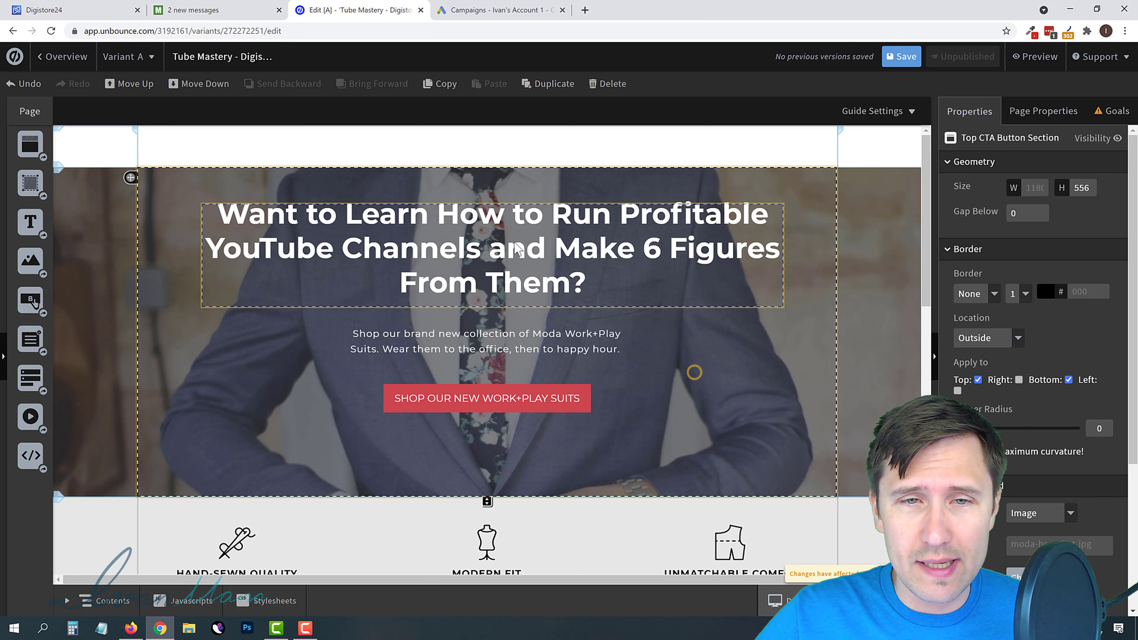
pyautogui.moveTo(513, 242)
pyautogui.mouseDown()
pyautogui.moveTo(511, 230)
pyautogui.moveTo(513, 239)
pyautogui.mouseUp()
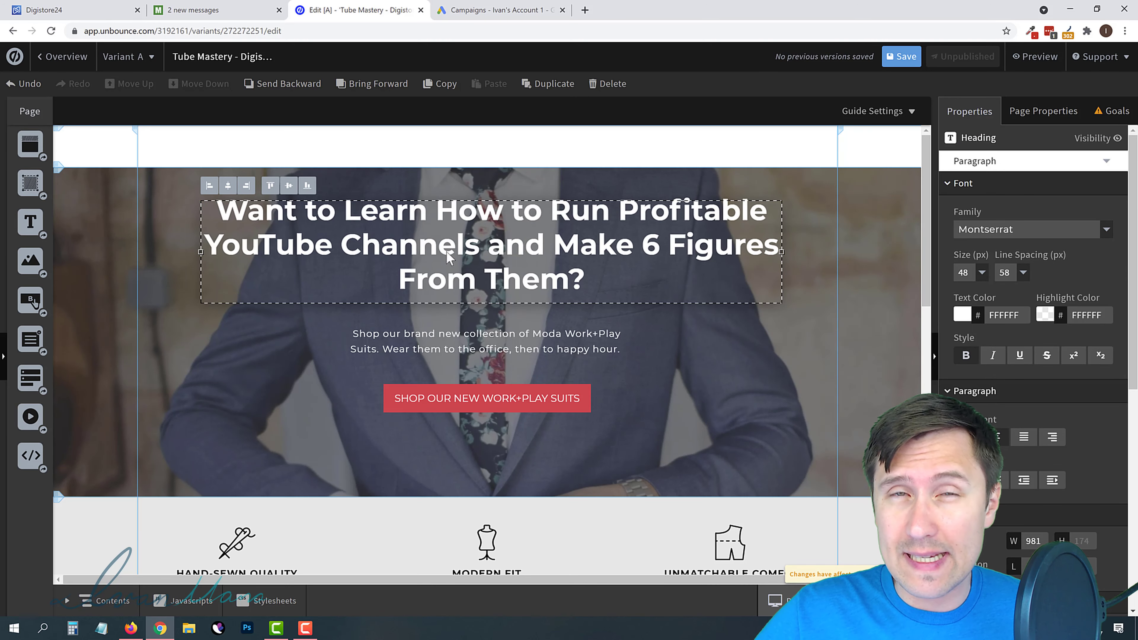
pyautogui.click(211, 9)
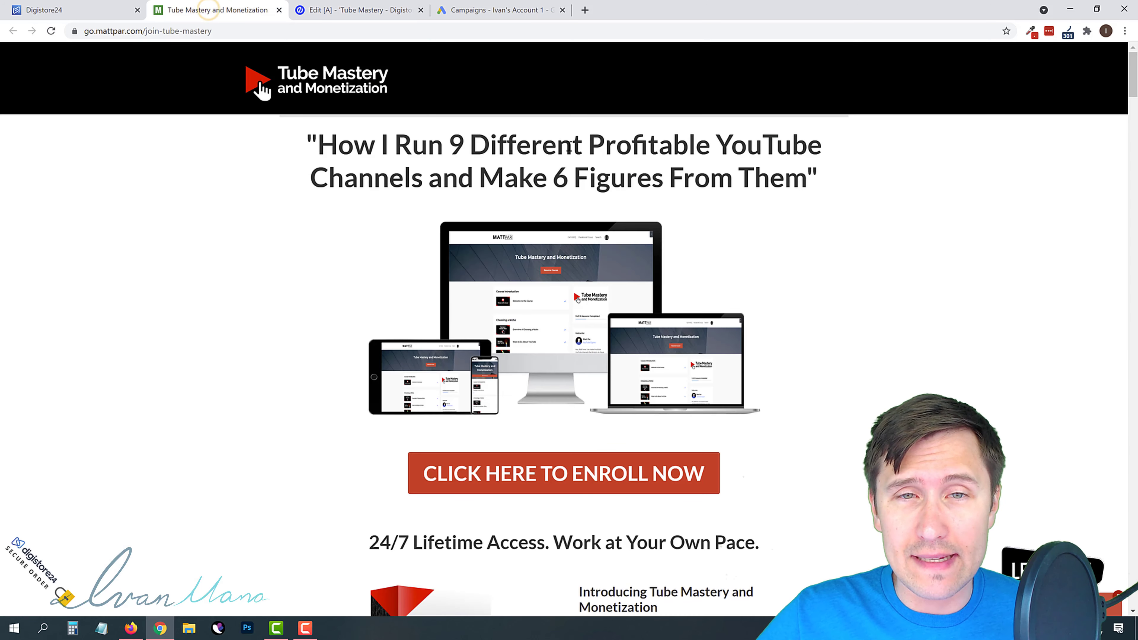
pyautogui.click(405, 3)
# Extend the hero section downward to a height of about 893 px.
pyautogui.click(657, 413)
pyautogui.scroll(-2, 488, 403)
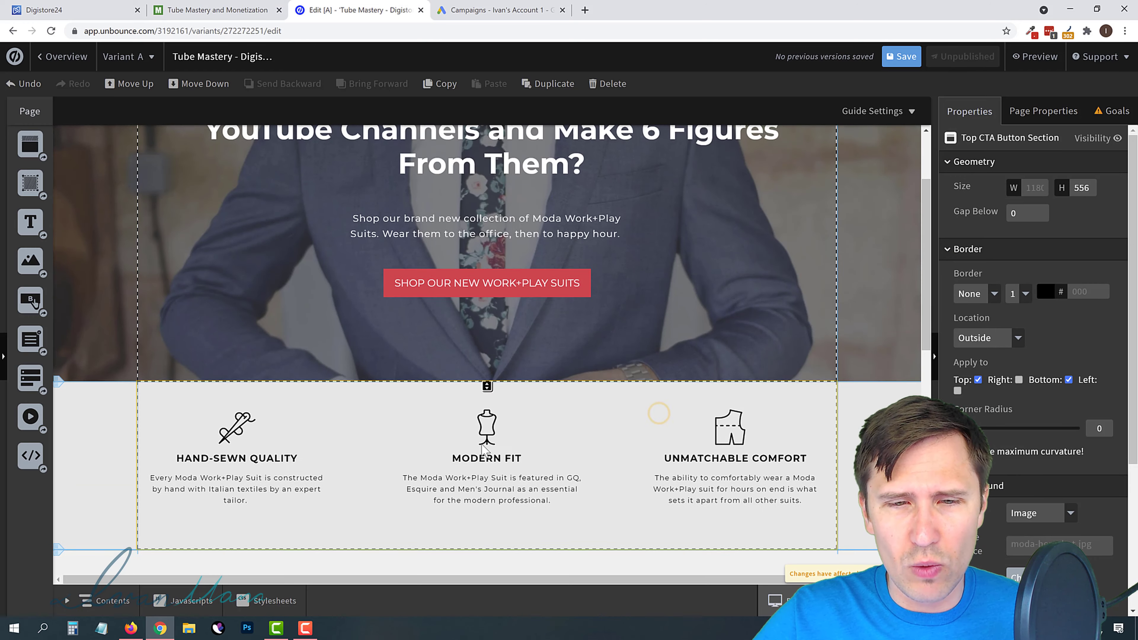
pyautogui.moveTo(487, 383); pyautogui.dragTo(493, 577)
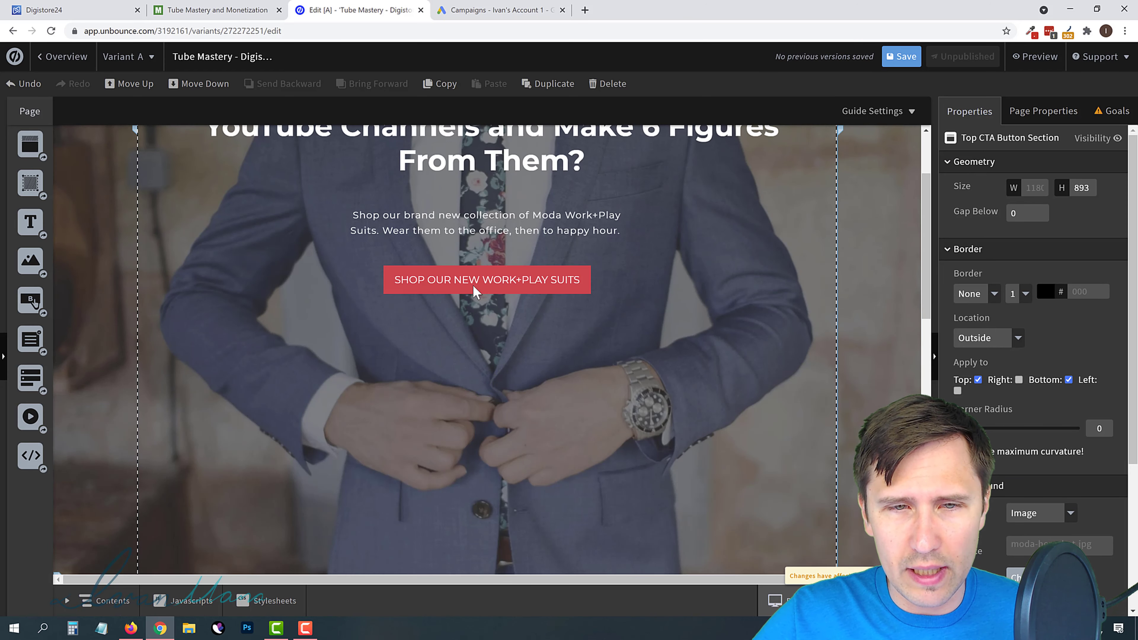
# Move the red "Shop our new Work+Play suits" button lower in the hero section and delete the sub-heading beneath the headline.
pyautogui.click(474, 279)
pyautogui.moveTo(489, 449); pyautogui.dragTo(498, 498)
pyautogui.click(500, 219)
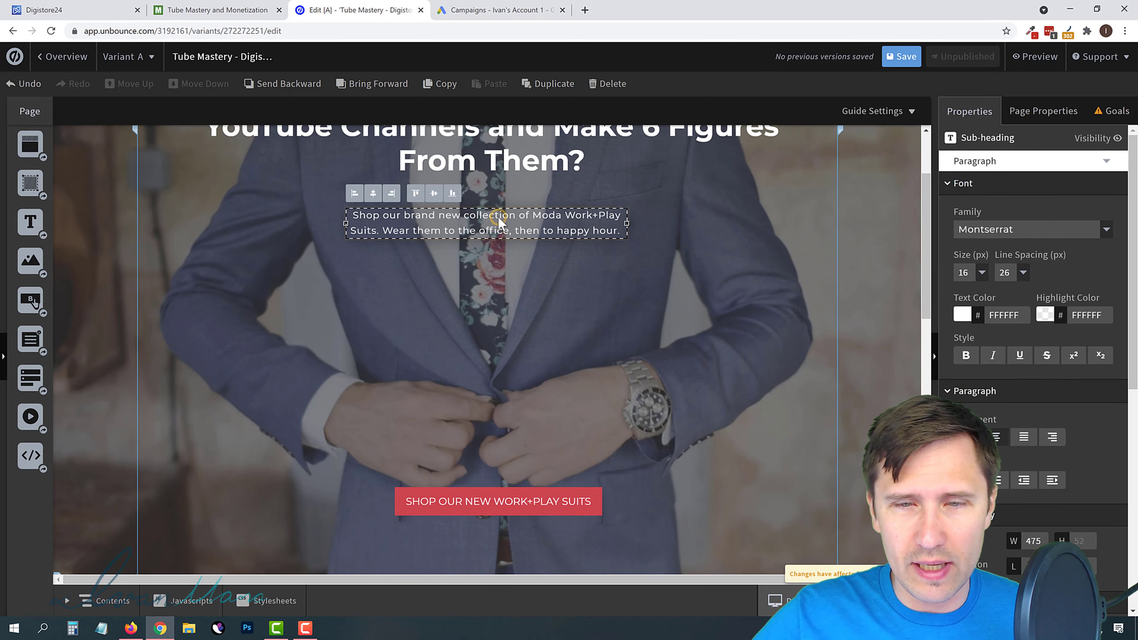
pyautogui.press('Delete')
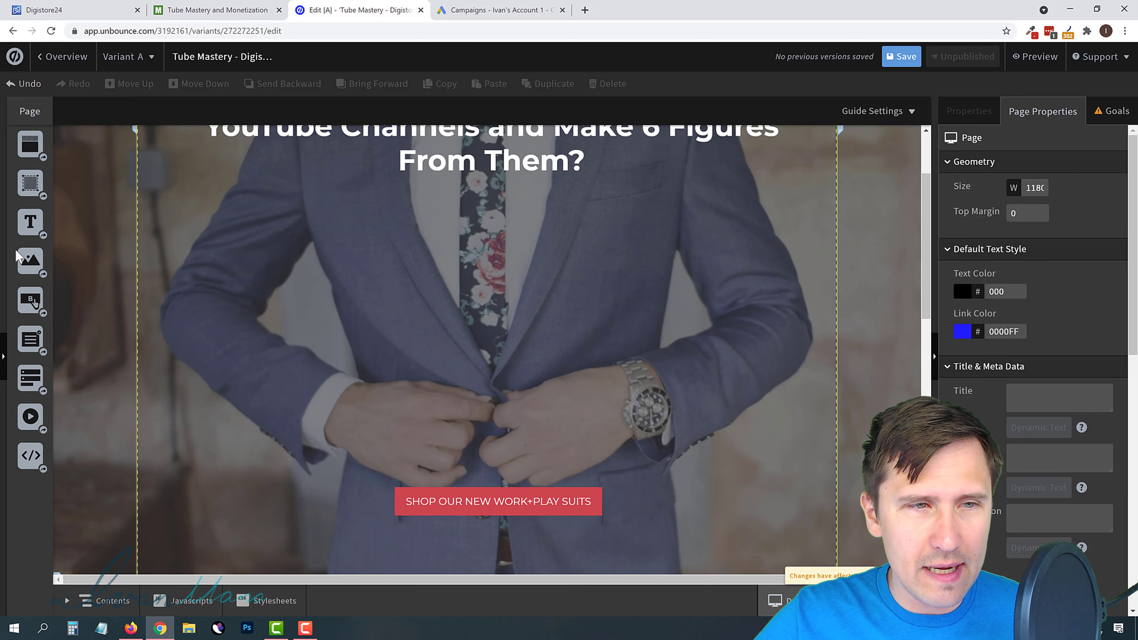
pyautogui.moveTo(27, 259); pyautogui.dragTo(437, 305)
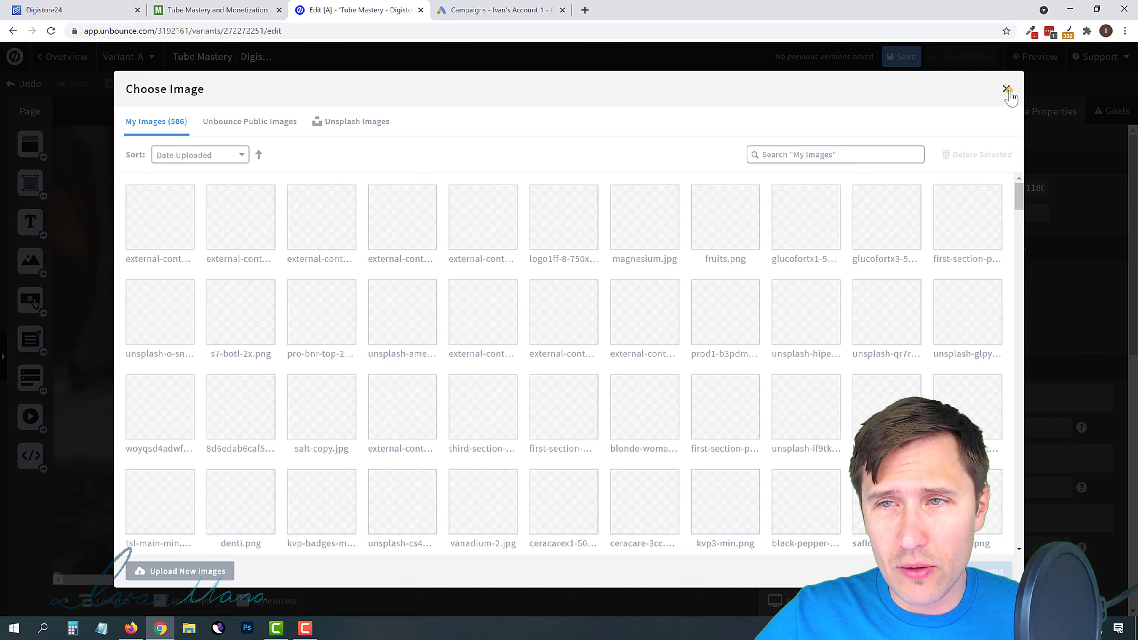
pyautogui.click(1006, 88)
pyautogui.scroll(3, 690, 214)
pyautogui.scroll(2, 690, 214)
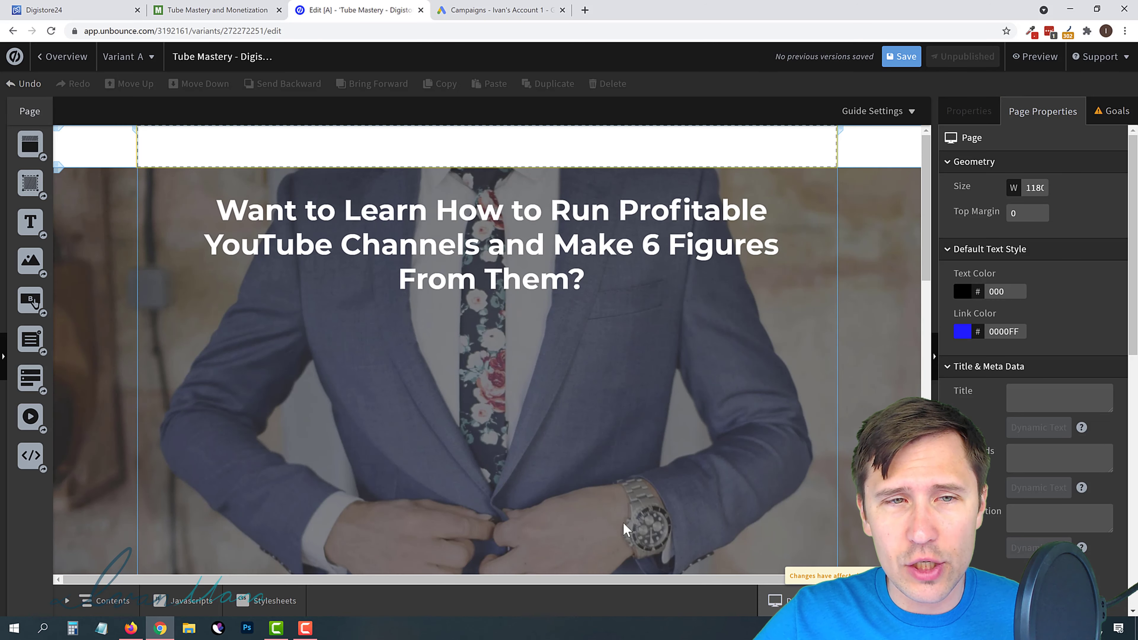
# Check the sales page's plain background for reference and change the hero section's background from an image to solid white.
pyautogui.click(194, 5)
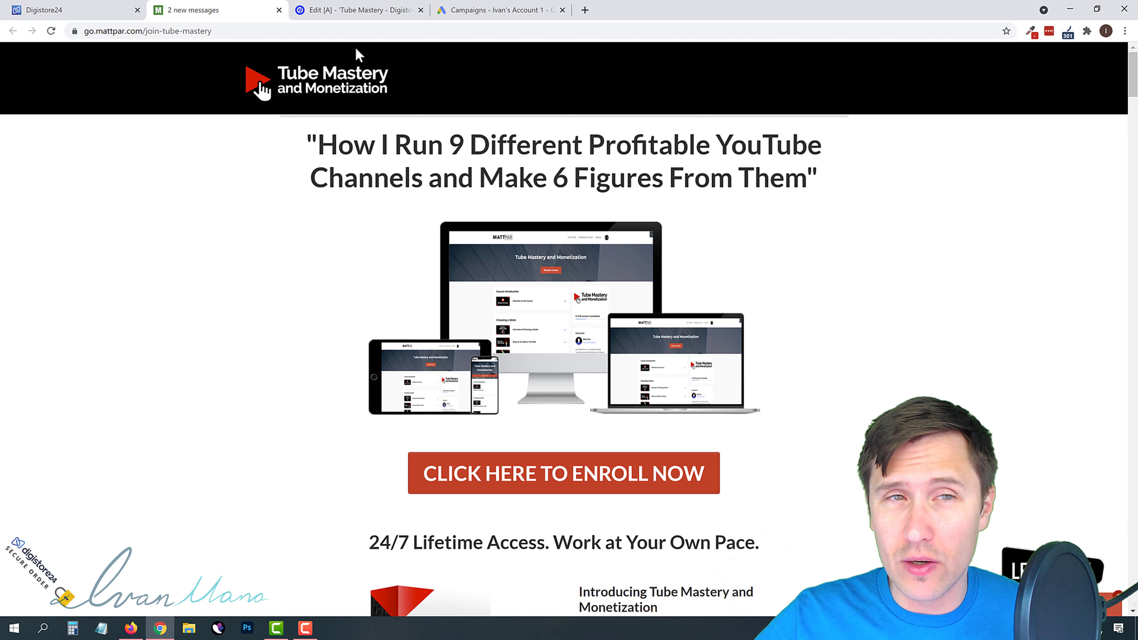
pyautogui.click(394, 11)
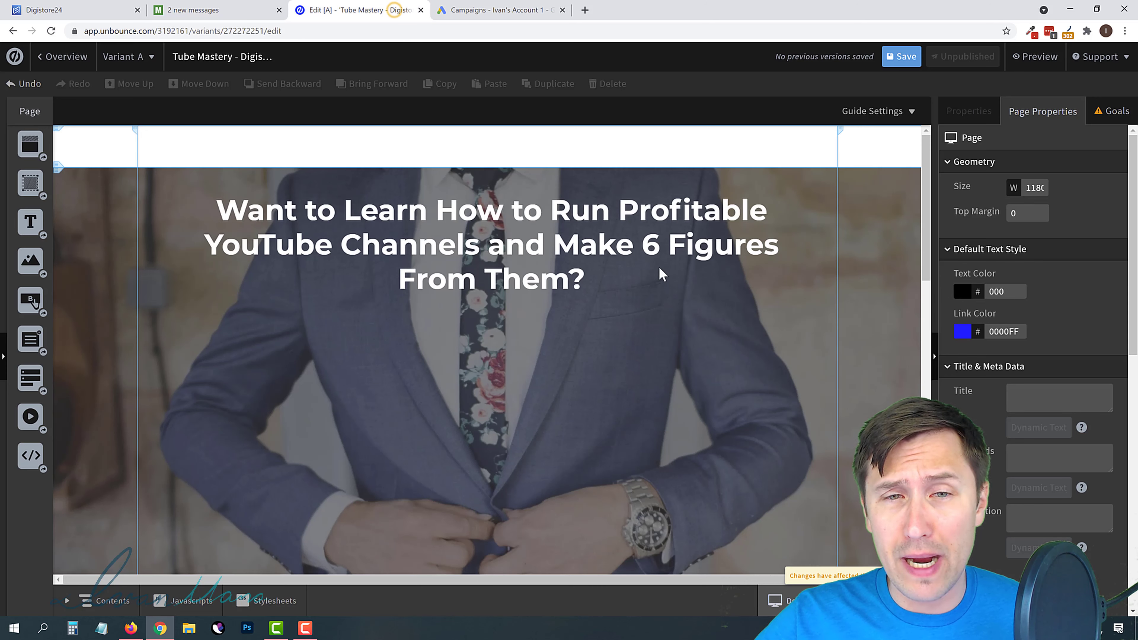
pyautogui.click(770, 361)
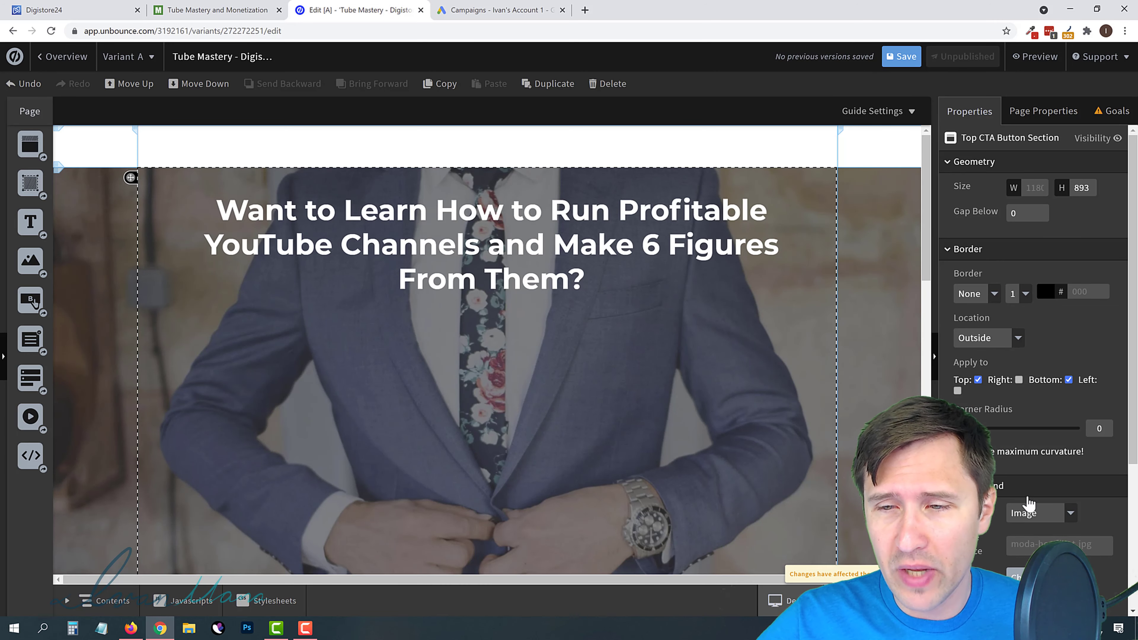
pyautogui.click(1036, 515)
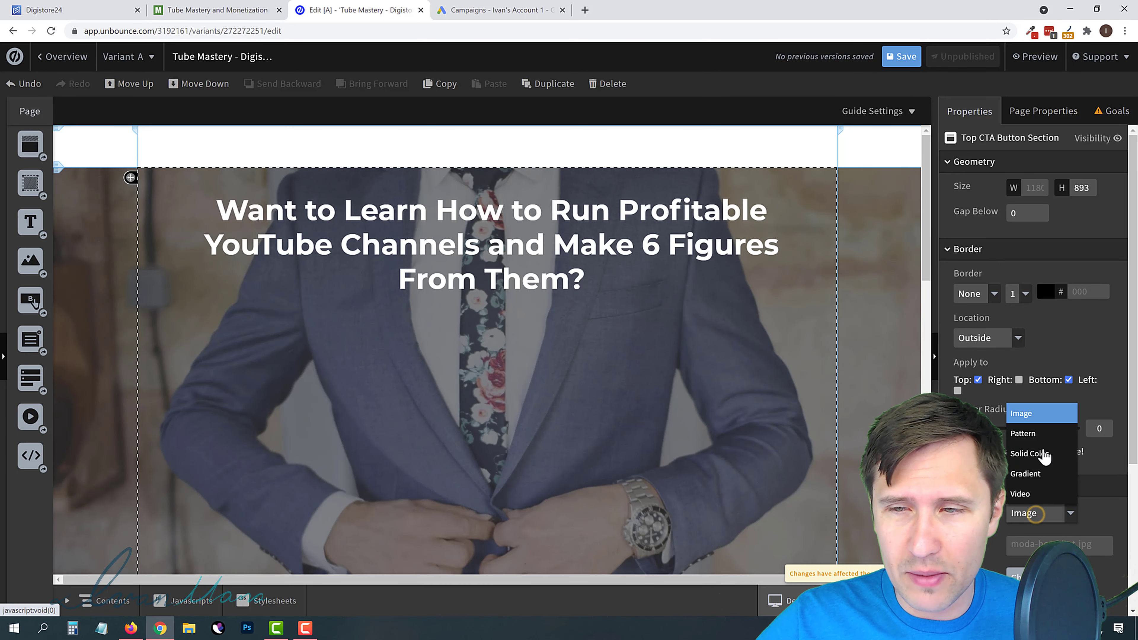
pyautogui.click(1032, 453)
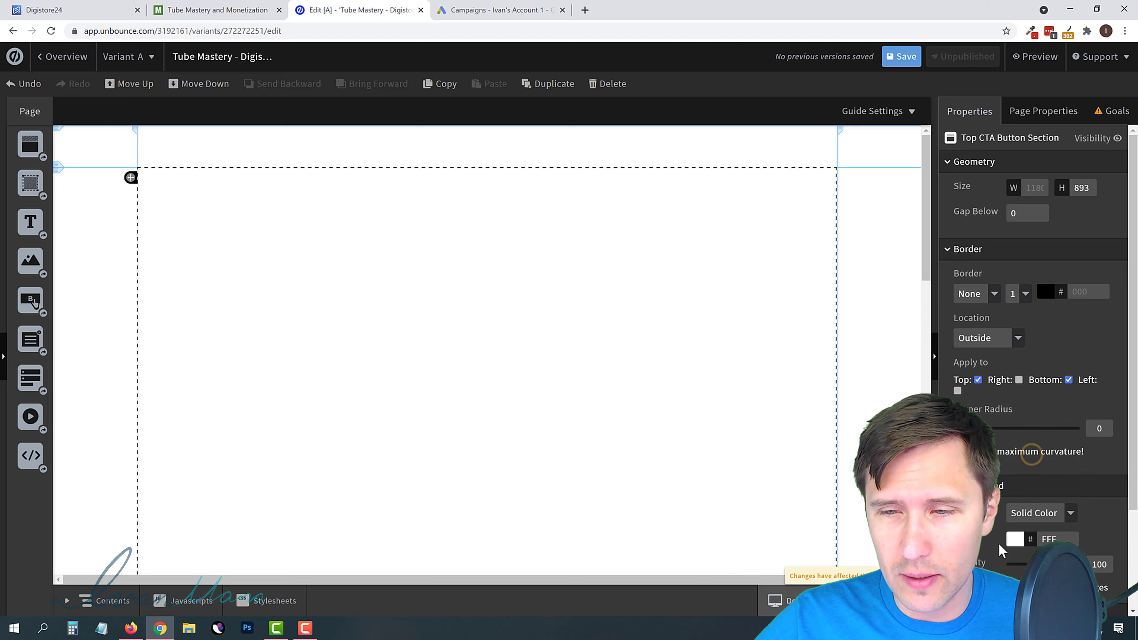
# Set the hero heading's text color to black (000000).
pyautogui.click(660, 298)
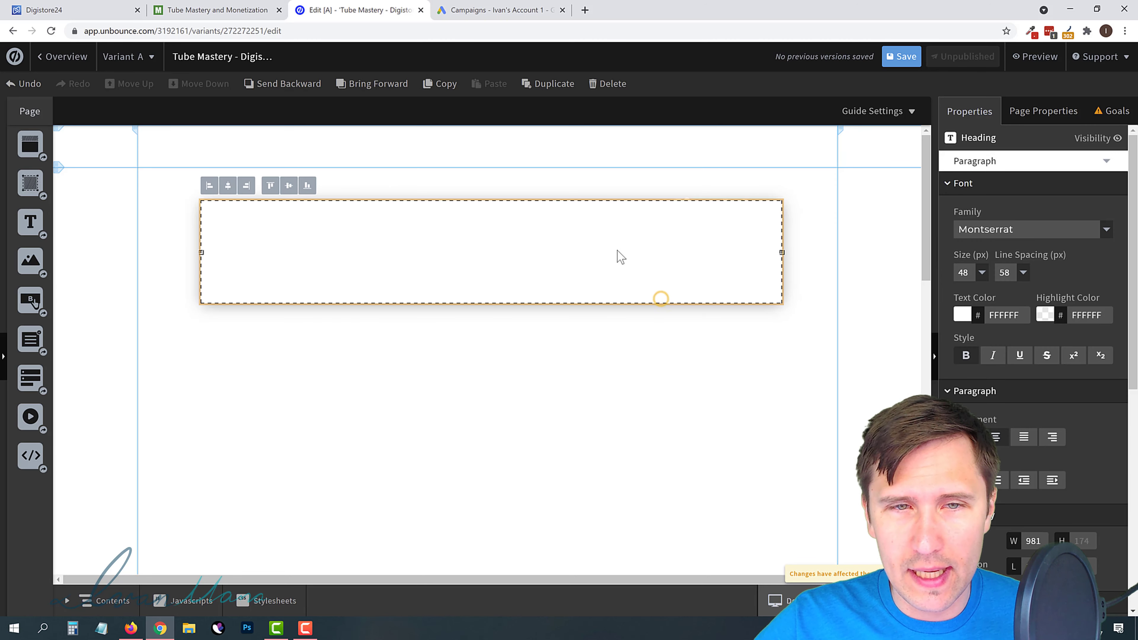
pyautogui.click(962, 314)
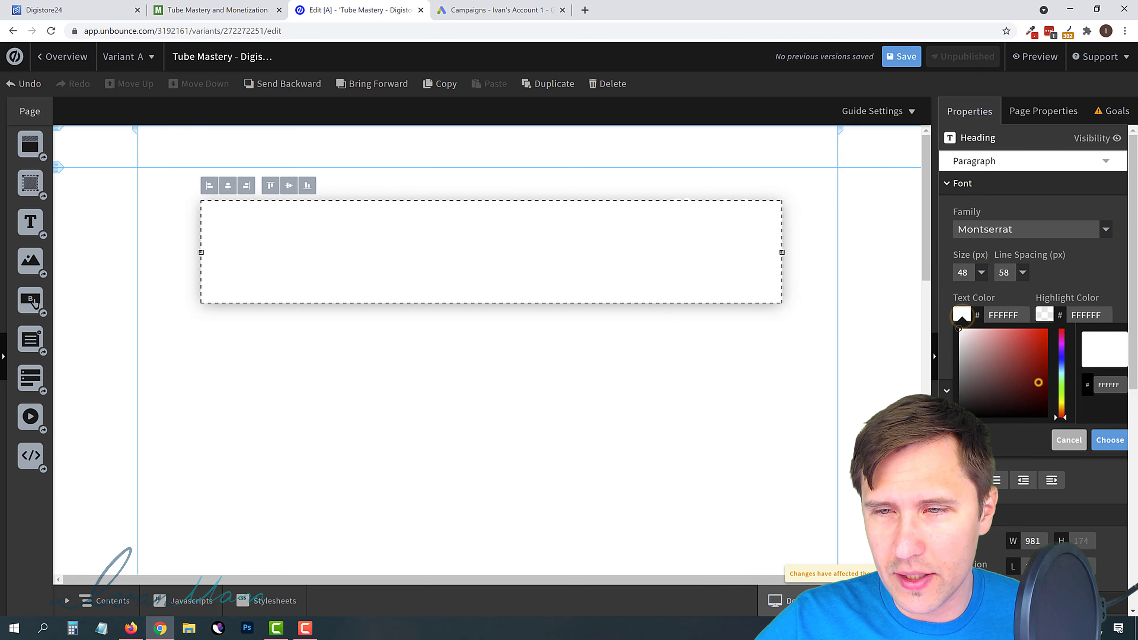
pyautogui.click(1110, 439)
pyautogui.click(606, 390)
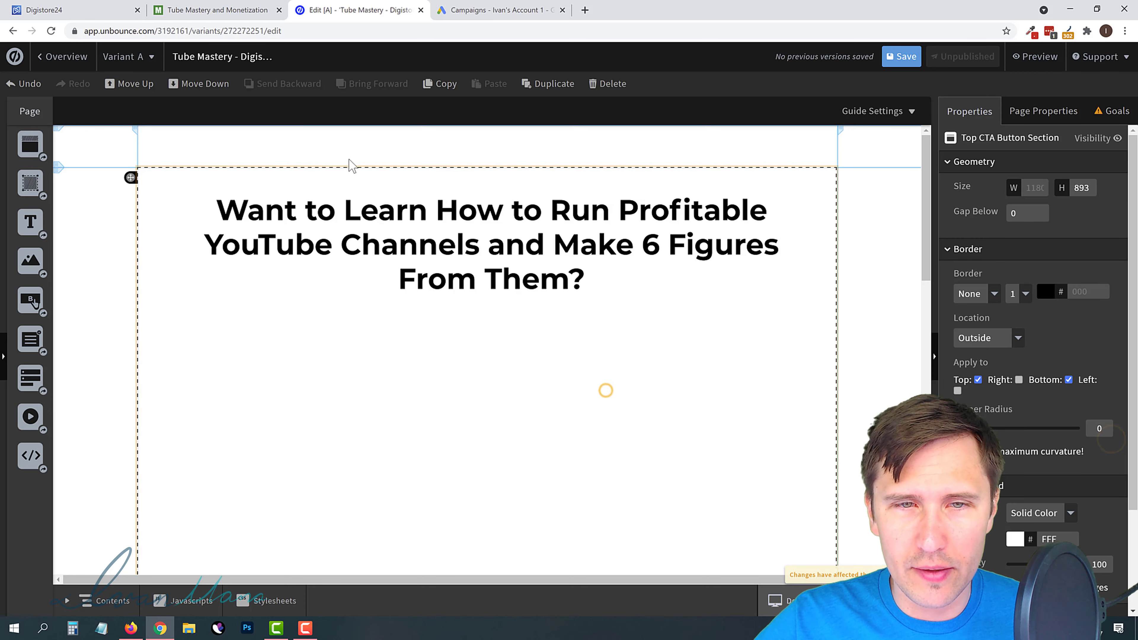
# Remove the hero heading's bold formatting and set its font size to the preset between 28 and 48 px.
pyautogui.click(247, 1)
pyautogui.click(341, 1)
pyautogui.click(516, 284)
pyautogui.click(966, 355)
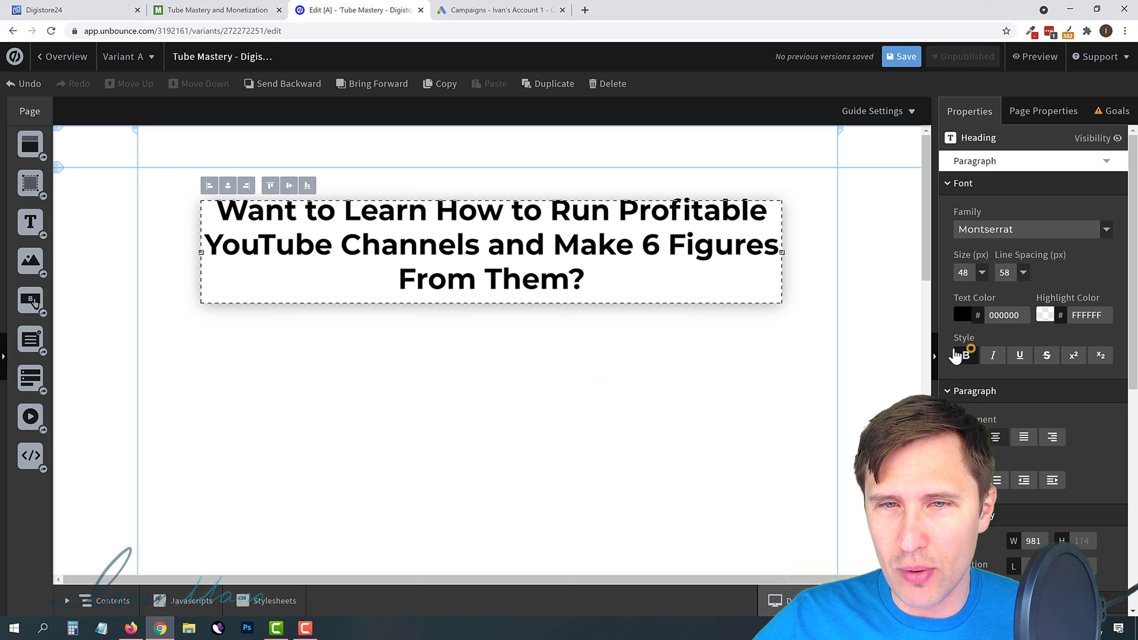
pyautogui.click(981, 272)
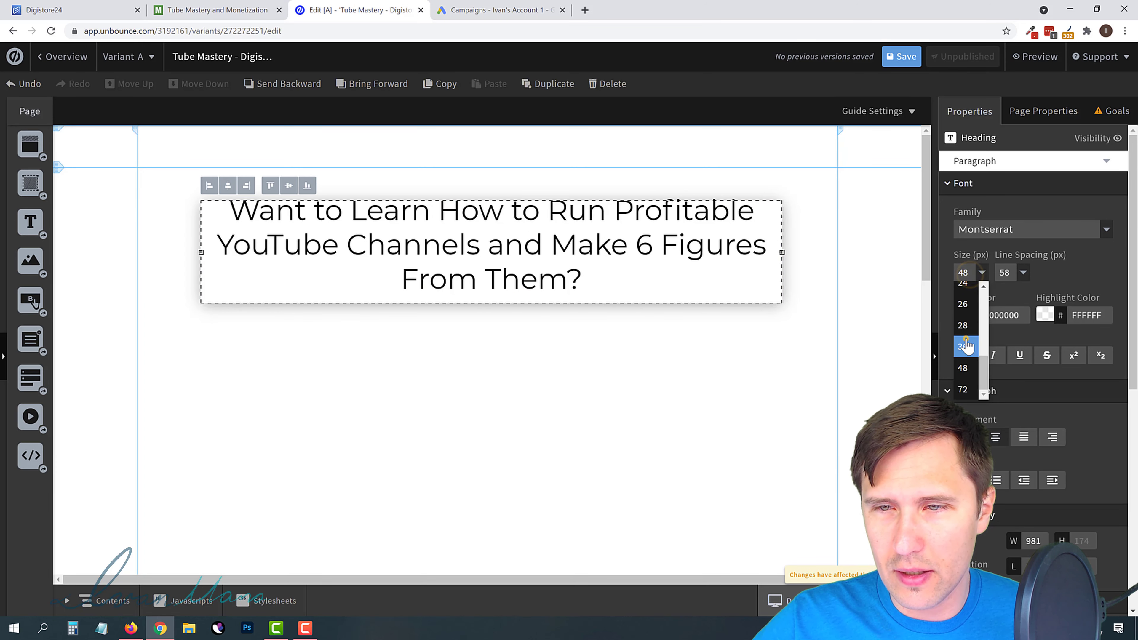
pyautogui.click(964, 337)
# Center the resized heading horizontally near the hero section's upper edge and check the sales page layout again for reference.
pyautogui.click(577, 319)
pyautogui.moveTo(534, 225); pyautogui.dragTo(519, 330)
pyautogui.hotkey('ctrl', 'shift', 'Tab')
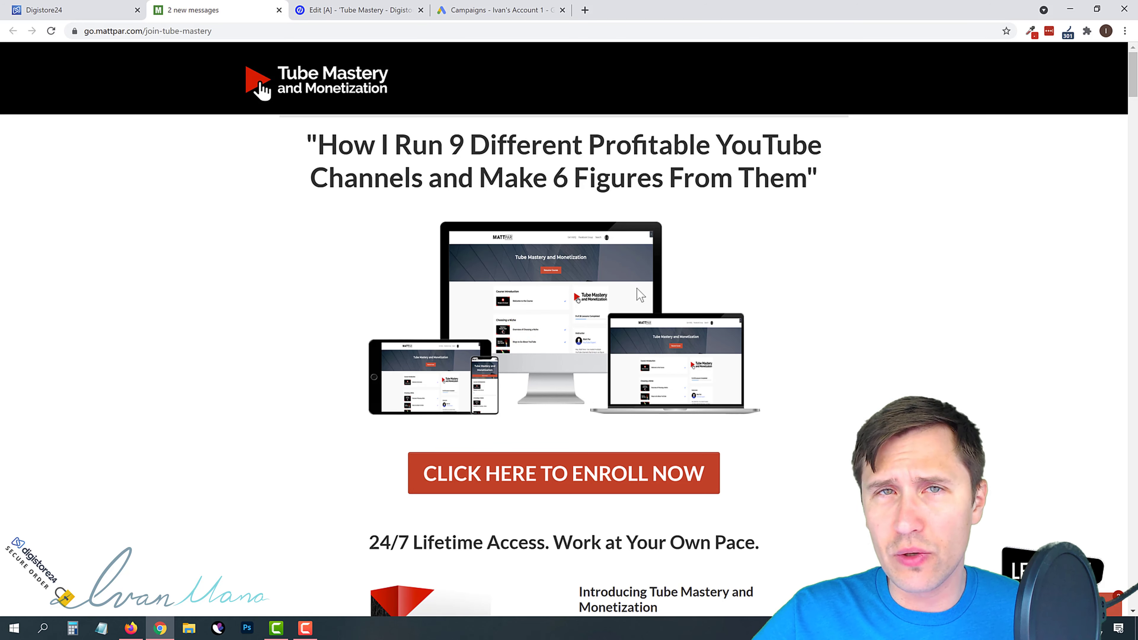
pyautogui.click(380, 9)
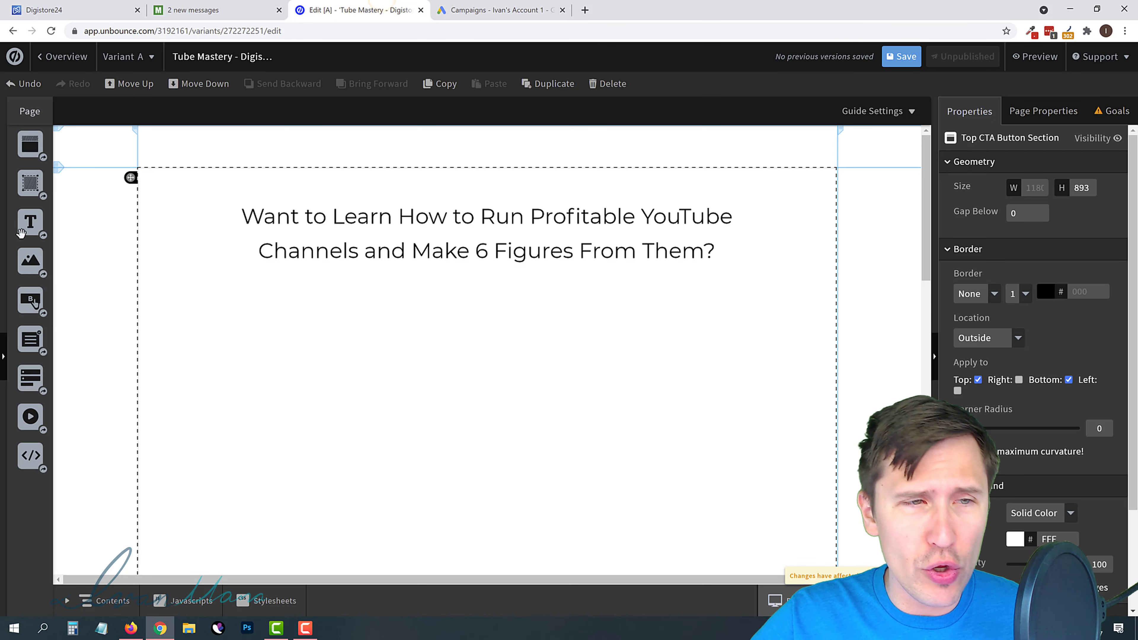
# Add an image element below the hero heading, check the sales page's visuals for reference, and search Unsplash for "computer mastery".
pyautogui.moveTo(30, 259); pyautogui.dragTo(450, 394)
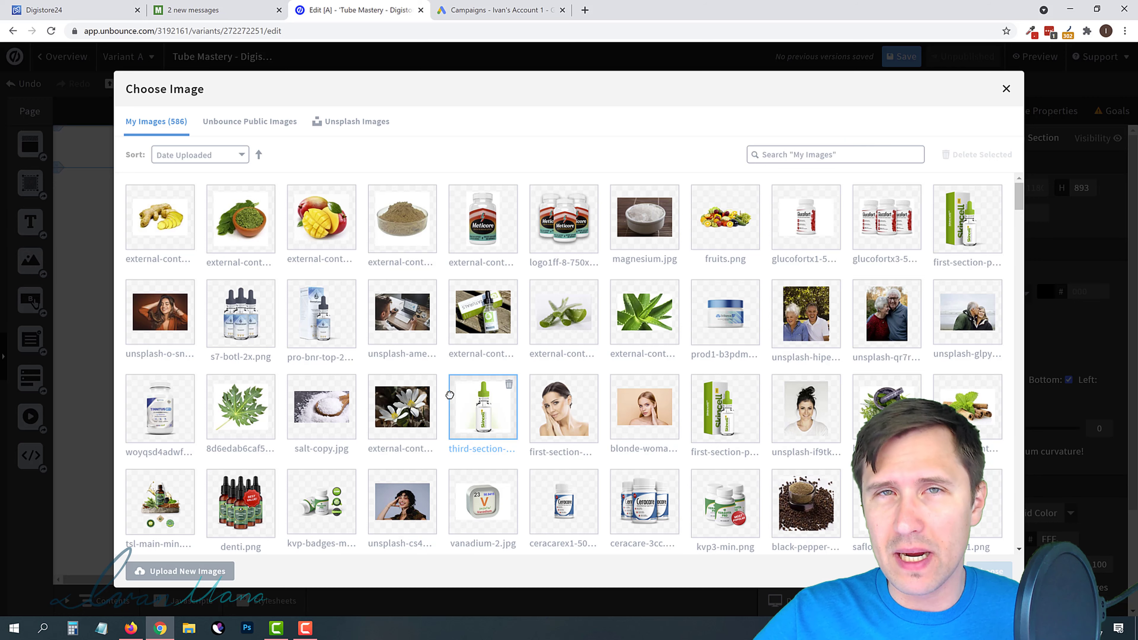
pyautogui.click(197, 12)
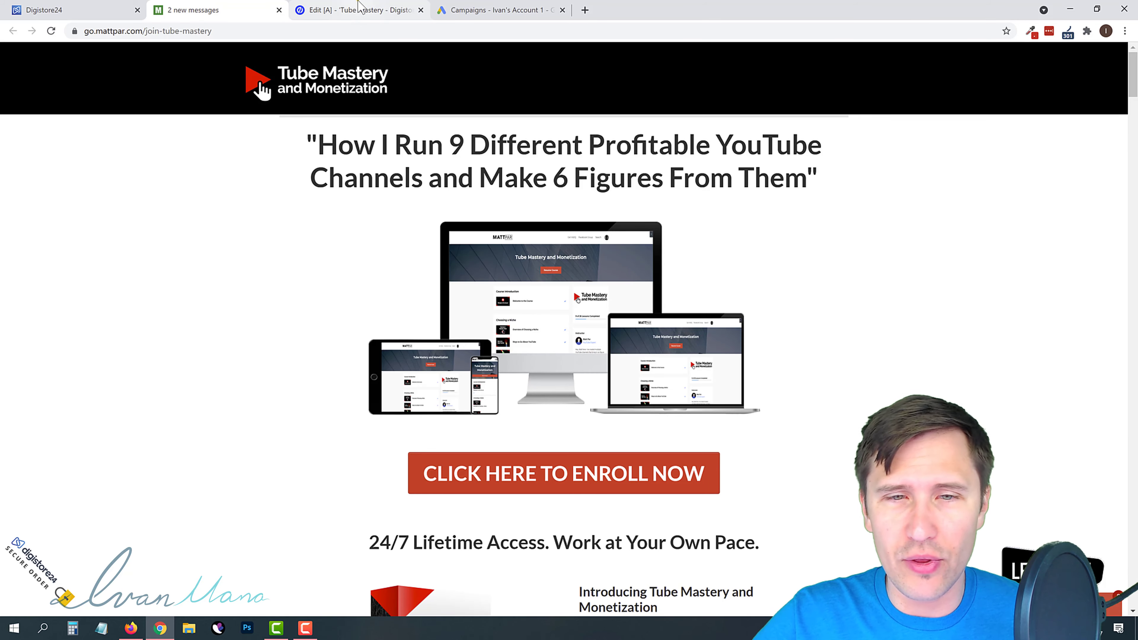
pyautogui.click(358, 8)
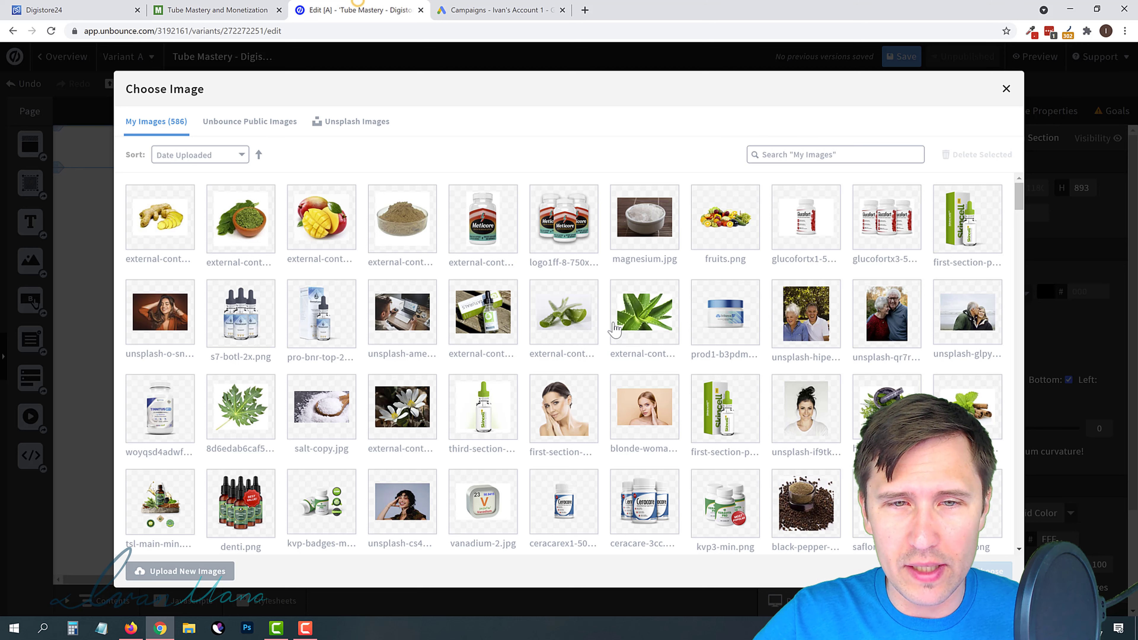
pyautogui.click(232, 122)
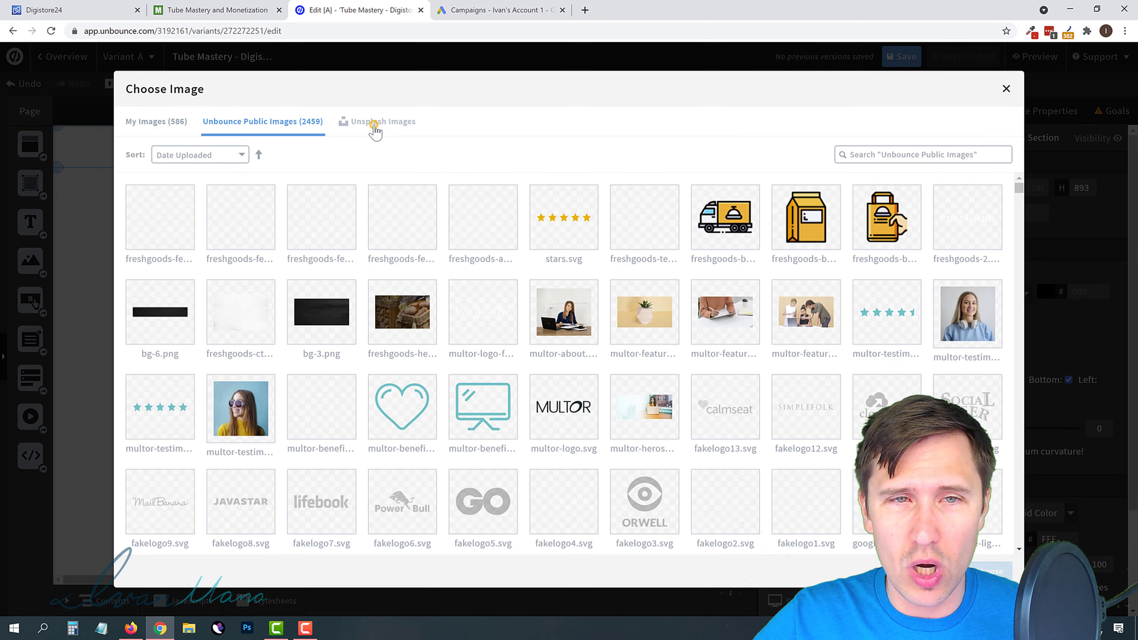
pyautogui.click(374, 126)
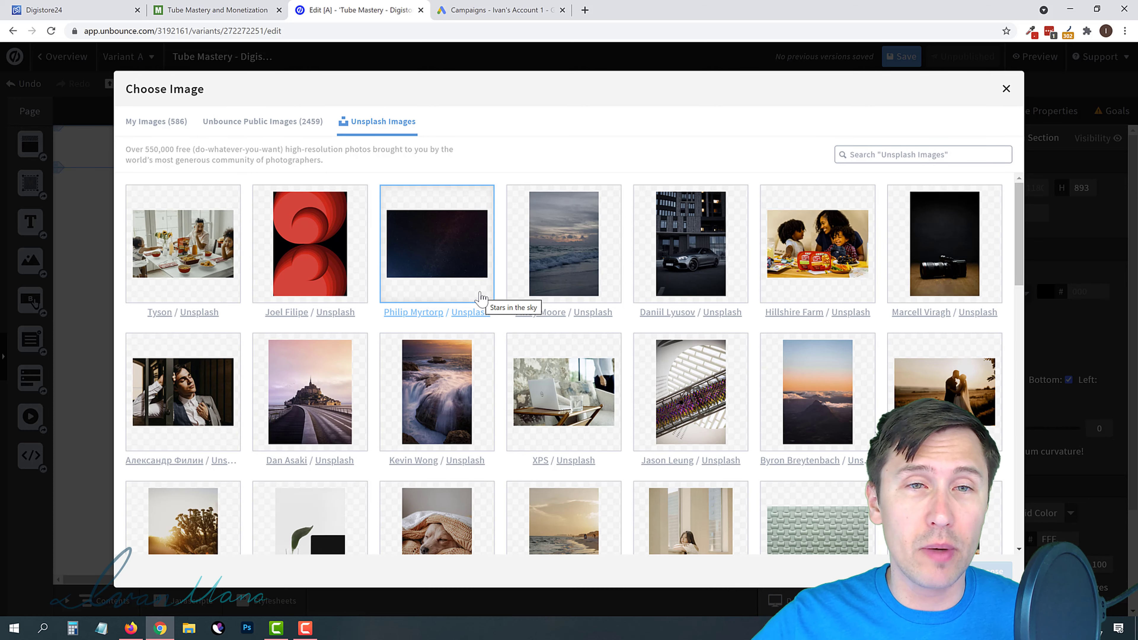
pyautogui.click(869, 155)
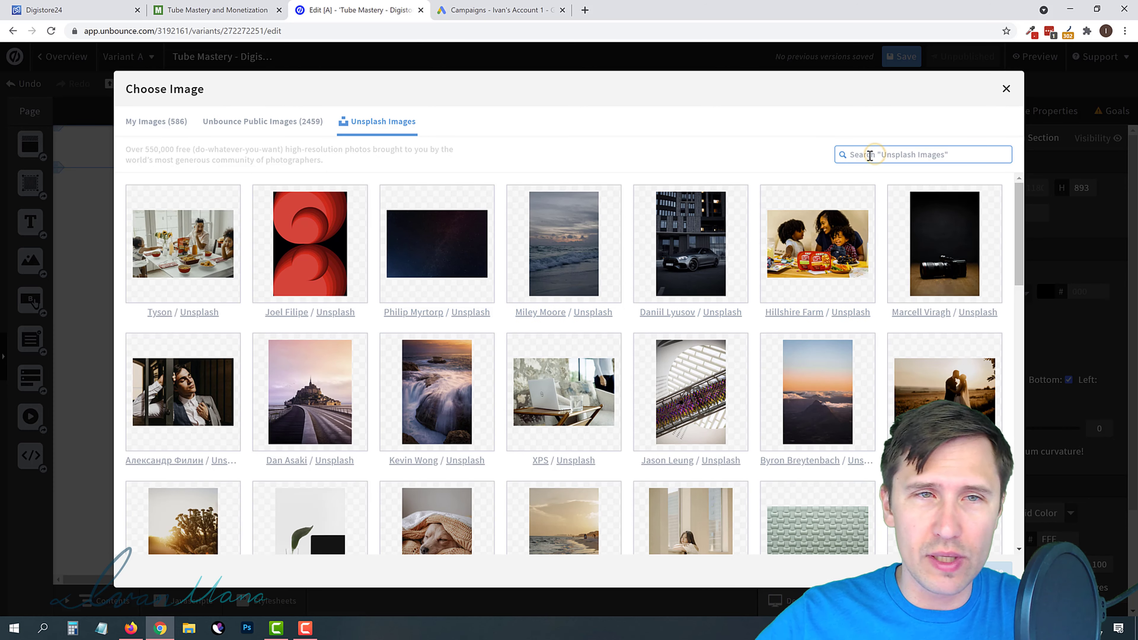
pyautogui.write('computer mastery')
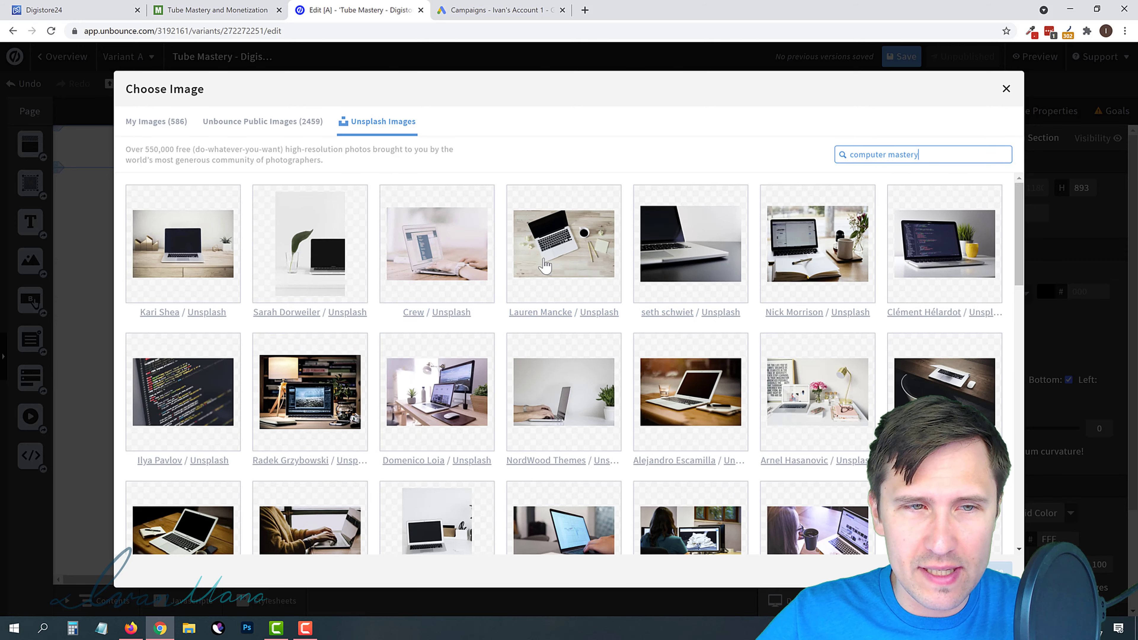
# Insert the photo of a woman holding a coffee mug at a laptop, scaled to fit the page.
pyautogui.click(452, 255)
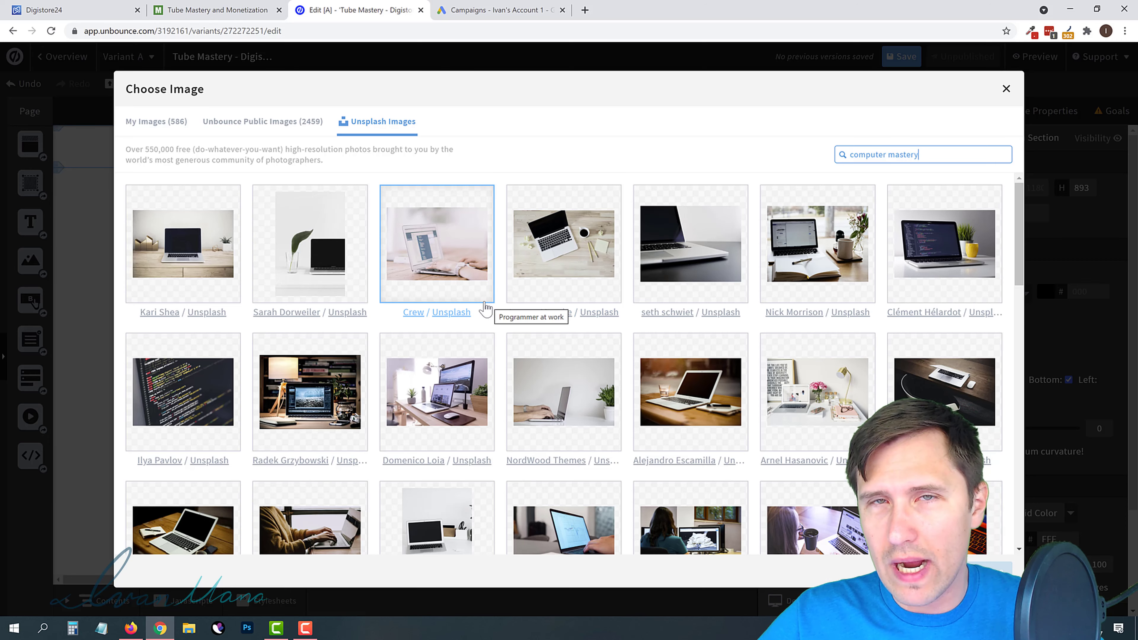
pyautogui.scroll(-1, 648, 340)
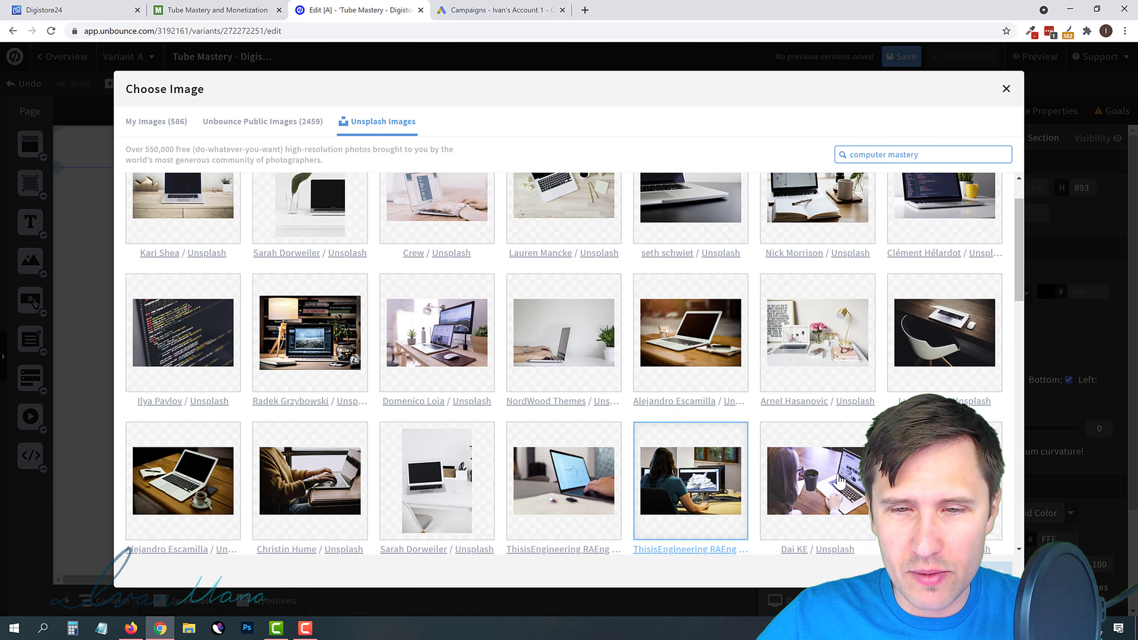
pyautogui.click(812, 483)
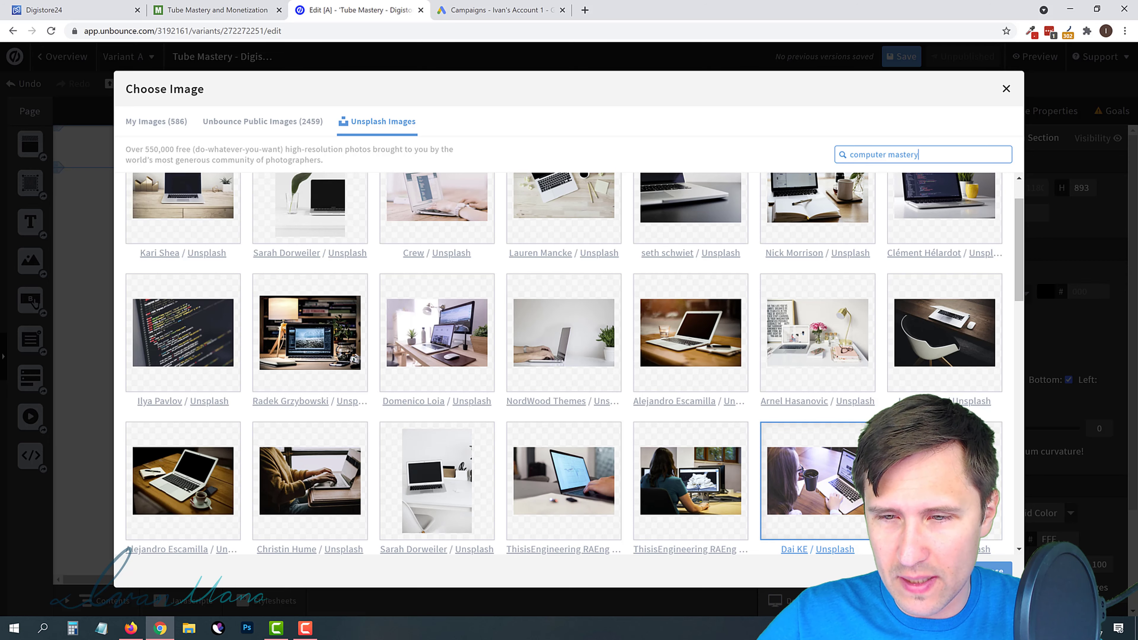
pyautogui.click(988, 571)
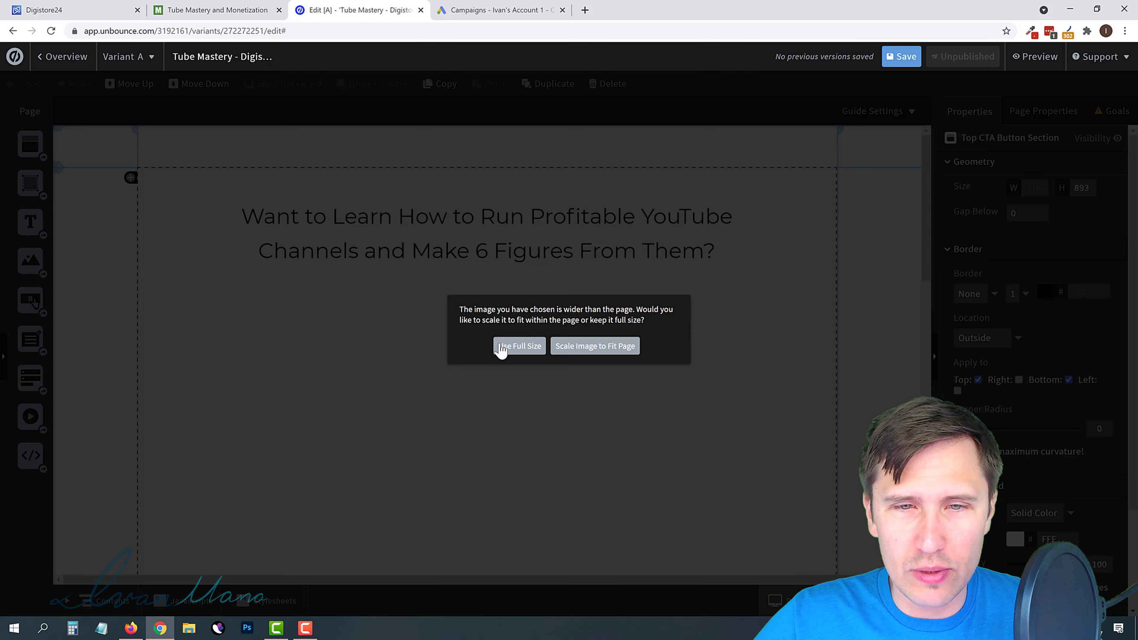
pyautogui.click(602, 346)
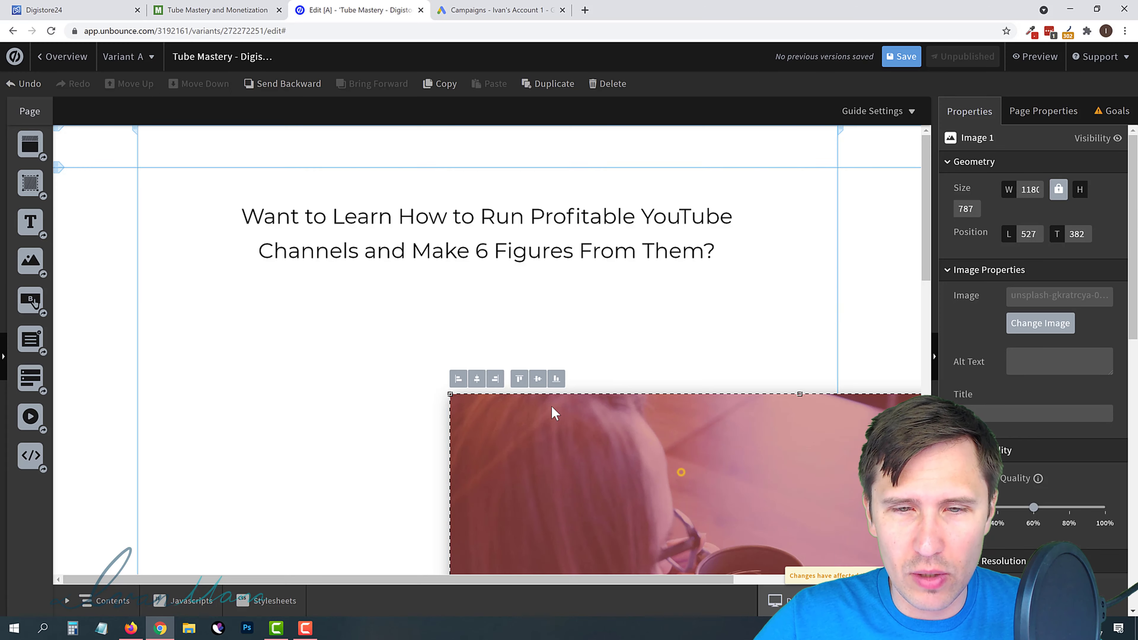
# Shrink the inserted photo to about 645 × 430 px and position it beneath the hero heading.
pyautogui.moveTo(602, 457); pyautogui.dragTo(471, 434)
pyautogui.moveTo(740, 526); pyautogui.dragTo(562, 385)
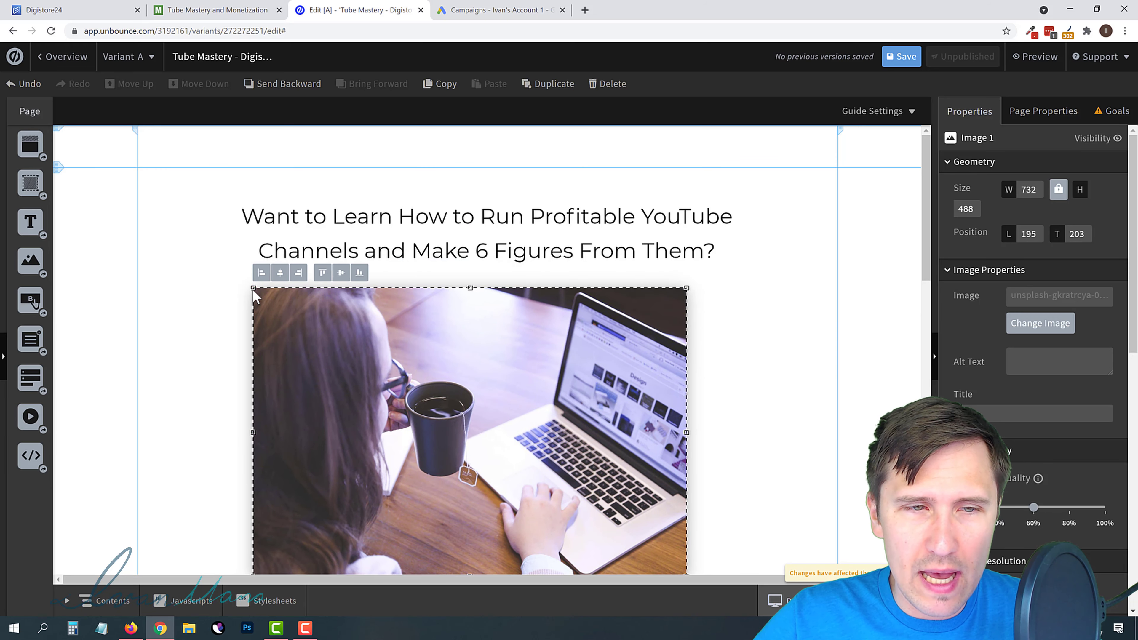
pyautogui.moveTo(252, 289); pyautogui.dragTo(305, 317)
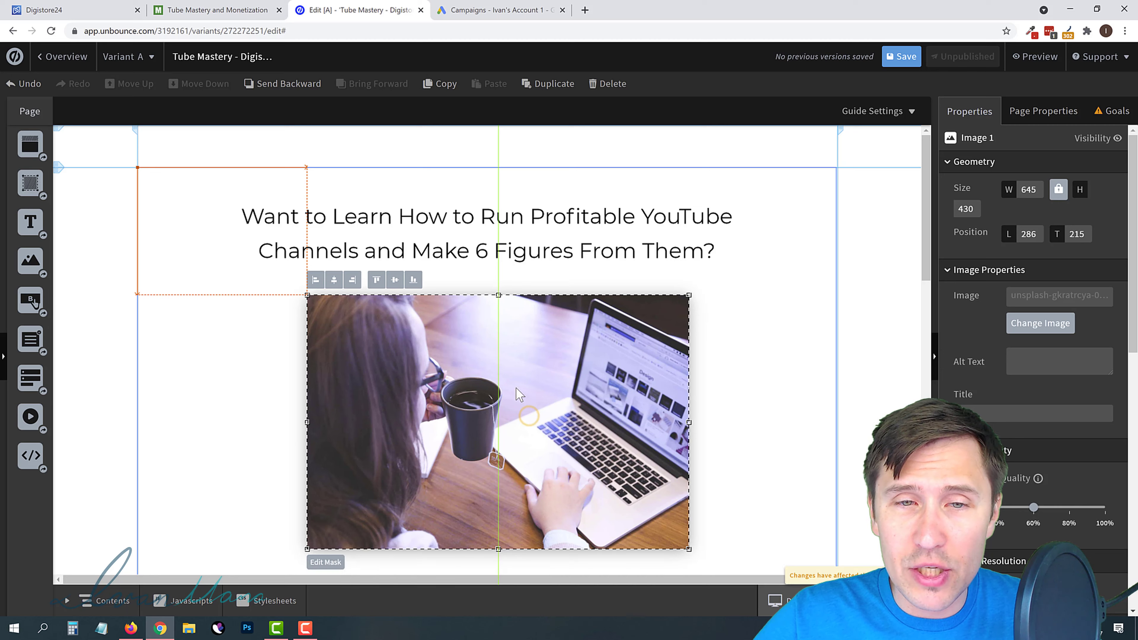
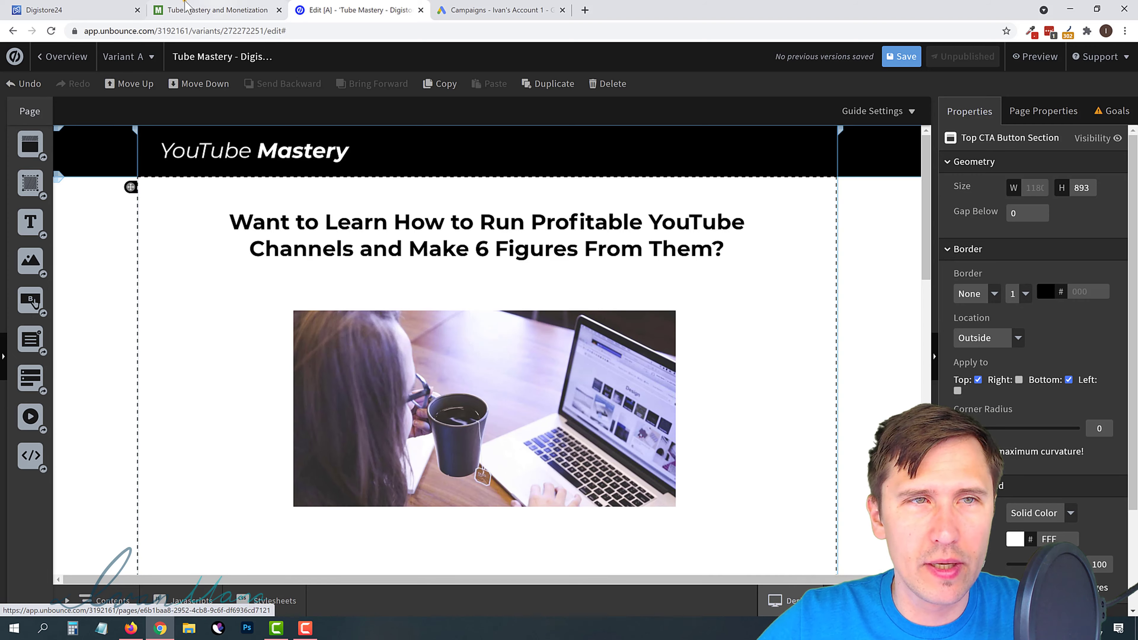
# Check the sales page layout, move the call-to-action button beneath the photo, and enlarge it to about 405 × 69 px.
pyautogui.click(183, 8)
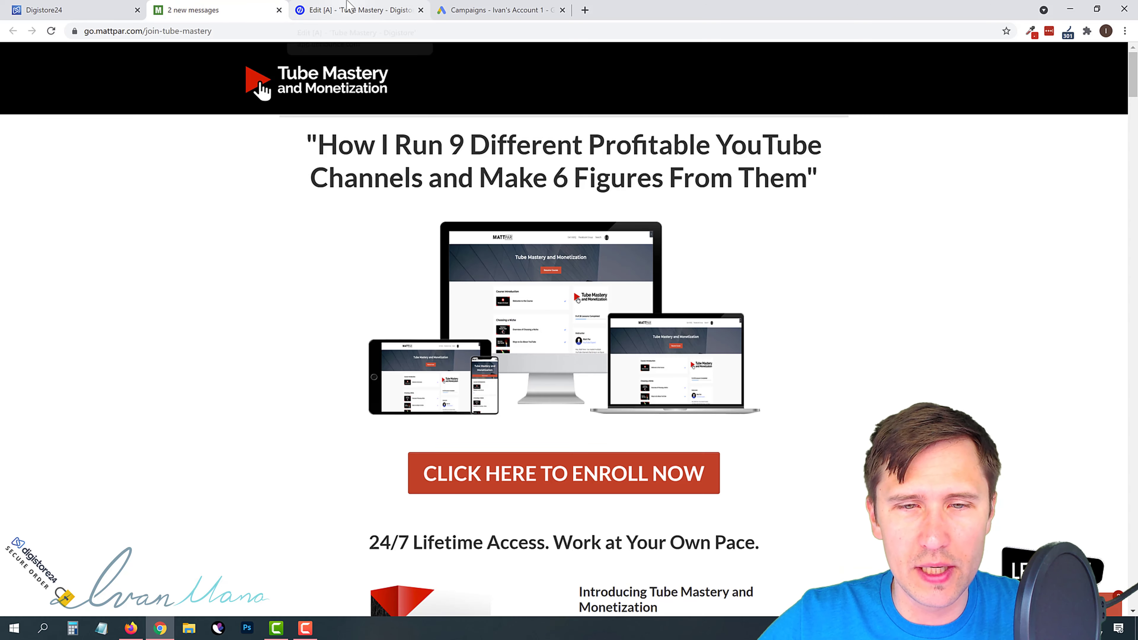
pyautogui.click(357, 9)
pyautogui.scroll(-2, 503, 370)
pyautogui.moveTo(492, 516); pyautogui.dragTo(472, 446)
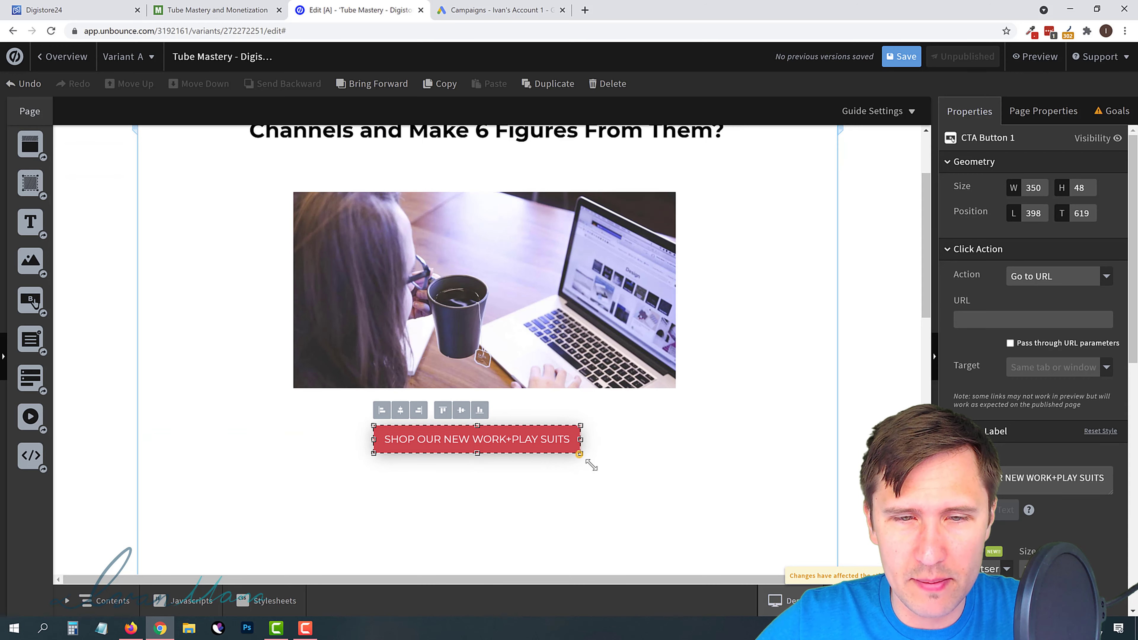
pyautogui.moveTo(580, 453); pyautogui.dragTo(614, 468)
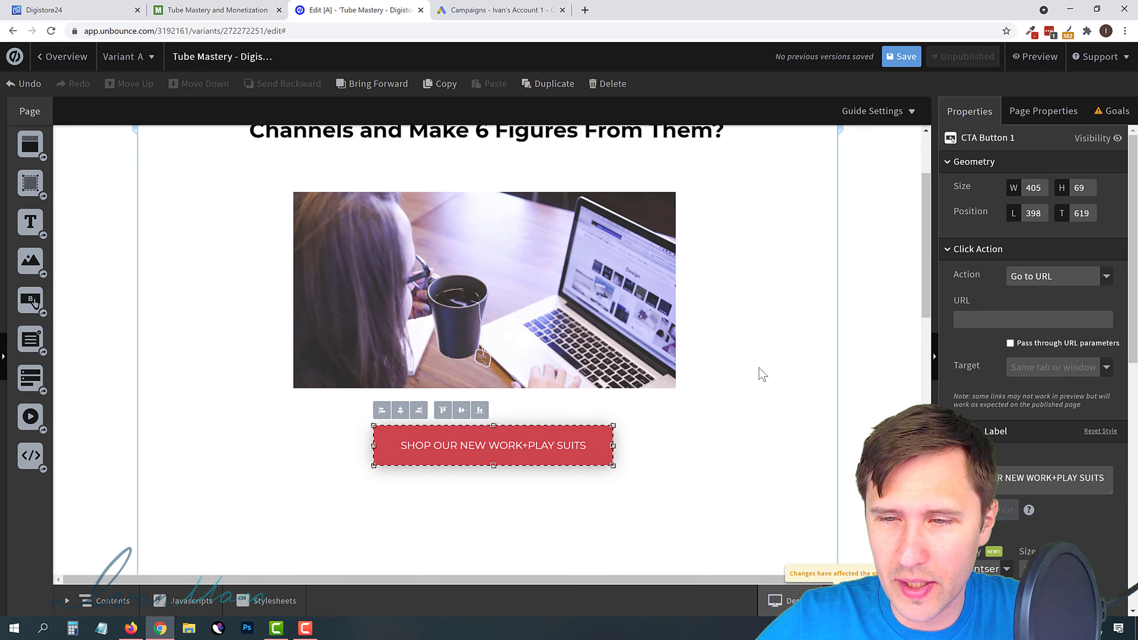
# Change the call-to-action button's fill from a gradient to a solid, saturated red.
pyautogui.scroll(-1, 1033, 358)
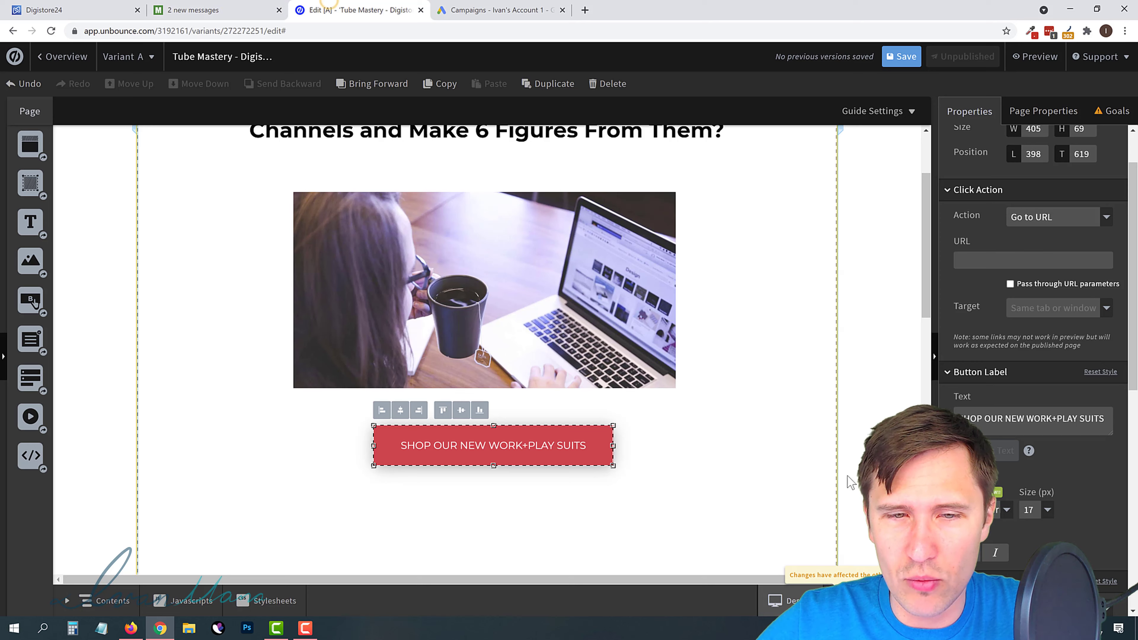
pyautogui.scroll(-4, 1009, 475)
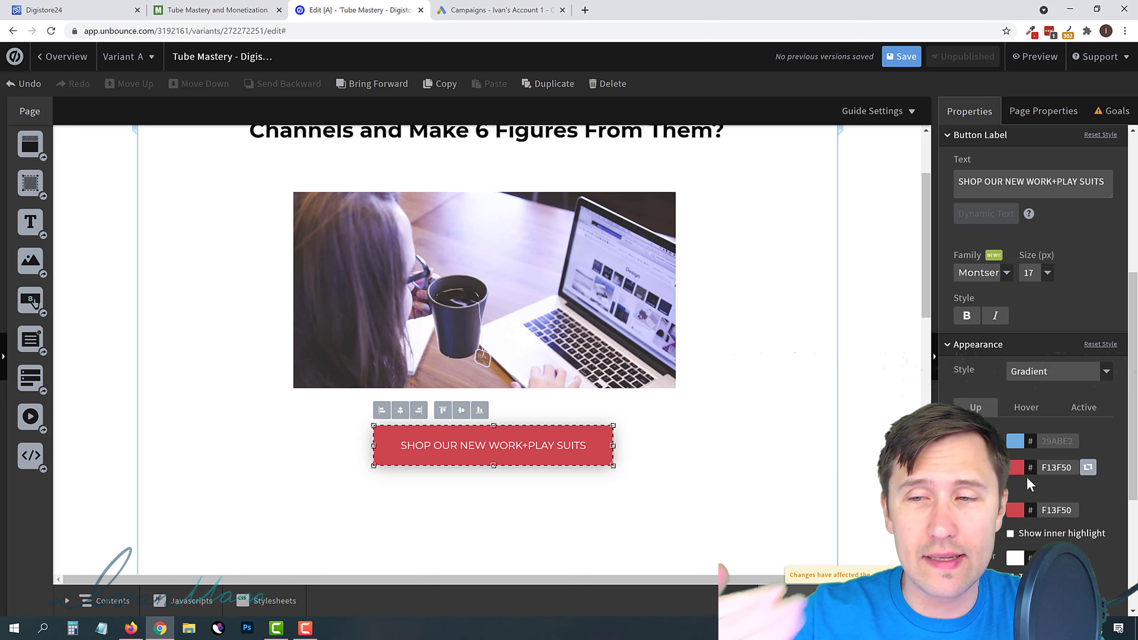
pyautogui.click(1023, 376)
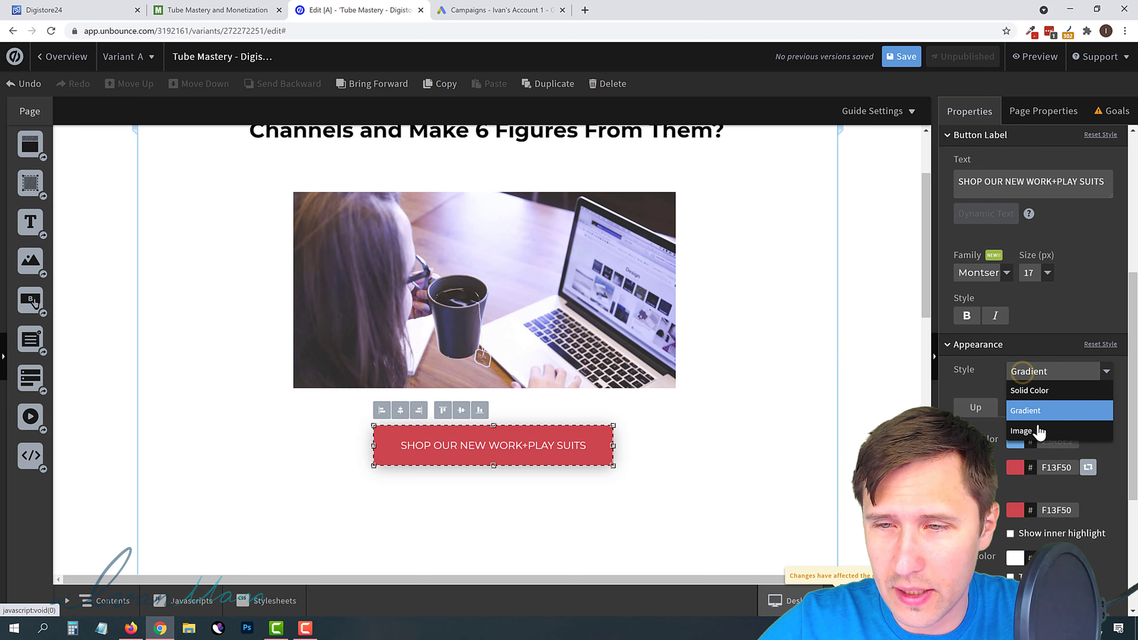
pyautogui.click(1023, 391)
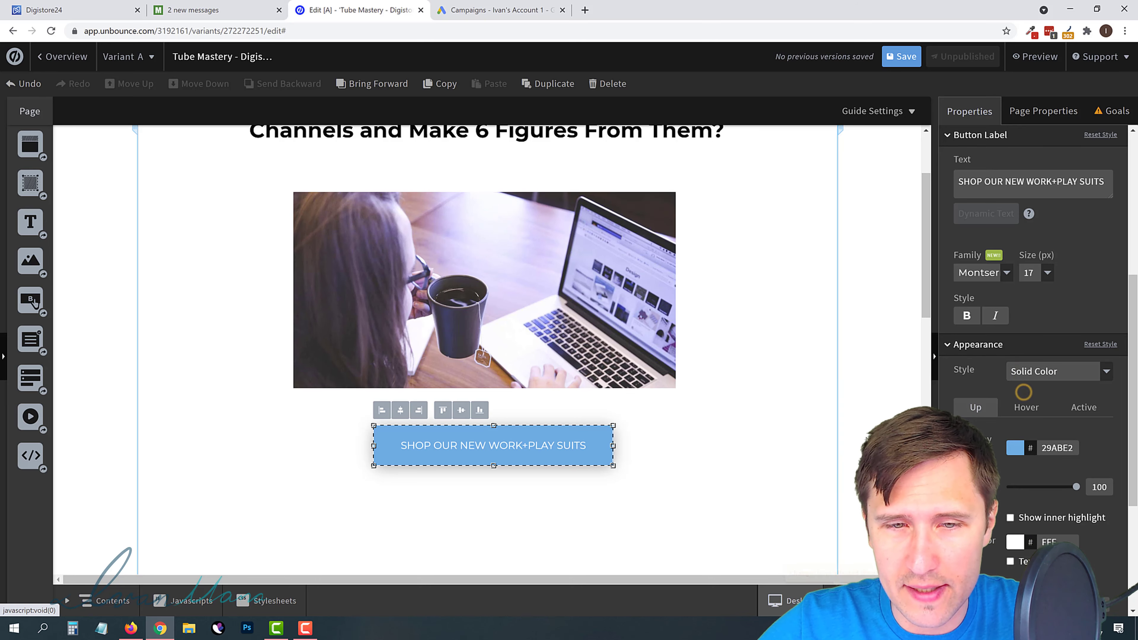
pyautogui.click(1014, 447)
pyautogui.moveTo(628, 280); pyautogui.dragTo(635, 229)
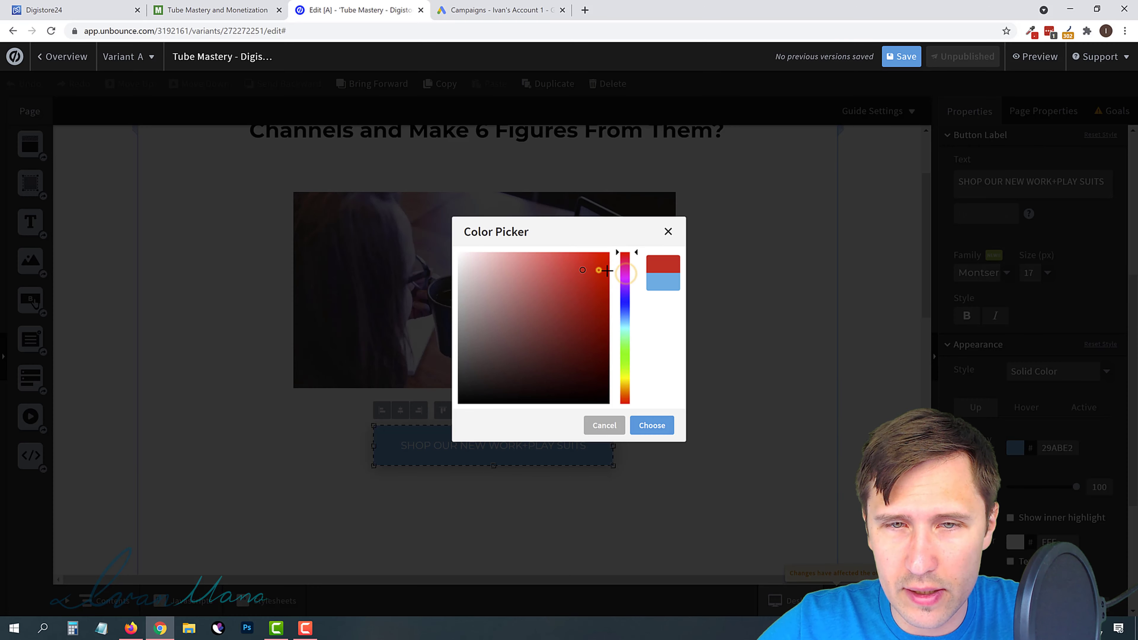
pyautogui.moveTo(598, 270); pyautogui.dragTo(625, 269)
pyautogui.click(653, 426)
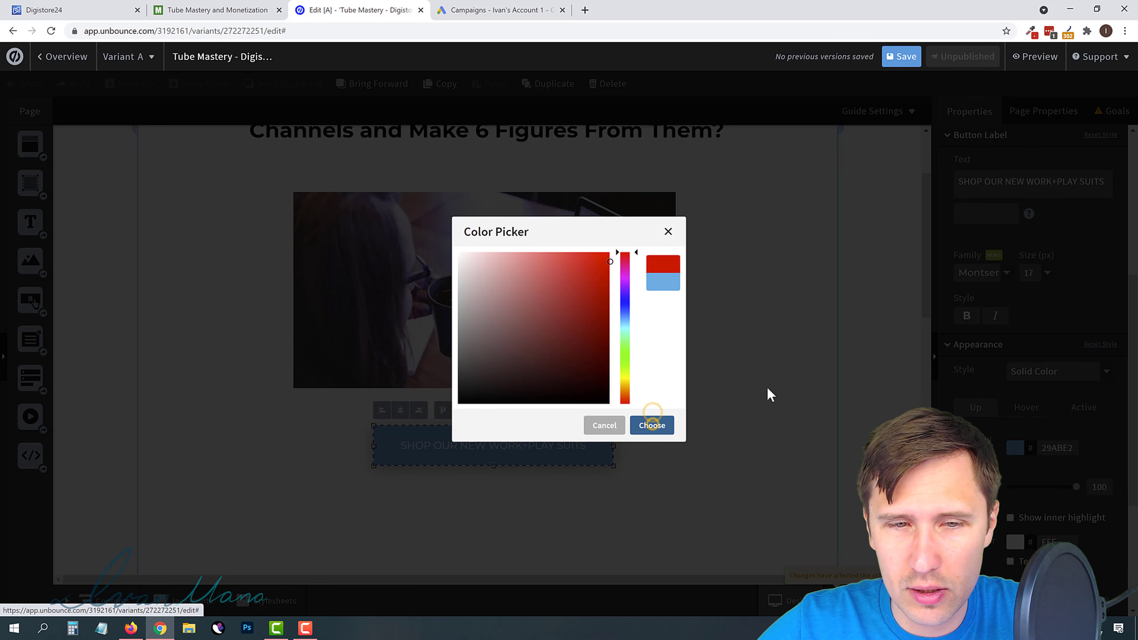
pyautogui.click(765, 388)
# Check the sales page's button for reference and change the call-to-action button's label to "Click Here to Learn More".
pyautogui.scroll(3, 714, 401)
pyautogui.click(253, 6)
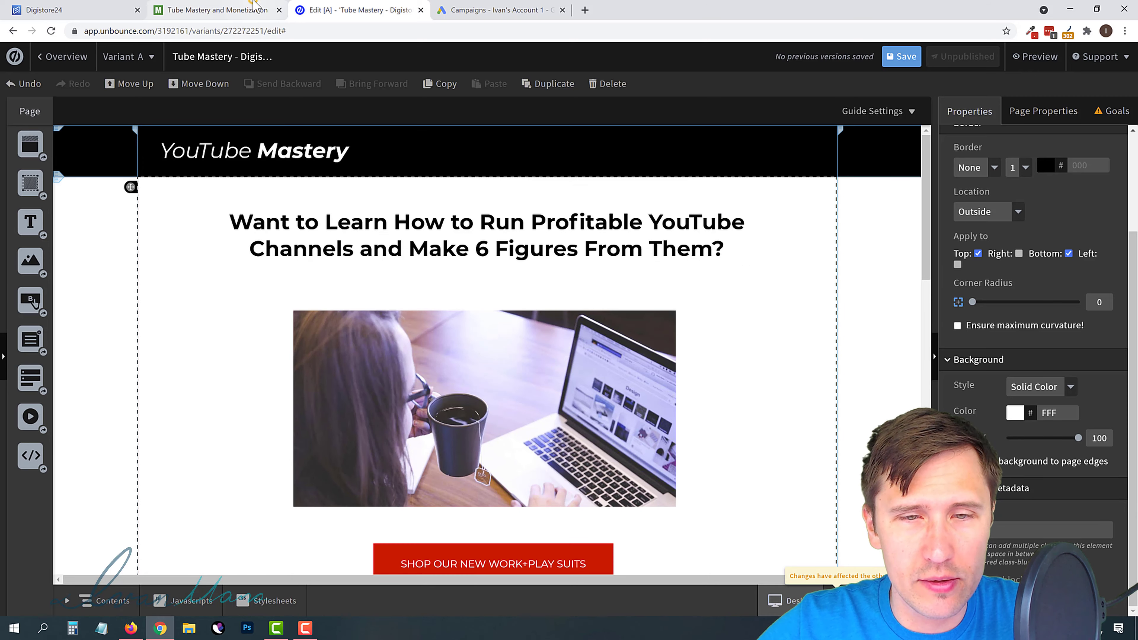
pyautogui.click(338, 8)
pyautogui.scroll(-1, 567, 454)
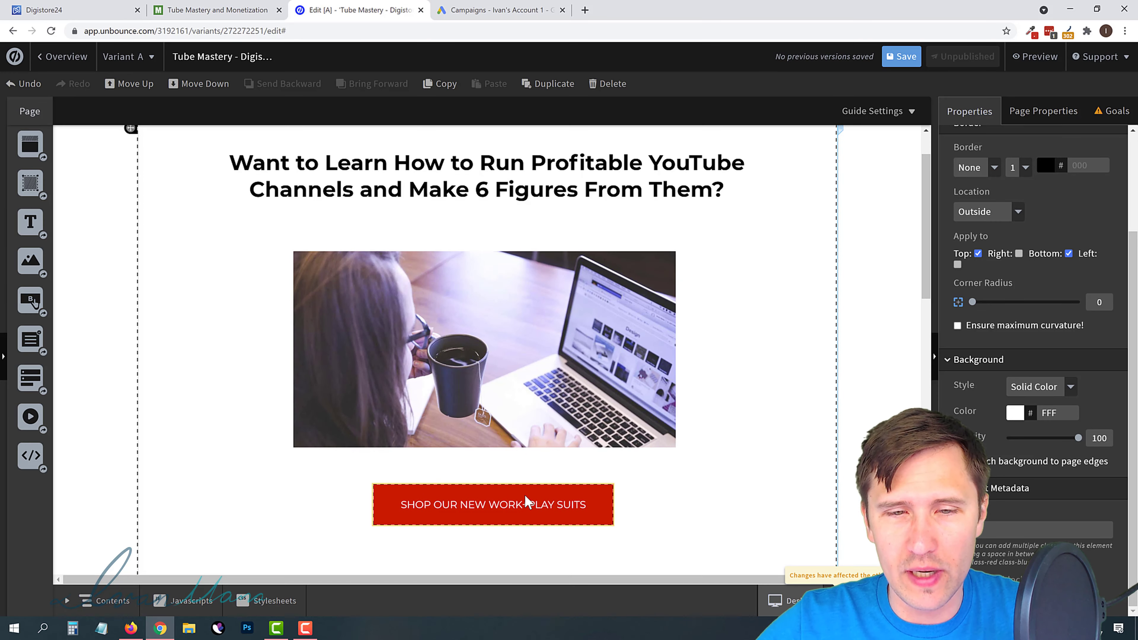
pyautogui.click(525, 494)
pyautogui.tripleClick(982, 350)
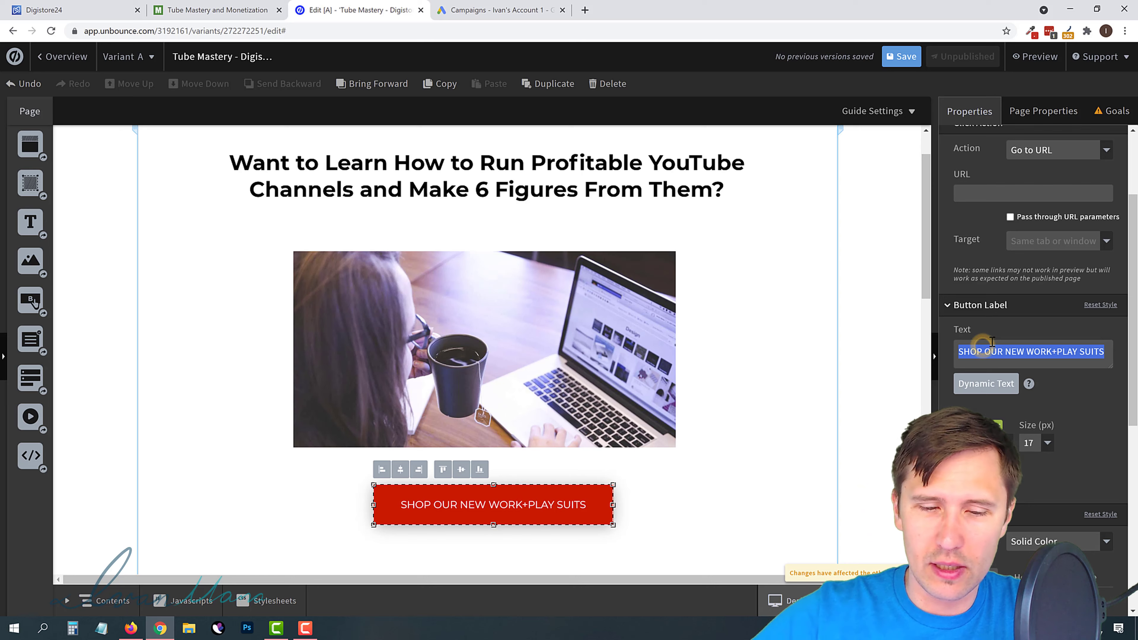
pyautogui.write('Click Here to')
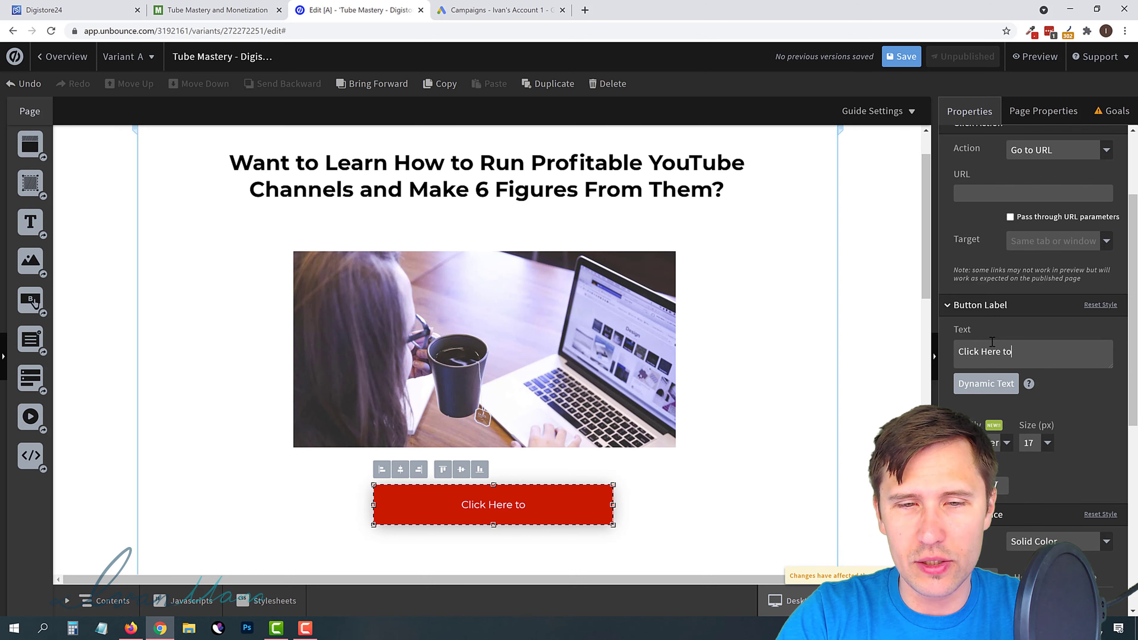
pyautogui.write(' Learn More')
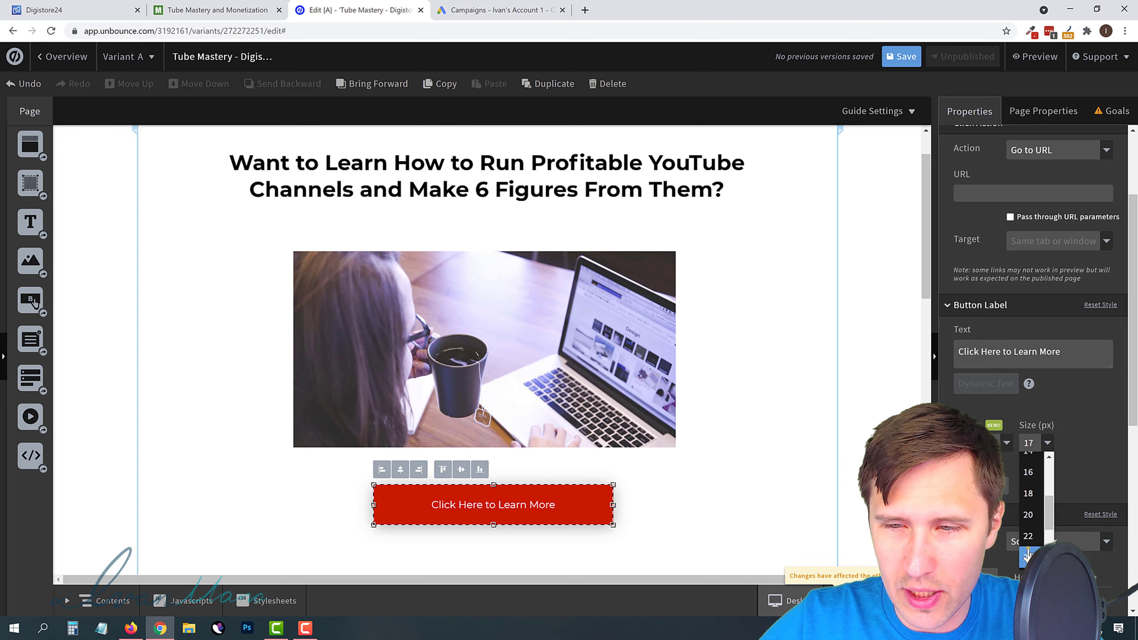
# Make the button label bold at 24 px and compare it with the sales page's button.
pyautogui.click(1027, 554)
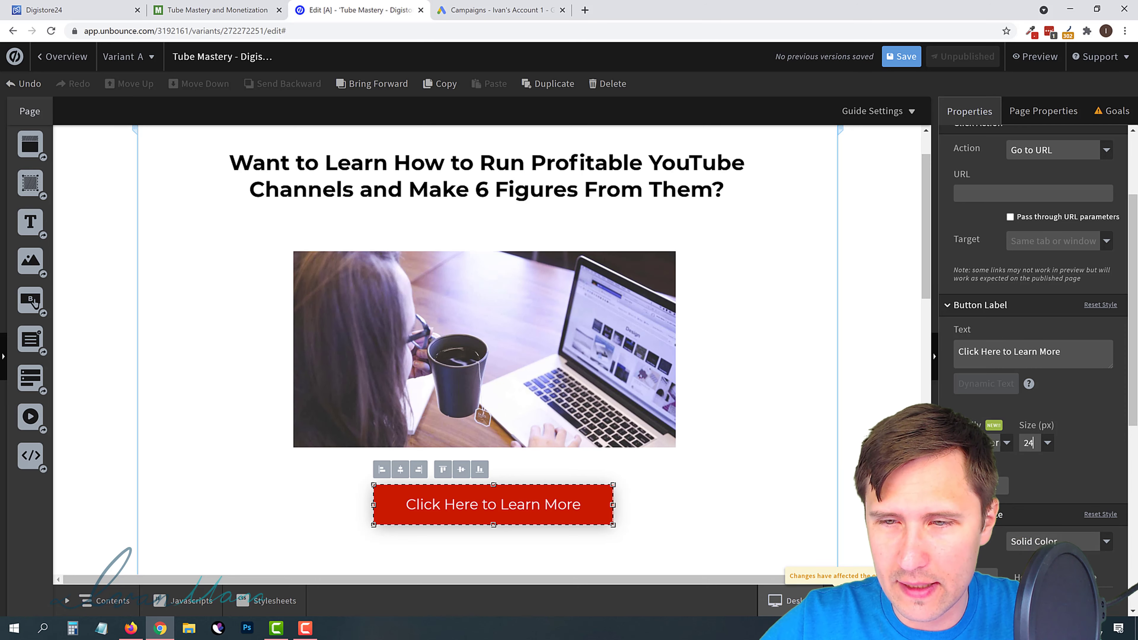
pyautogui.click(734, 449)
pyautogui.scroll(2, 432, 221)
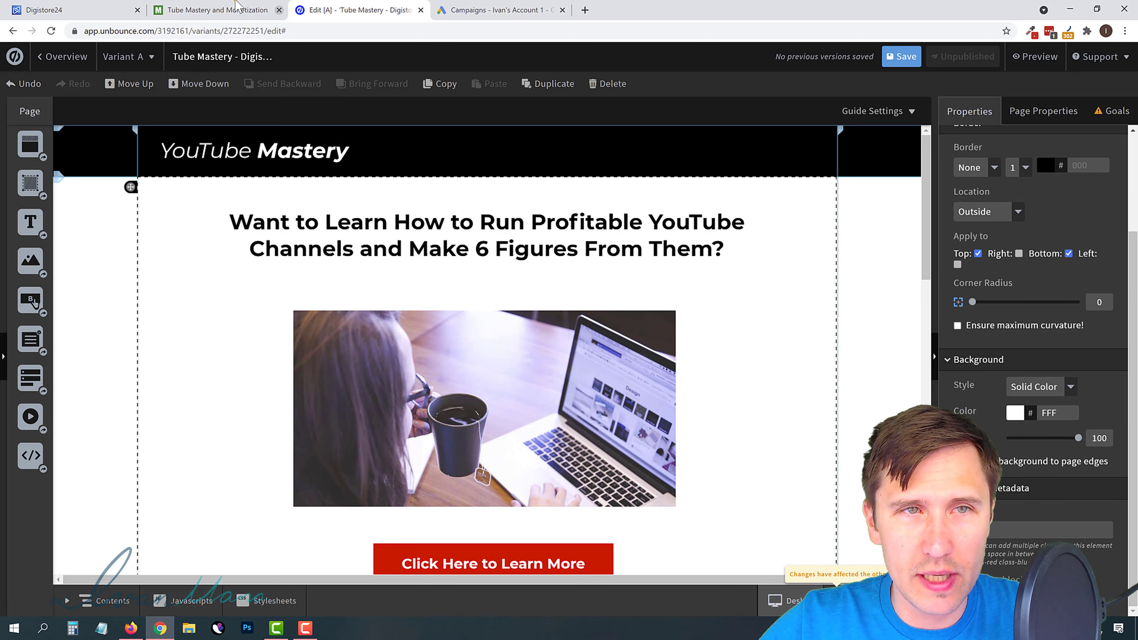
pyautogui.click(236, 3)
pyautogui.click(349, 9)
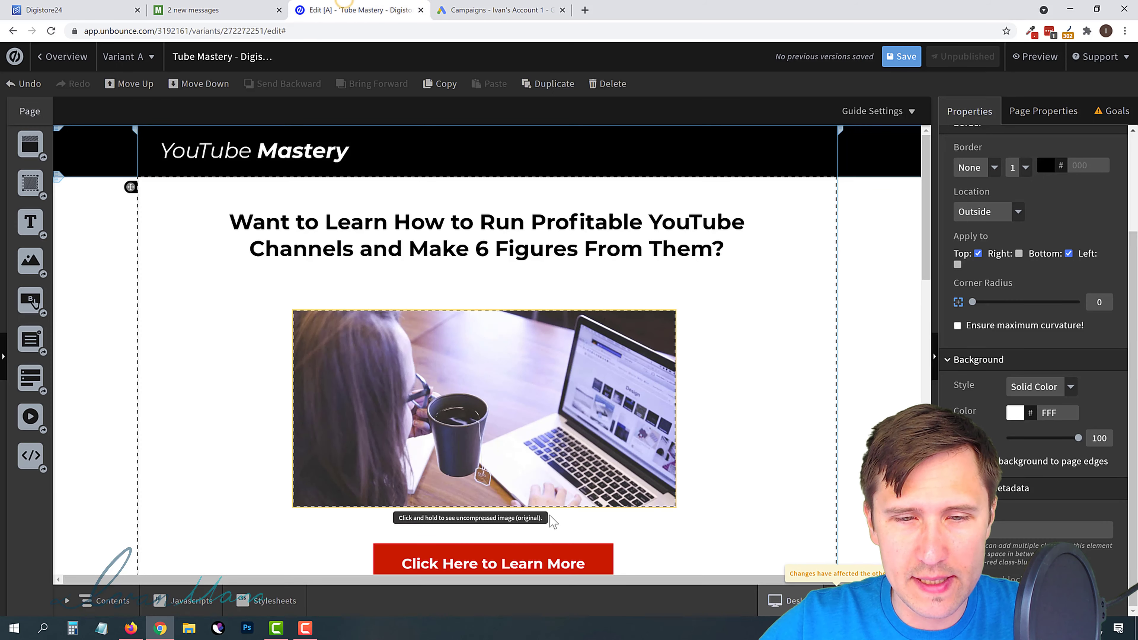
# Increase the call-to-action button's label size to 28 px.
pyautogui.scroll(-1, 548, 516)
pyautogui.click(525, 494)
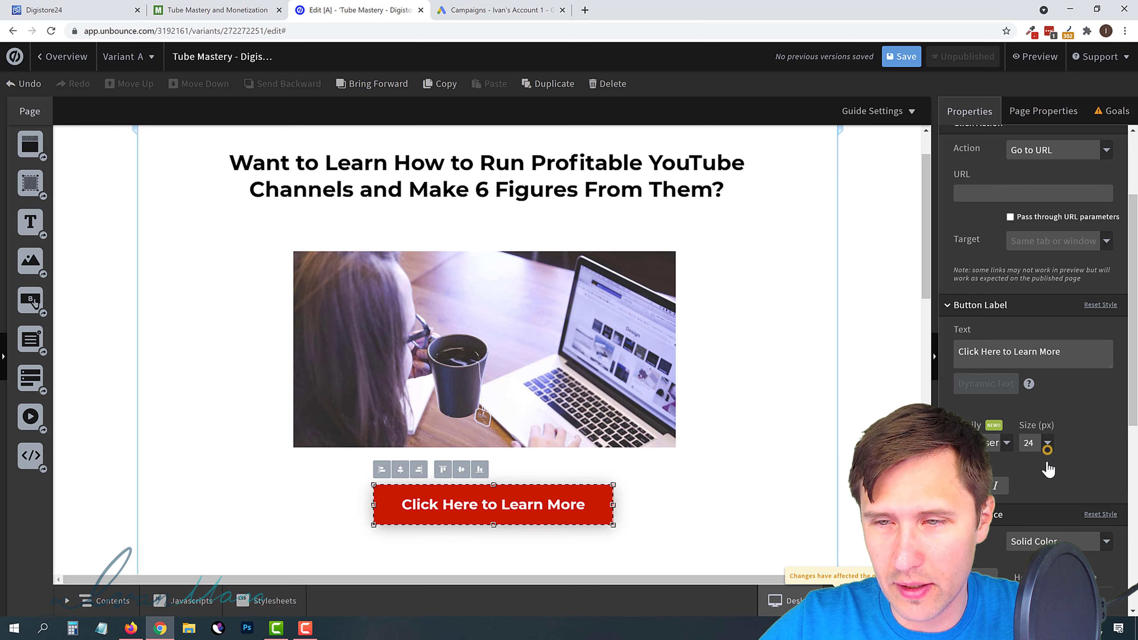
pyautogui.click(1029, 505)
pyautogui.click(729, 461)
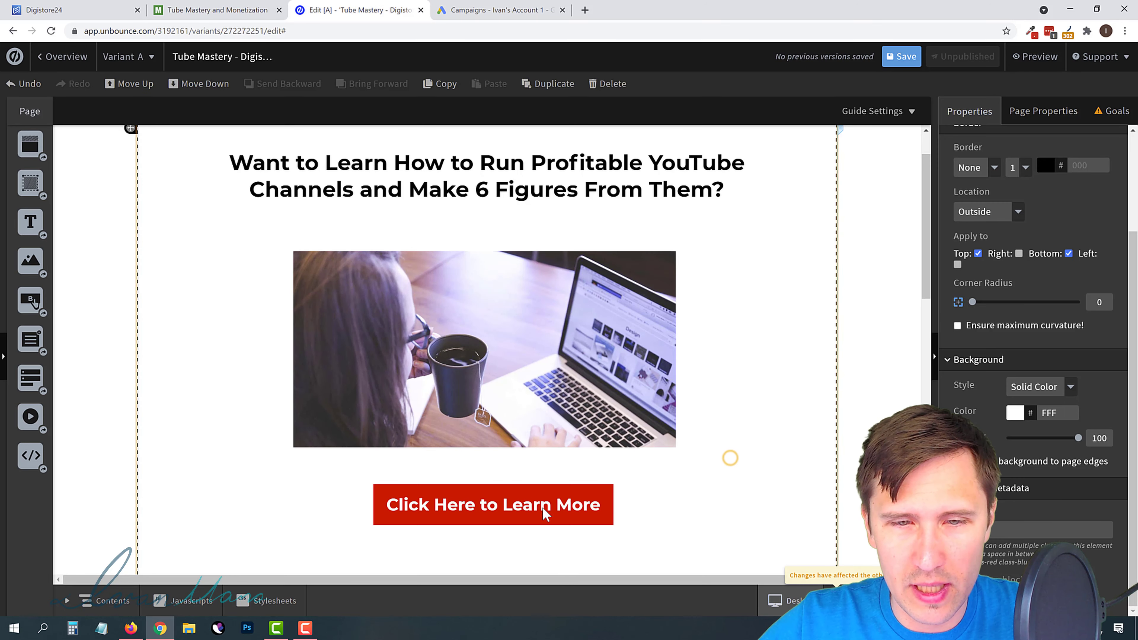
# Widen the call-to-action button and center it horizontally in the section, slightly closer to the photo.
pyautogui.click(521, 502)
pyautogui.moveTo(613, 506); pyautogui.dragTo(647, 505)
pyautogui.moveTo(554, 508); pyautogui.dragTo(530, 495)
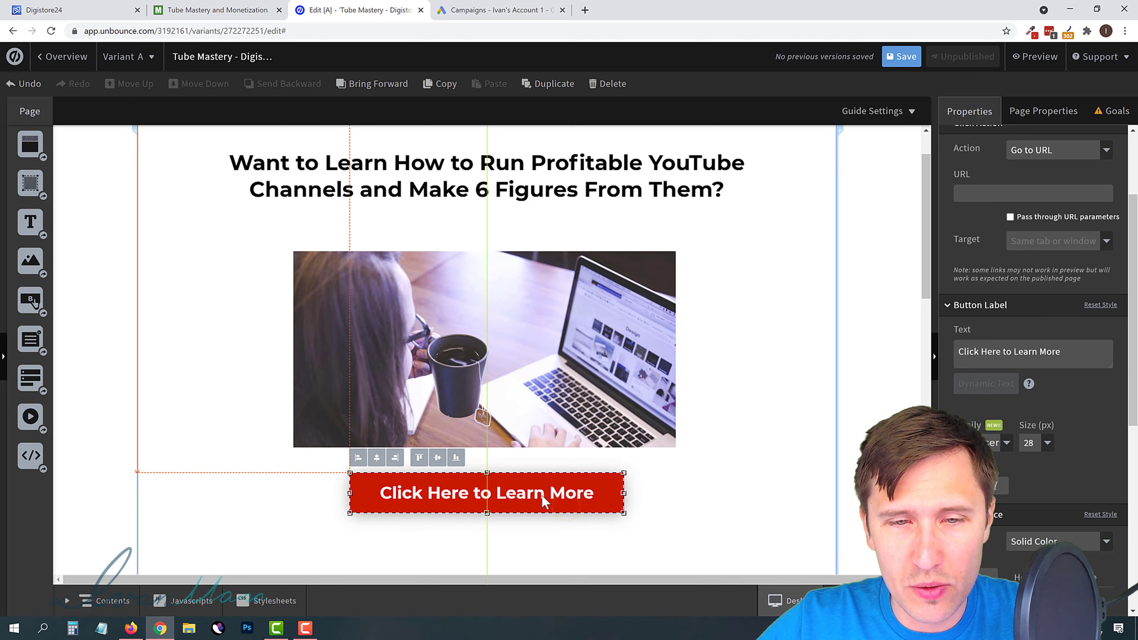
# Move the laptop photo slightly up and center it under the headline, and raise the call-to-action button a little.
pyautogui.click(743, 438)
pyautogui.moveTo(575, 336)
pyautogui.mouseDown()
pyautogui.moveTo(576, 316)
pyautogui.moveTo(578, 326)
pyautogui.mouseUp()
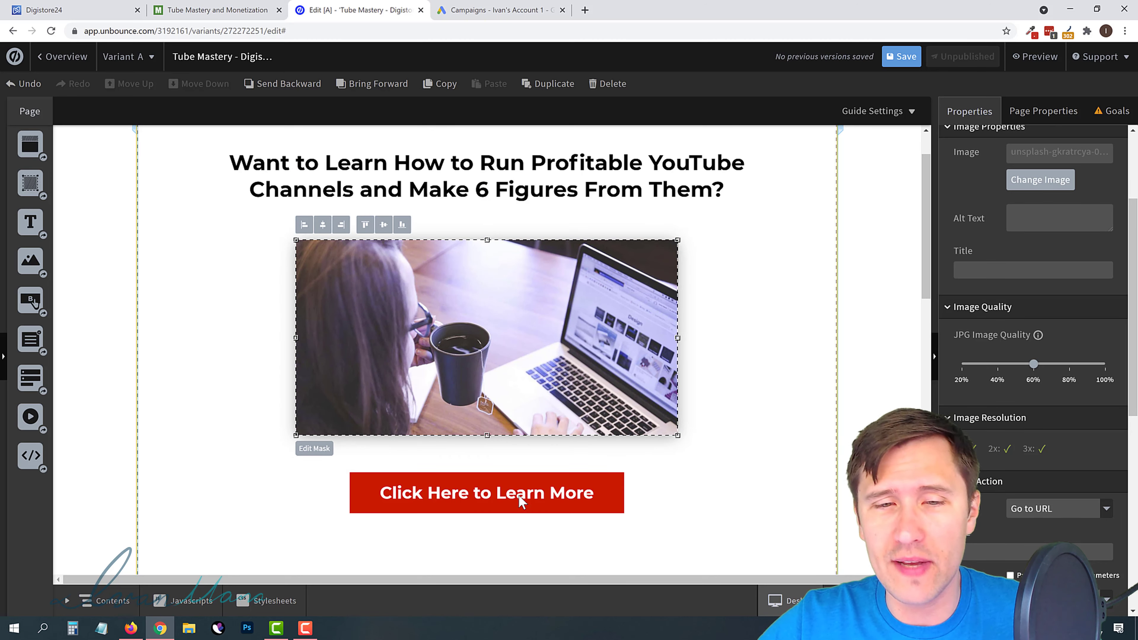
pyautogui.moveTo(518, 494); pyautogui.dragTo(519, 486)
pyautogui.click(698, 432)
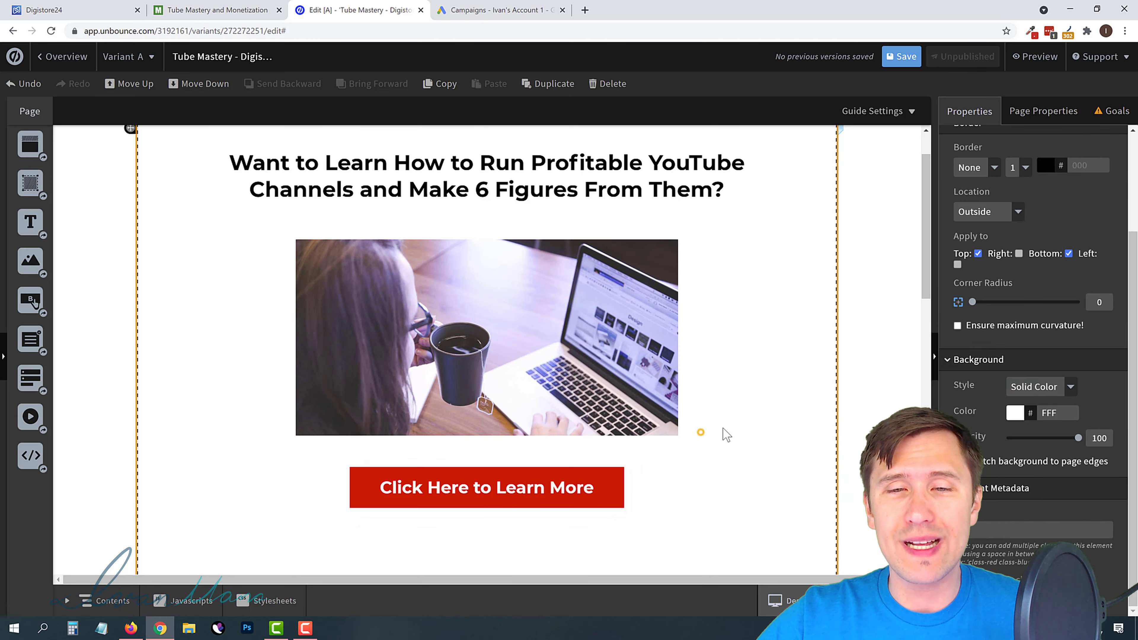
# Shorten the top section by raising its lower edge closer to the call-to-action button.
pyautogui.scroll(1, 779, 389)
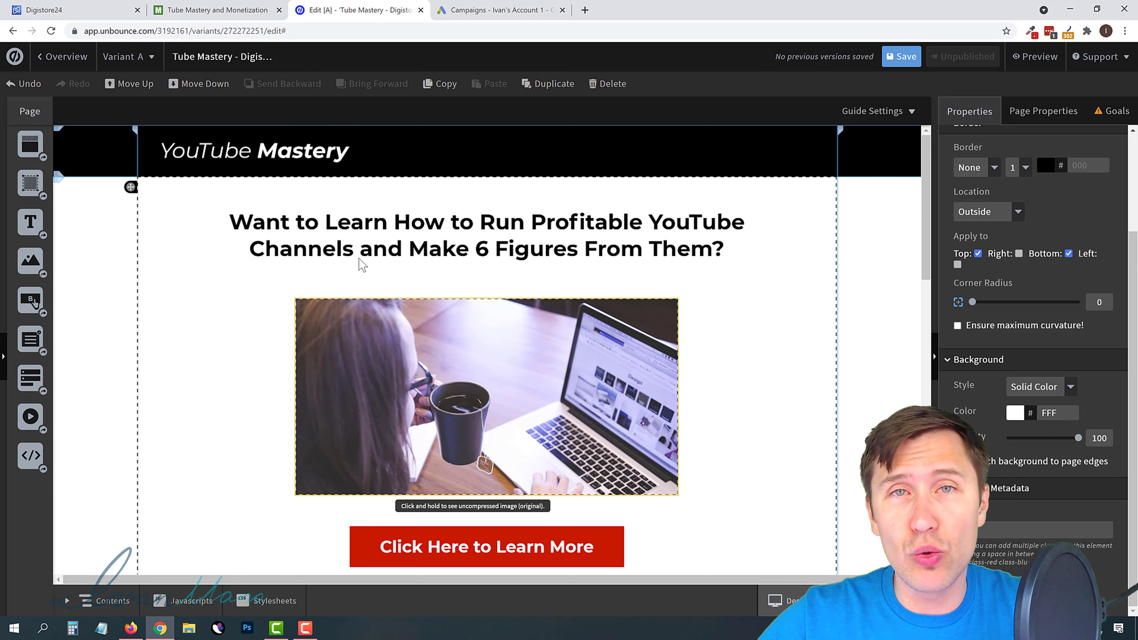
pyautogui.scroll(-4, 545, 373)
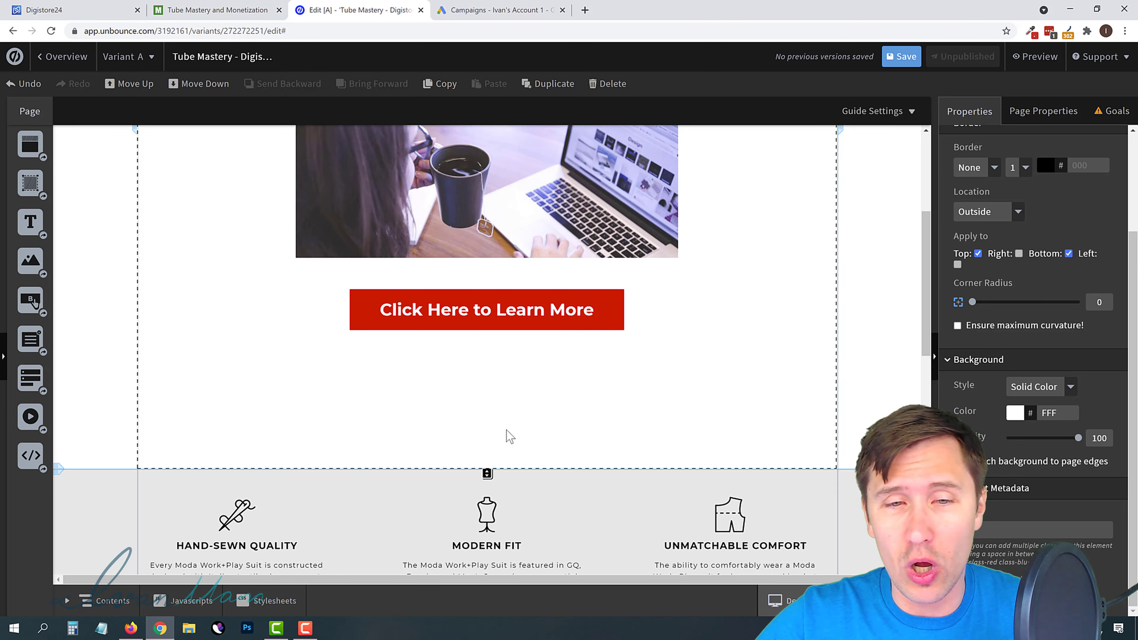
pyautogui.moveTo(486, 470); pyautogui.dragTo(487, 389)
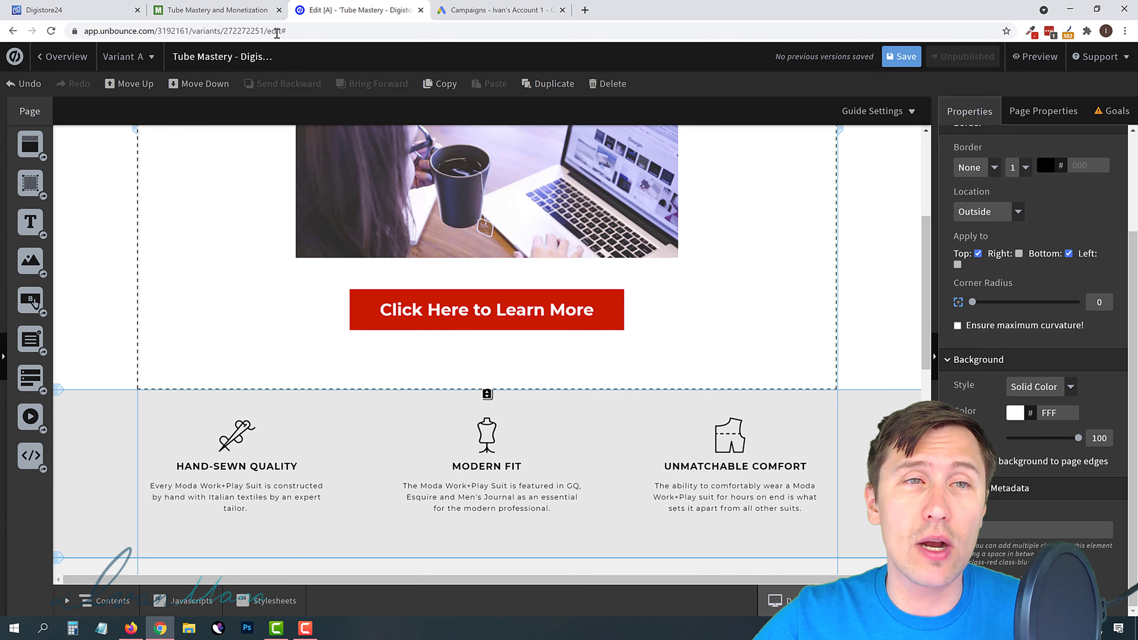
# Examine the sales page's product introduction and strategy blocks as reference for the landing page's remaining sections, and return to Unbounce.
pyautogui.click(230, 10)
pyautogui.scroll(-5, 645, 390)
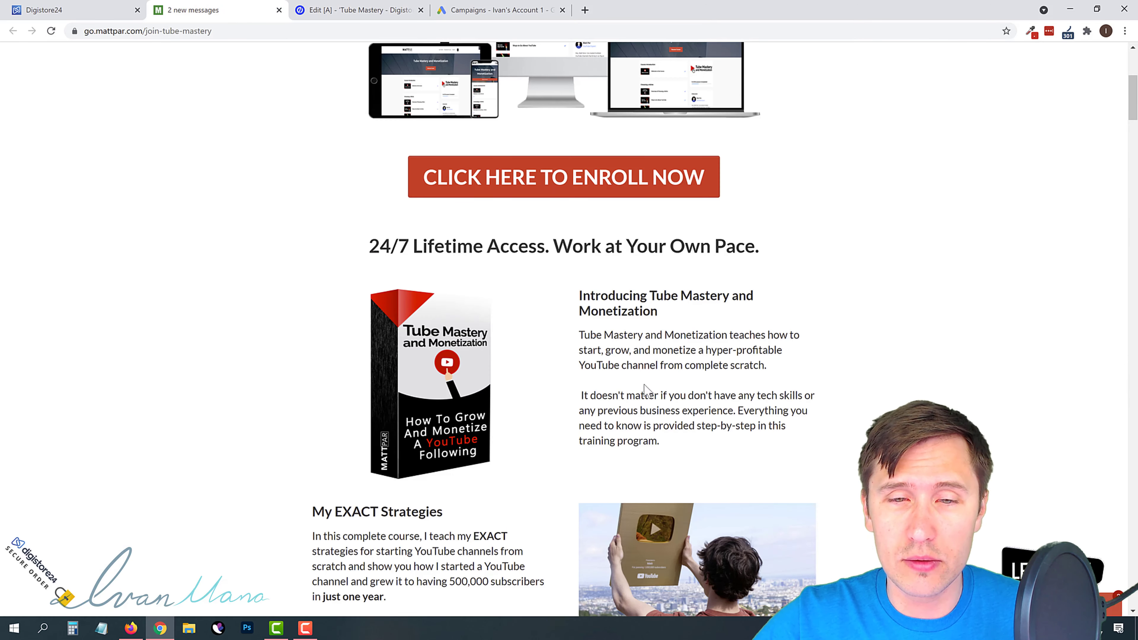
pyautogui.scroll(-4, 645, 389)
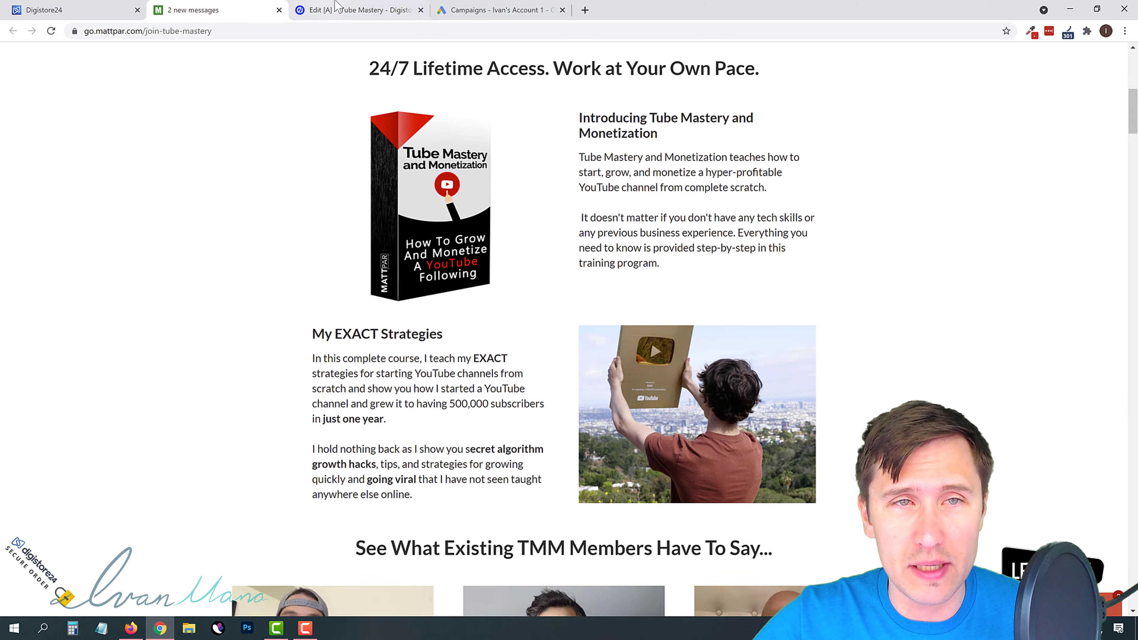
pyautogui.click(336, 6)
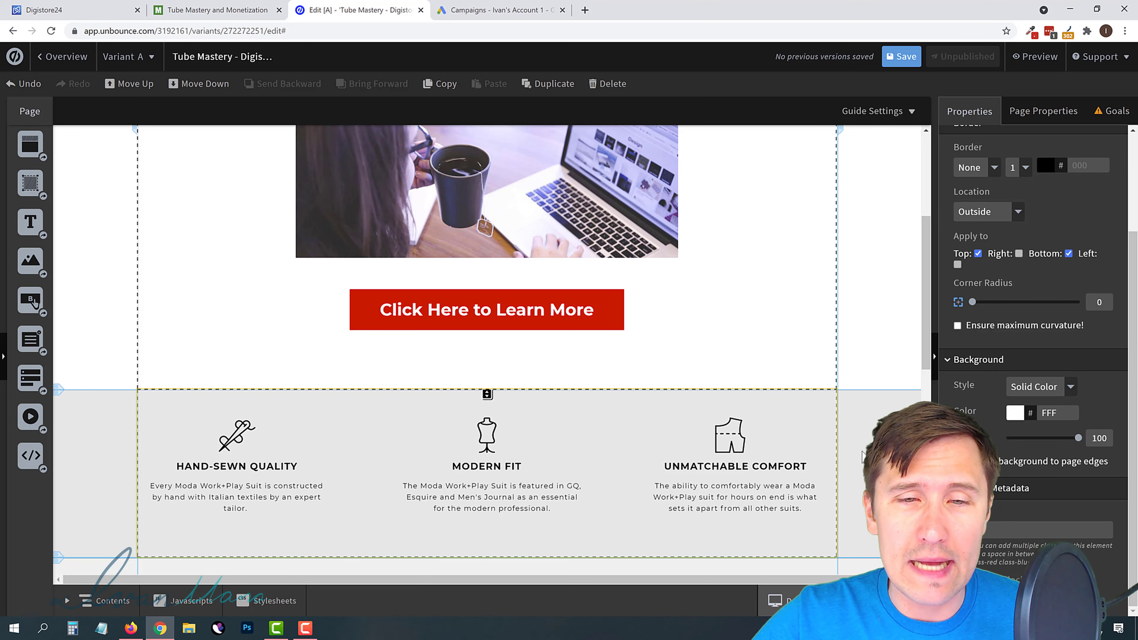
# Review the landing page from headline to footer, including the template's feature, testimonial and suit banner sections.
pyautogui.scroll(5, 576, 408)
pyautogui.scroll(-3, 620, 430)
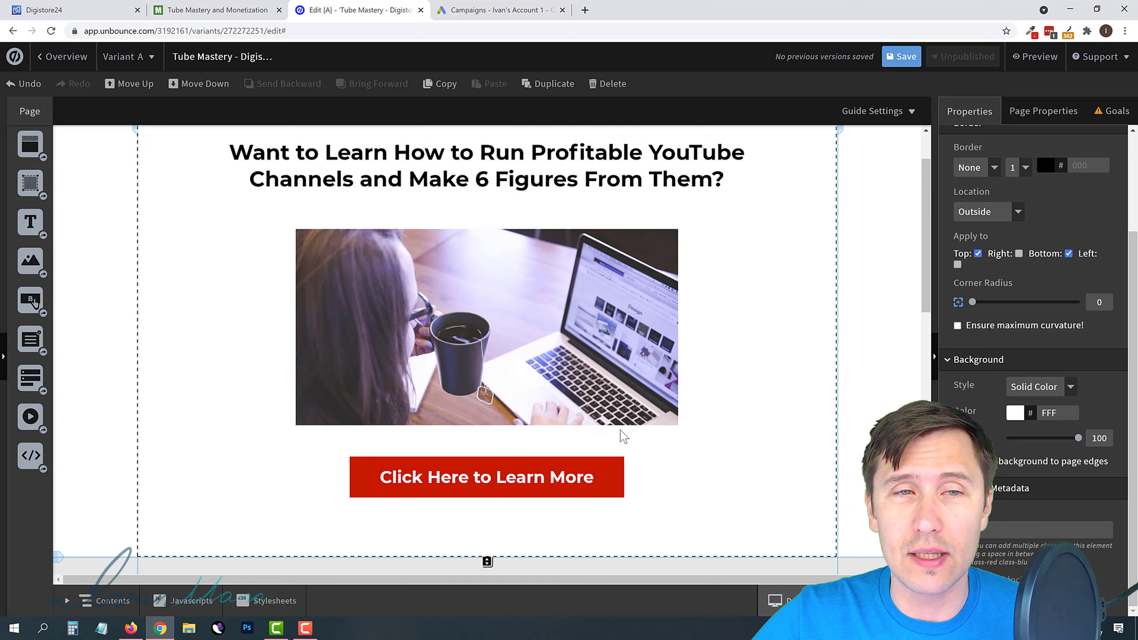
pyautogui.scroll(3, 588, 417)
pyautogui.scroll(-9, 575, 418)
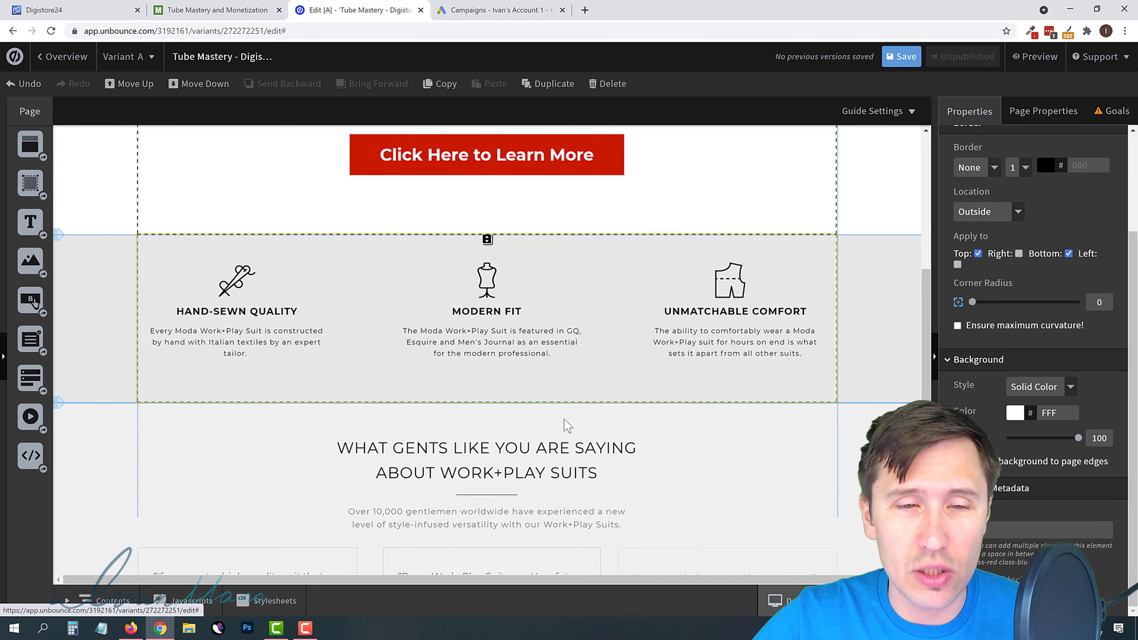
pyautogui.scroll(-2, 560, 426)
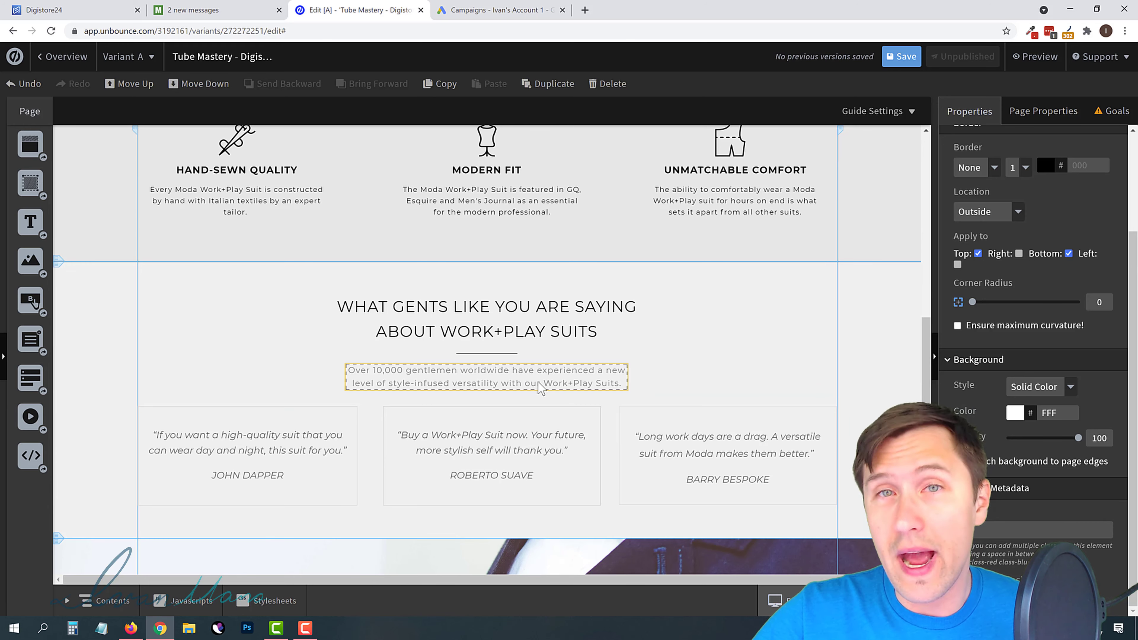
pyautogui.scroll(-2, 539, 382)
pyautogui.scroll(-3, 538, 383)
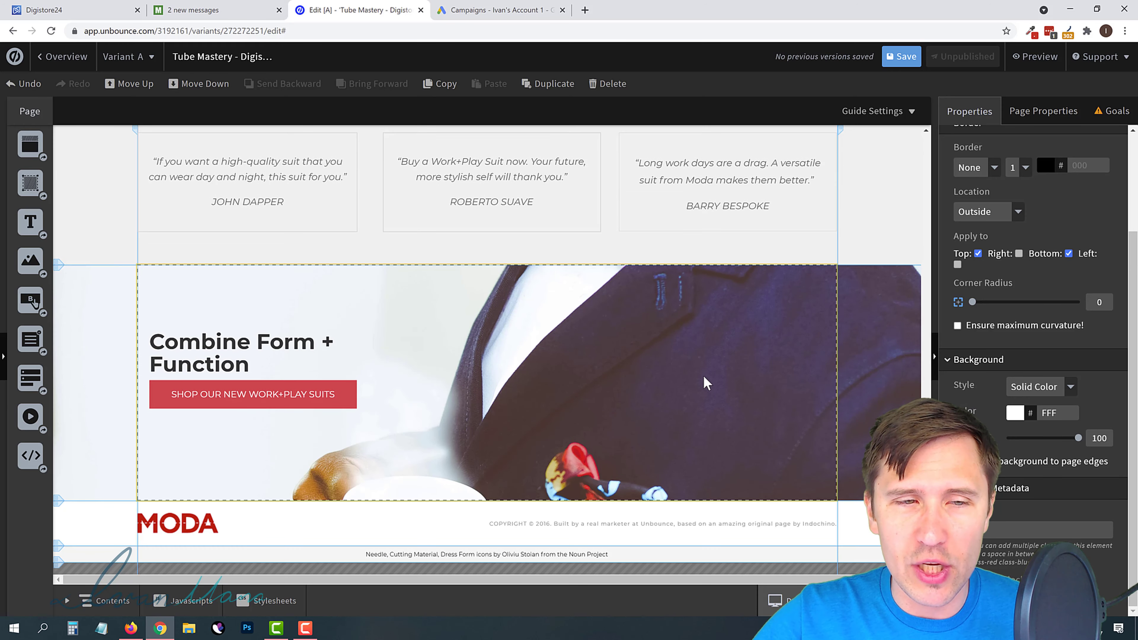
pyautogui.scroll(14, 388, 348)
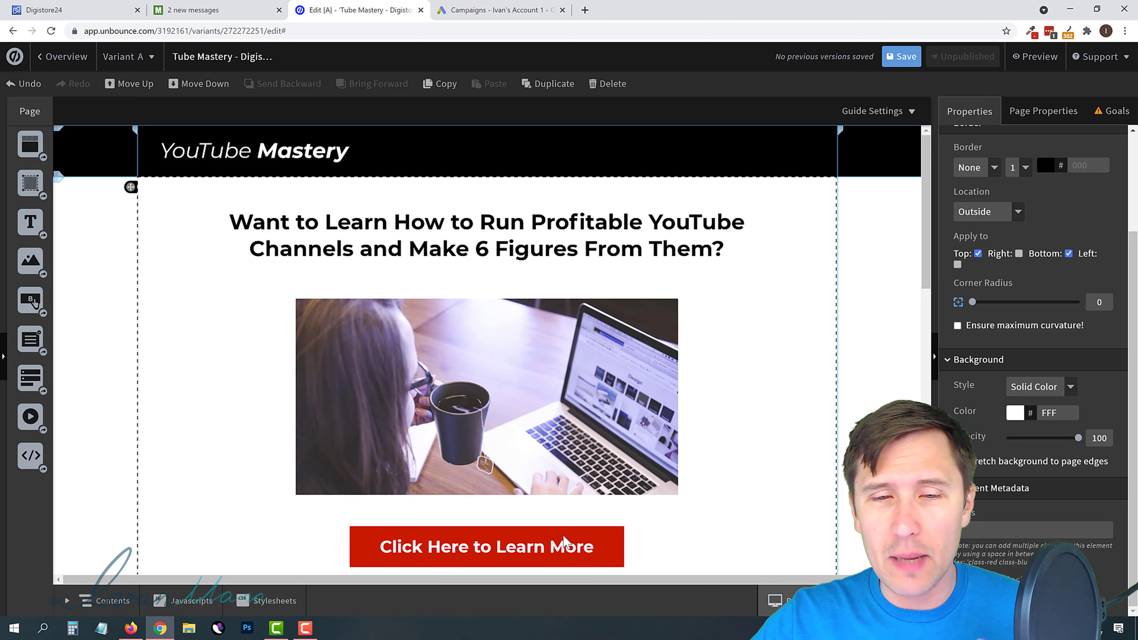
# Select the call-to-action button, switch to Digistore24 and copy the Tube Mastery and Monetization affiliate promolink.
pyautogui.click(557, 543)
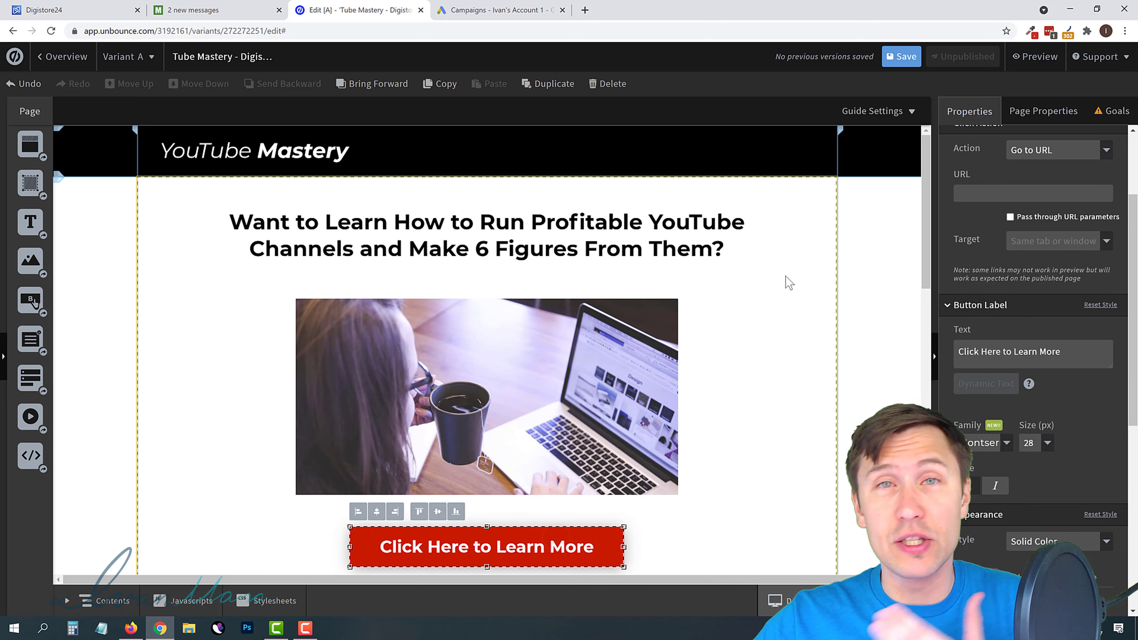
pyautogui.click(73, 8)
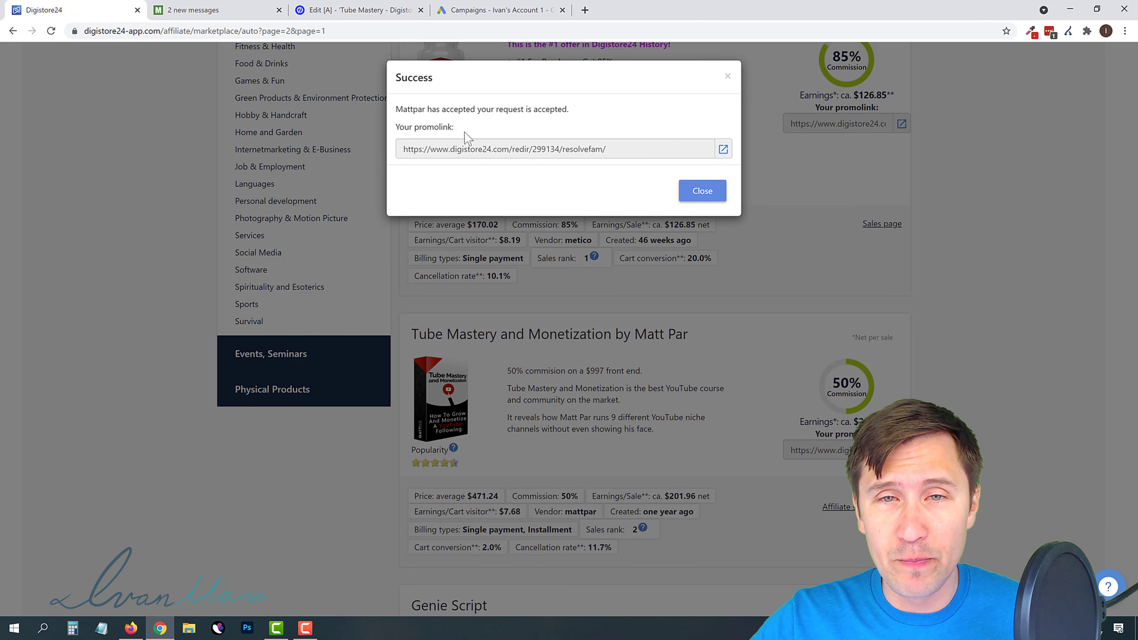
pyautogui.tripleClick(625, 154)
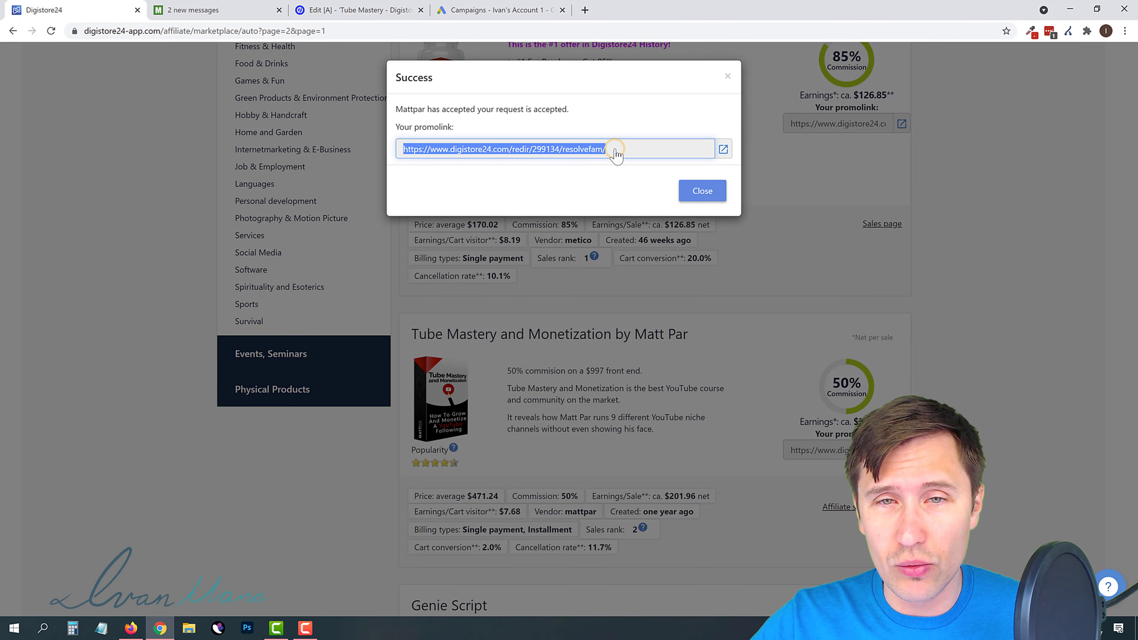
pyautogui.rightClick(614, 151)
pyautogui.click(662, 159)
# Back in Unbounce, paste the copied promolink as the call-to-action button's URL, keeping its action as Go to URL.
pyautogui.hotkey('ctrl', 'Tab')
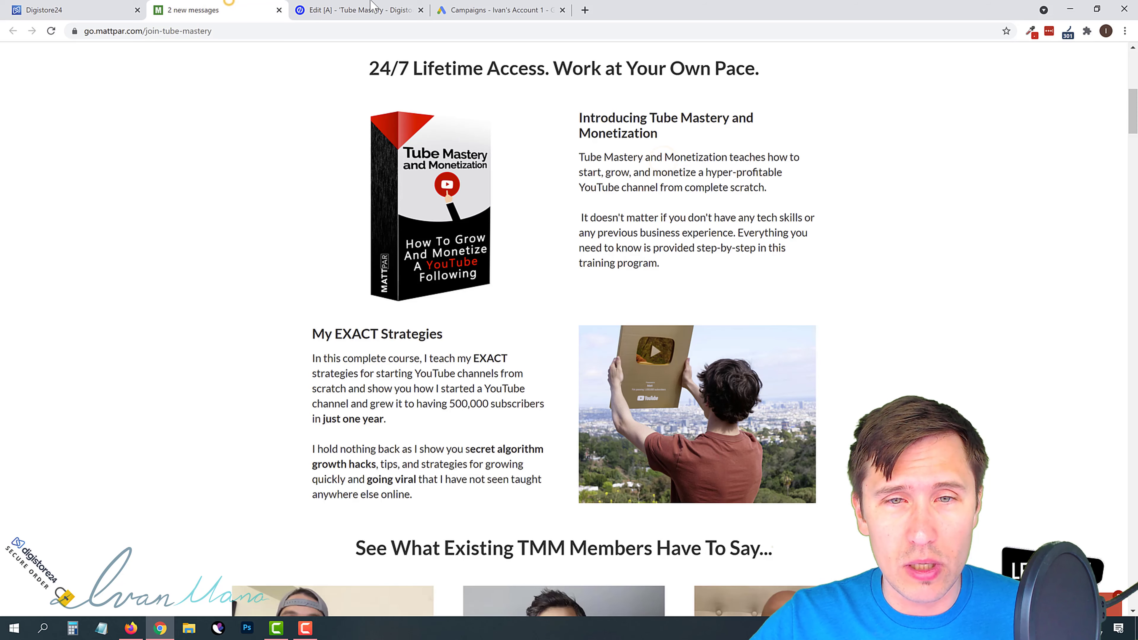
pyautogui.hotkey('ctrl', 'Tab')
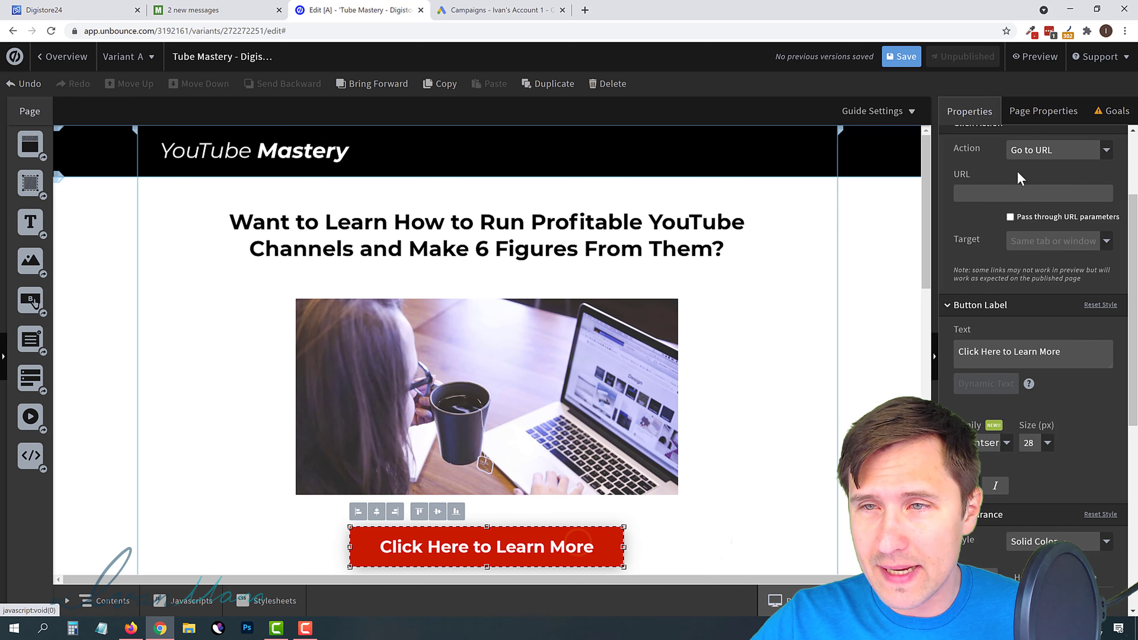
pyautogui.click(1024, 157)
pyautogui.click(1025, 157)
pyautogui.scroll(3, 996, 319)
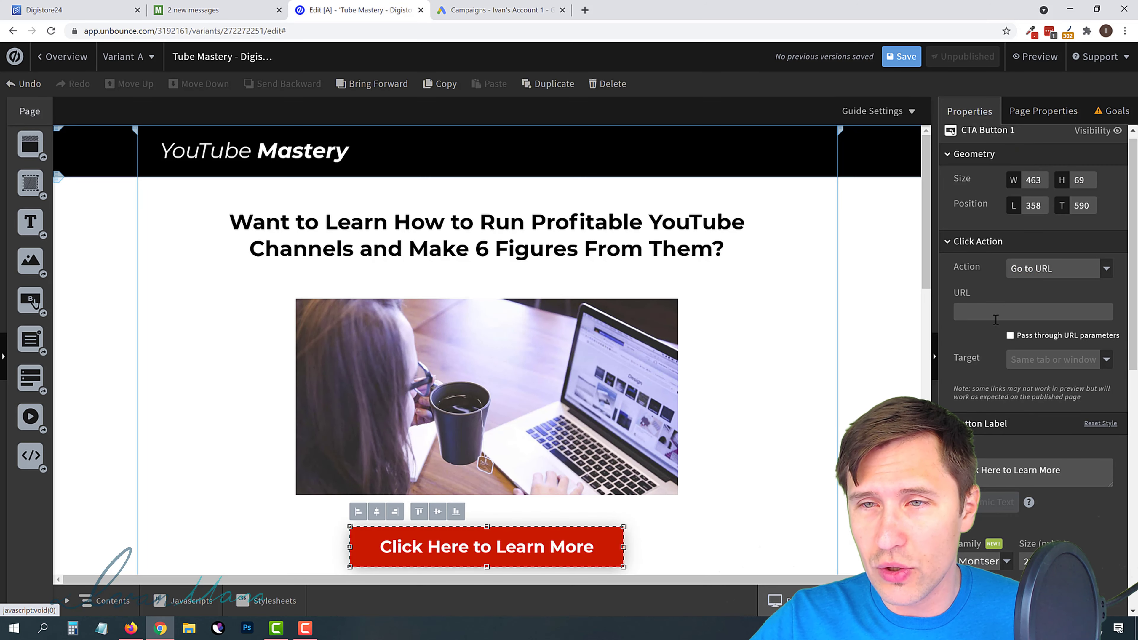
pyautogui.rightClick(995, 311)
pyautogui.click(1040, 402)
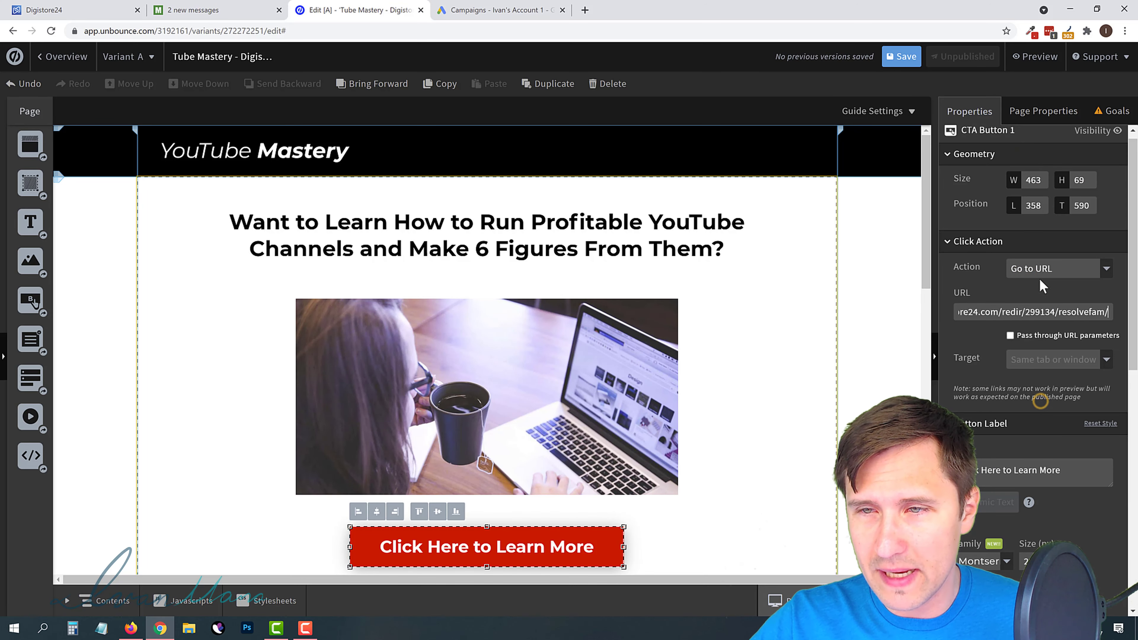
pyautogui.click(1034, 269)
pyautogui.click(1012, 287)
pyautogui.click(694, 361)
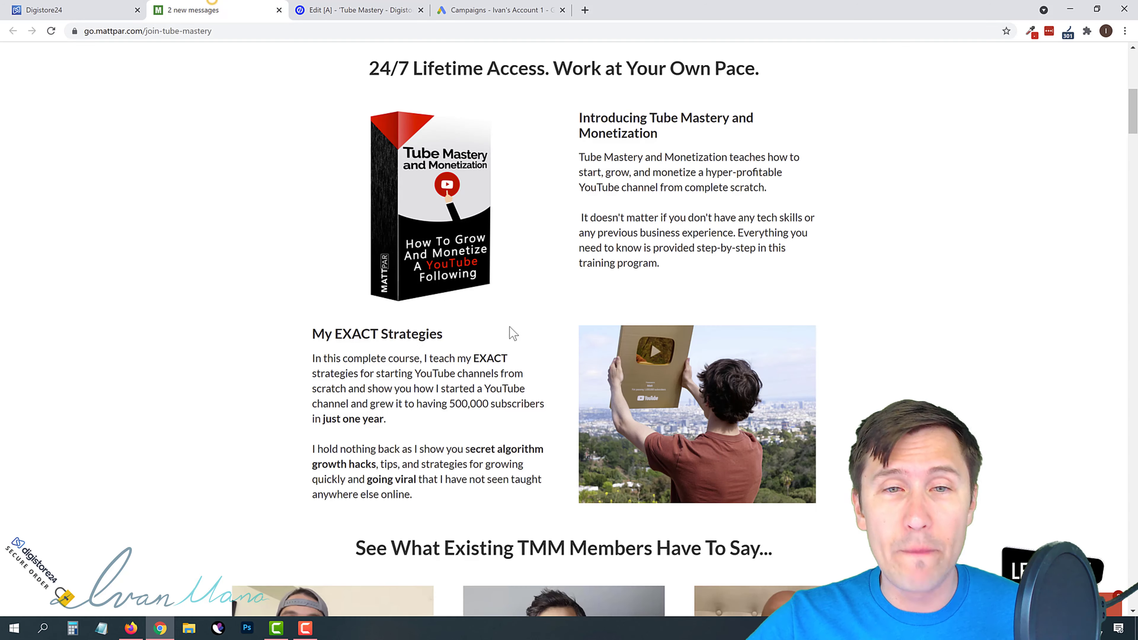
# Follow the sales page's enroll button to view the checkout, go back, and close the promolink message in Digistore24.
pyautogui.scroll(10, 502, 337)
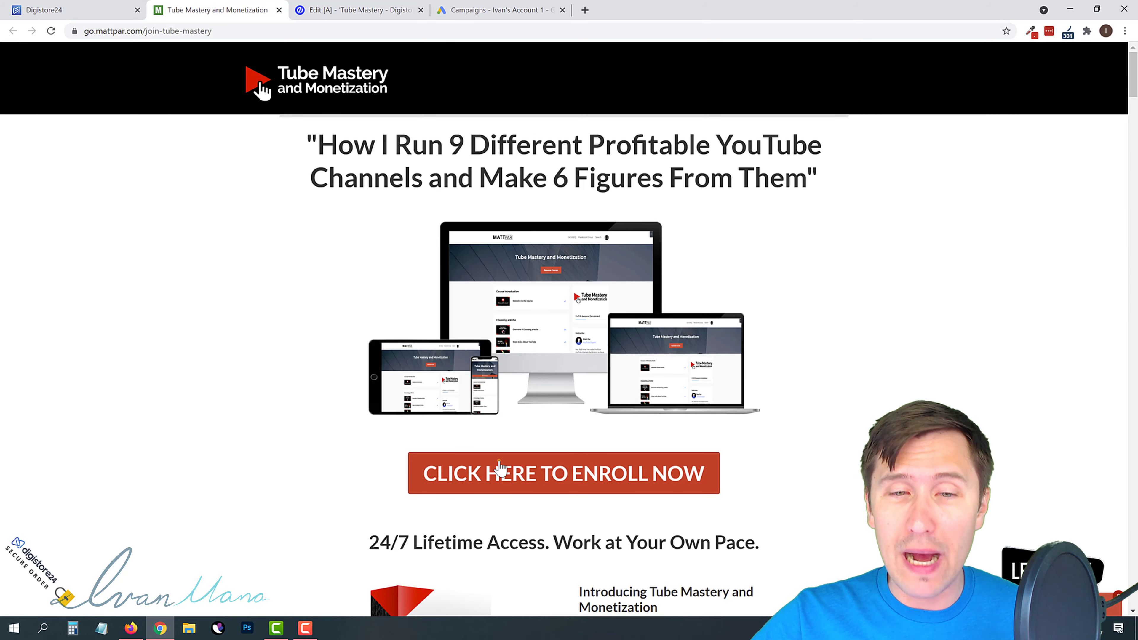
pyautogui.click(499, 462)
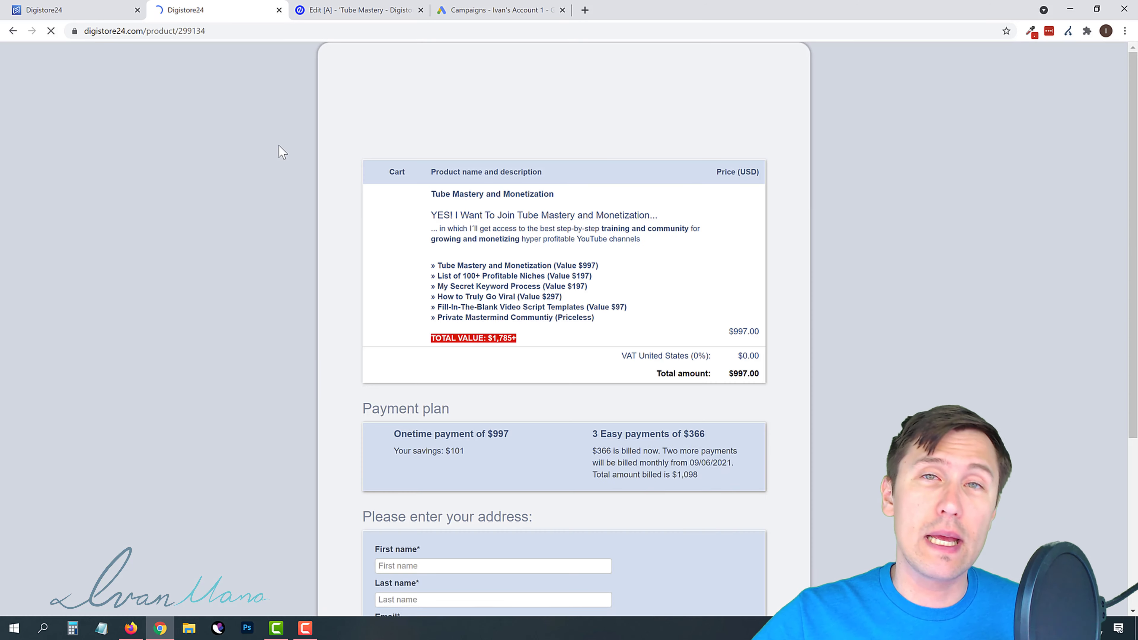
pyautogui.click(14, 31)
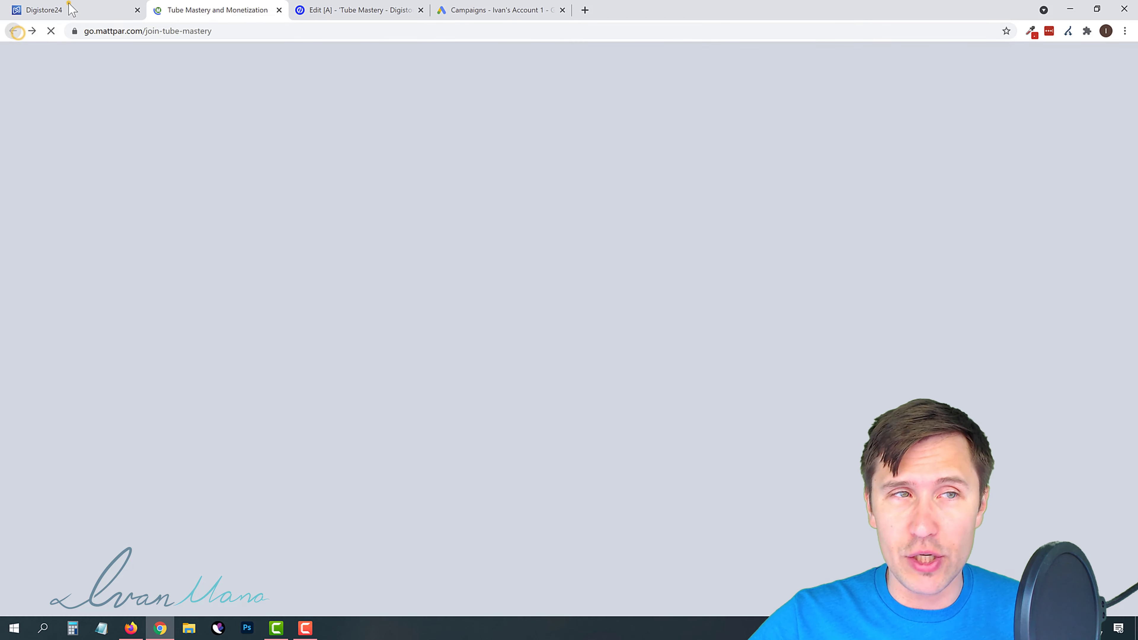
pyautogui.click(67, 9)
pyautogui.click(726, 76)
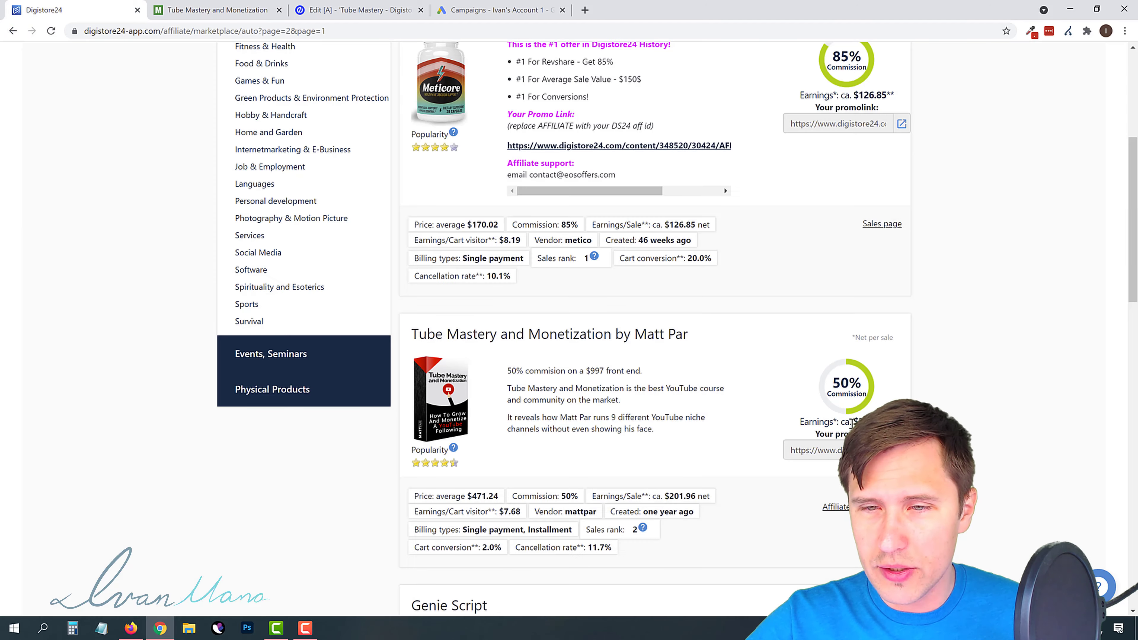
# Save the landing page in Unbounce, open its conversion goals, and publish the page from its overview.
pyautogui.click(349, 10)
pyautogui.click(901, 56)
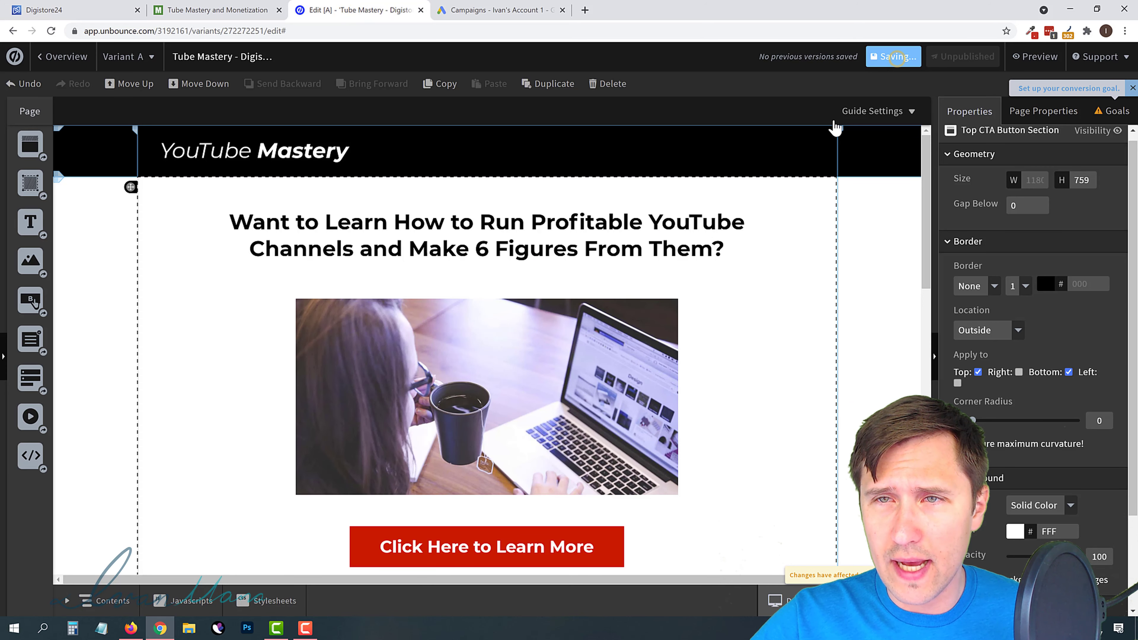
pyautogui.click(1044, 91)
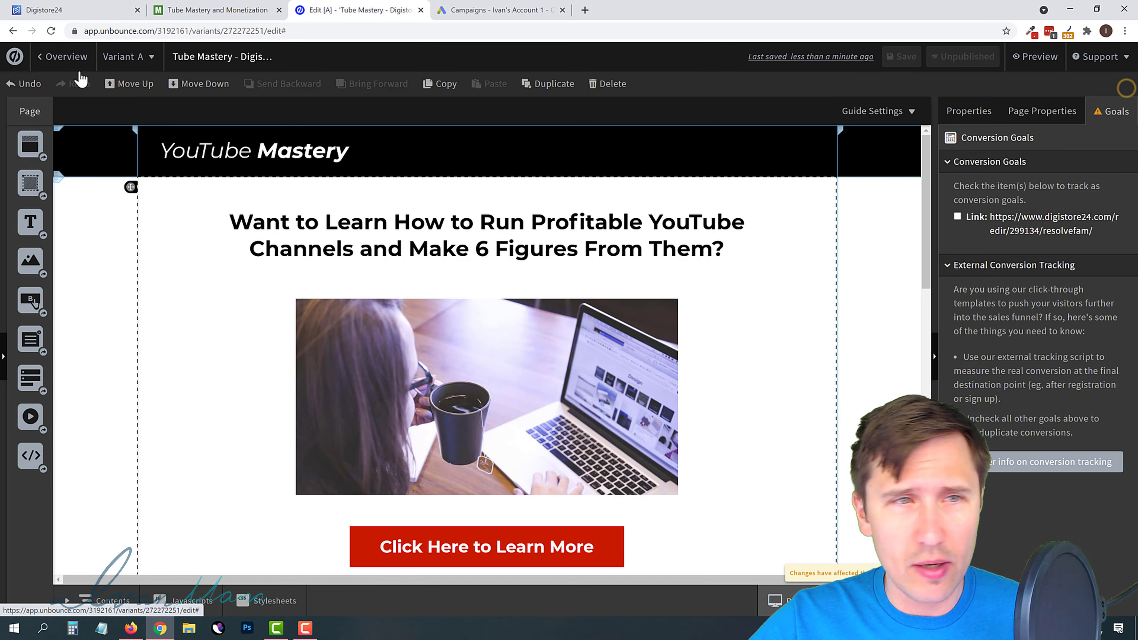
pyautogui.click(72, 64)
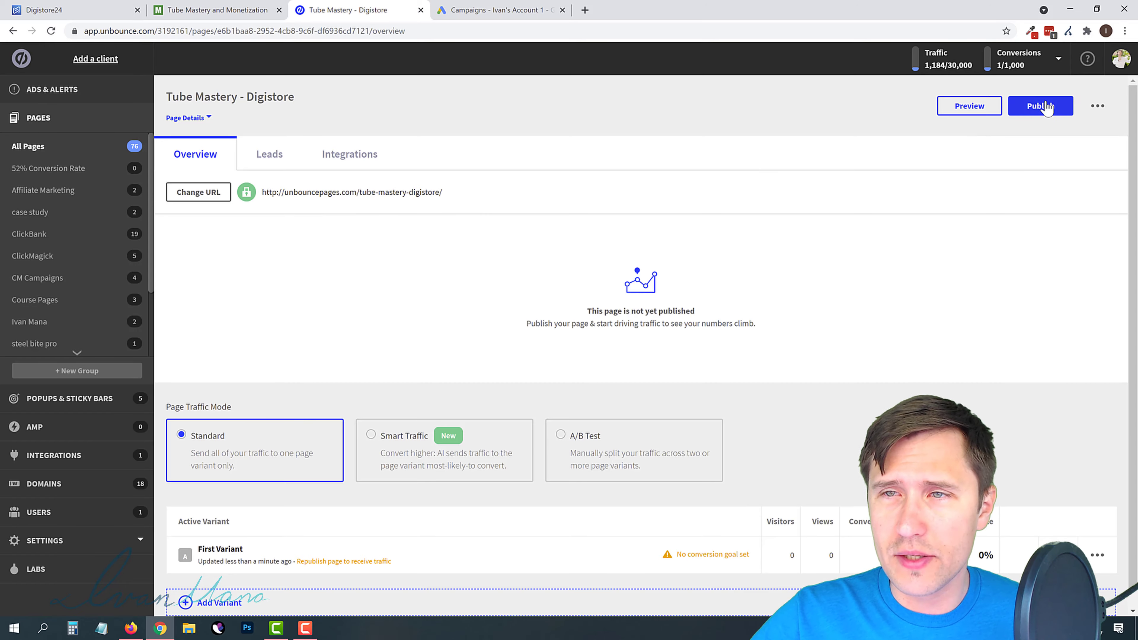
pyautogui.click(1044, 105)
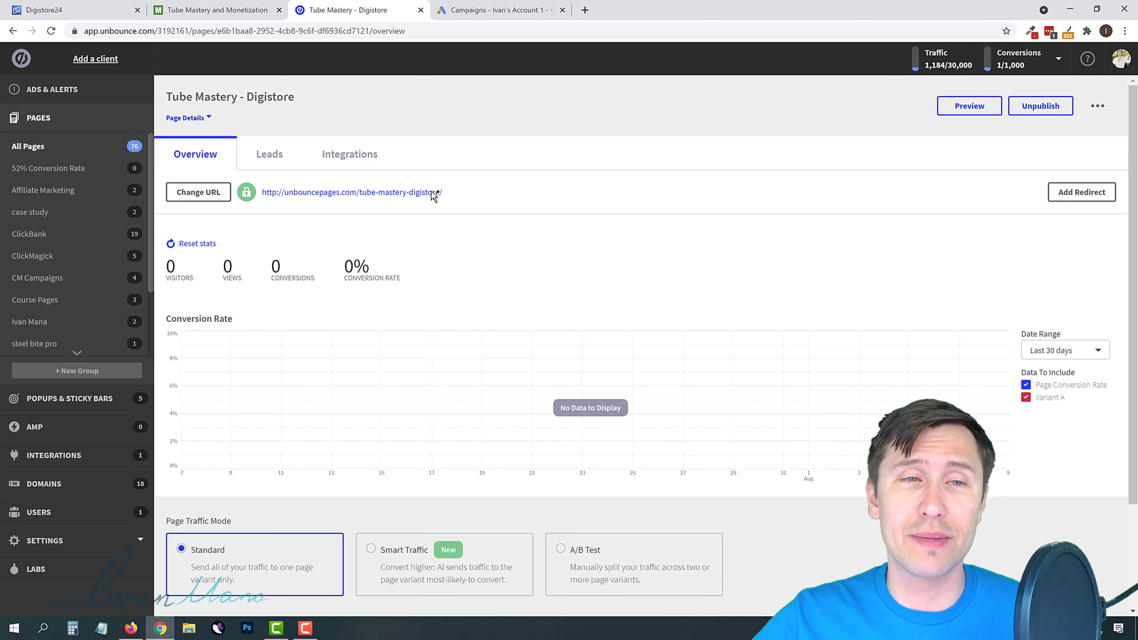
# Open the published tube-mastery-digistore page in a new tab and review it from headline to footer.
pyautogui.rightClick(346, 195)
pyautogui.click(394, 197)
pyautogui.hotkey('ctrl', 'Tab')
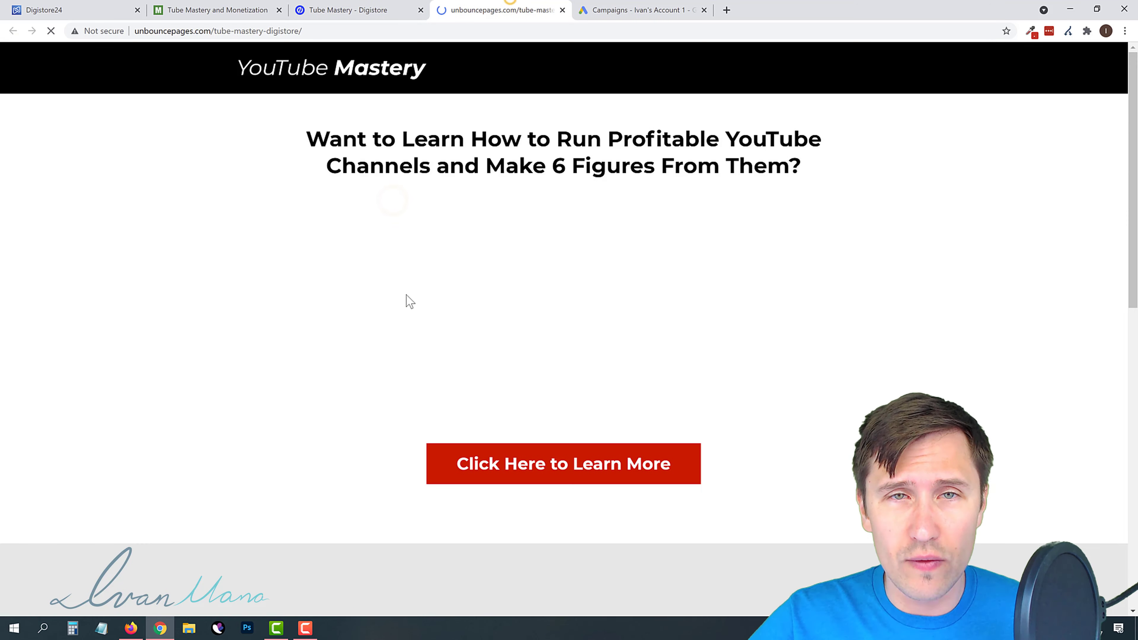
pyautogui.scroll(-15, 535, 299)
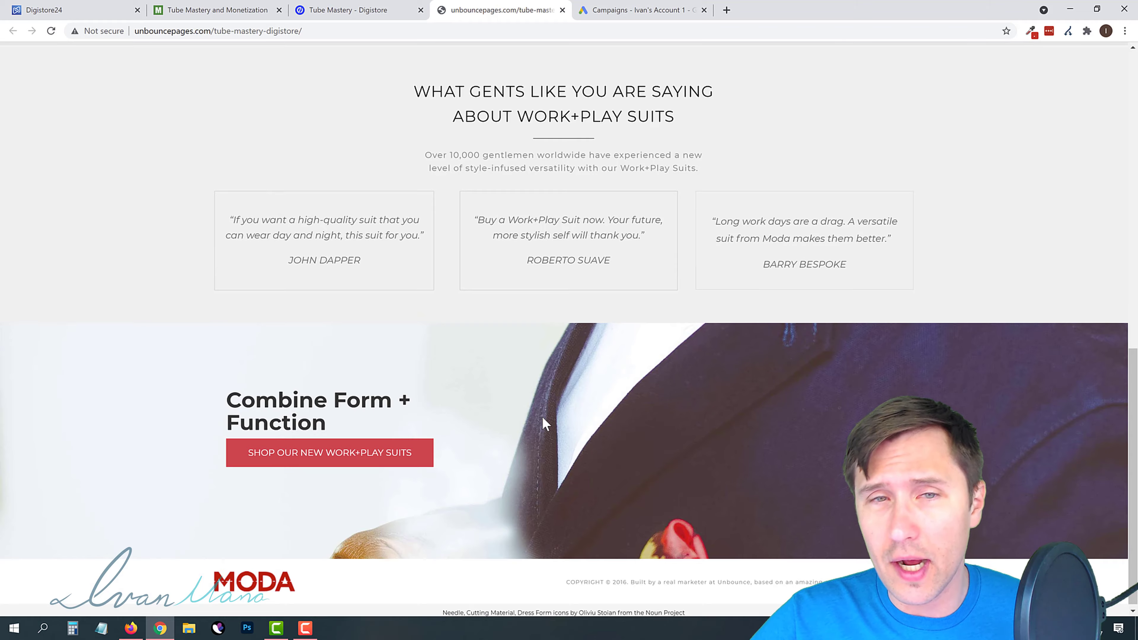
pyautogui.scroll(6, 542, 416)
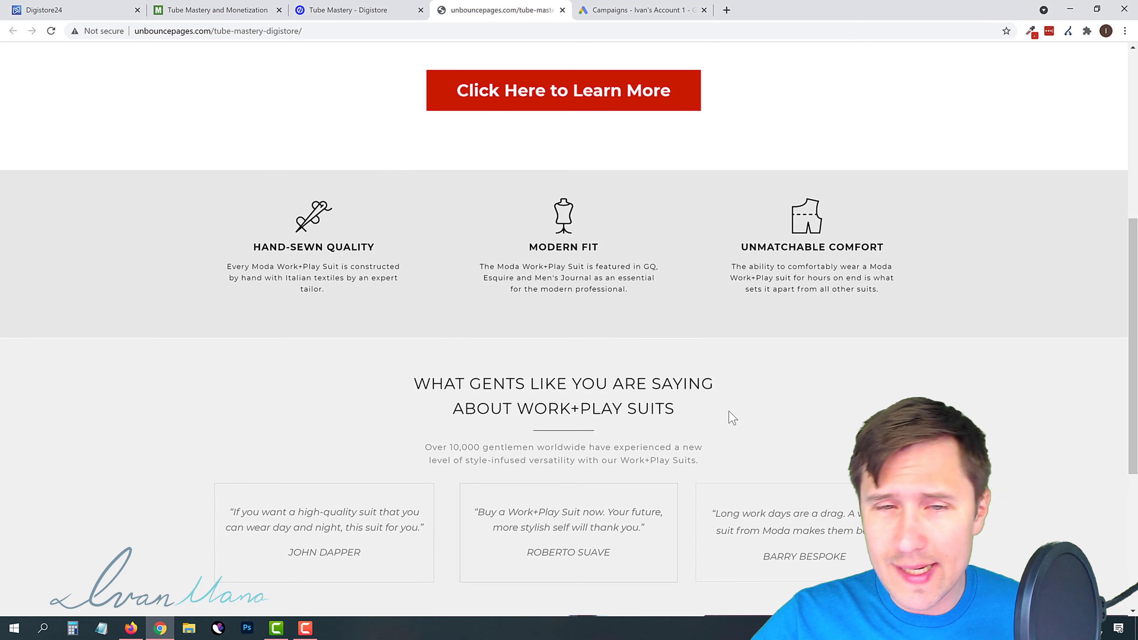
pyautogui.scroll(8, 666, 385)
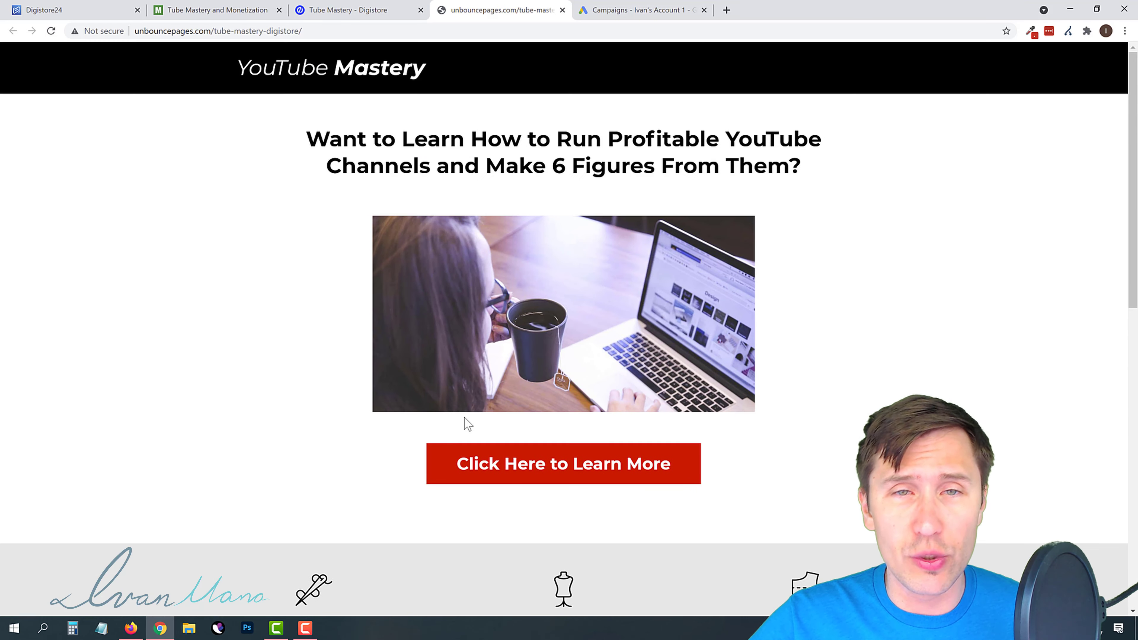
# Test the live page's "Click Here to Learn More" button, look over the destination page, and close that tab.
pyautogui.click(519, 461)
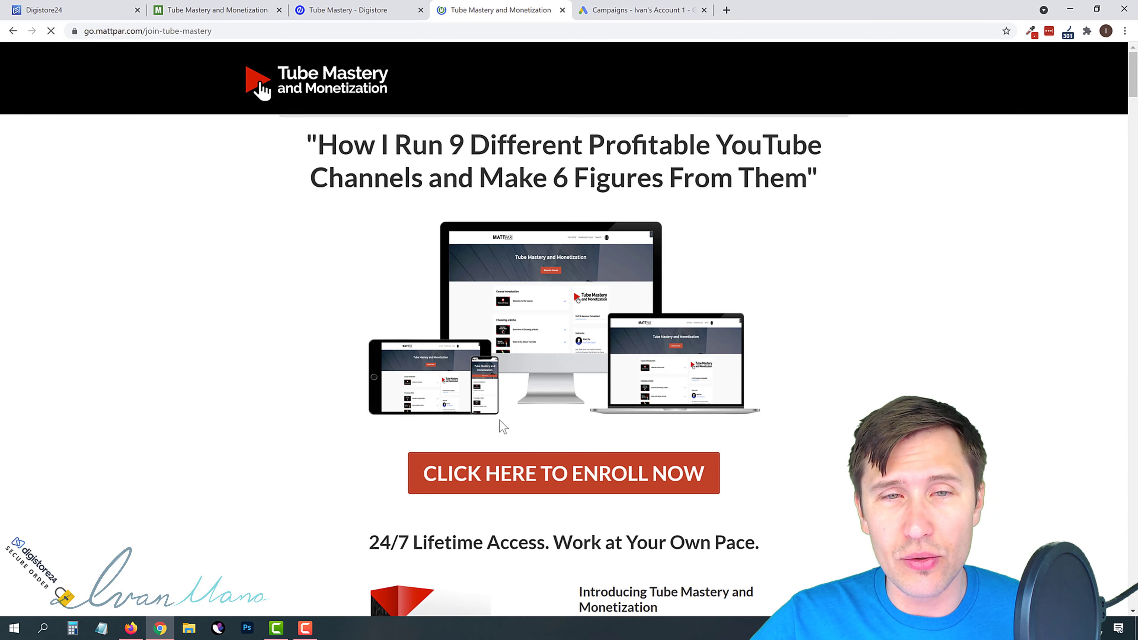
pyautogui.scroll(-2, 551, 84)
pyautogui.click(562, 11)
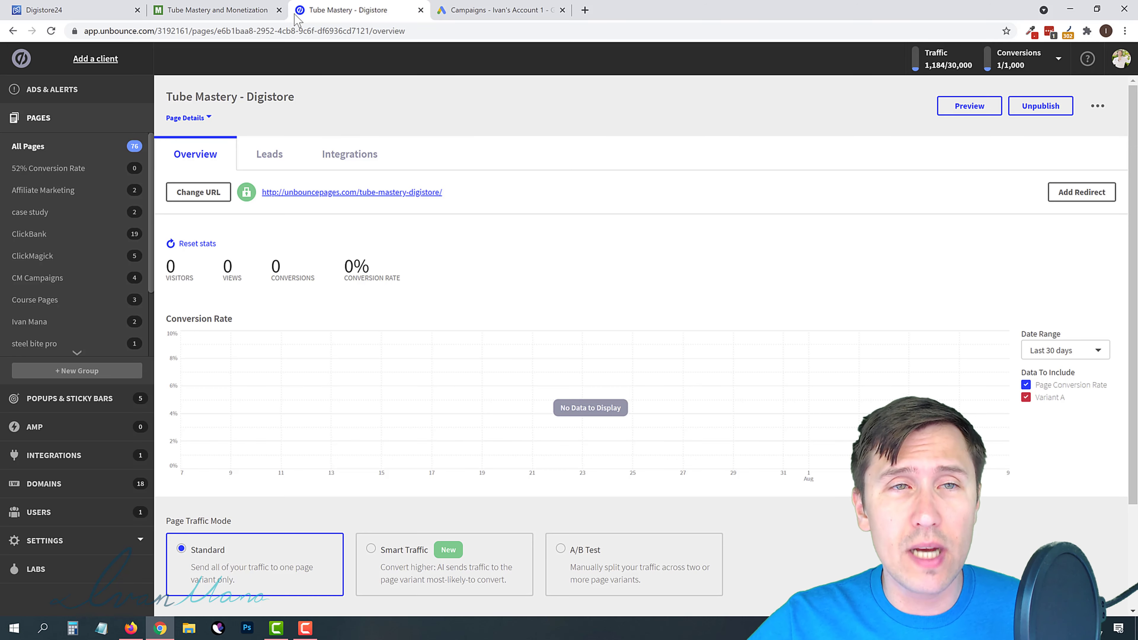
# Close the Tube Mastery sales page tab and switch to the campaigns overview in Google Ads.
pyautogui.click(279, 9)
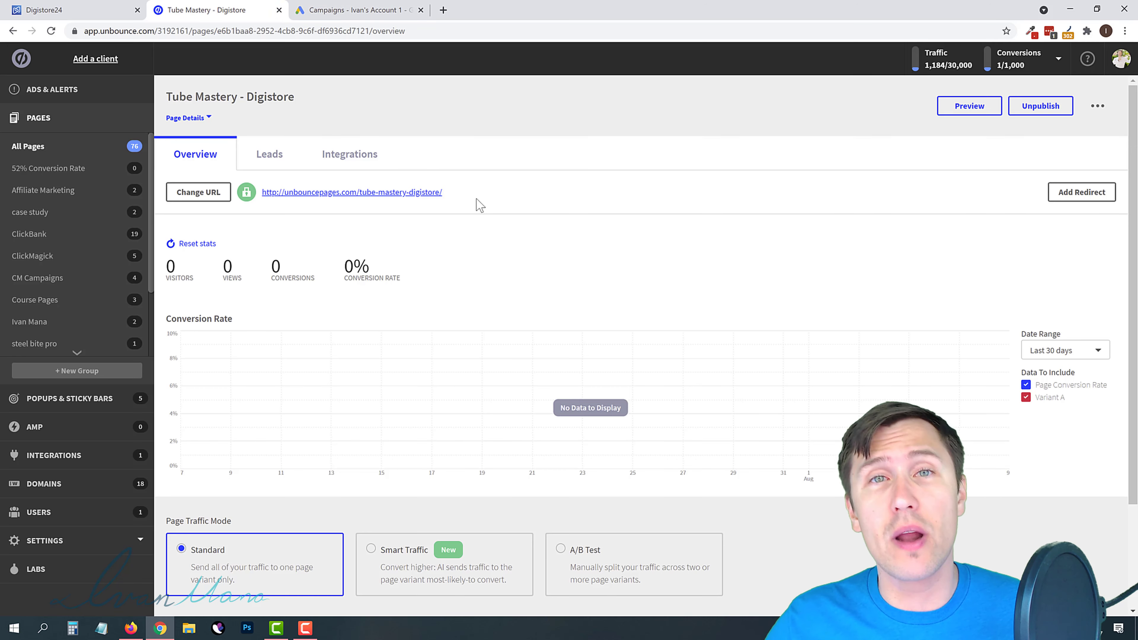
pyautogui.click(328, 10)
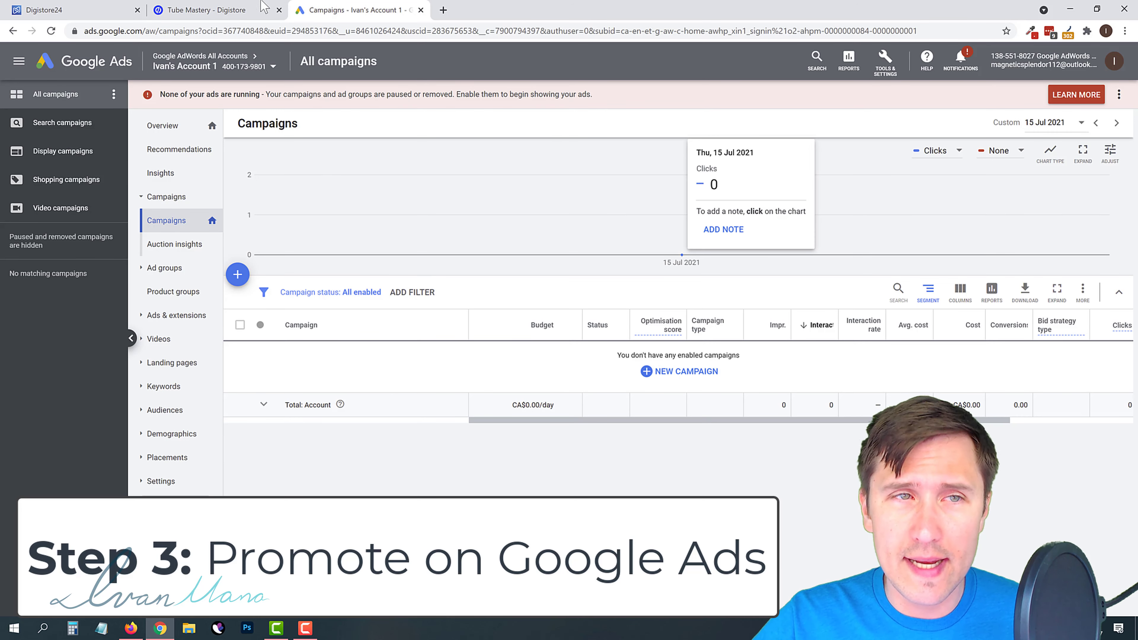
pyautogui.click(245, 6)
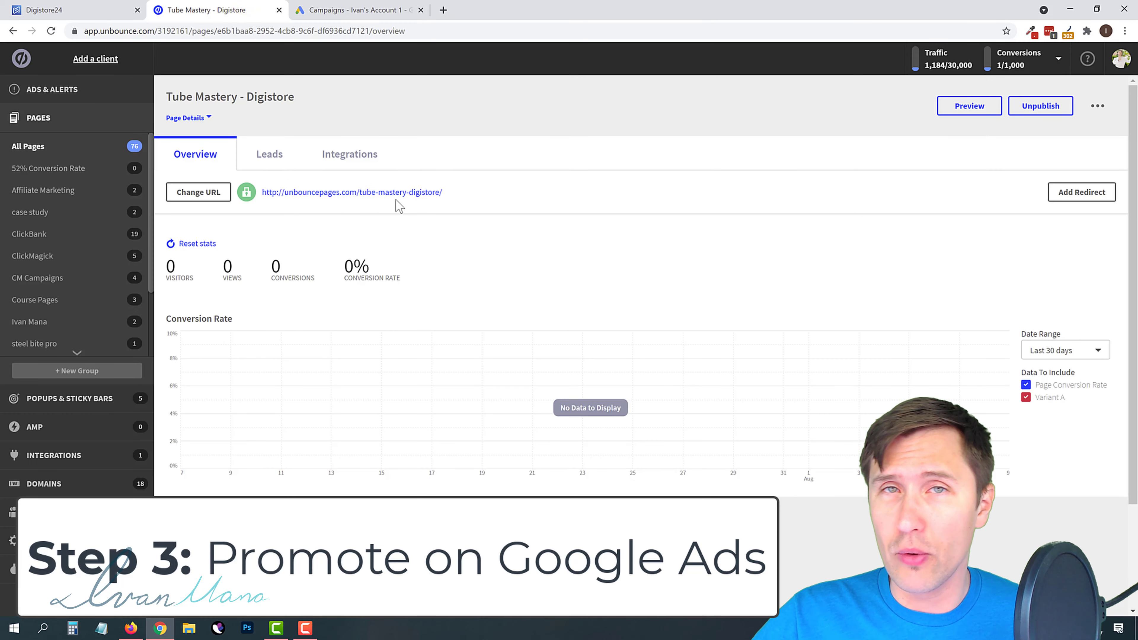
pyautogui.click(354, 8)
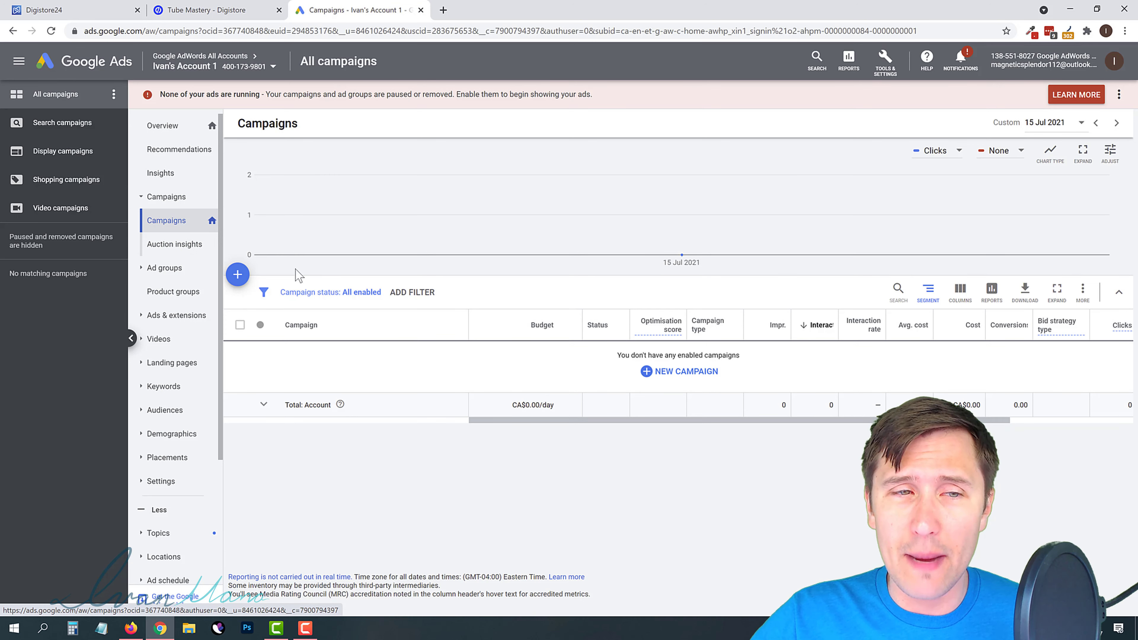
# Start a new campaign with the Website traffic goal and the Search campaign type.
pyautogui.click(237, 274)
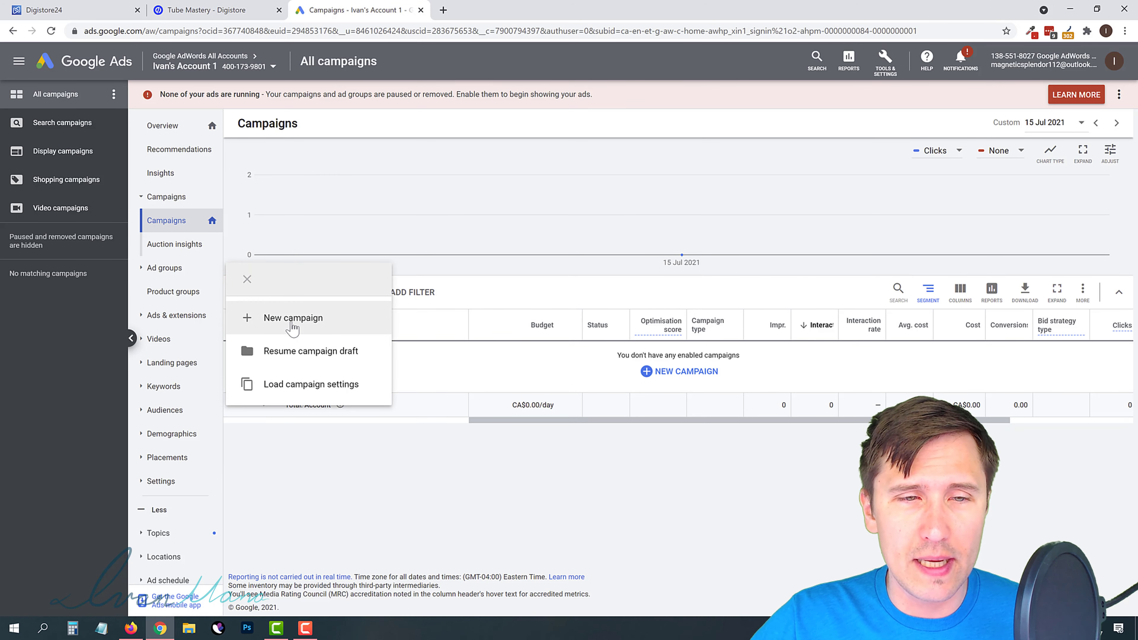
pyautogui.click(291, 320)
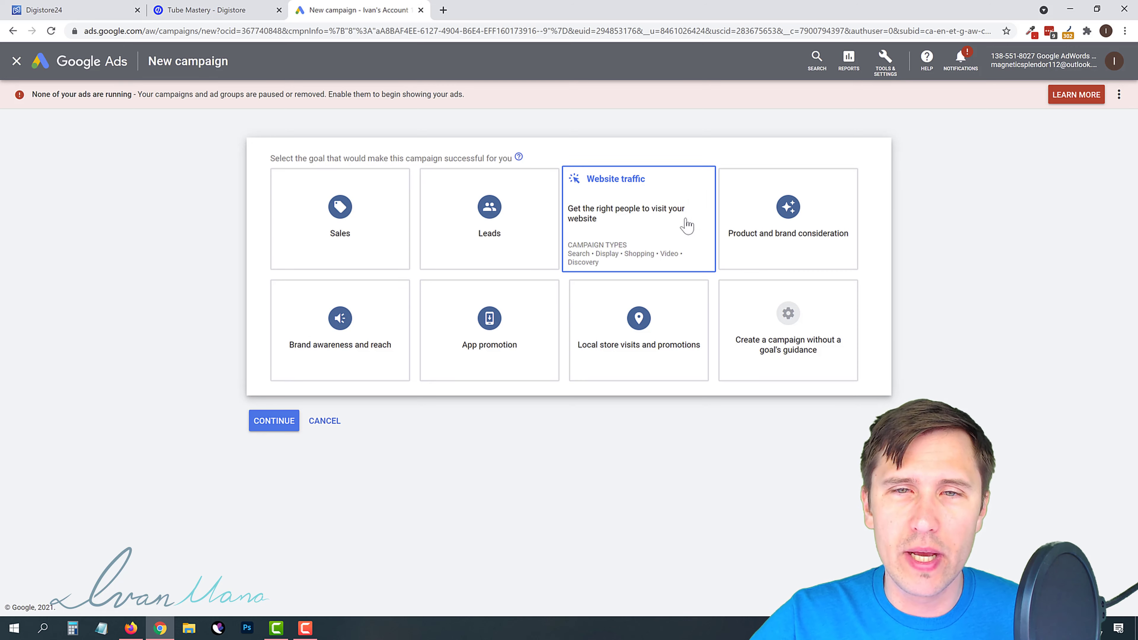
pyautogui.click(645, 220)
pyautogui.click(346, 332)
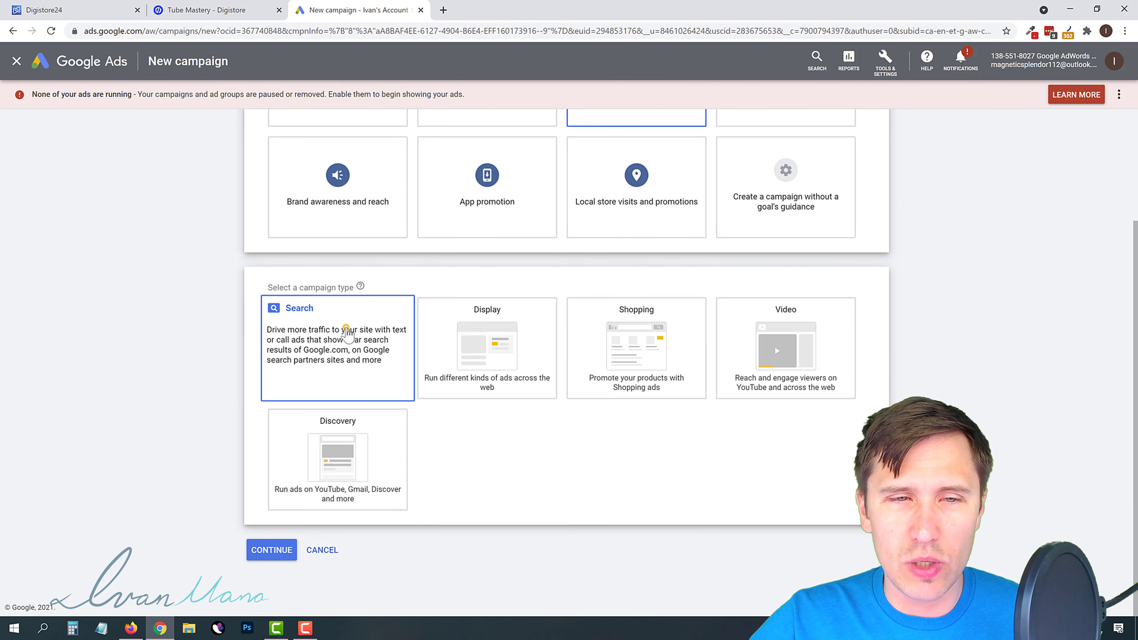
# Copy the published landing page's URL from Unbounce and paste it as the business's website in the Google Ads campaign.
pyautogui.click(244, 8)
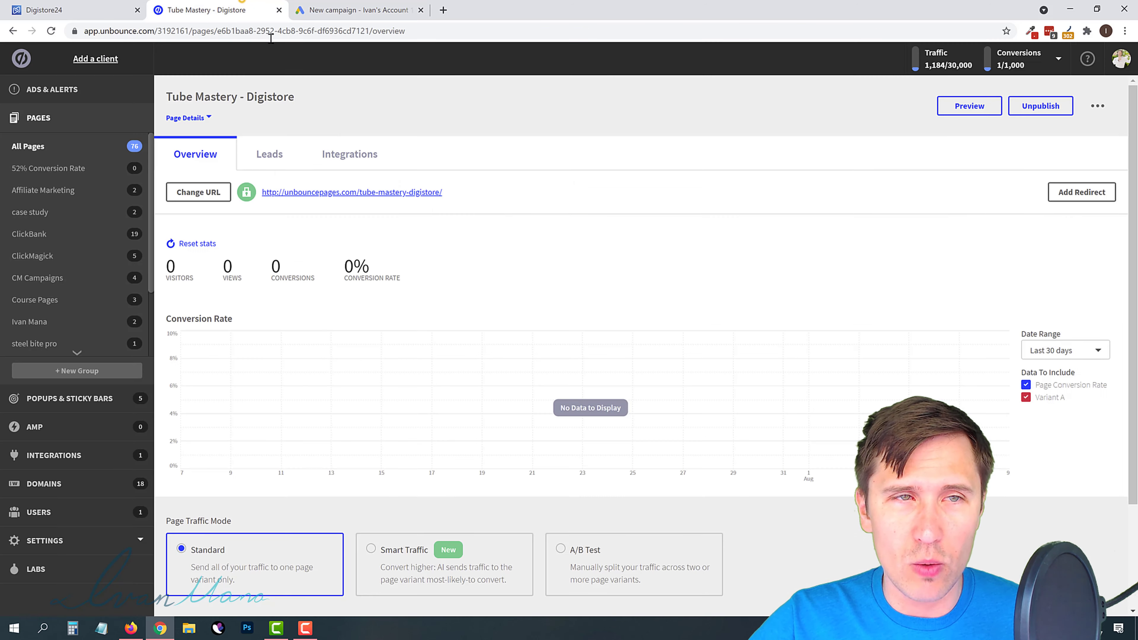
pyautogui.rightClick(364, 192)
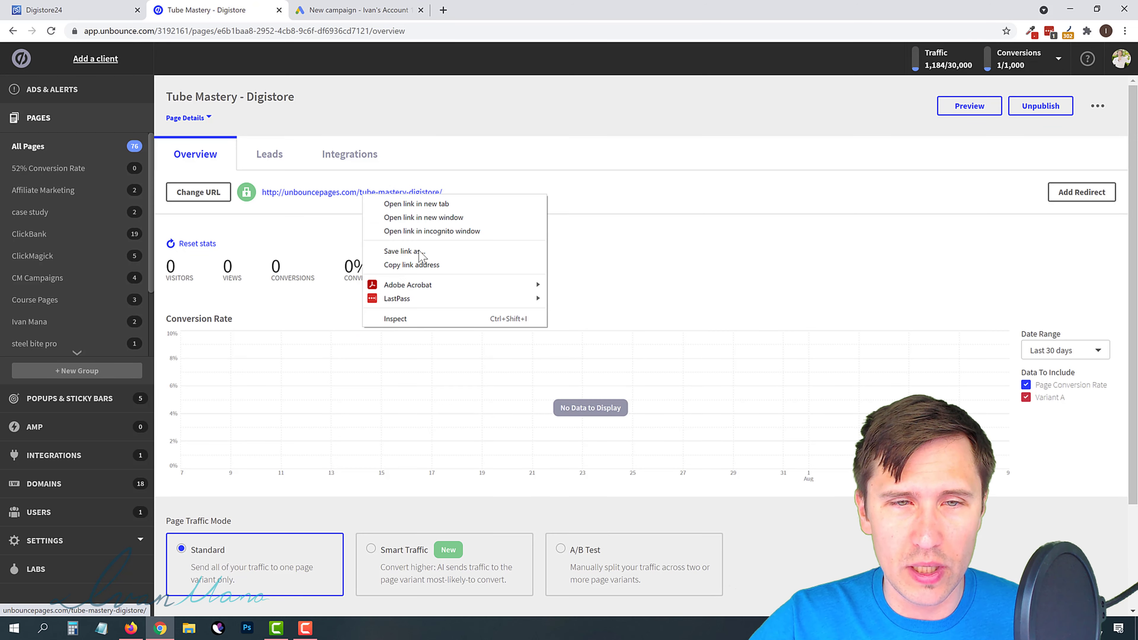
pyautogui.click(411, 265)
pyautogui.click(356, 10)
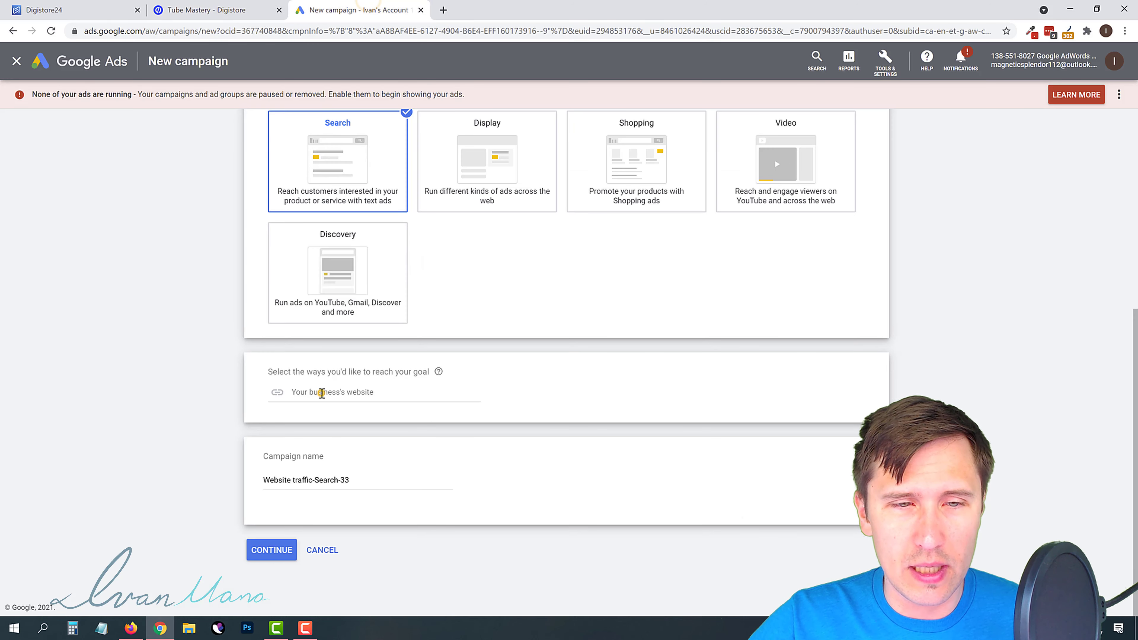
pyautogui.rightClick(321, 393)
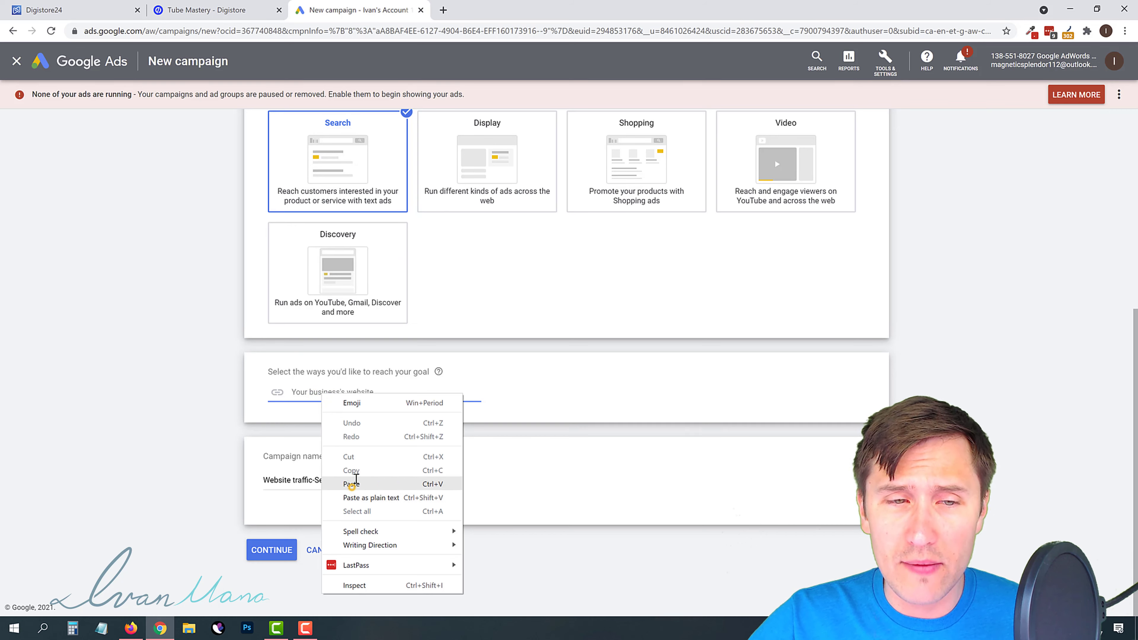
pyautogui.click(356, 483)
pyautogui.scroll(6, 538, 442)
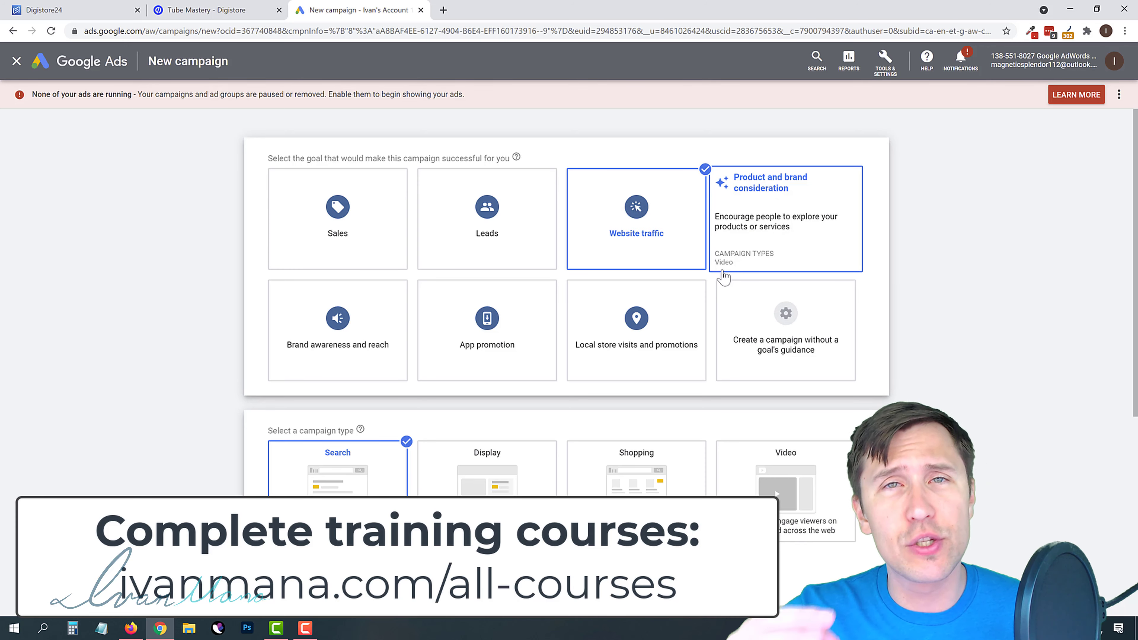
# Name the campaign Tube Mastery and continue.
pyautogui.scroll(-5, 493, 202)
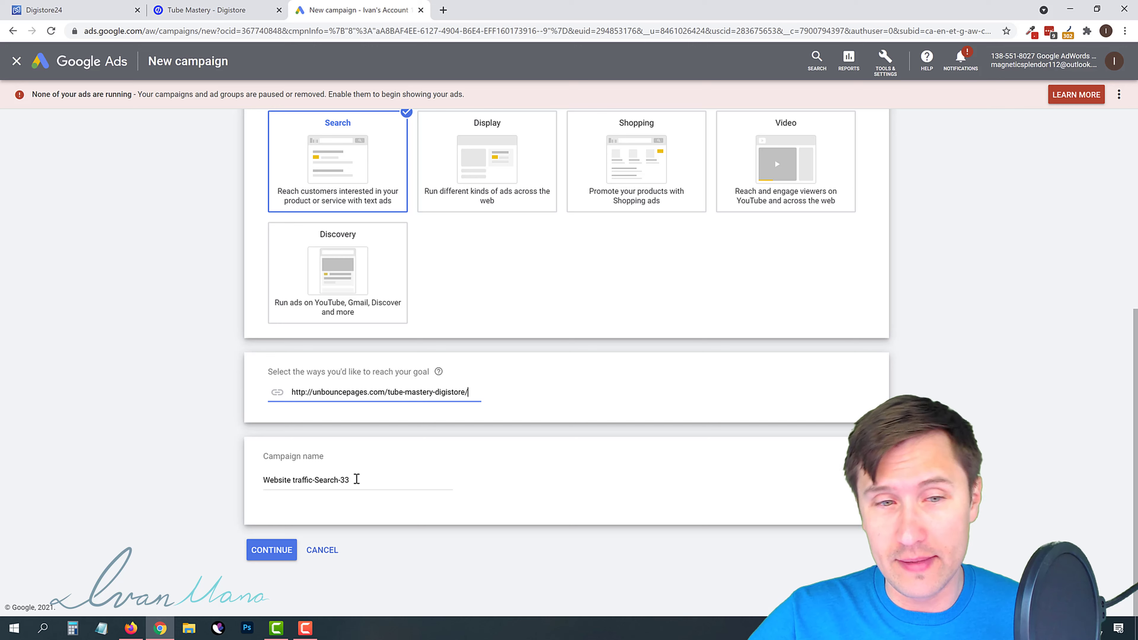
pyautogui.tripleClick(356, 479)
pyautogui.write('Tube Mastery')
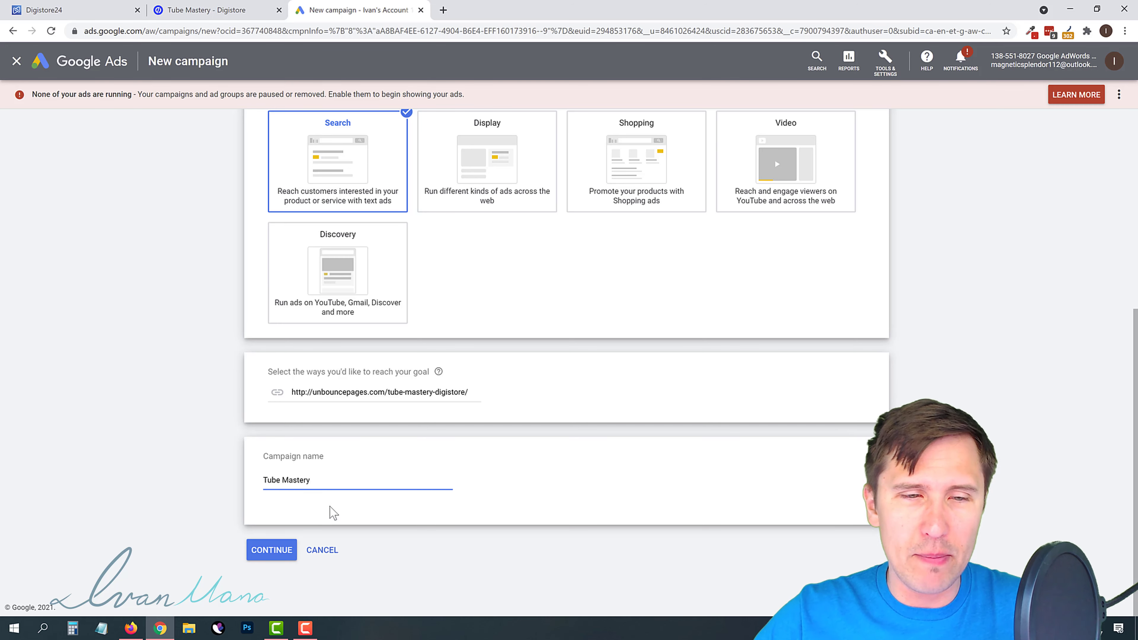
pyautogui.click(249, 547)
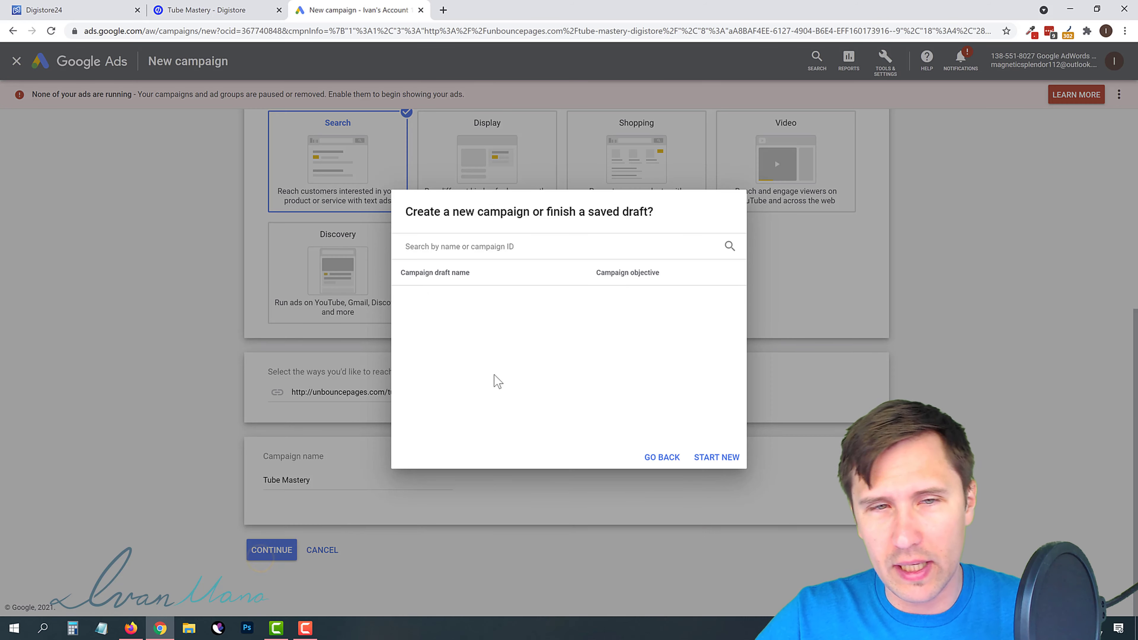
# Start a new campaign draft with a CA$20 daily budget and Manual CPC bidding without Enhanced CPC, and proceed to the campaign settings.
pyautogui.click(714, 458)
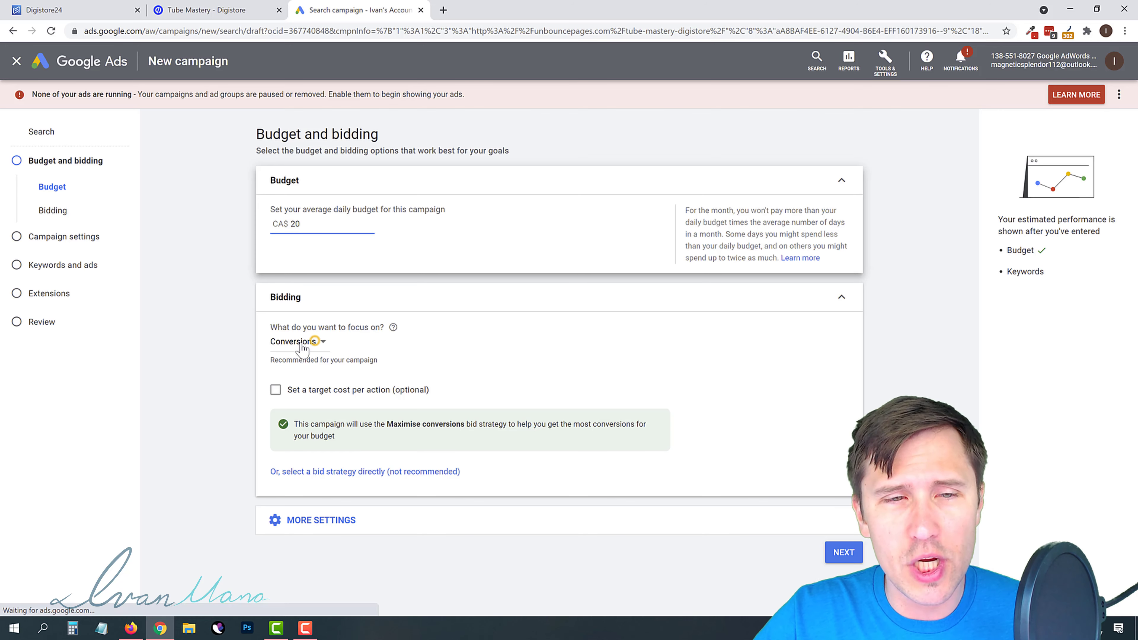
pyautogui.click(315, 342)
pyautogui.click(461, 367)
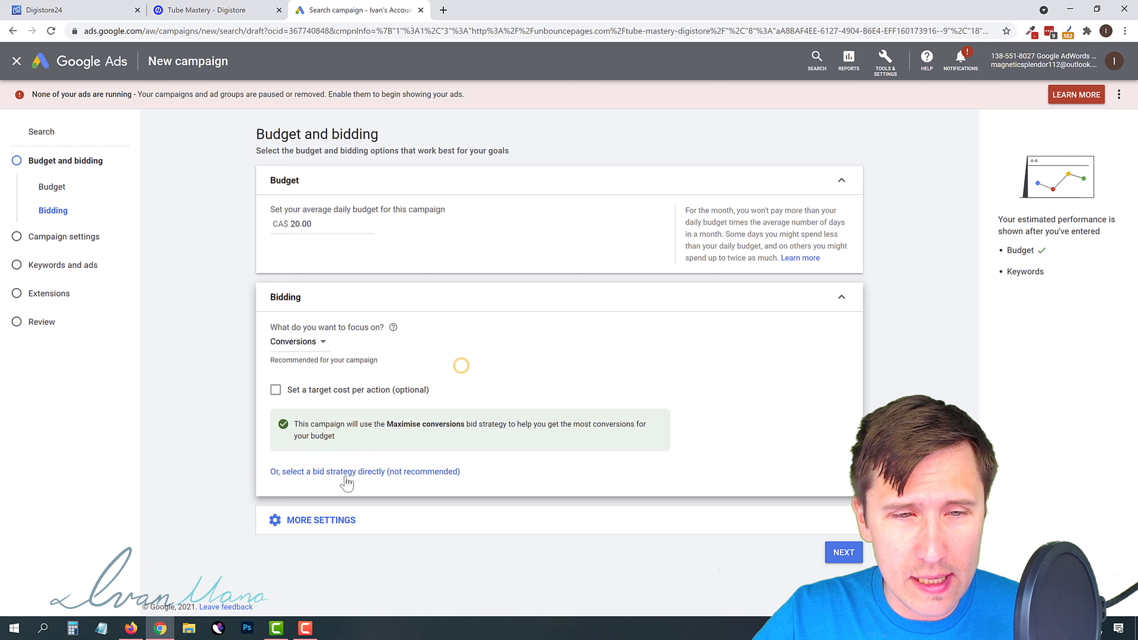
pyautogui.click(343, 474)
pyautogui.click(313, 368)
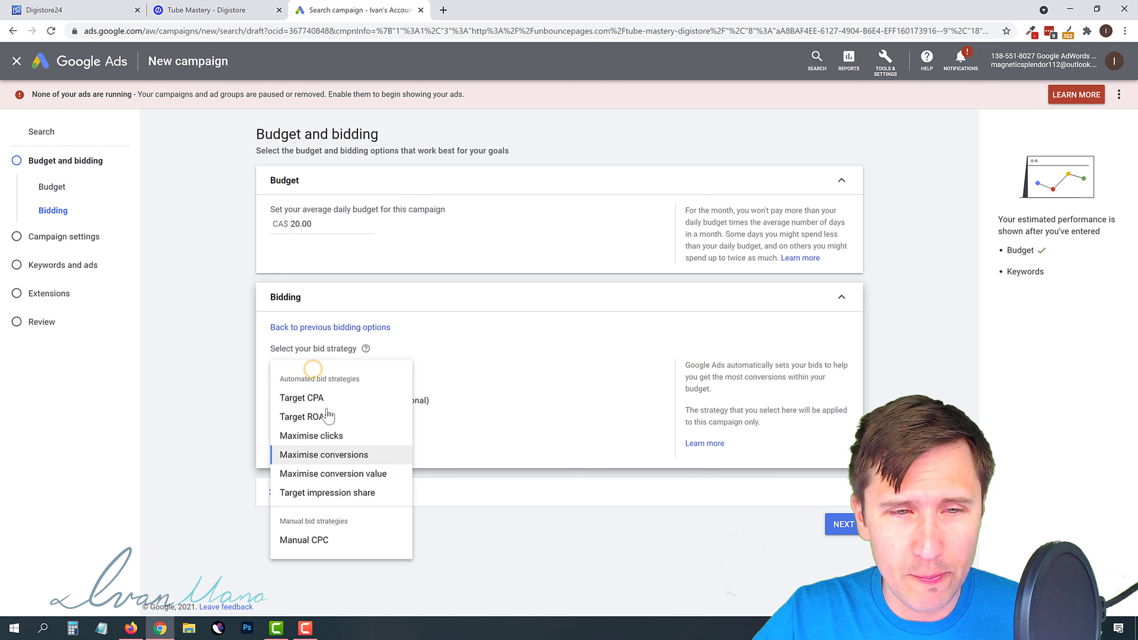
pyautogui.click(301, 540)
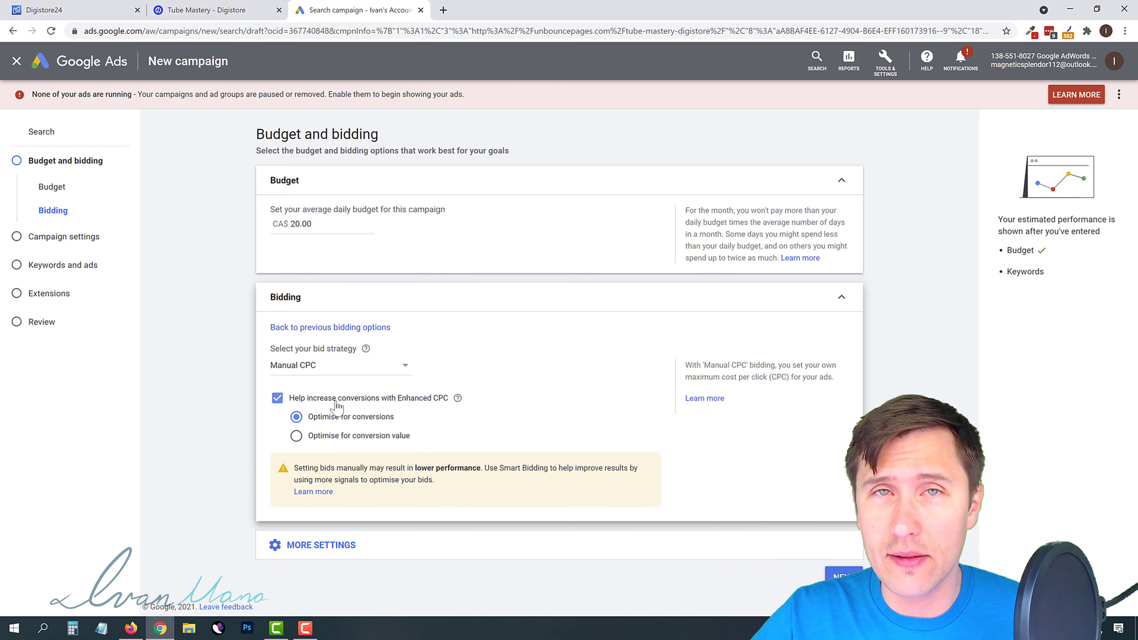
pyautogui.click(278, 398)
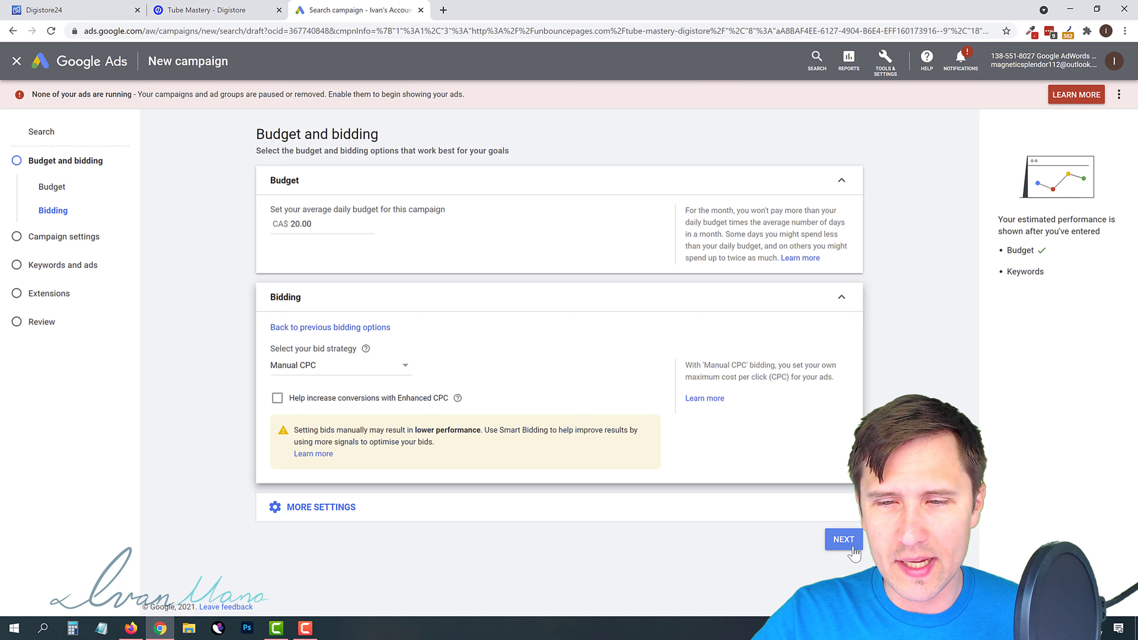
pyautogui.click(844, 539)
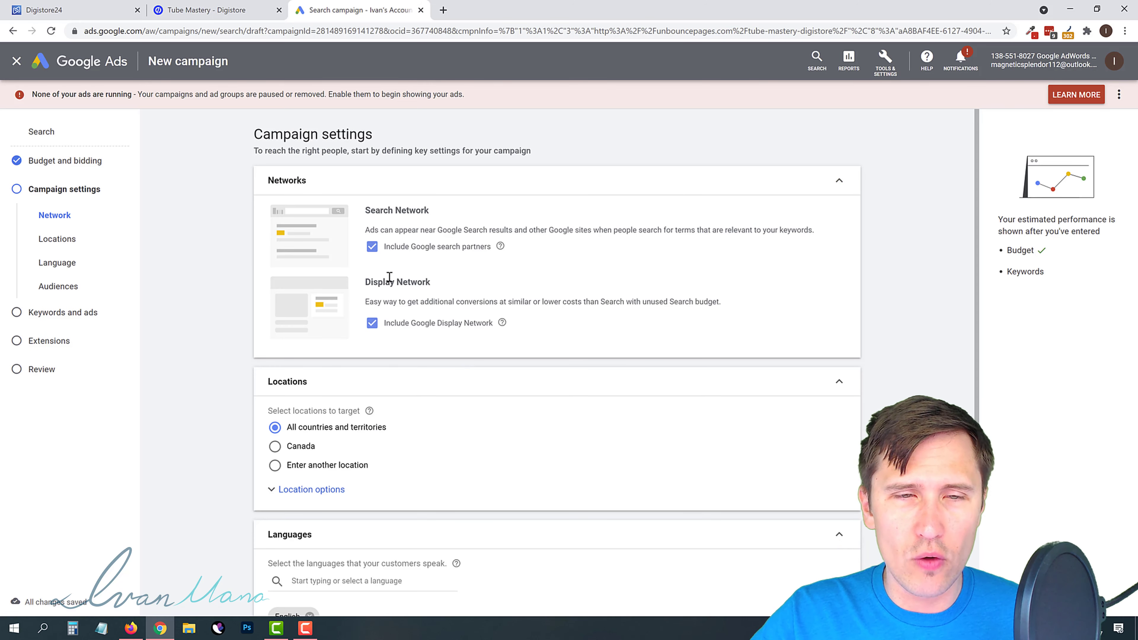
# Exclude Google search partners and the Google Display Network from the campaign's networks.
pyautogui.click(423, 250)
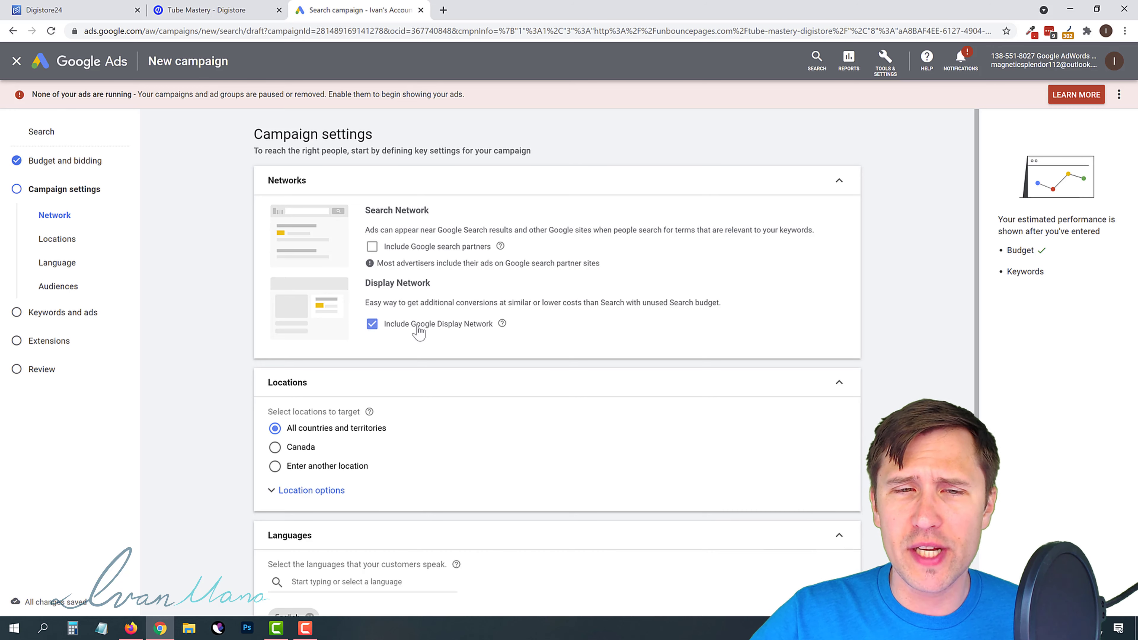
pyautogui.click(478, 326)
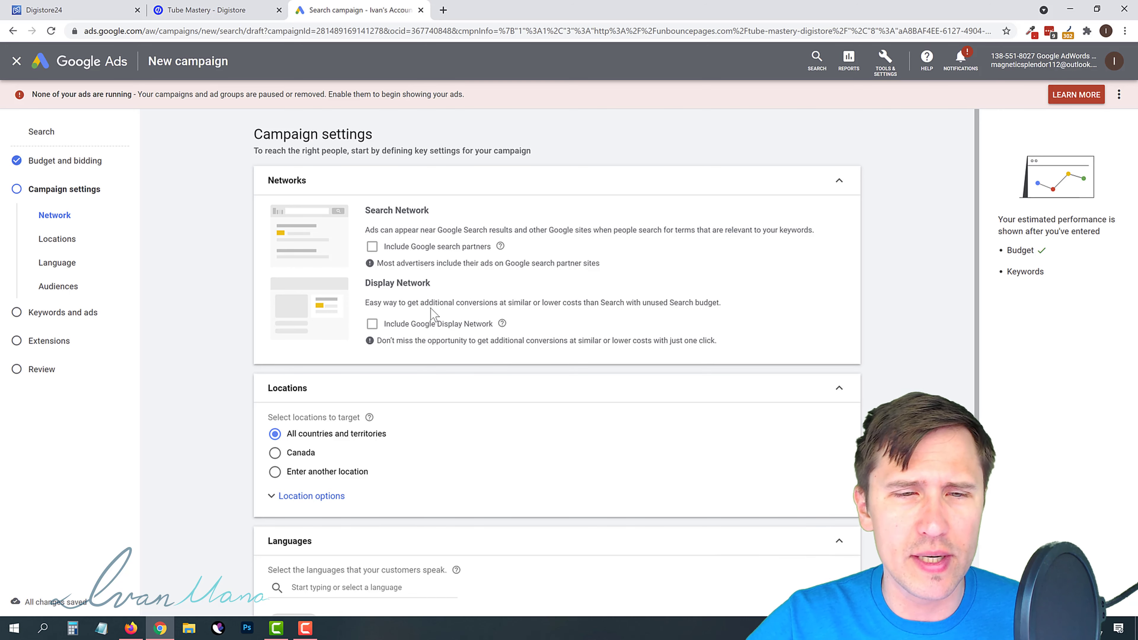
pyautogui.scroll(-1, 216, 380)
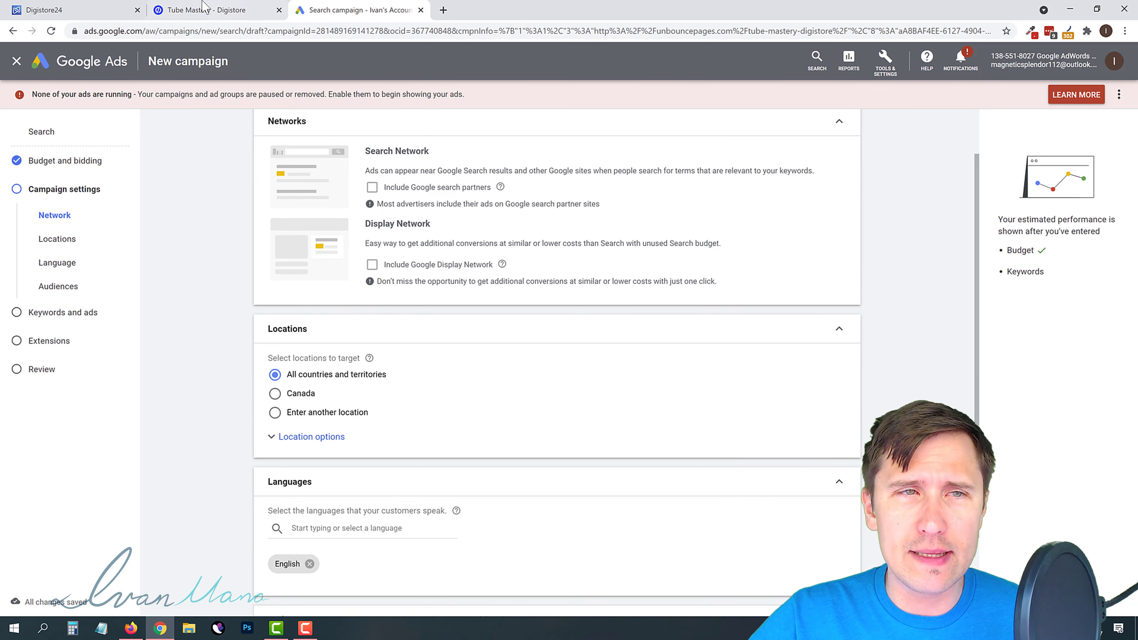
# Check the offer in Digistore24, target the campaign to the United States and Canada, and proceed to keywords and ads.
pyautogui.click(75, 2)
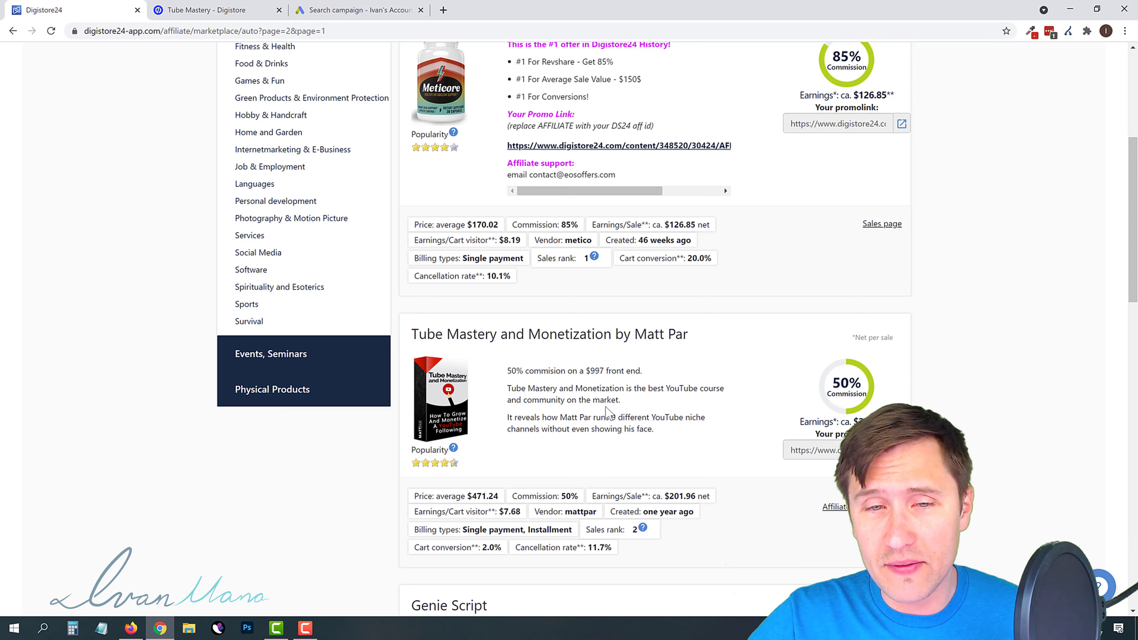
pyautogui.click(358, 9)
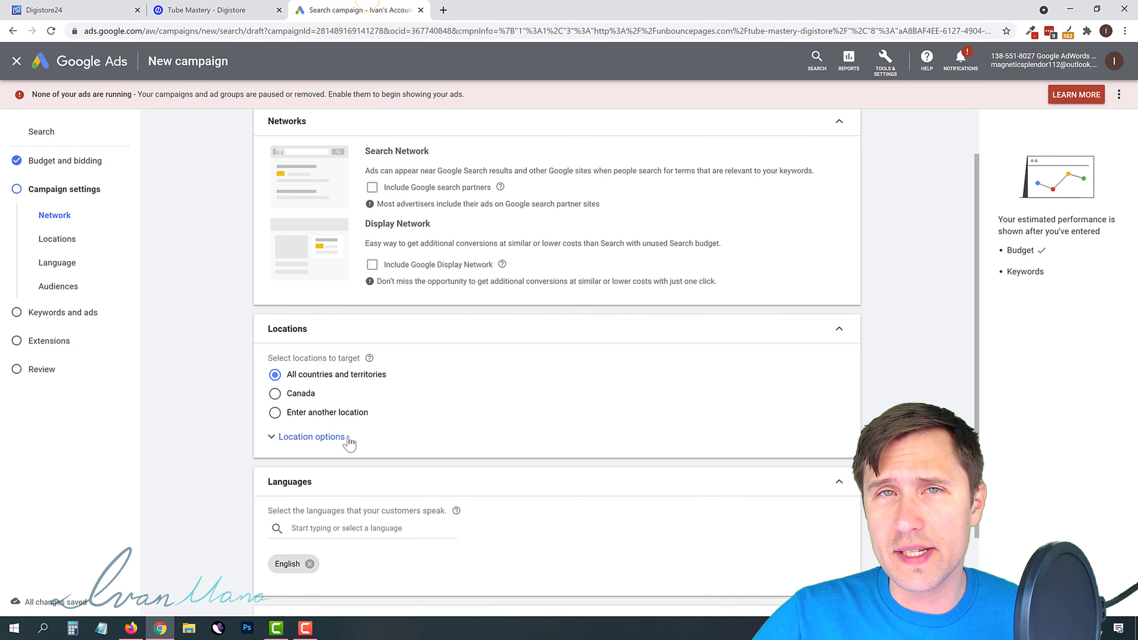
pyautogui.click(303, 417)
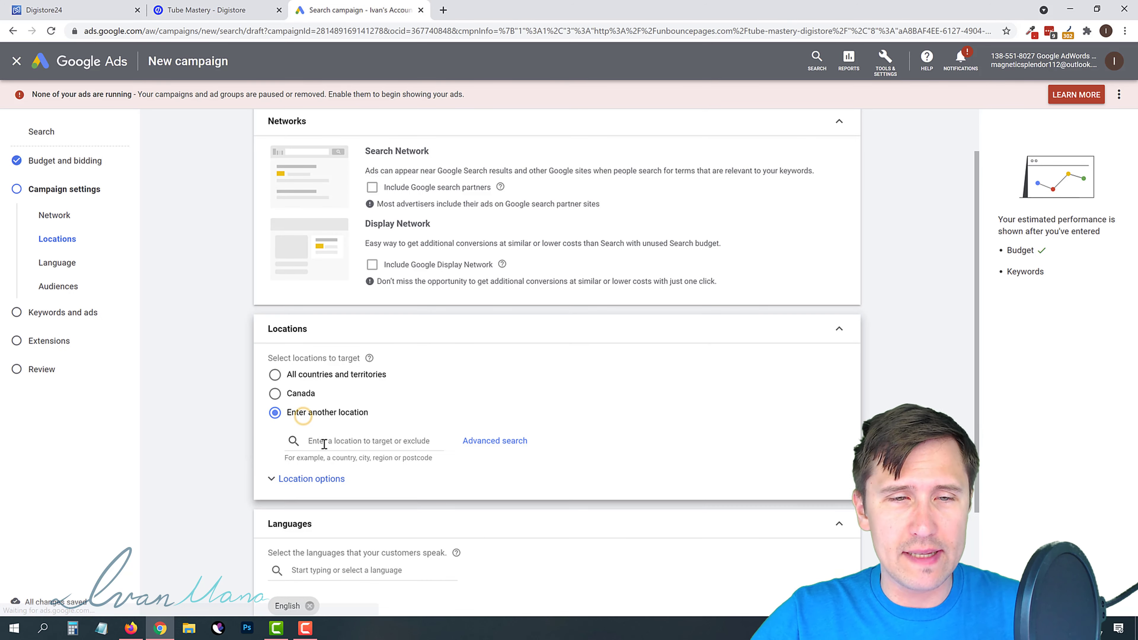
pyautogui.write('un')
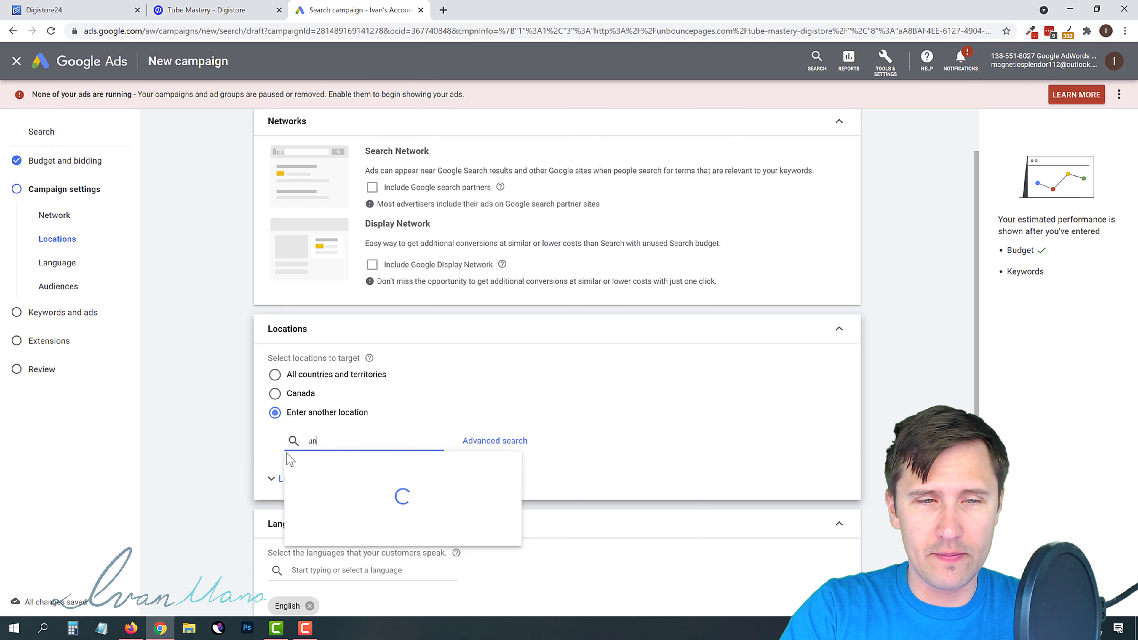
pyautogui.write('ited state')
pyautogui.press('Return')
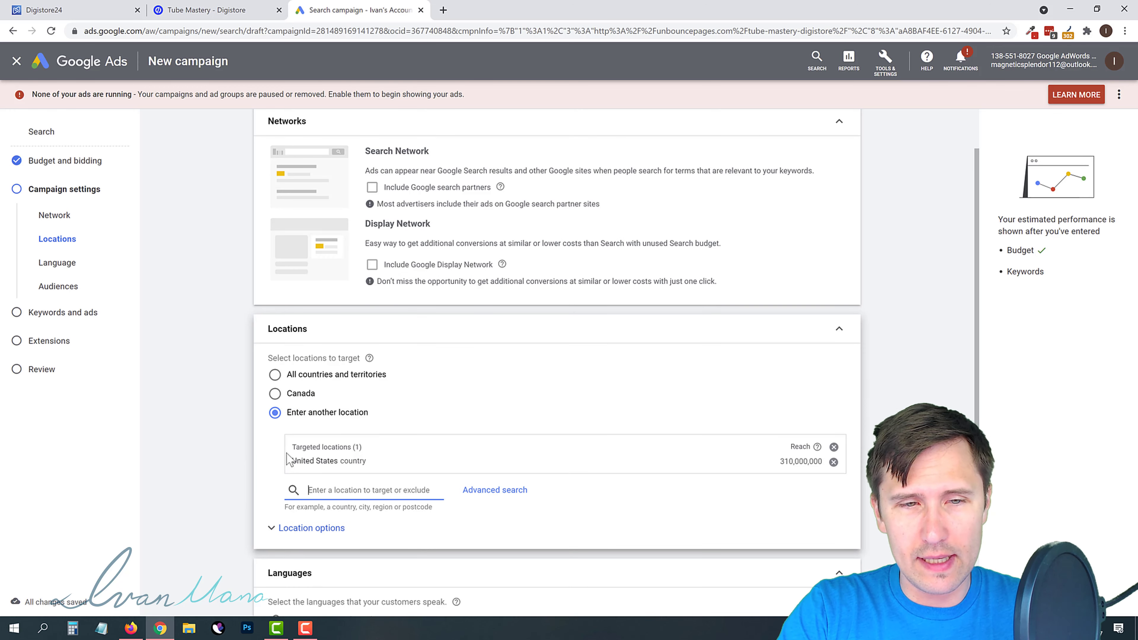
pyautogui.write('canada')
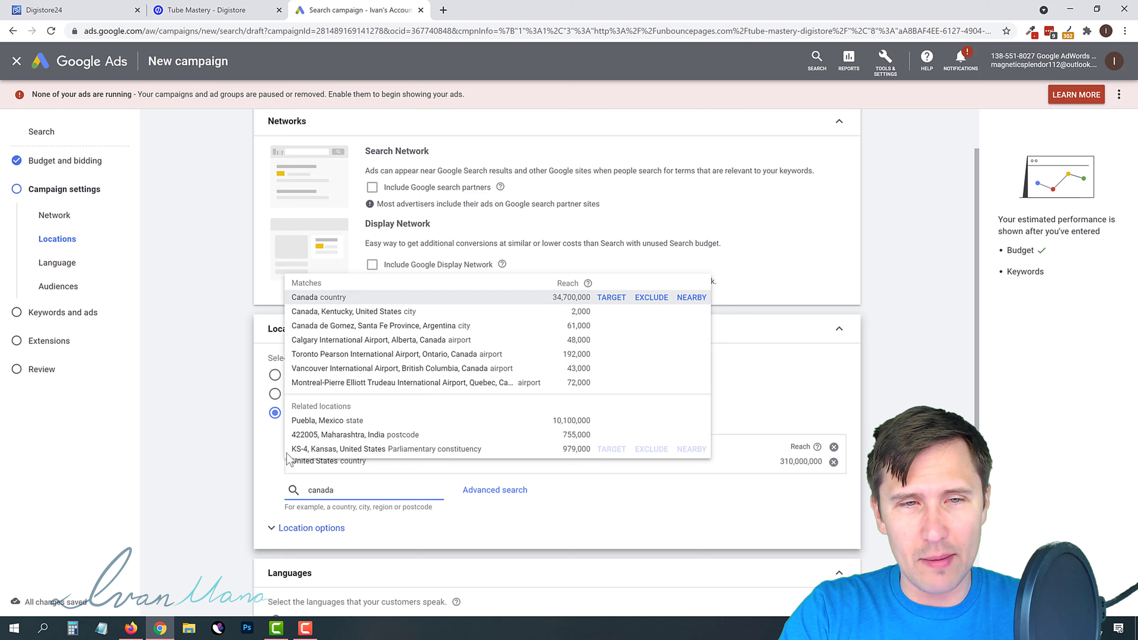
pyautogui.press('Return')
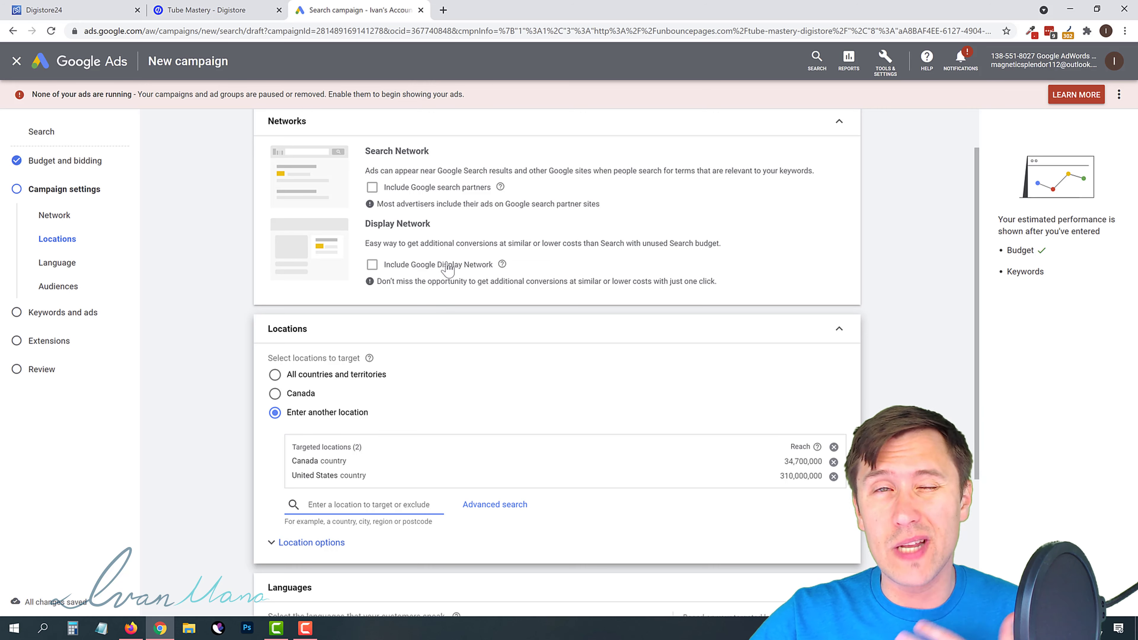
pyautogui.scroll(-5, 430, 268)
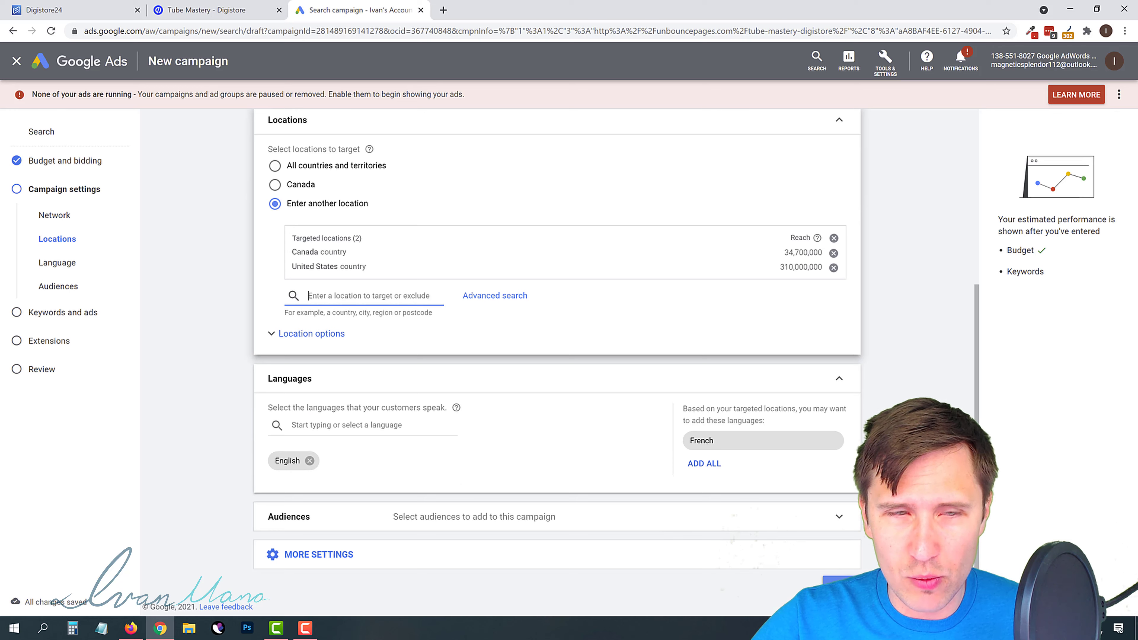
pyautogui.click(840, 584)
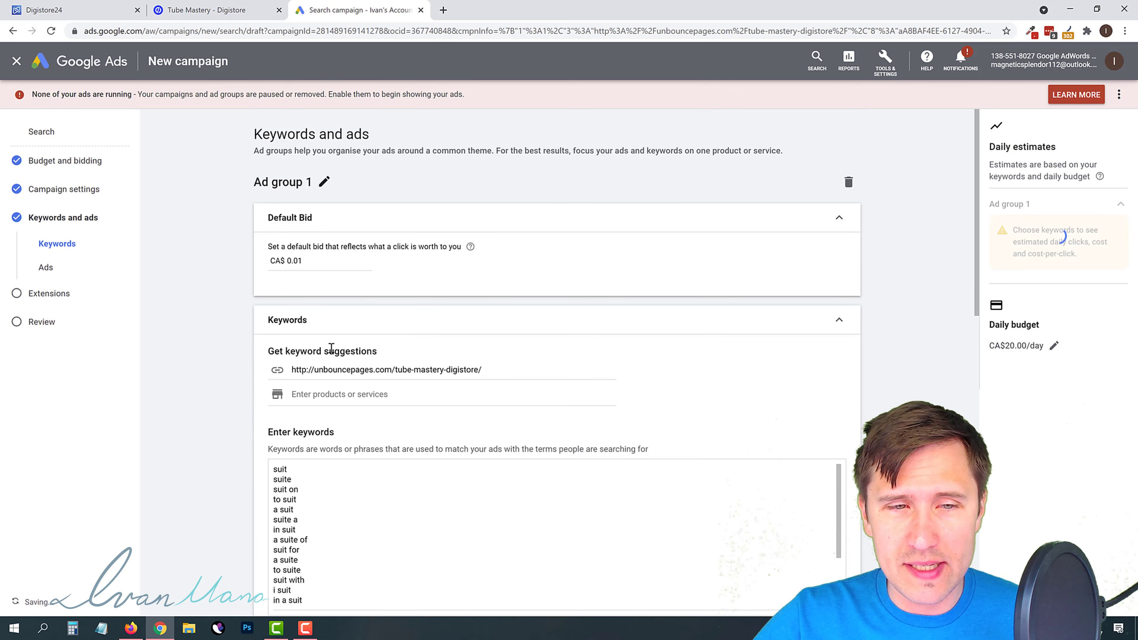
# Check the landing page in Unbounce, return to the Google Ads draft, and clear all suggested keywords from the ad group.
pyautogui.scroll(-1, 269, 412)
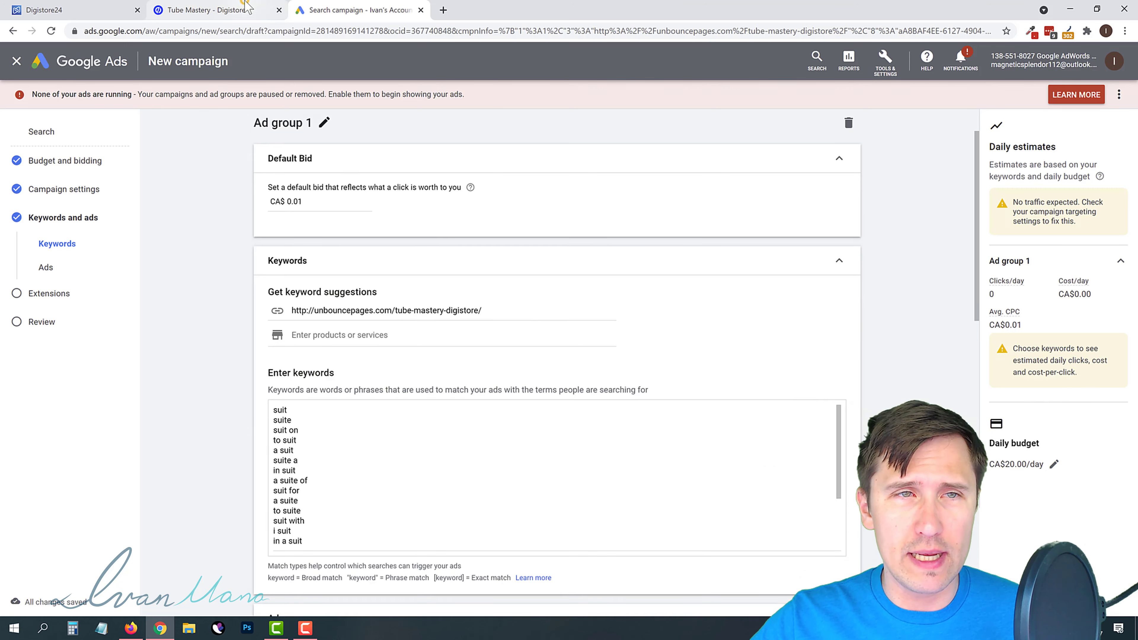
pyautogui.click(253, 9)
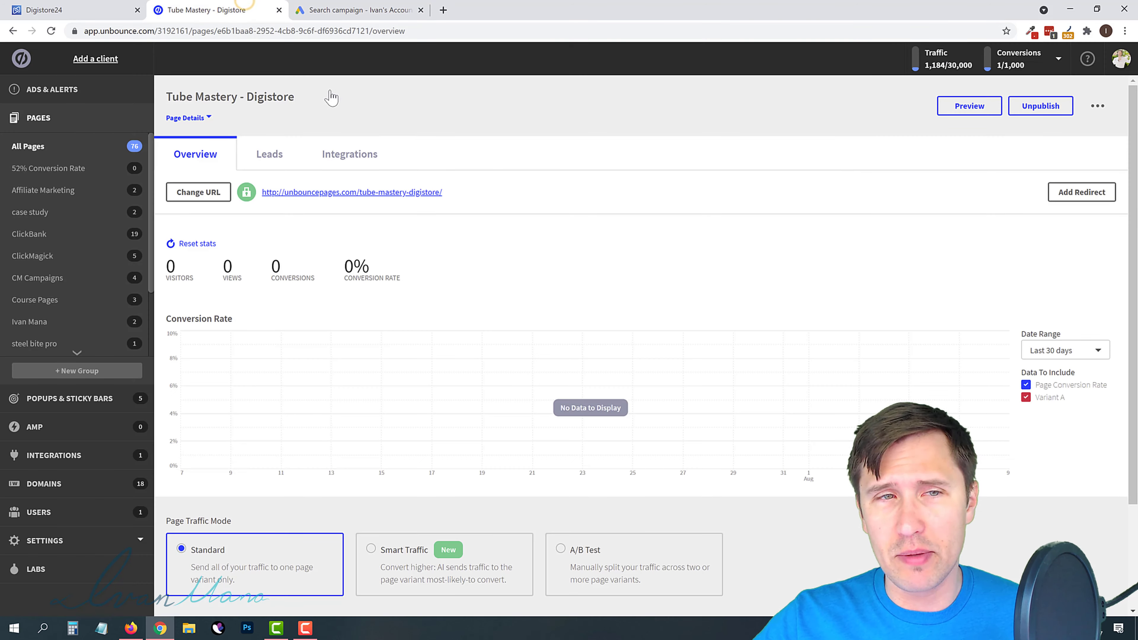
pyautogui.click(362, 9)
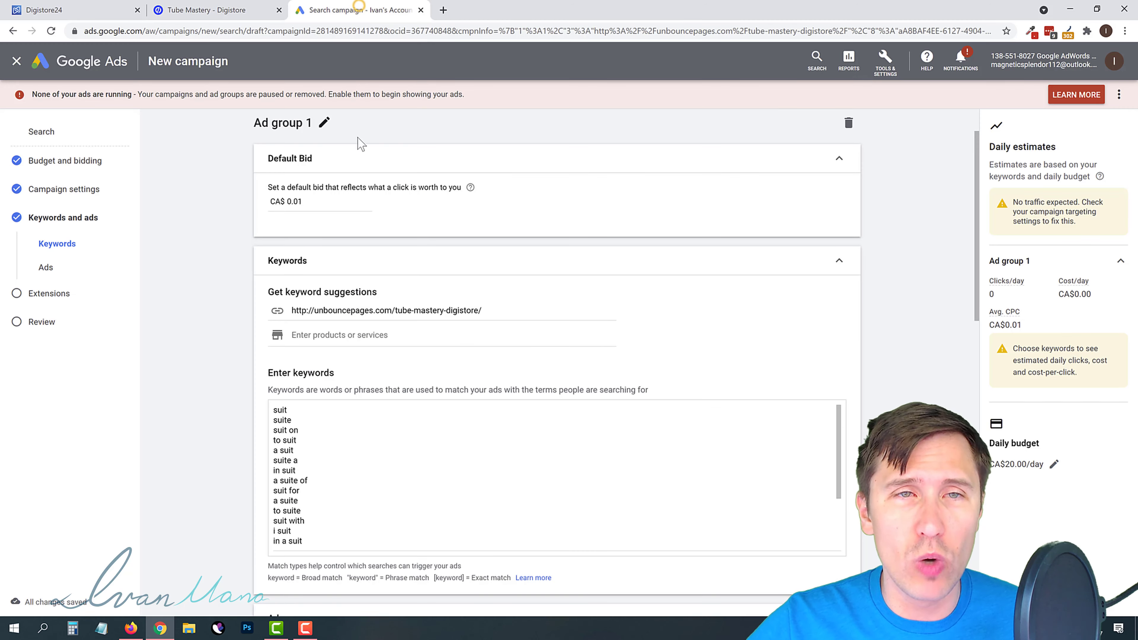
pyautogui.moveTo(319, 542); pyautogui.dragTo(244, 406)
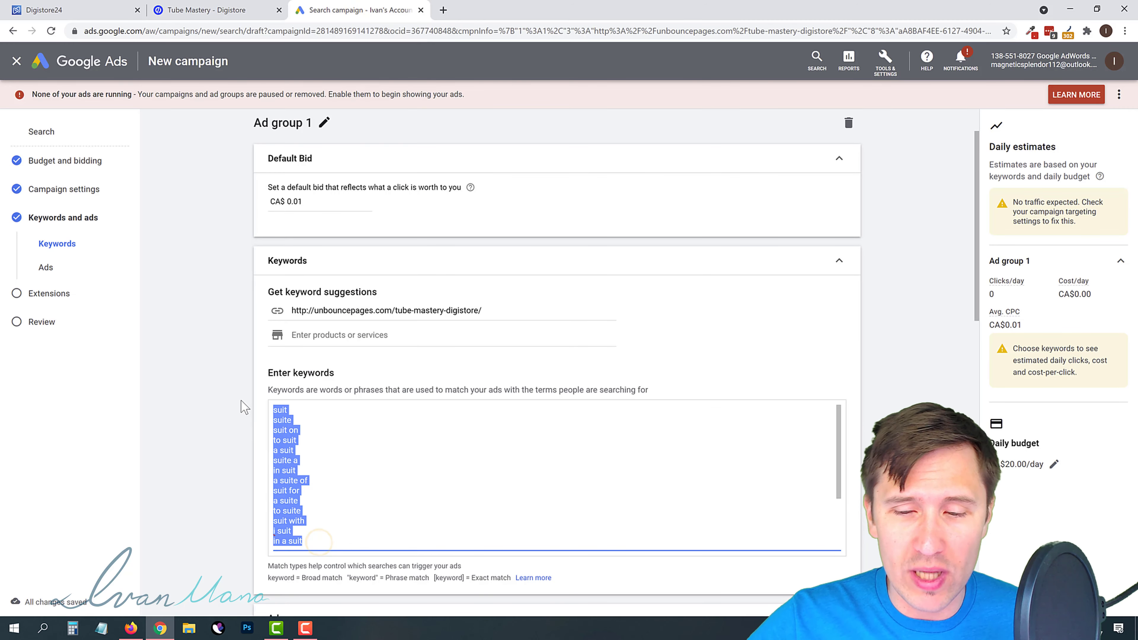
pyautogui.write('suit suite suit of suit and suite be suited what suit suit a suit and')
pyautogui.moveTo(313, 495); pyautogui.dragTo(262, 399)
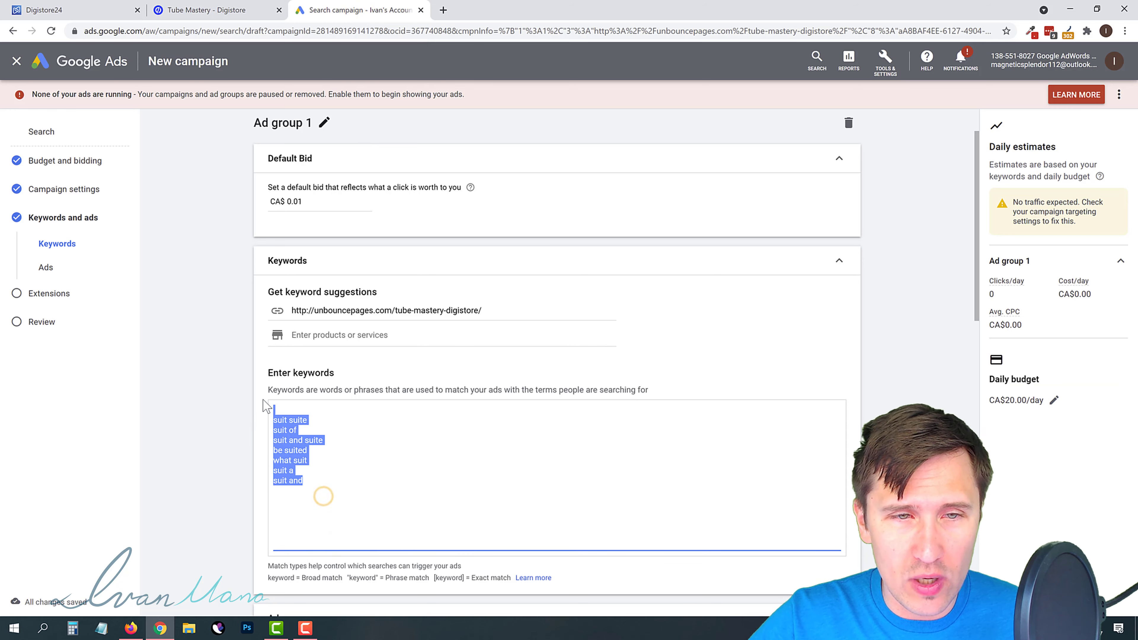
pyautogui.press('BackSpace')
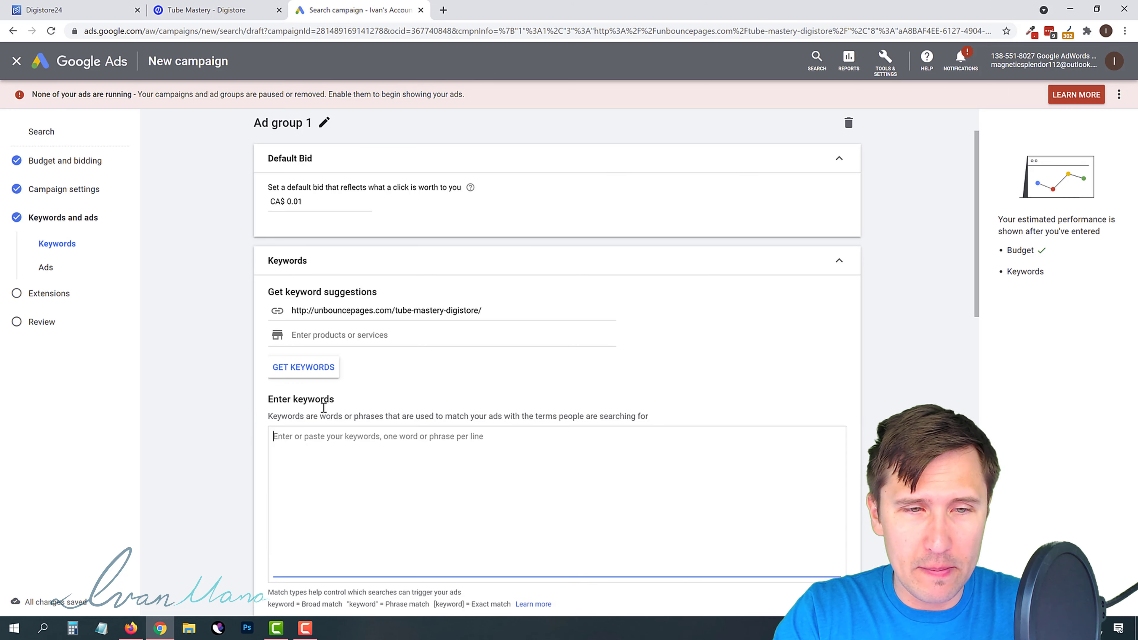
# Enter the phrase match keywords "youtube mastery" and "how to be good at youtube" for the ad group.
pyautogui.write('"youtube mastery')
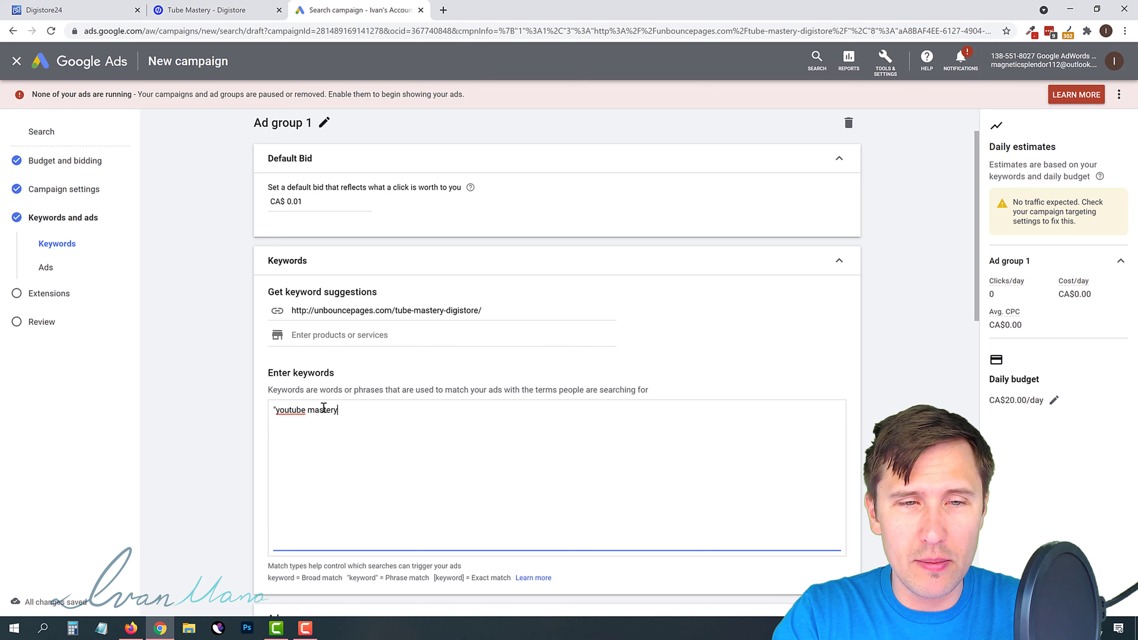
pyautogui.write('"')
pyautogui.press('Return')
pyautogui.write('"how to ')
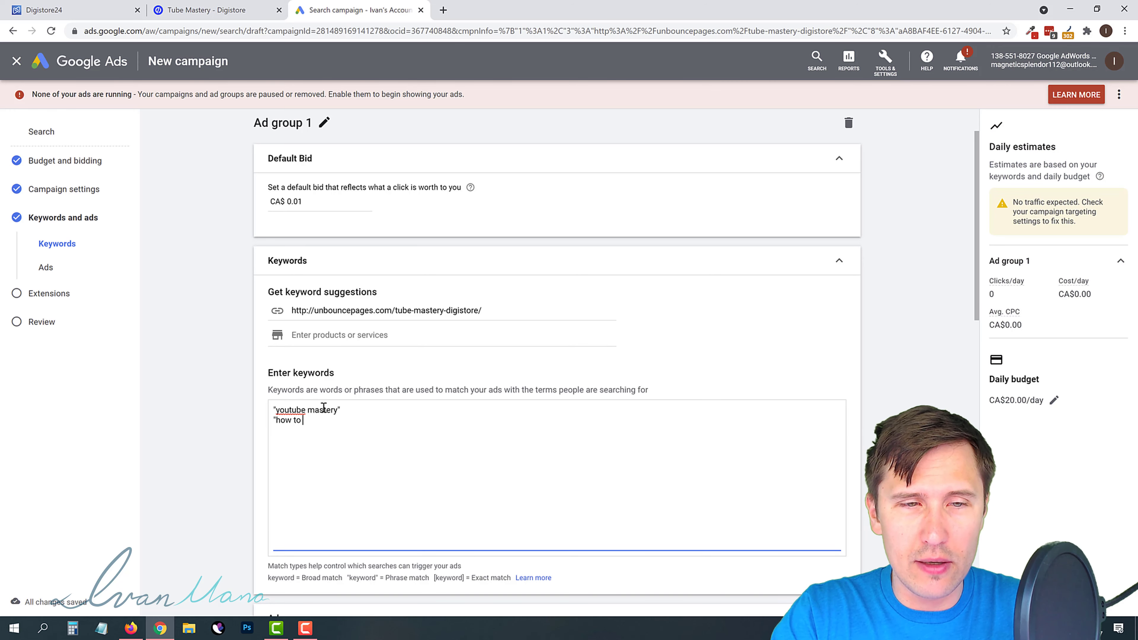
pyautogui.write('be good at youtu')
pyautogui.write('be"')
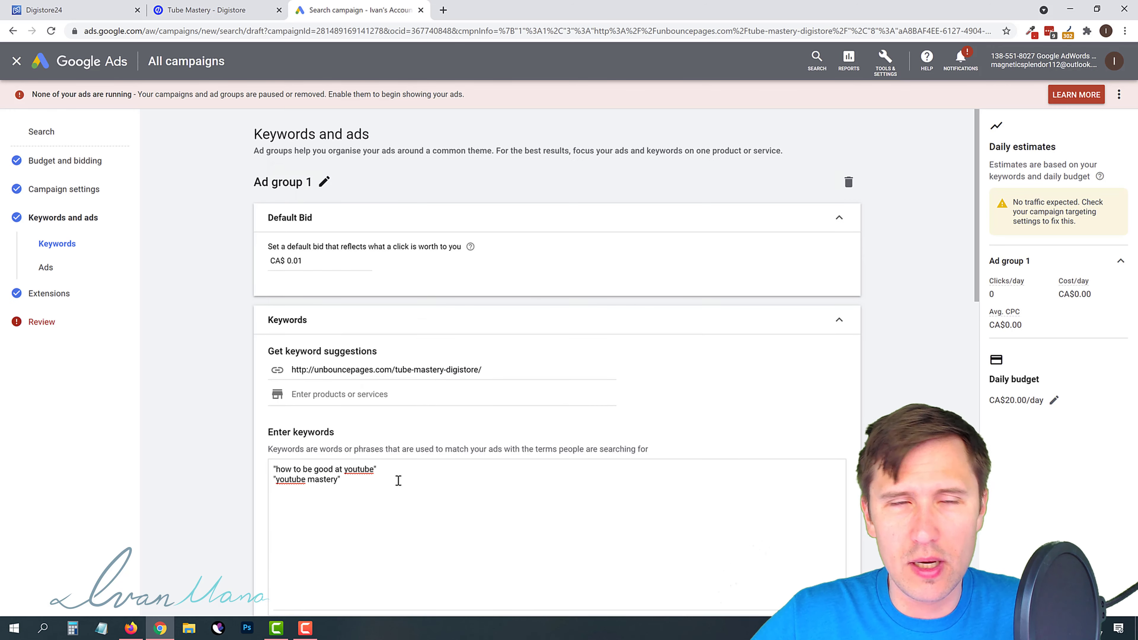
pyautogui.click(885, 60)
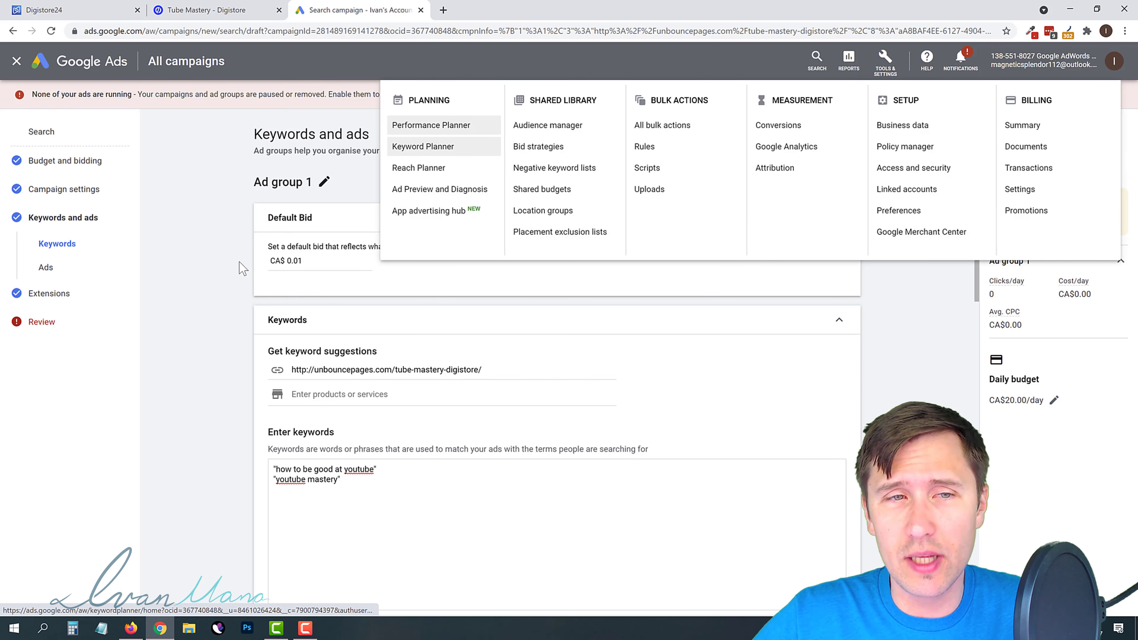
pyautogui.click(194, 301)
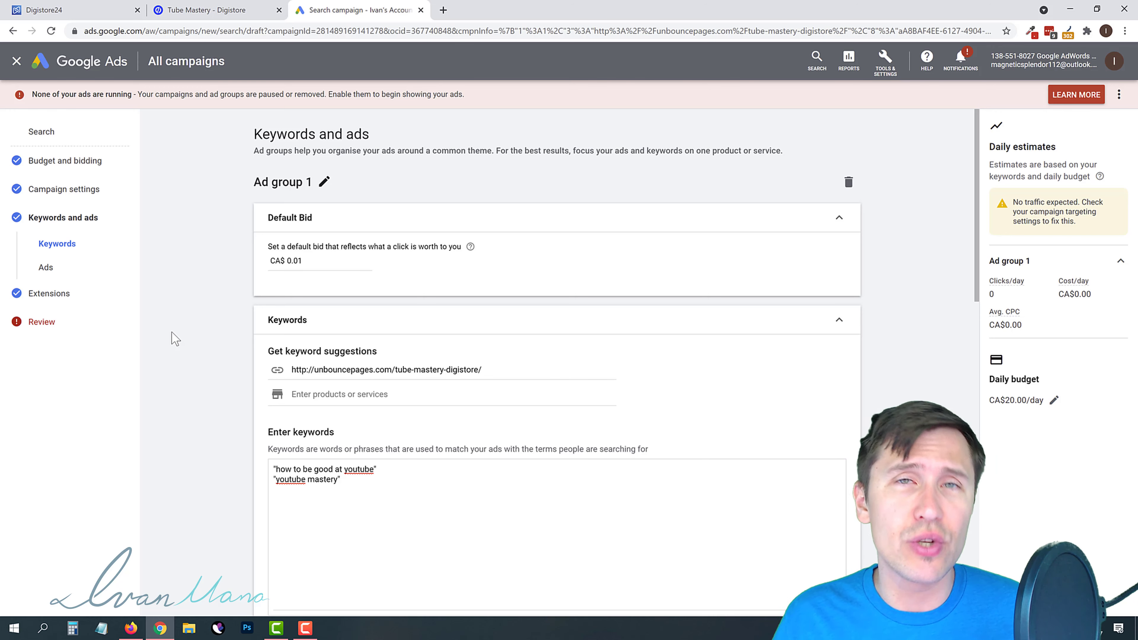
# Replace the ad group's keywords with suggestions for the product or service youtube mastery, leaving out the related web page URL.
pyautogui.scroll(-1, 245, 437)
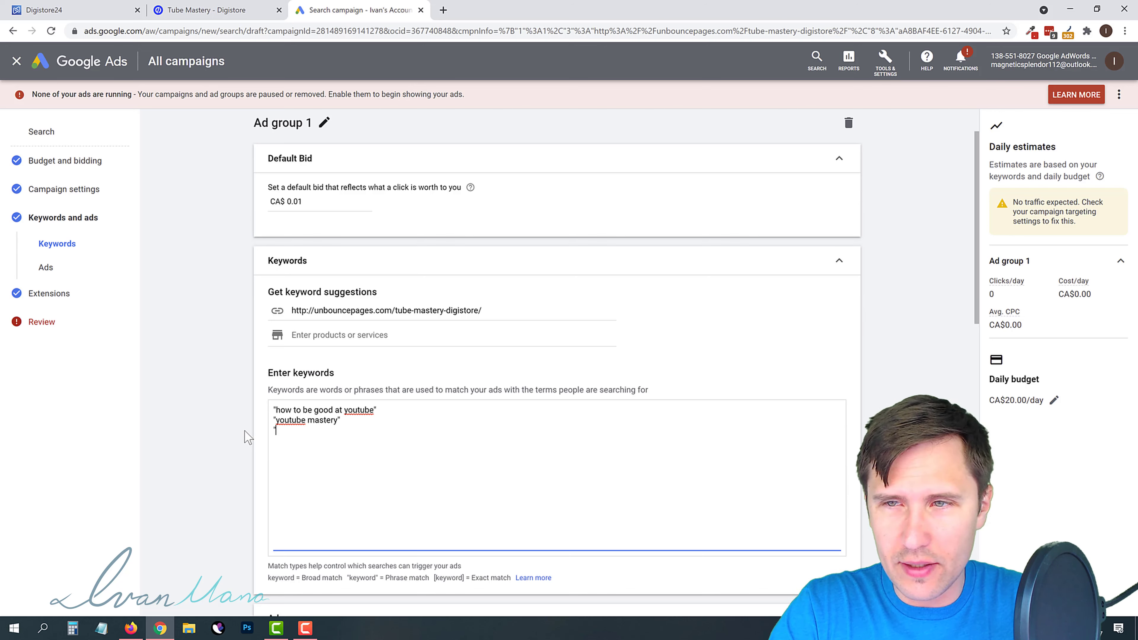
pyautogui.click(343, 329)
pyautogui.write('youtube ')
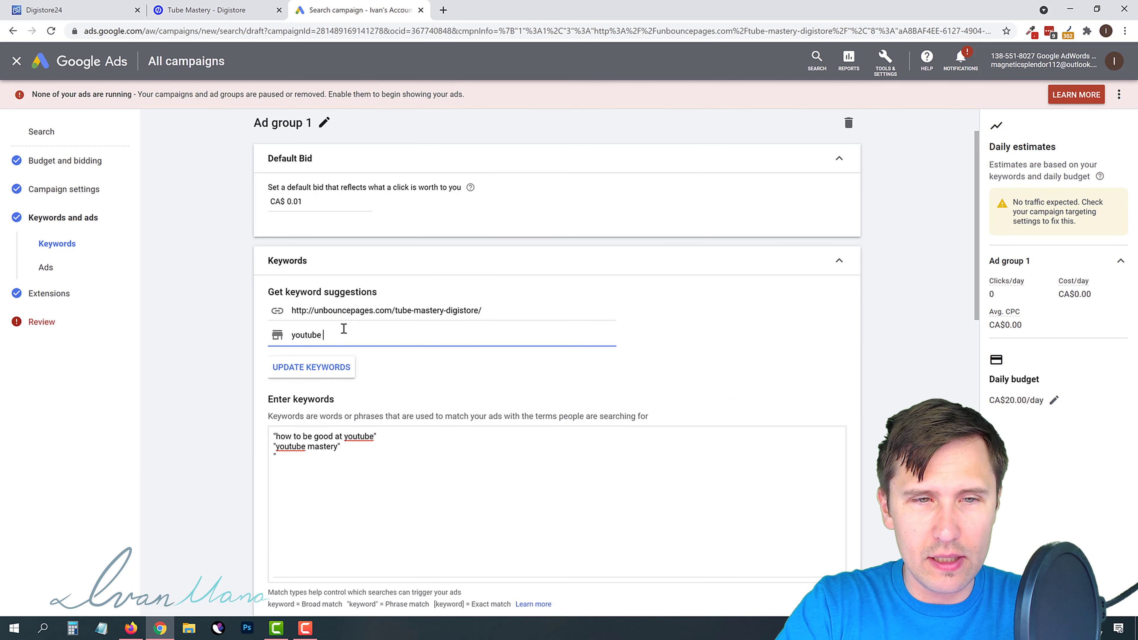
pyautogui.write('mastery')
pyautogui.tripleClick(351, 309)
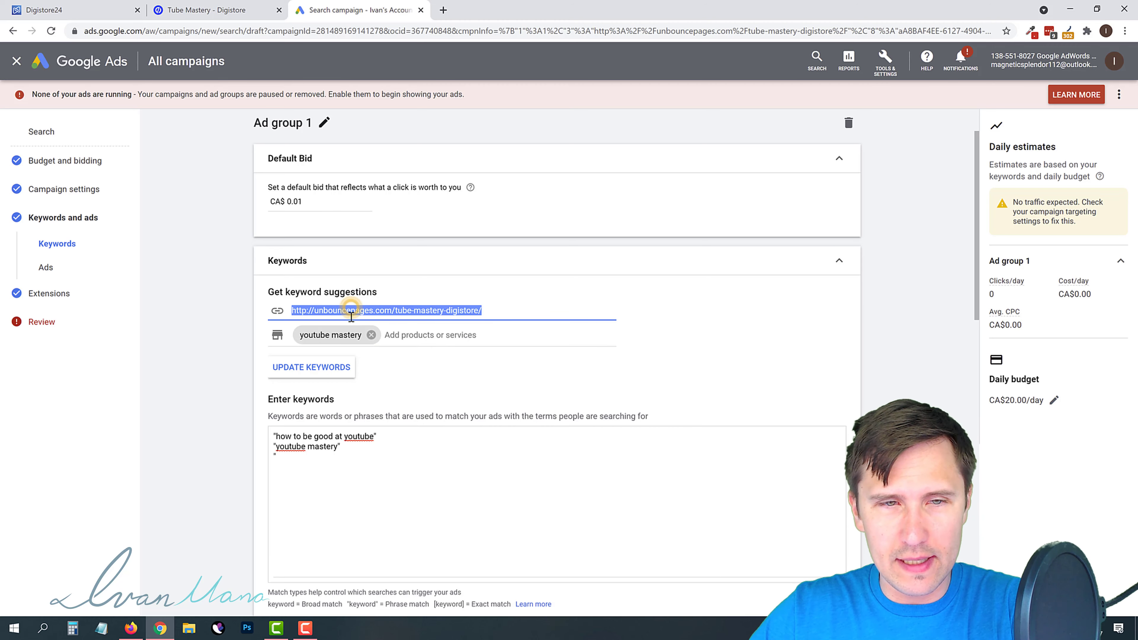
pyautogui.press('BackSpace')
pyautogui.click(316, 367)
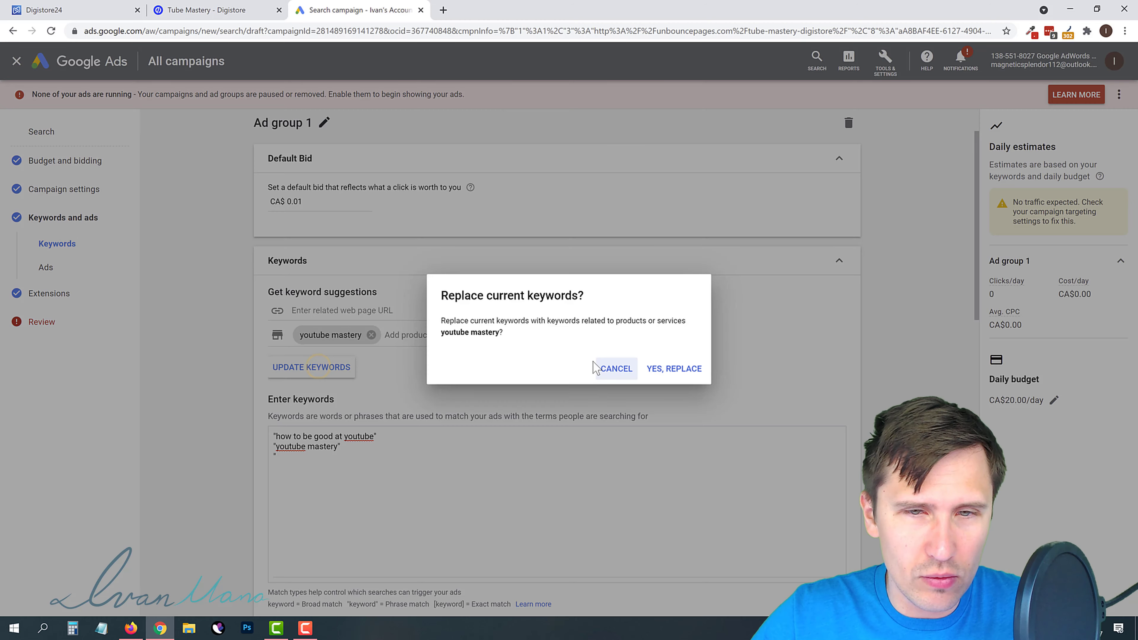
pyautogui.click(678, 378)
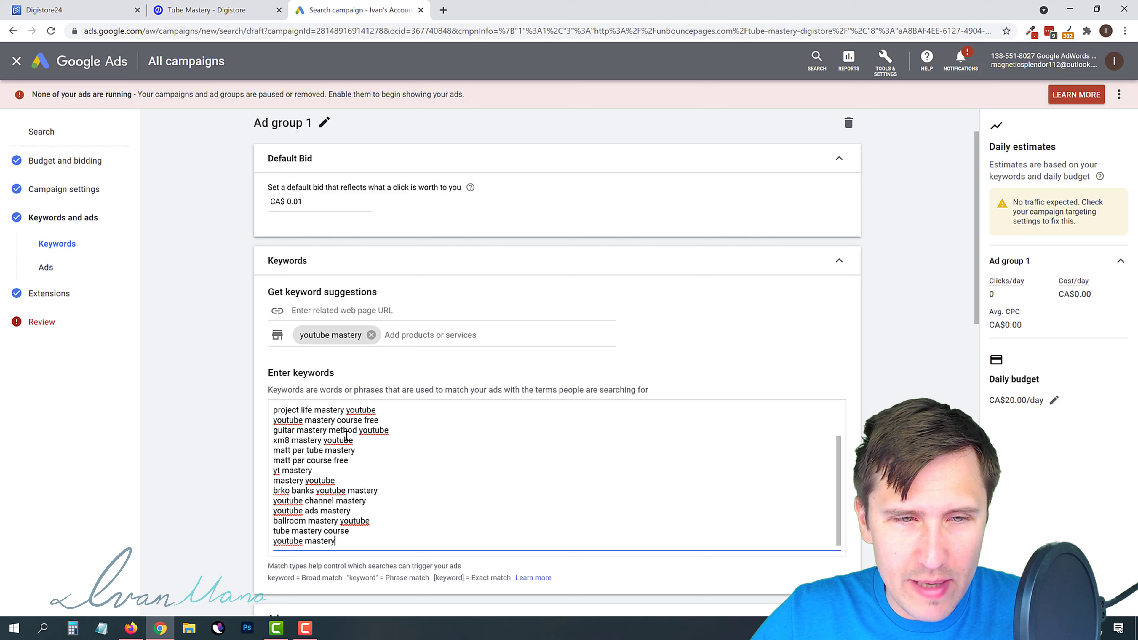
# Delete the keywords matt par course, alcohol mastery youtube and project life mastery youtube from the list, leaving no blank line.
pyautogui.moveTo(383, 408); pyautogui.dragTo(271, 440)
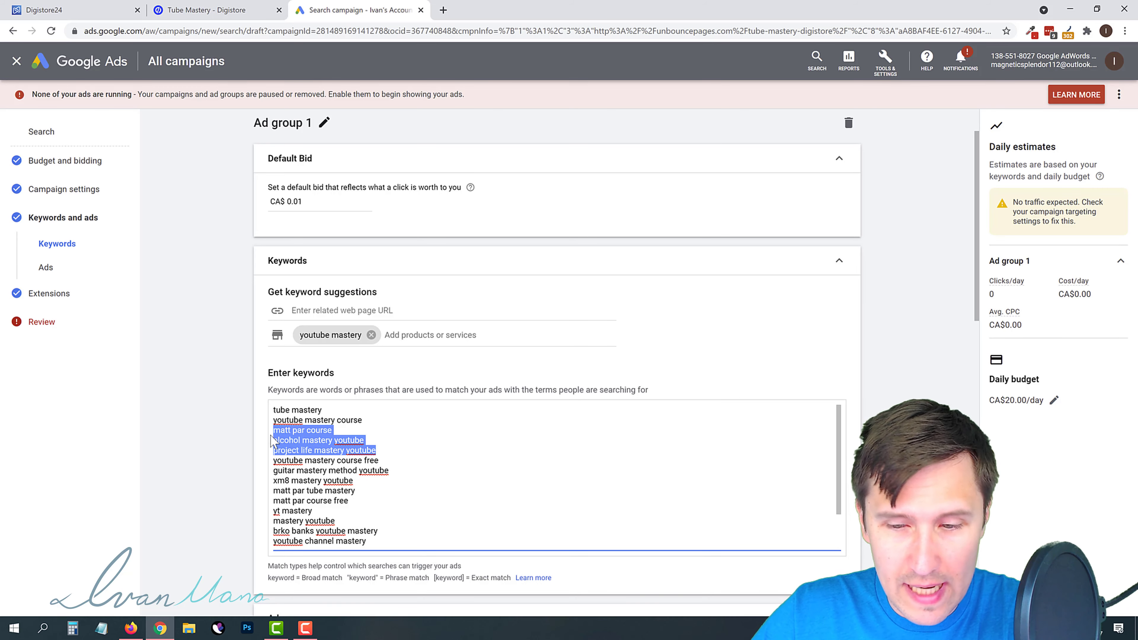
pyautogui.press('BackSpace')
pyautogui.scroll(1, 339, 448)
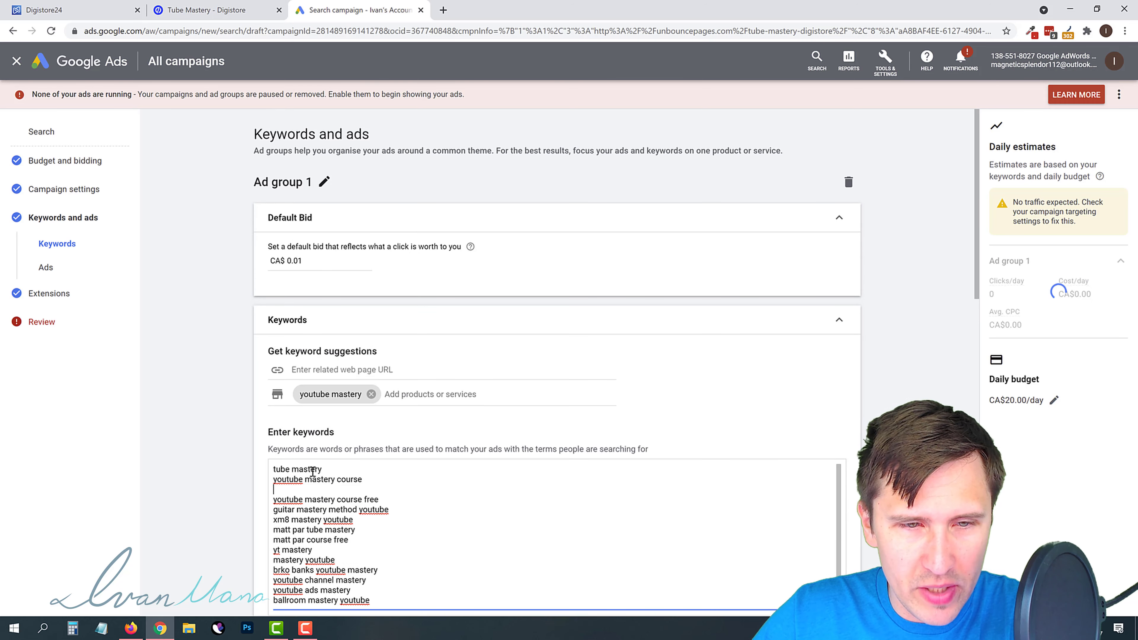
pyautogui.scroll(-1, 310, 437)
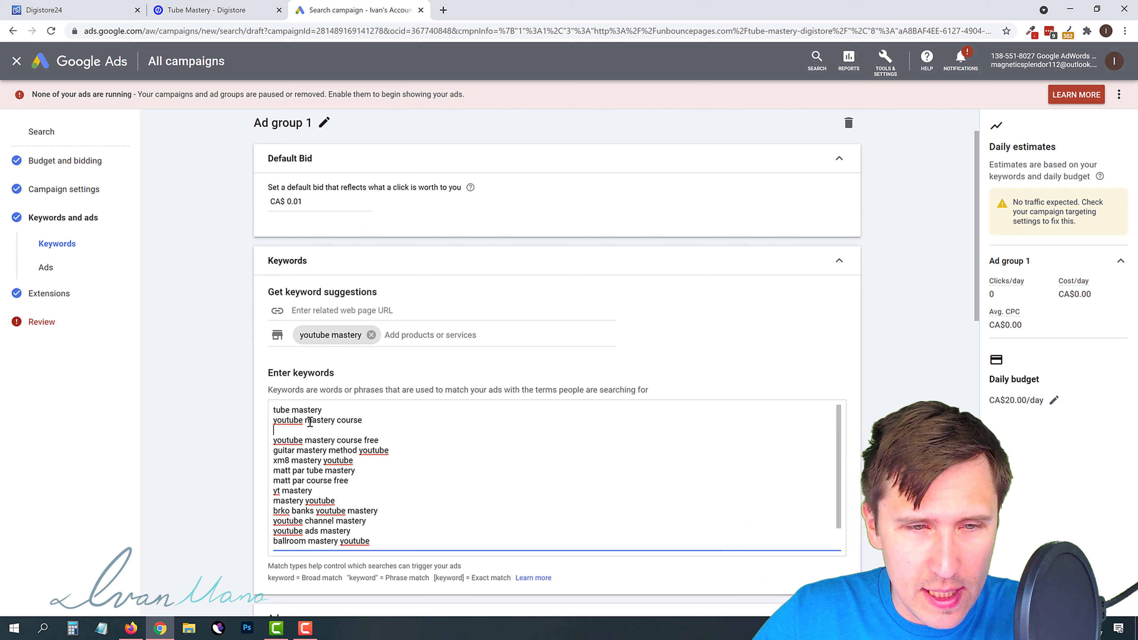
pyautogui.press('BackSpace')
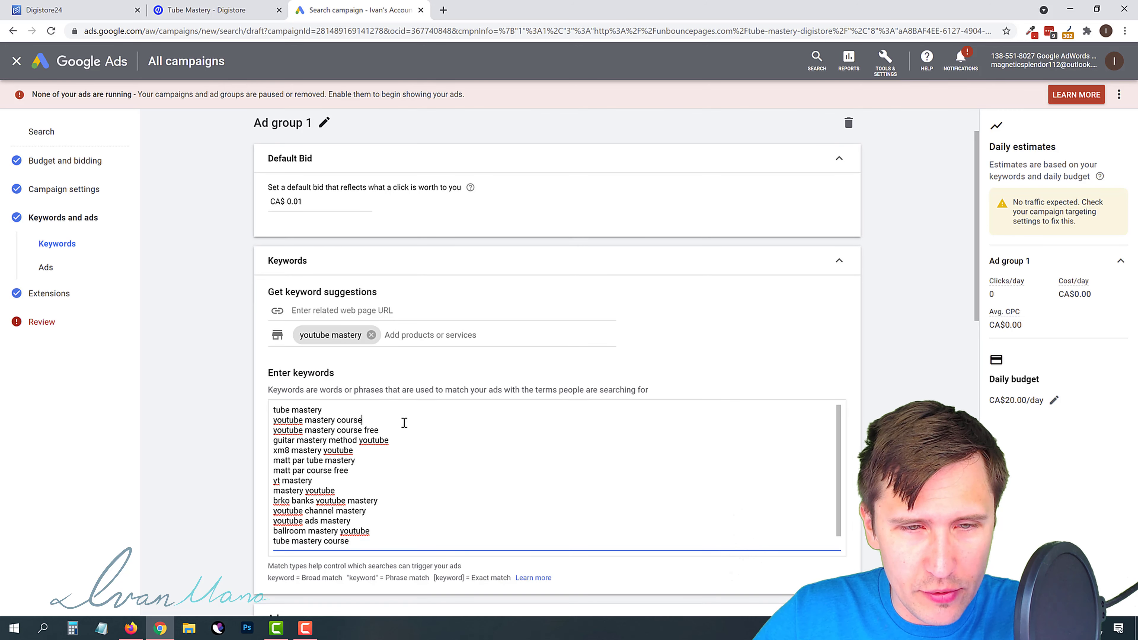
# Delete the keywords guitar mastery method youtube, xm8 mastery youtube, matt par tube mastery and matt par course free, including their blank lines.
pyautogui.moveTo(312, 439); pyautogui.dragTo(272, 439)
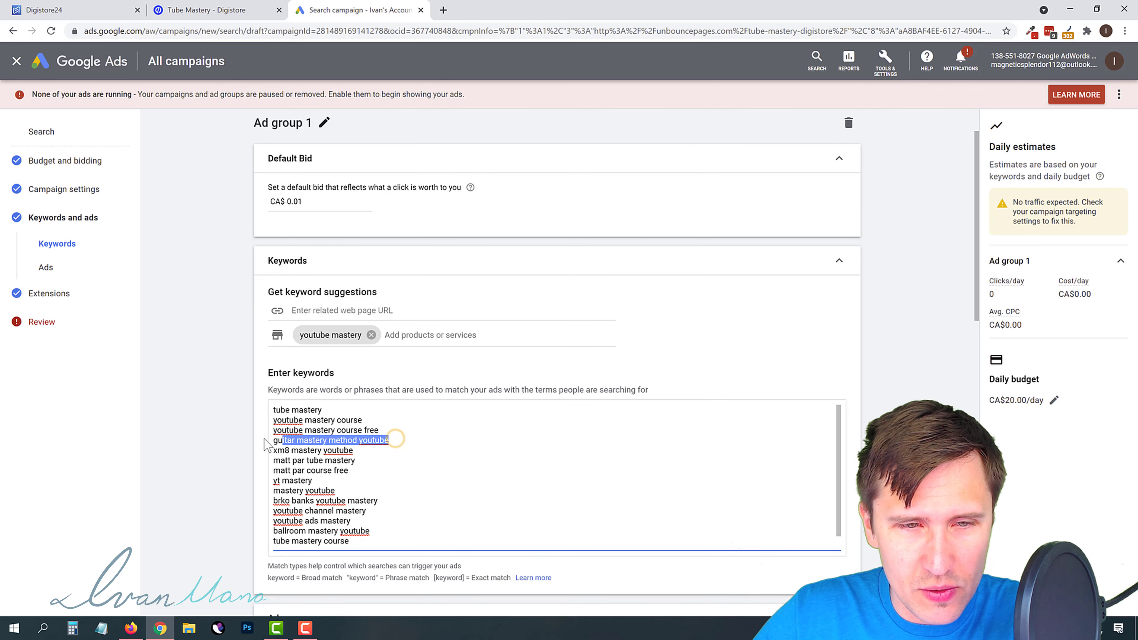
pyautogui.press('BackSpace')
pyautogui.moveTo(357, 450); pyautogui.dragTo(274, 450)
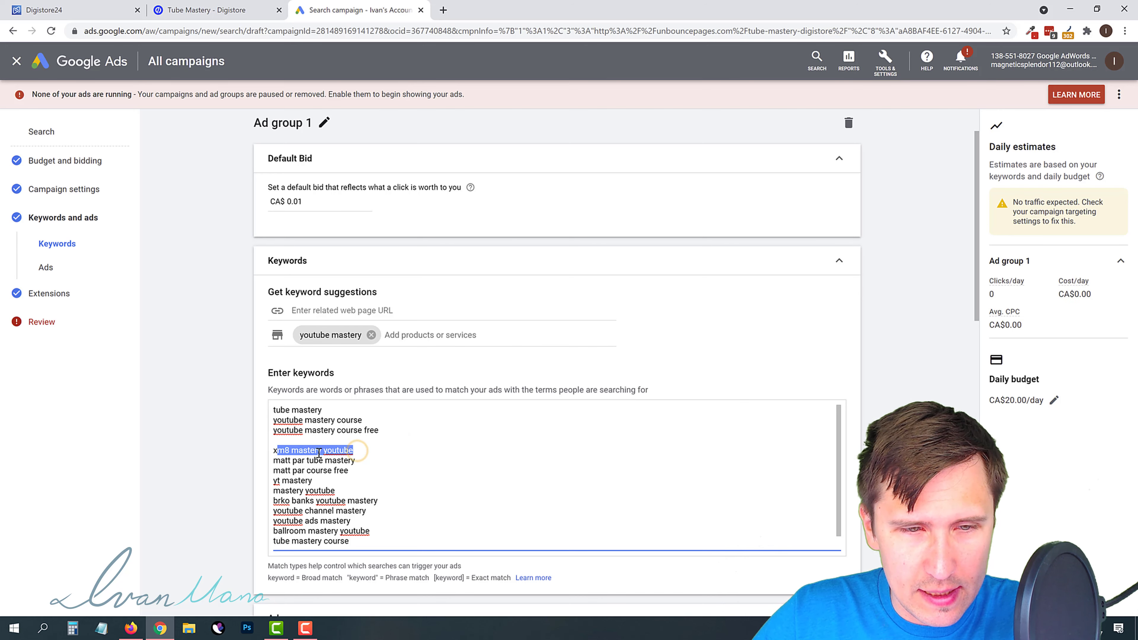
pyautogui.press('BackSpace')
pyautogui.moveTo(366, 469); pyautogui.dragTo(273, 454)
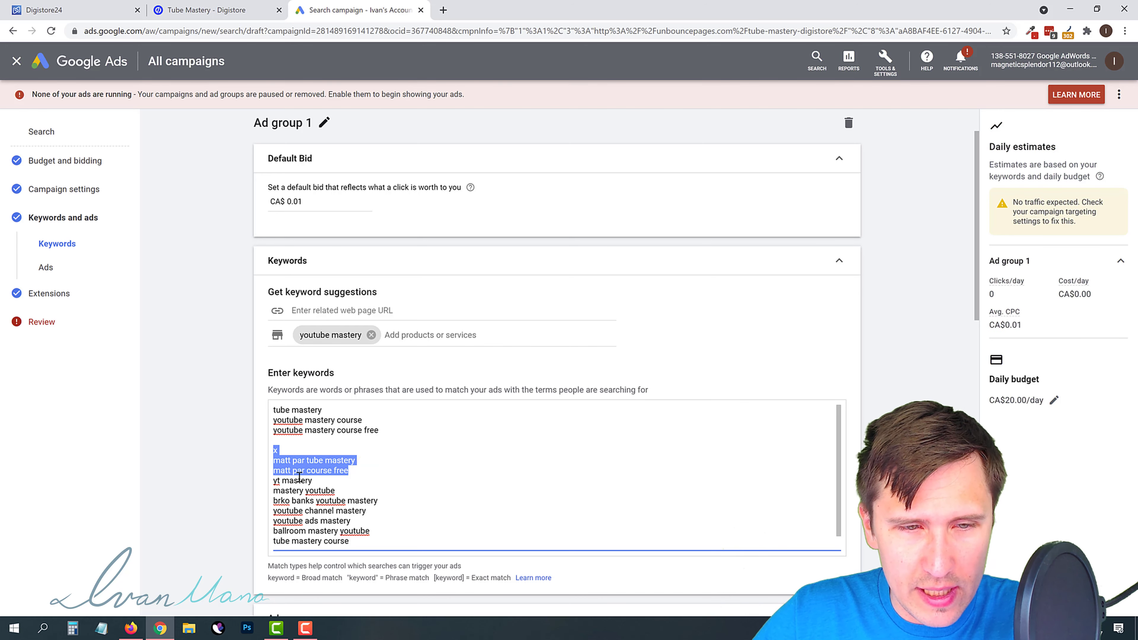
pyautogui.press('BackSpace')
pyautogui.press('BackSpace')
pyautogui.press('BackSpace')
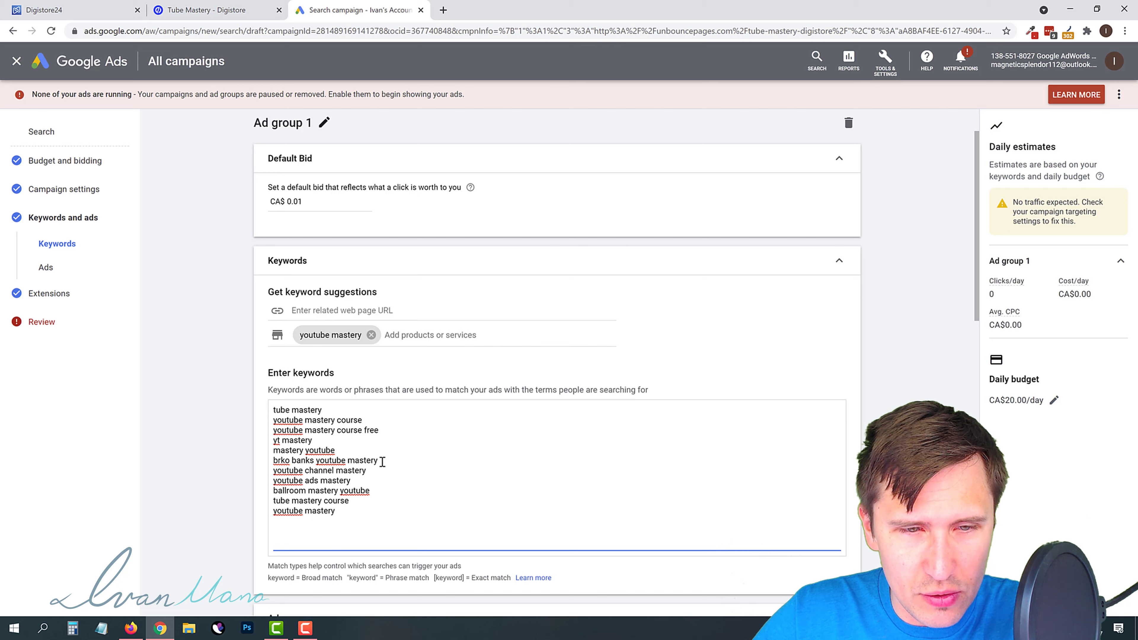
# Delete the keywords brko banks youtube mastery and ballroom mastery youtube from the list, including their blank lines.
pyautogui.moveTo(378, 460); pyautogui.dragTo(272, 459)
pyautogui.press('BackSpace')
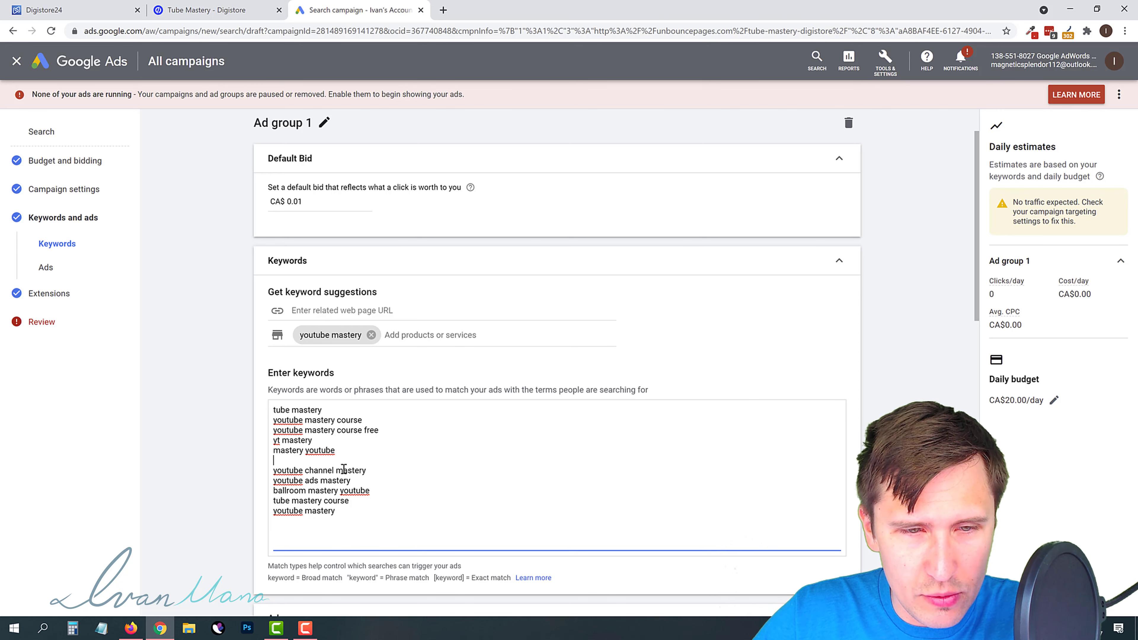
pyautogui.press('BackSpace')
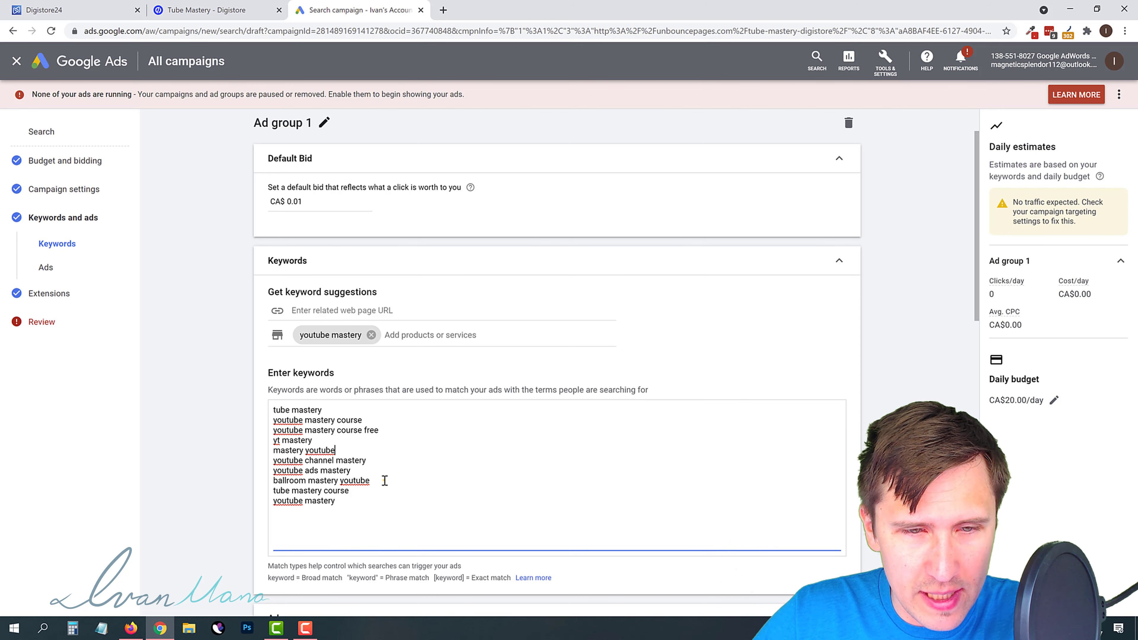
pyautogui.moveTo(383, 480); pyautogui.dragTo(271, 481)
pyautogui.press('BackSpace')
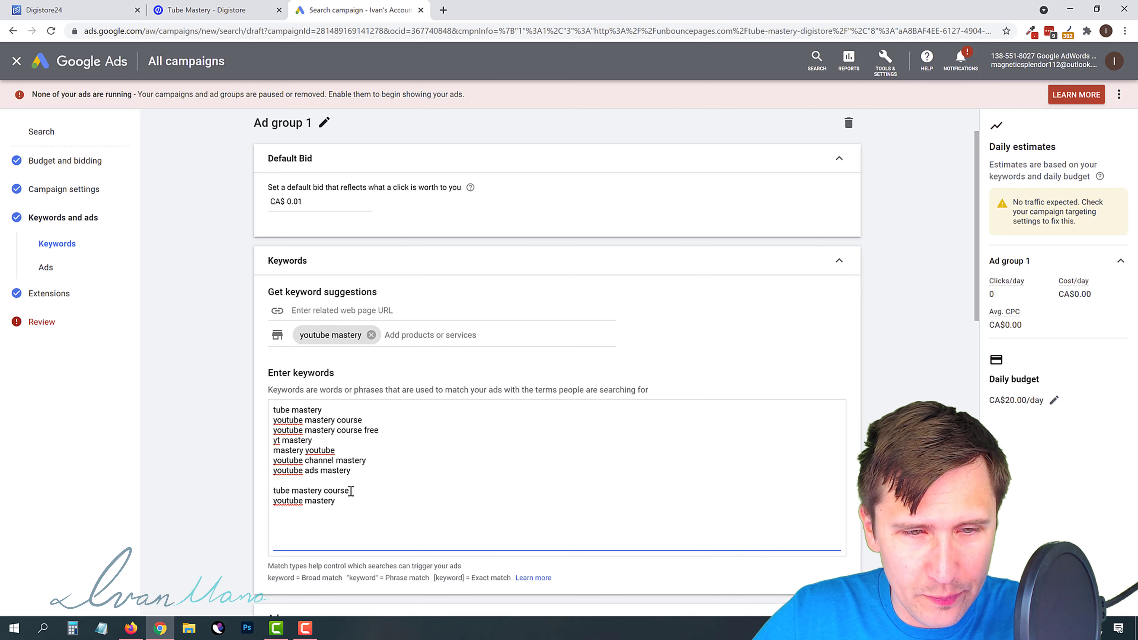
pyautogui.press('BackSpace')
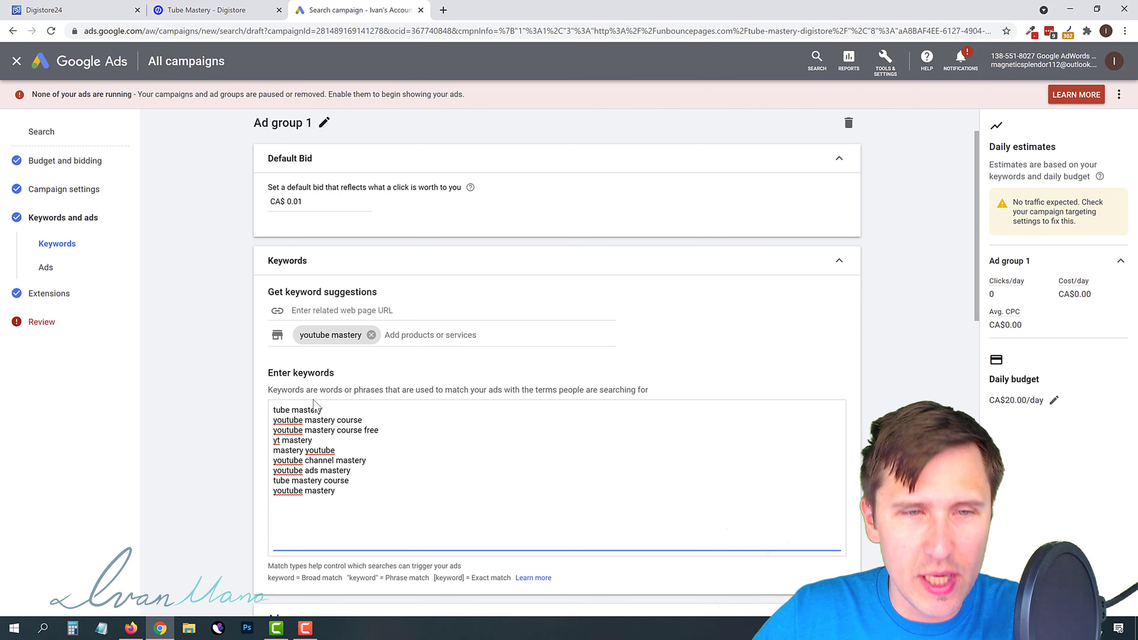
# Delete the keyword tube mastery and its blank line from the start of the keyword list.
pyautogui.moveTo(322, 410); pyautogui.dragTo(270, 415)
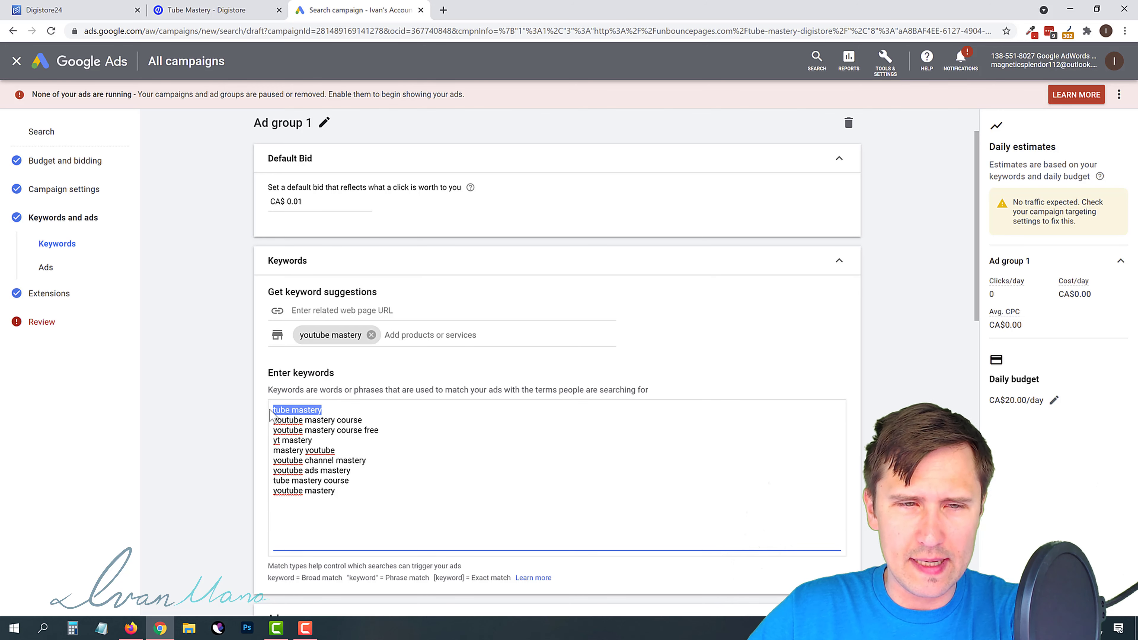
pyautogui.press('BackSpace')
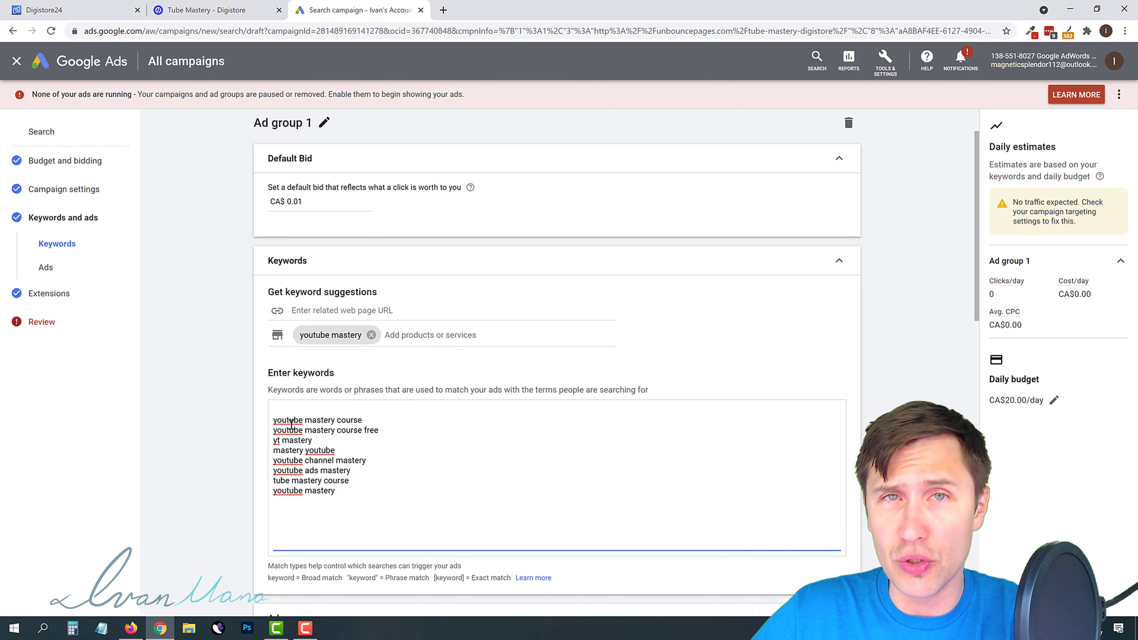
pyautogui.press('BackSpace')
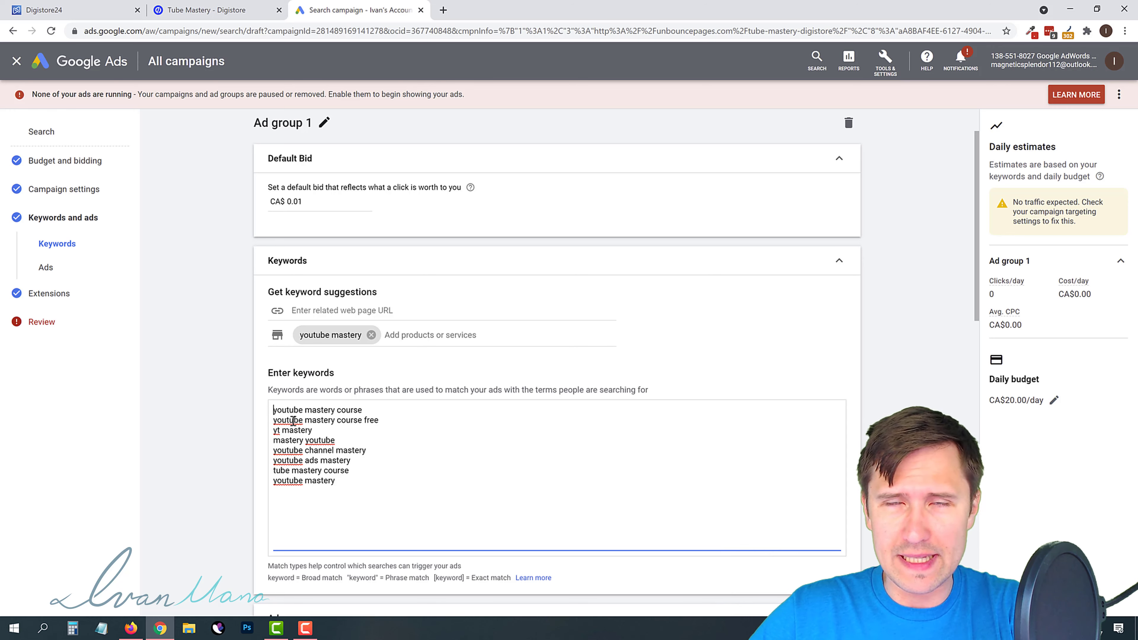
# Rename the ad group as youtube mastery.
pyautogui.click(321, 123)
pyautogui.tripleClick(309, 128)
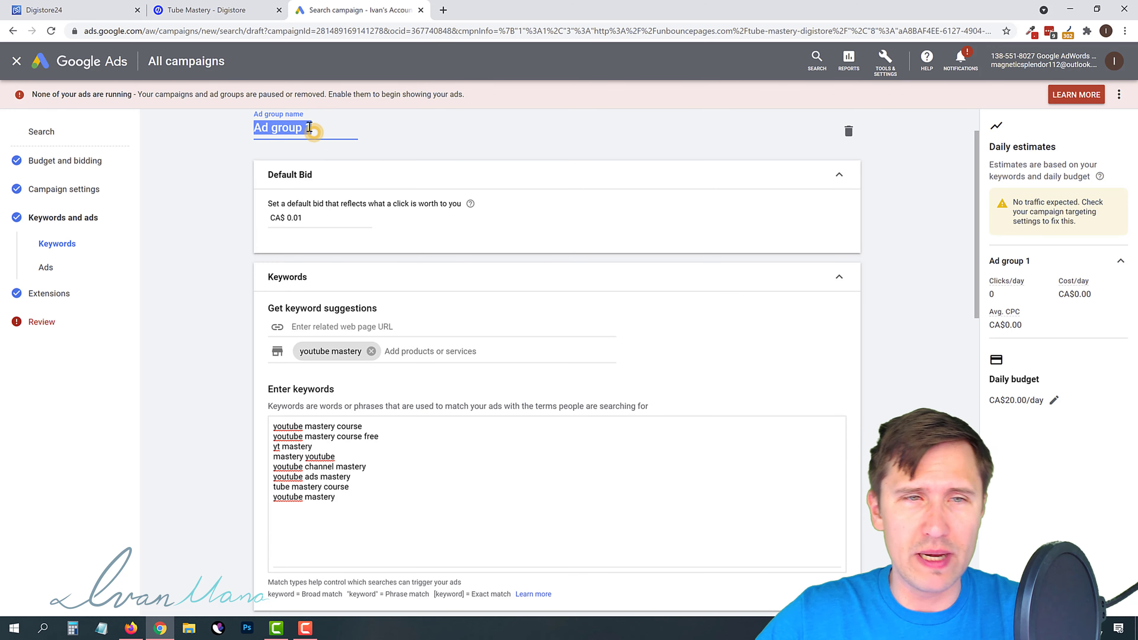
pyautogui.write('youtube mast')
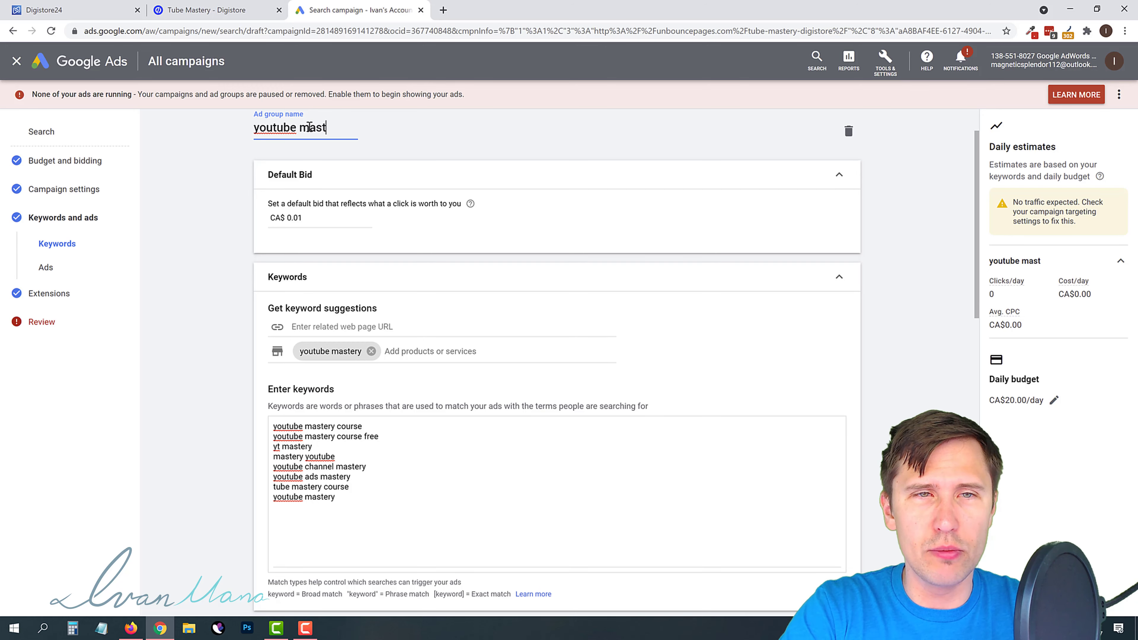
pyautogui.write('ery')
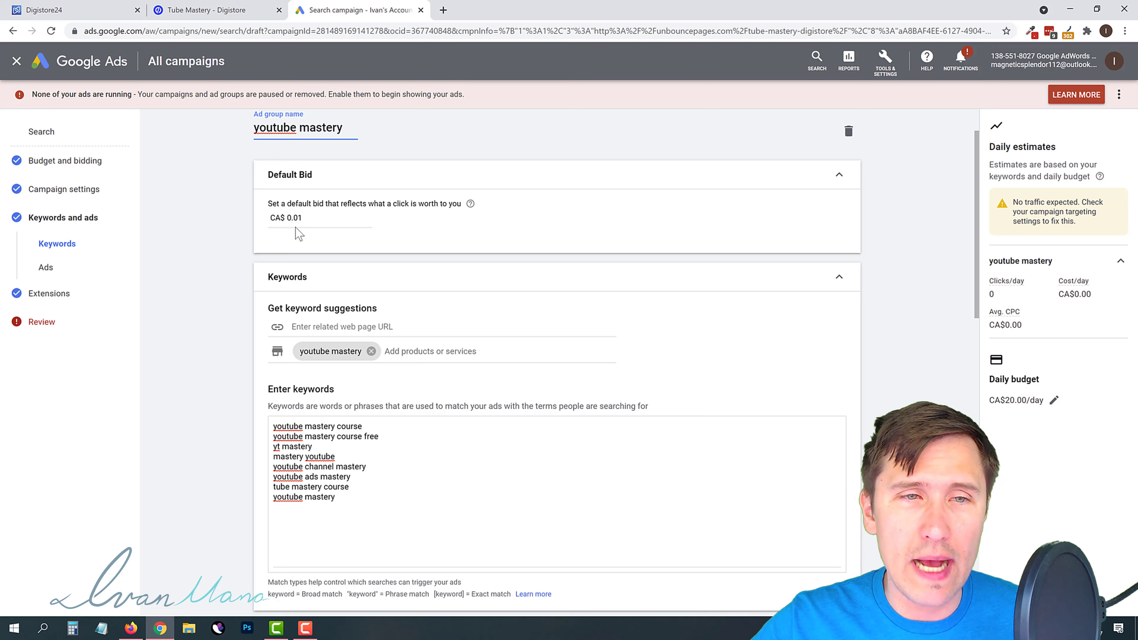
# Set the ad group's default bid to CA$ 0.05.
pyautogui.click(312, 219)
pyautogui.doubleClick(296, 202)
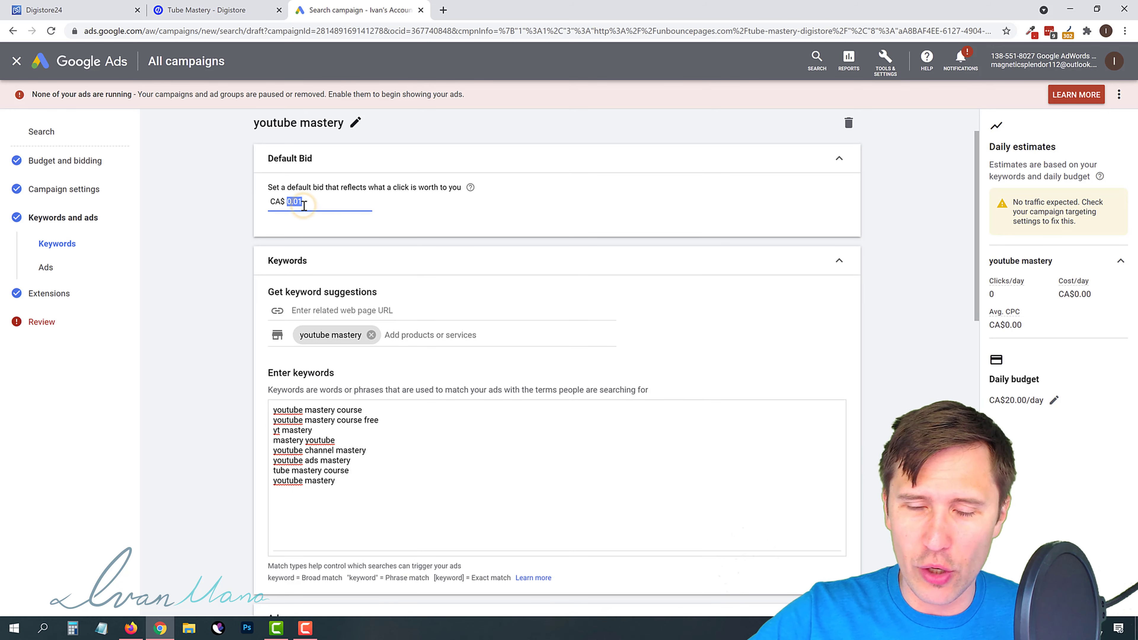
pyautogui.write('0.05')
pyautogui.click(237, 261)
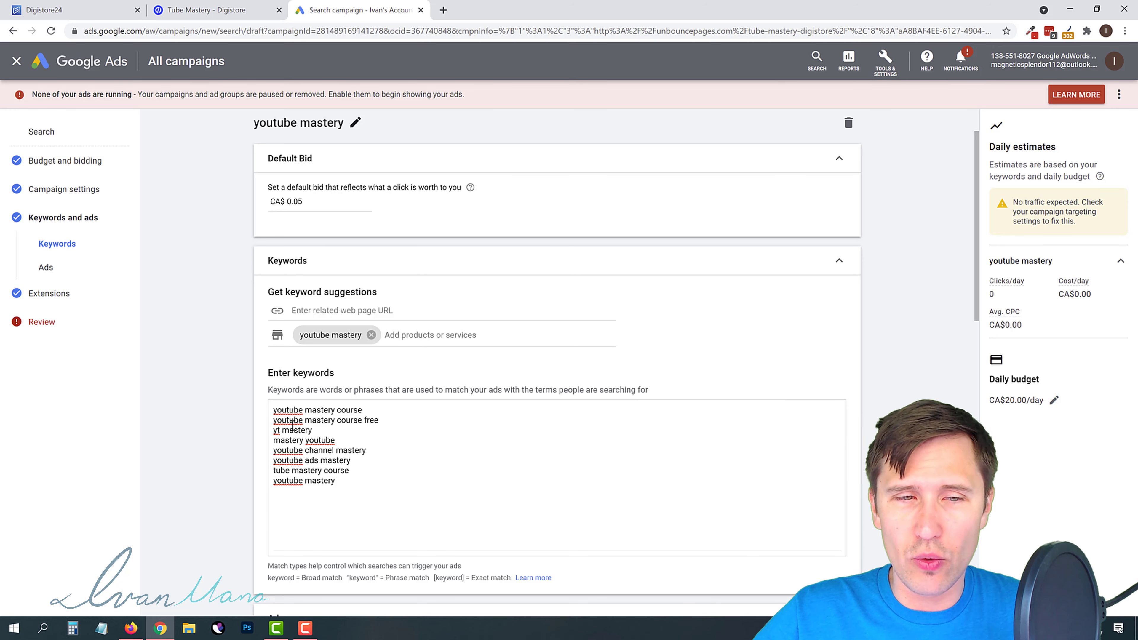
# Examine the keyword list and the responsive search ad form, including its headline and description fields and Ad URL options.
pyautogui.scroll(-1, 242, 452)
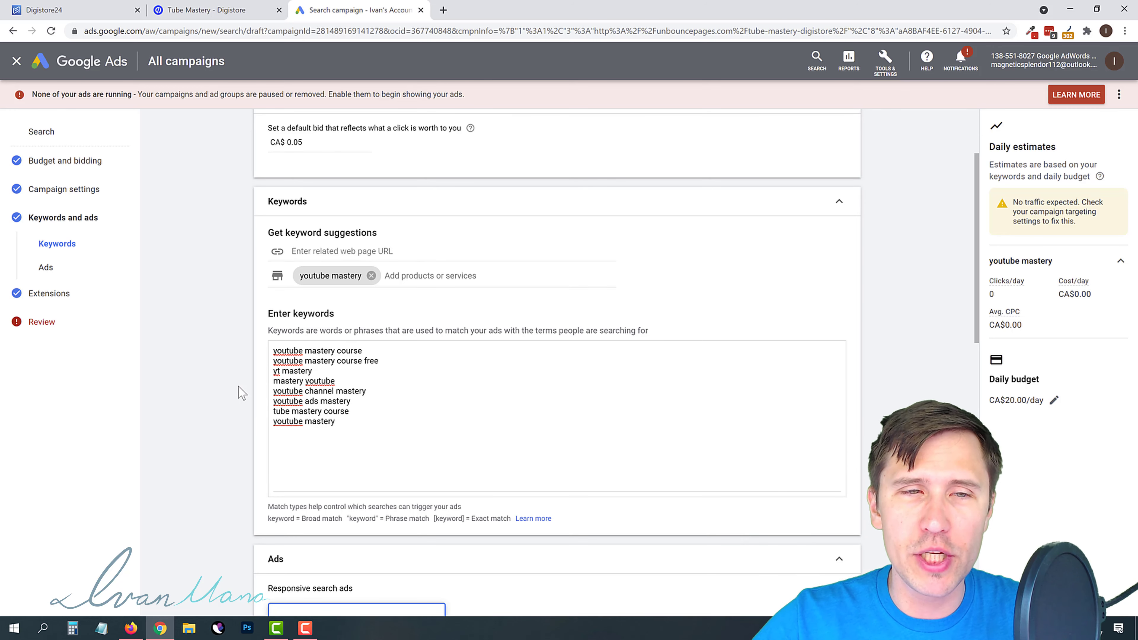
pyautogui.scroll(-2, 354, 337)
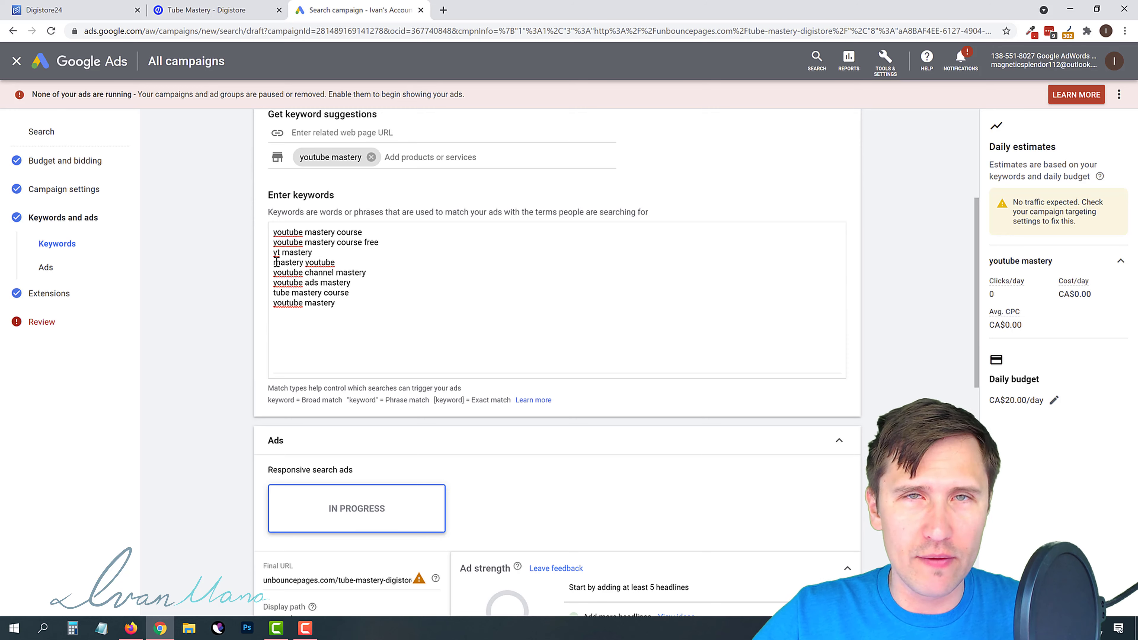
pyautogui.scroll(-3, 208, 406)
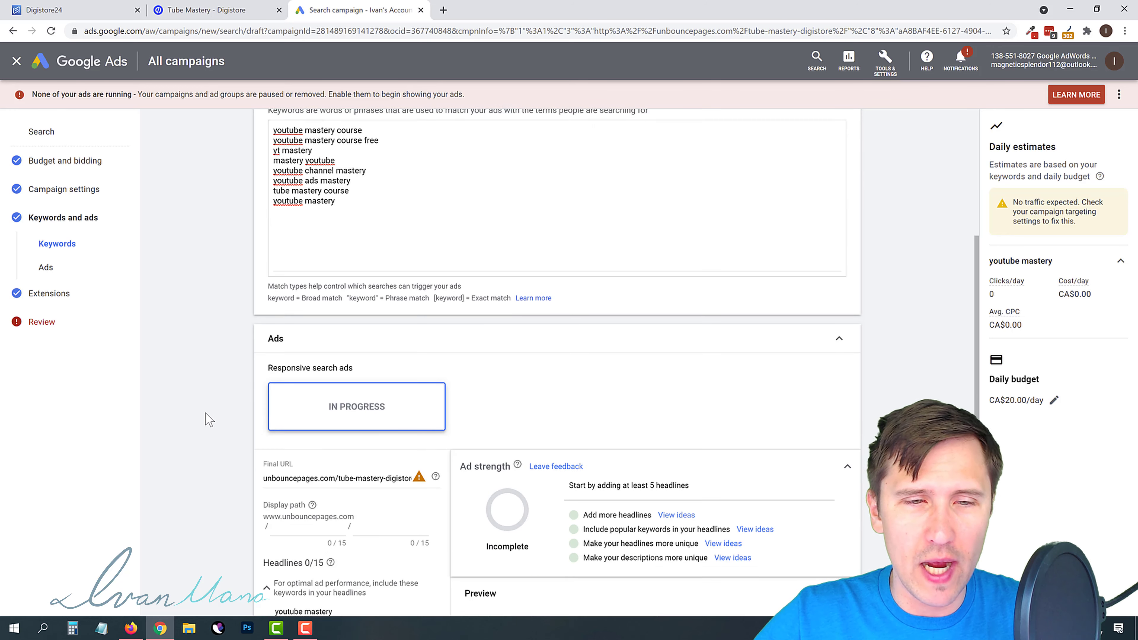
pyautogui.scroll(-3, 502, 443)
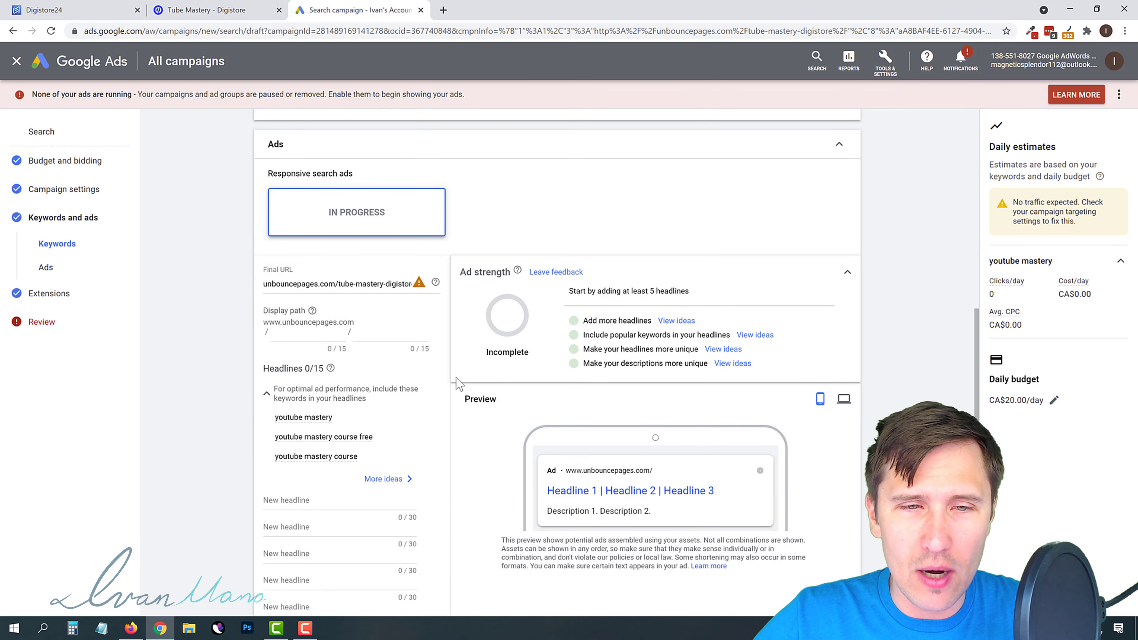
pyautogui.scroll(-3, 457, 381)
pyautogui.scroll(3, 457, 381)
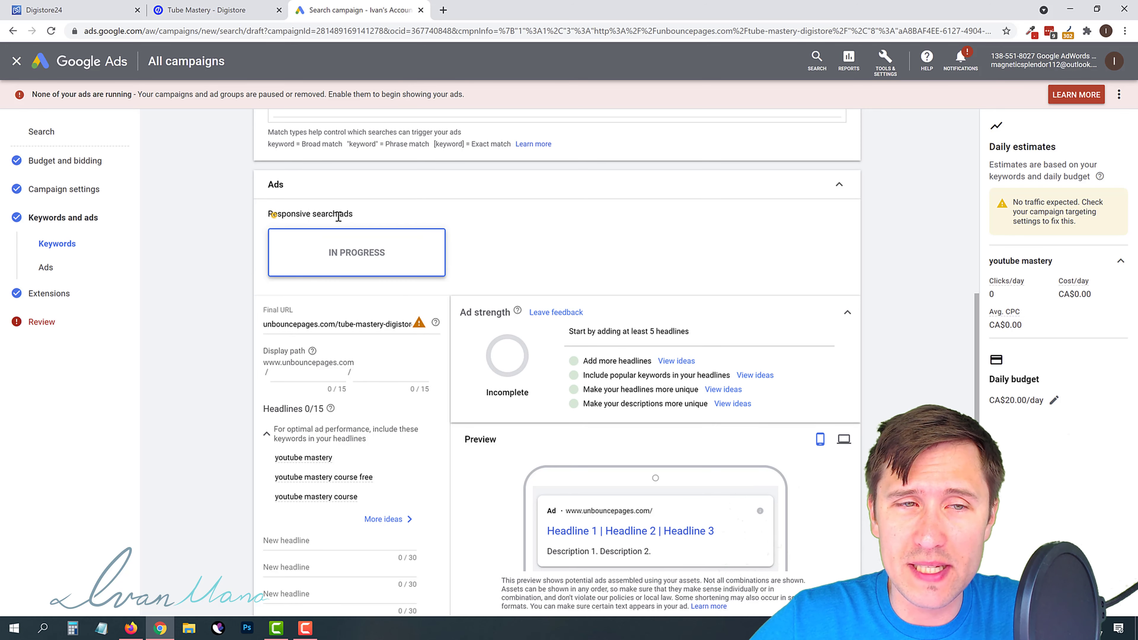
pyautogui.moveTo(274, 215); pyautogui.dragTo(365, 224)
pyautogui.click(326, 217)
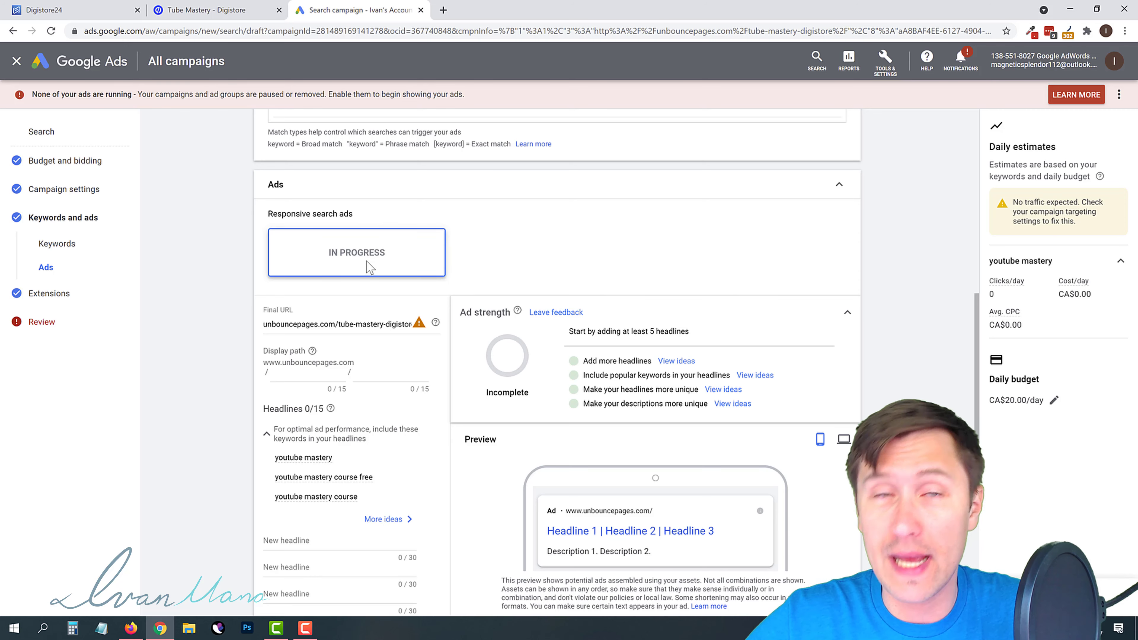
pyautogui.scroll(-3, 407, 314)
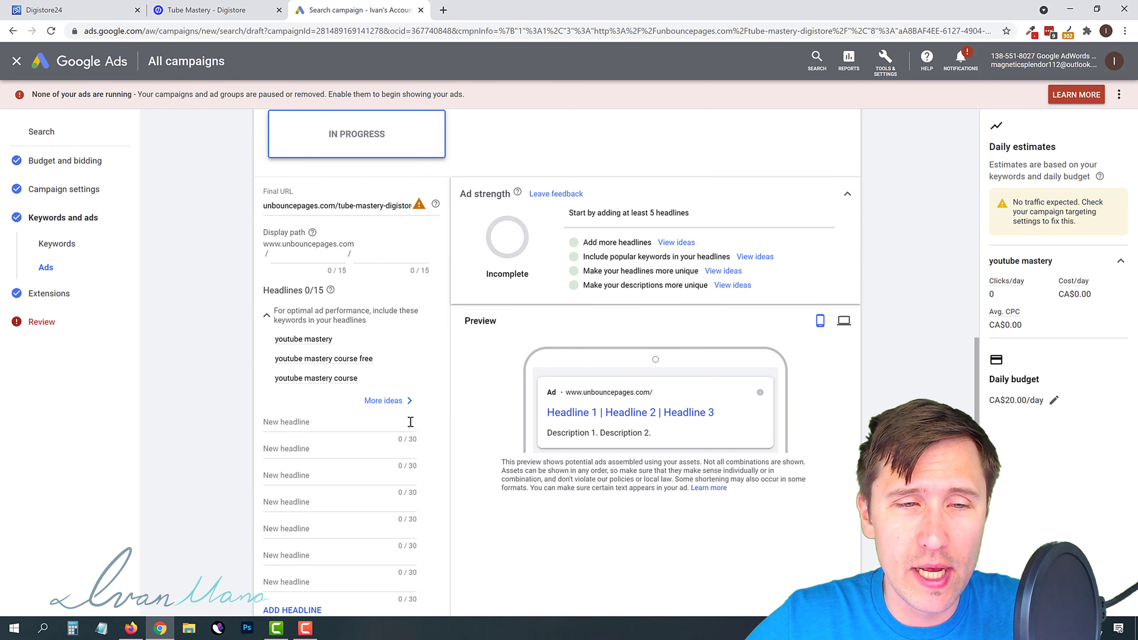
pyautogui.scroll(-6, 380, 432)
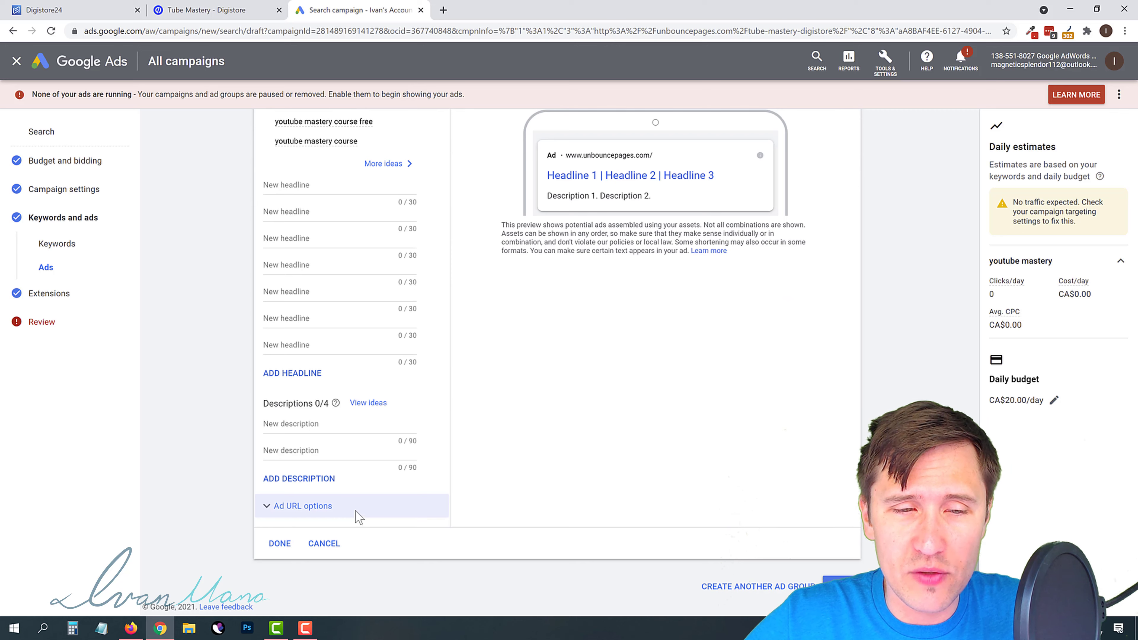
pyautogui.click(317, 507)
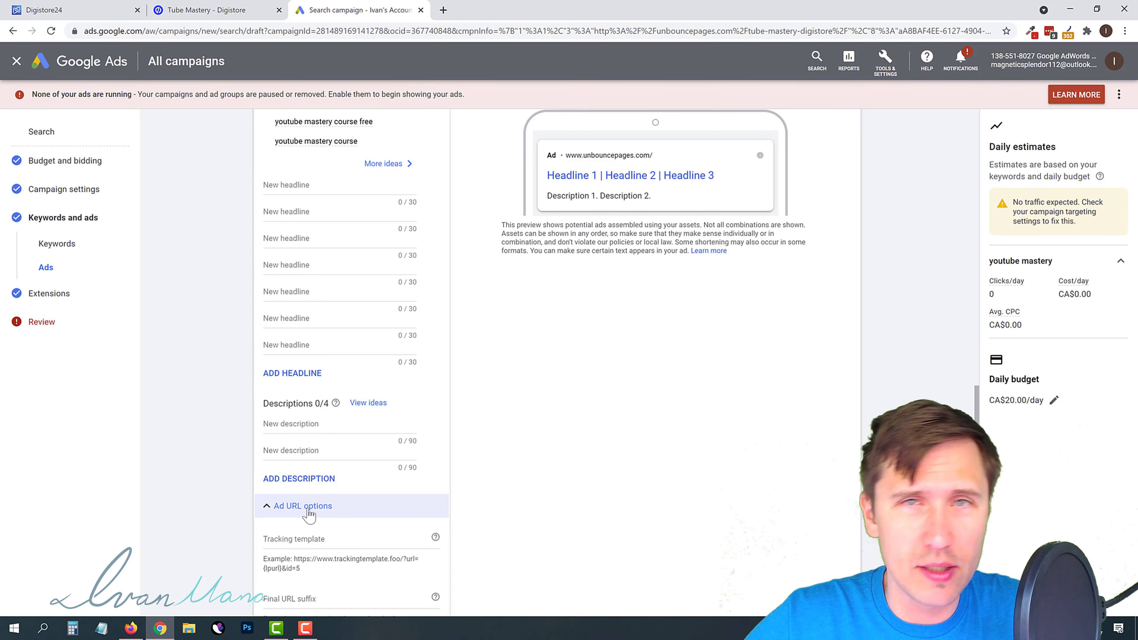
pyautogui.click(309, 506)
pyautogui.scroll(4, 341, 376)
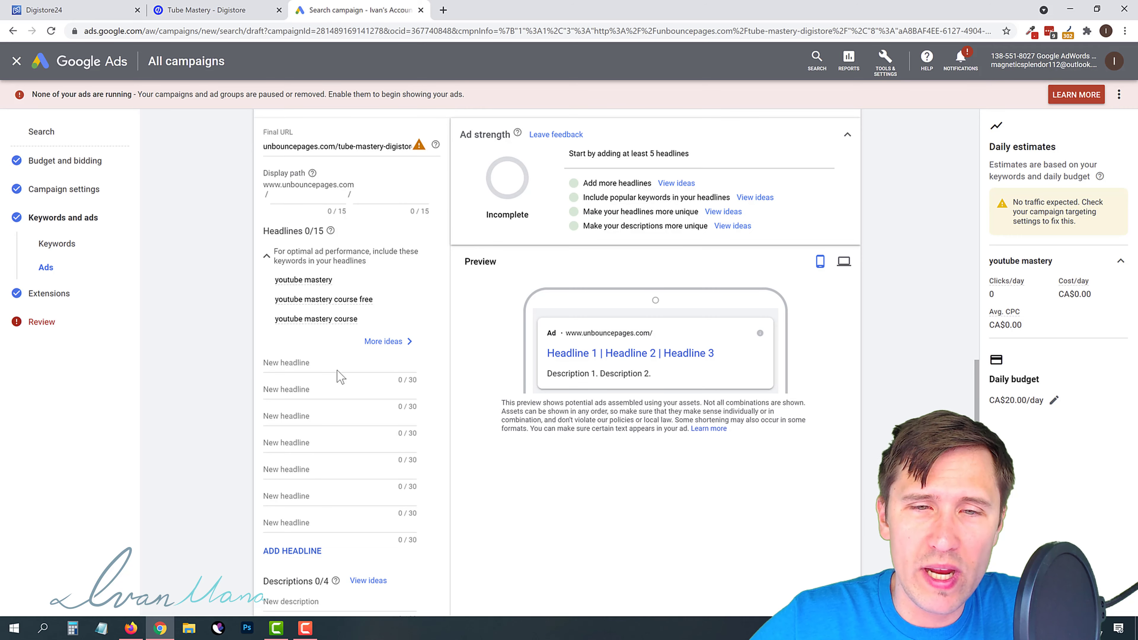
# Enter YouTube Mastery Course as the first headline of the responsive search ad.
pyautogui.click(307, 363)
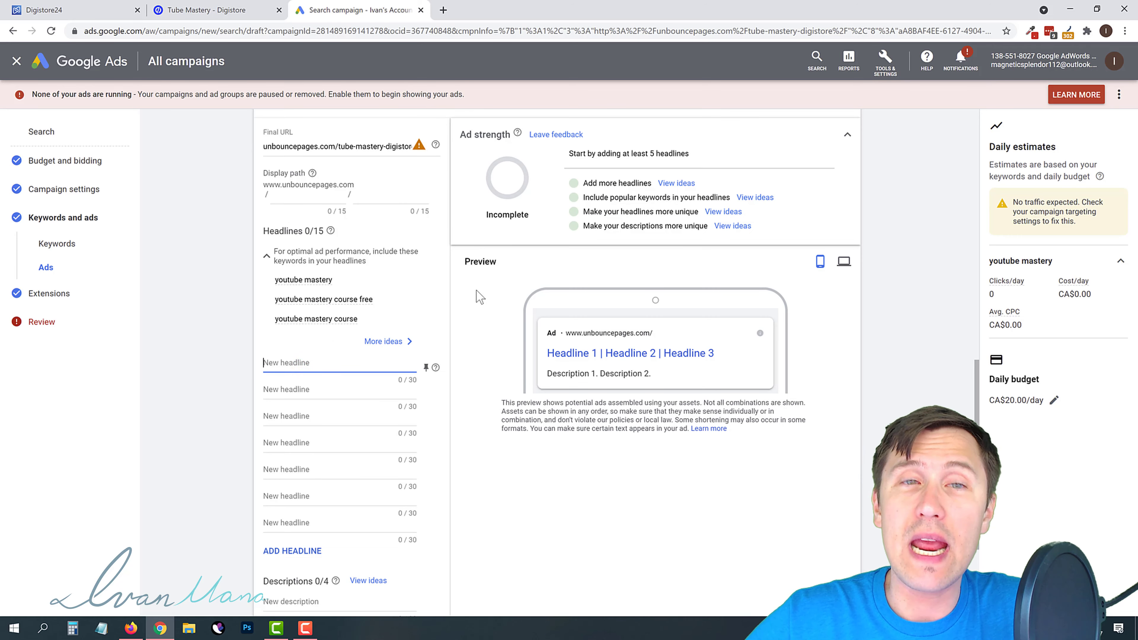
pyautogui.scroll(3, 479, 296)
pyautogui.scroll(7, 529, 280)
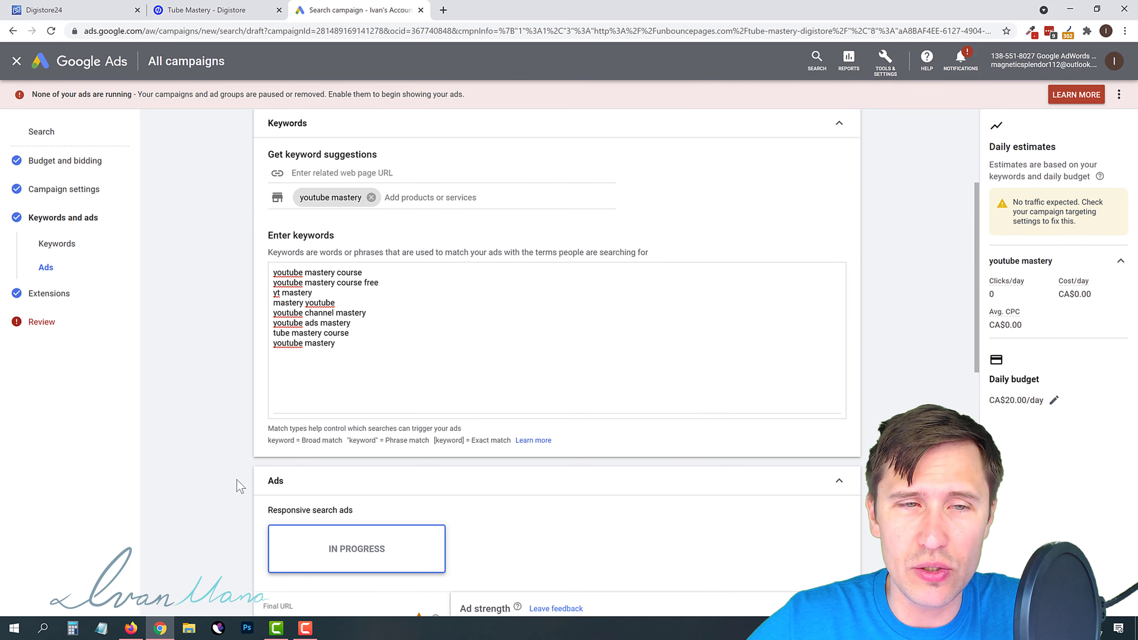
pyautogui.scroll(-10, 241, 489)
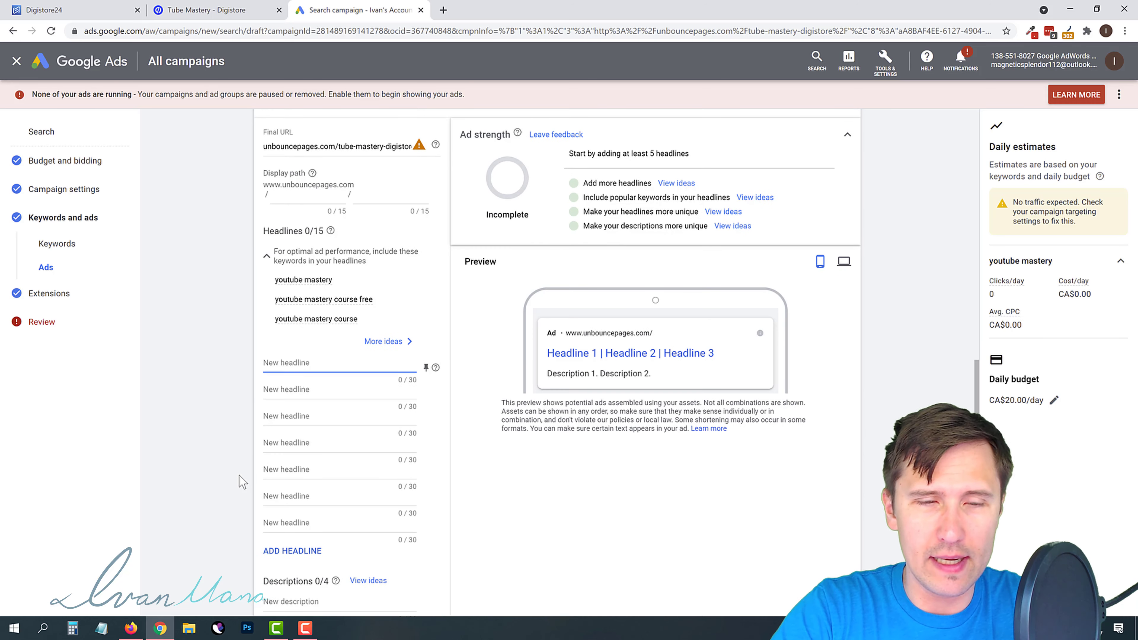
pyautogui.write('YouTube')
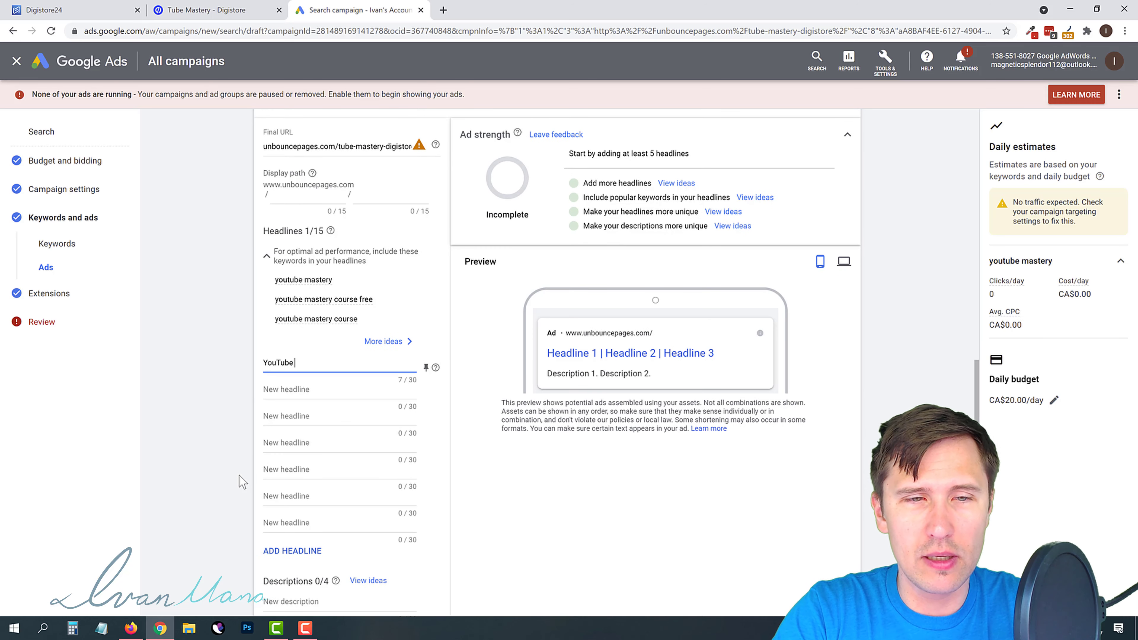
pyautogui.write(' Mastery Course')
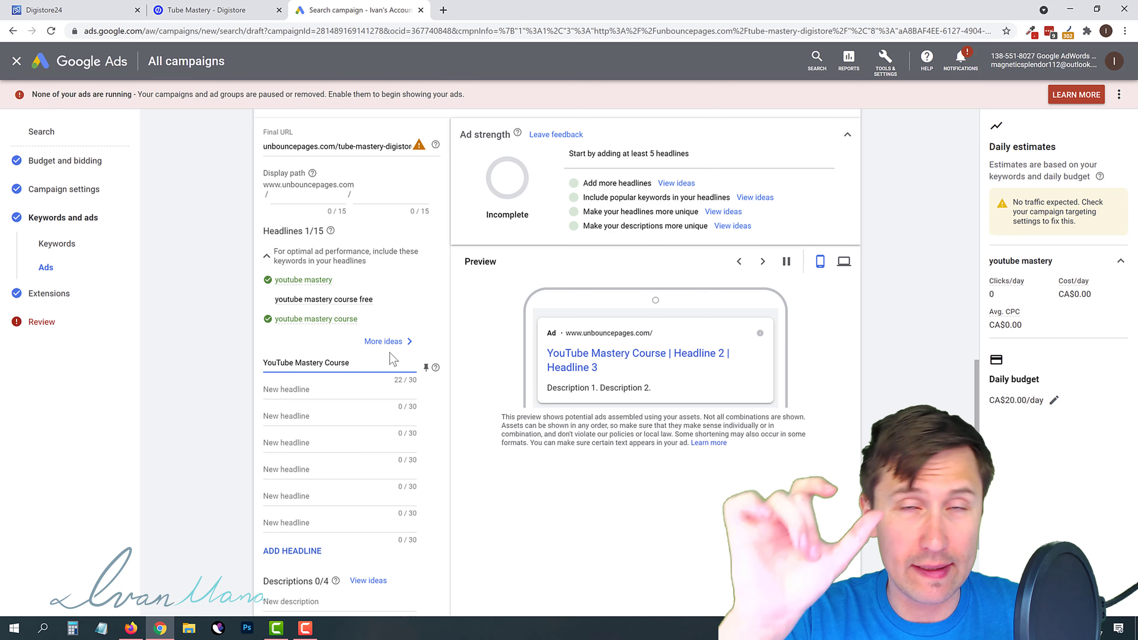
# Pin the YouTube Mastery Course headline so that it shows only in position 1.
pyautogui.click(425, 368)
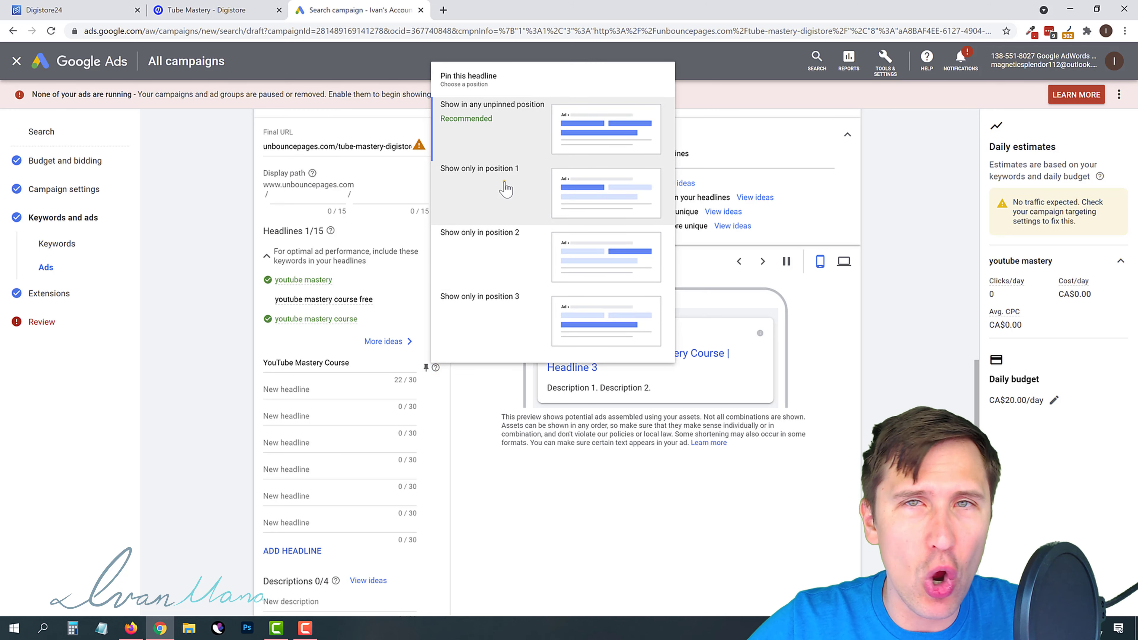
pyautogui.click(506, 188)
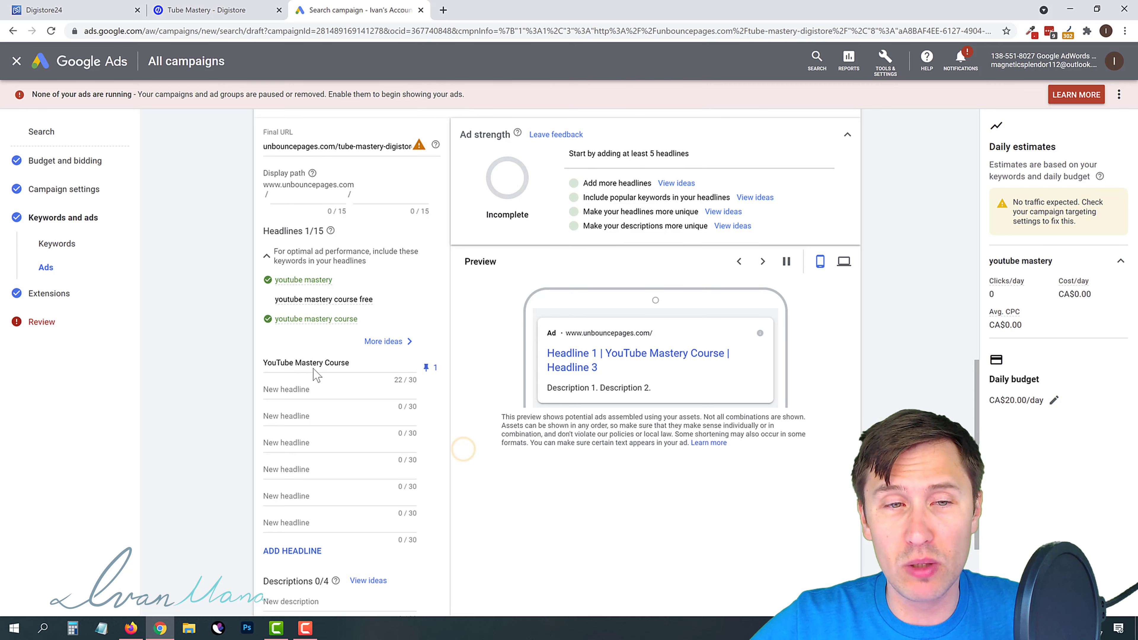
pyautogui.tripleClick(302, 363)
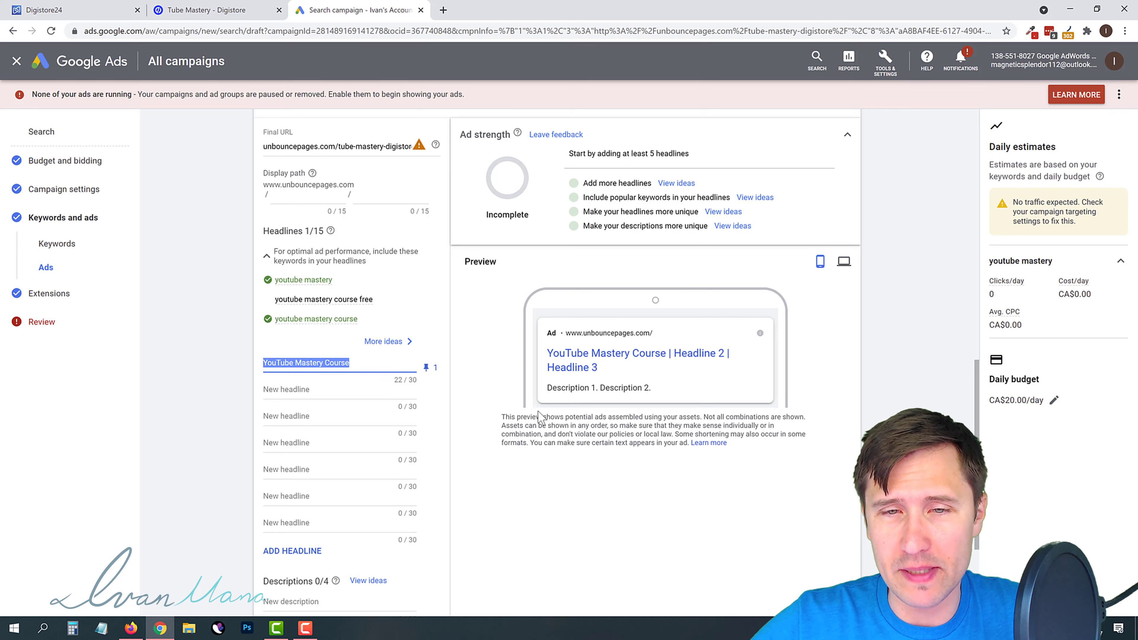
pyautogui.click(527, 475)
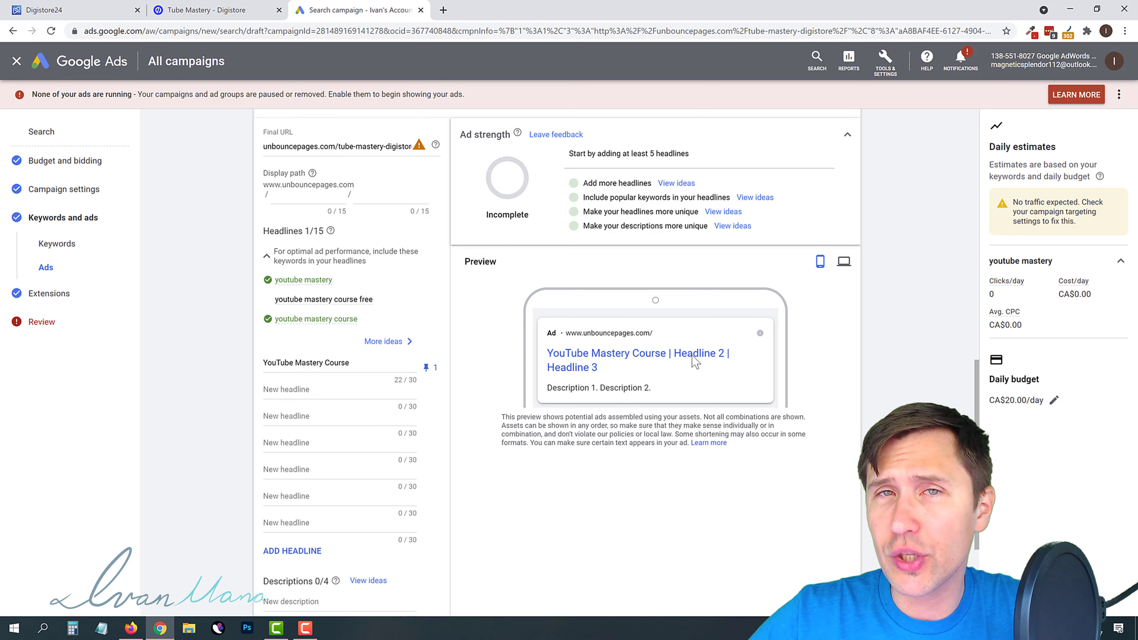
# Enter Get Started Now as the second headline and pin it to show only in position 2.
pyautogui.click(312, 389)
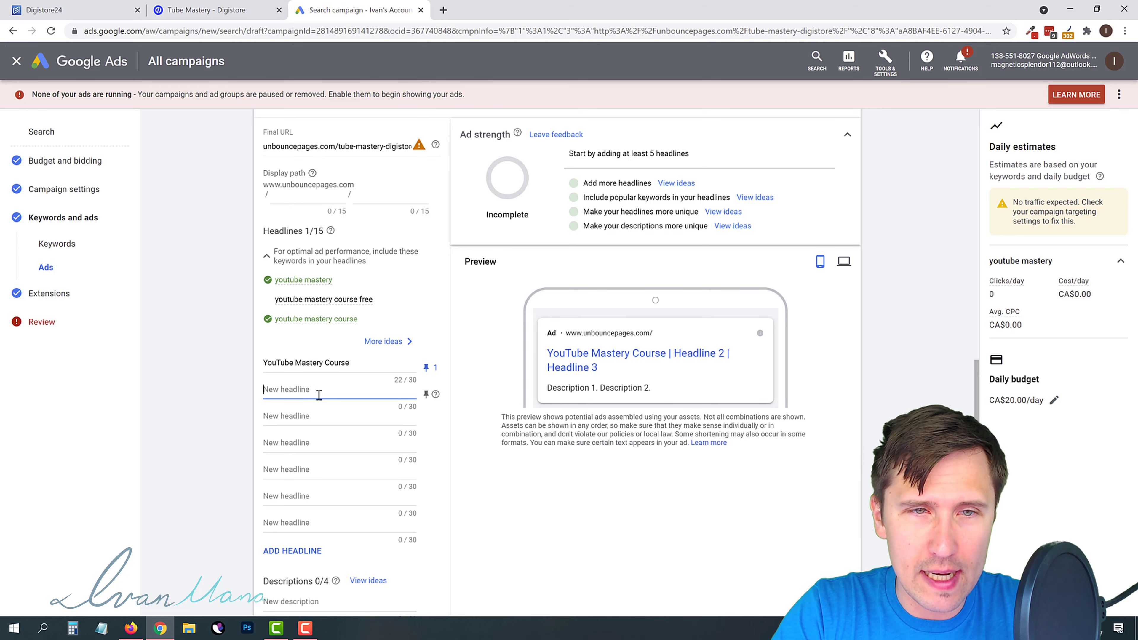
pyautogui.write('Get Started N')
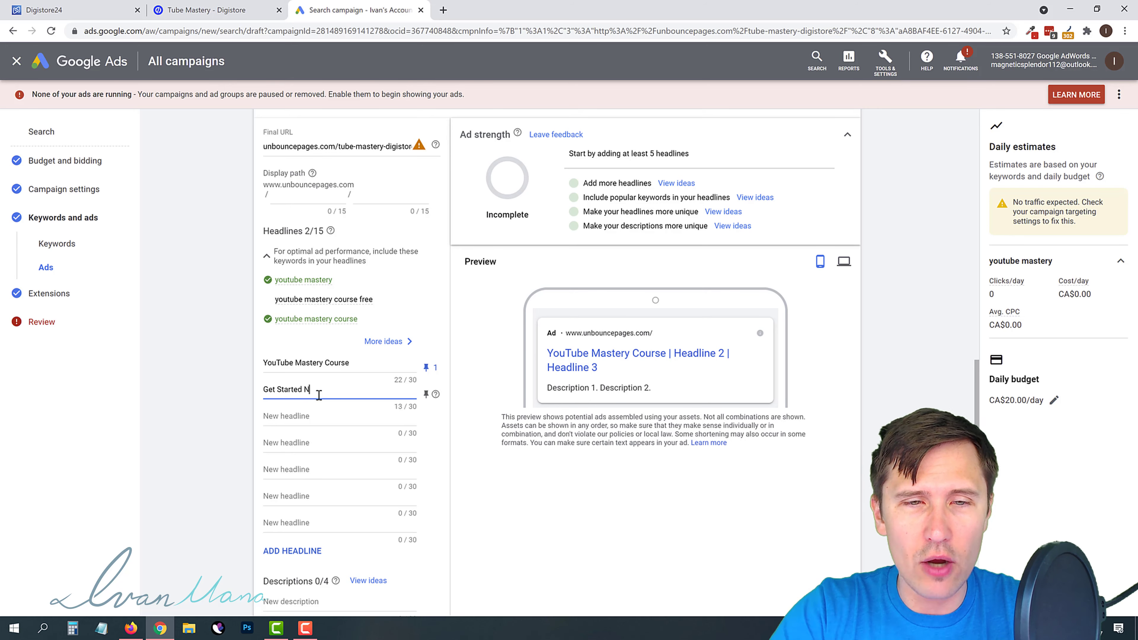
pyautogui.write('ow')
pyautogui.click(423, 394)
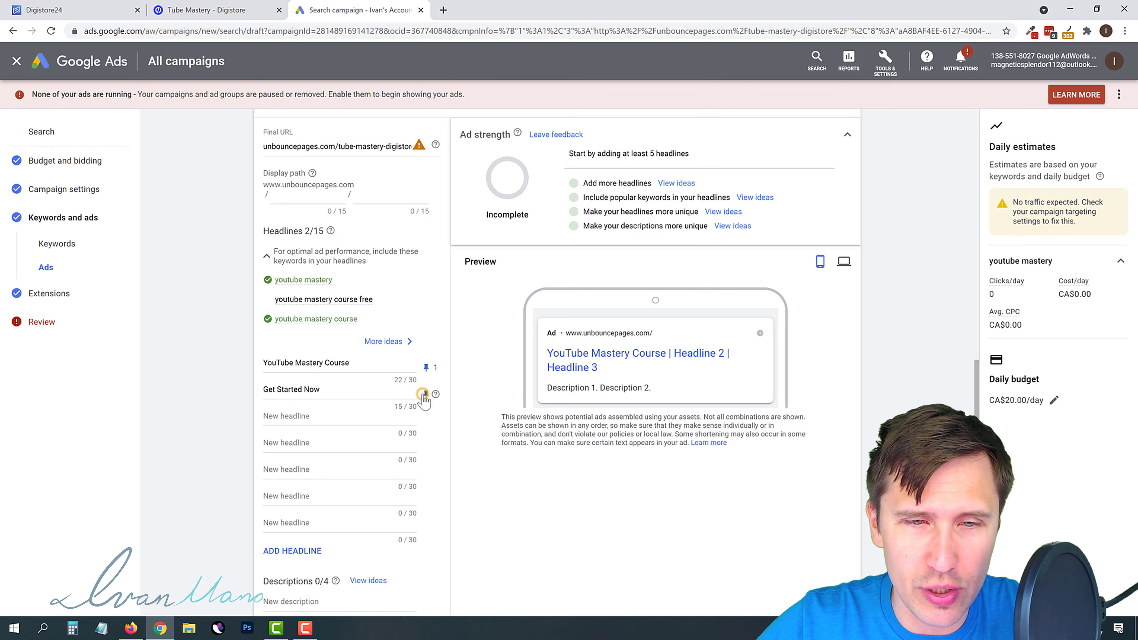
pyautogui.click(498, 270)
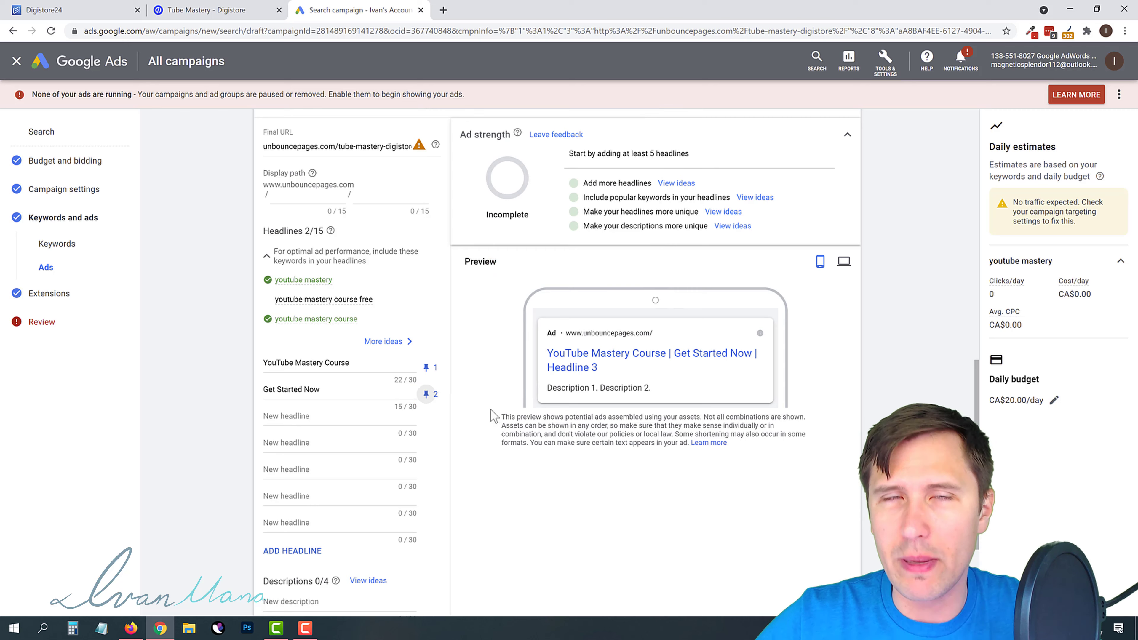
pyautogui.scroll(4, 500, 382)
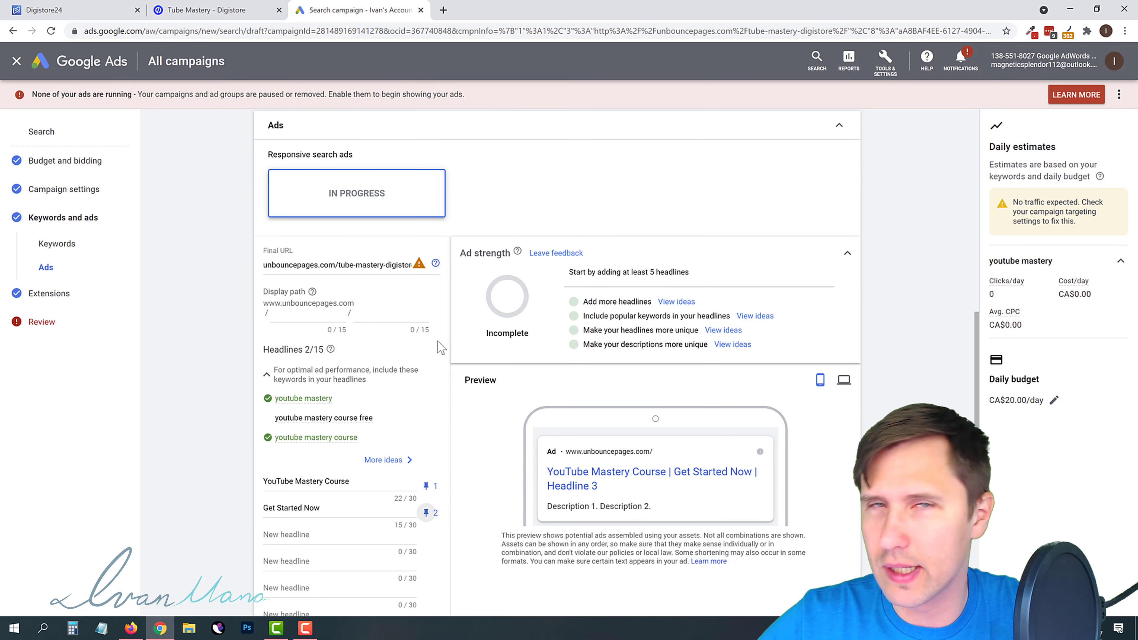
pyautogui.scroll(-4, 446, 340)
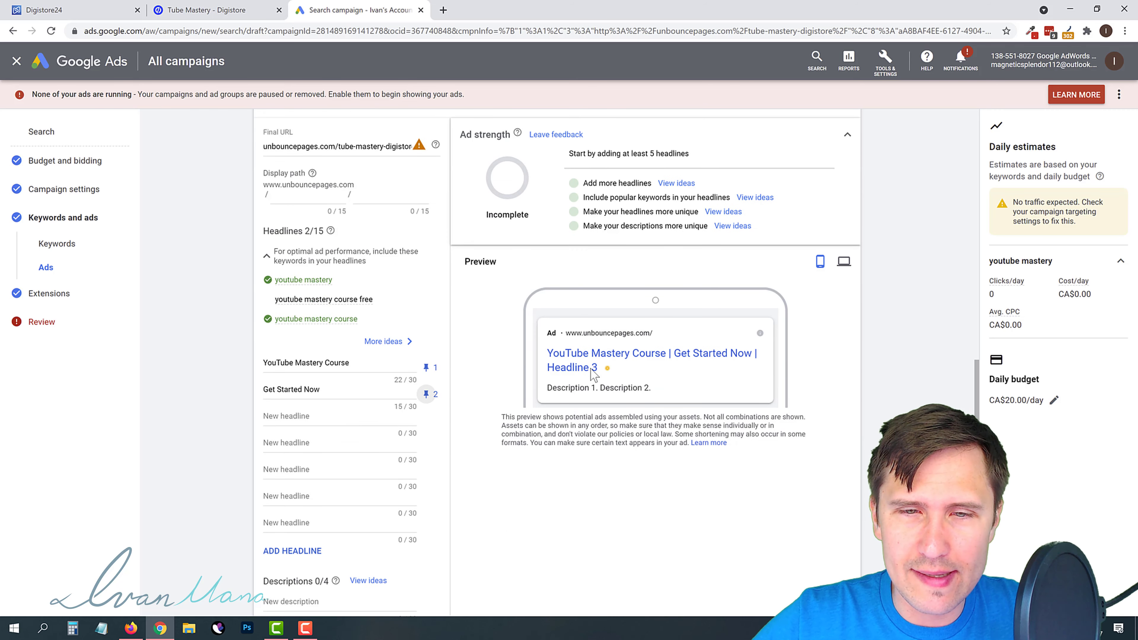
# Review the Tube Mastery and Monetization sales page through its Digistore24 promolink for third-headline wording, and close the page.
pyautogui.moveTo(594, 375); pyautogui.dragTo(545, 372)
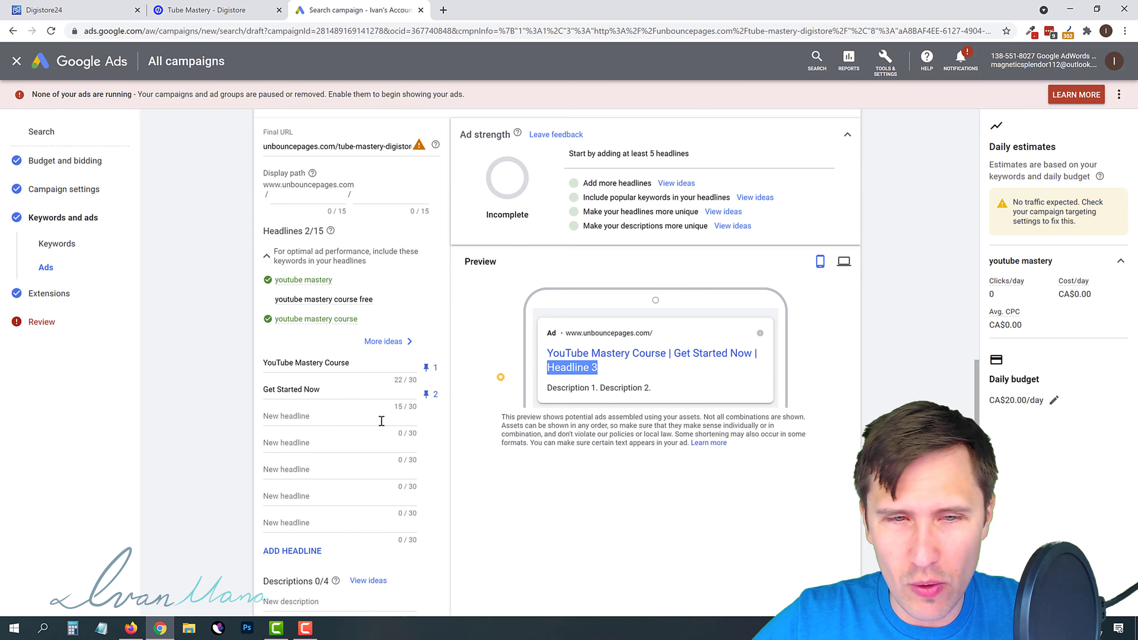
pyautogui.click(355, 417)
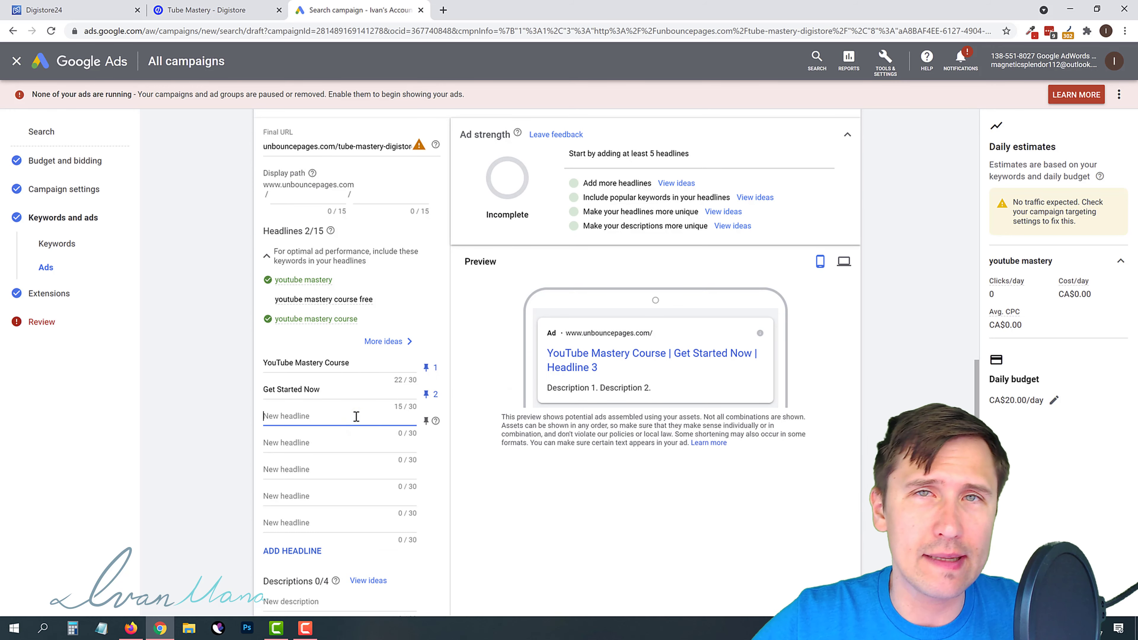
pyautogui.scroll(-1, 519, 421)
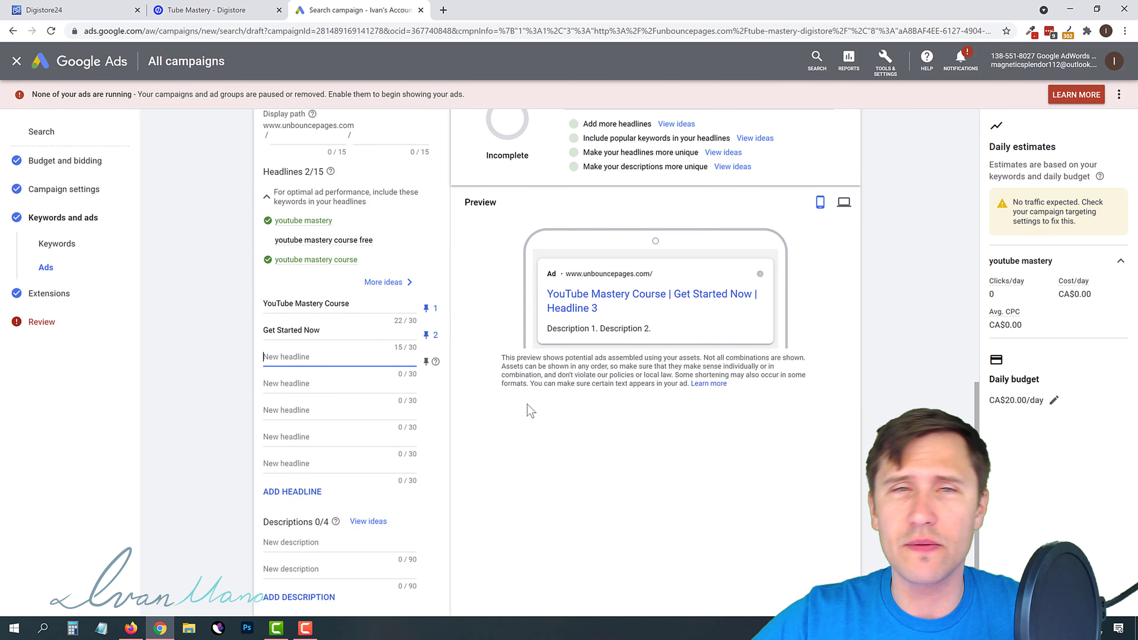
pyautogui.click(250, 14)
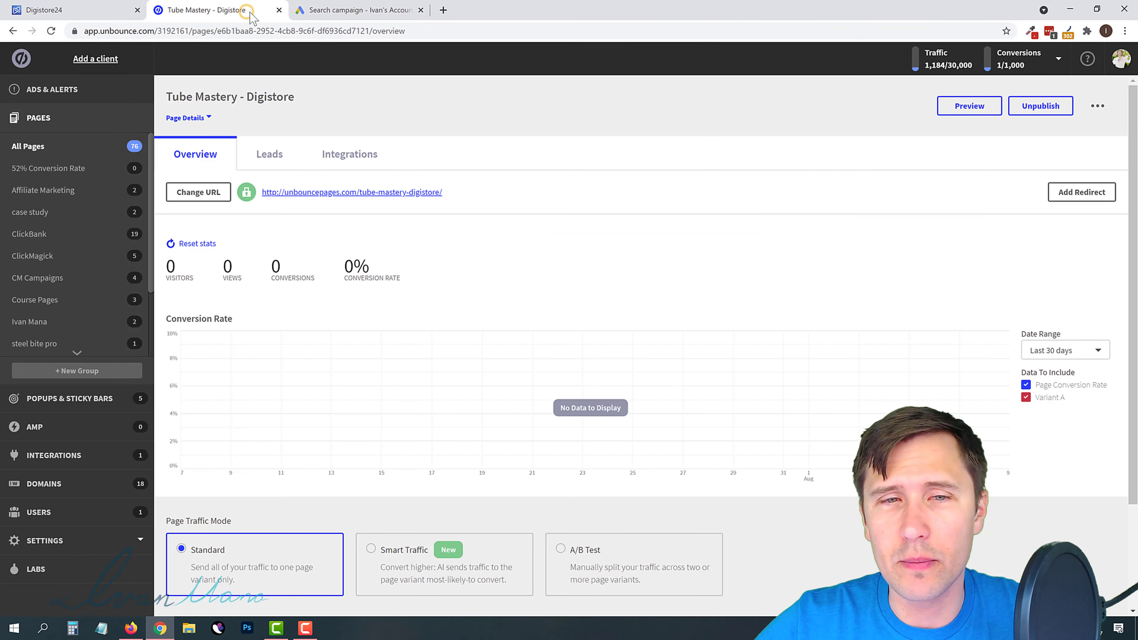
pyautogui.click(67, 10)
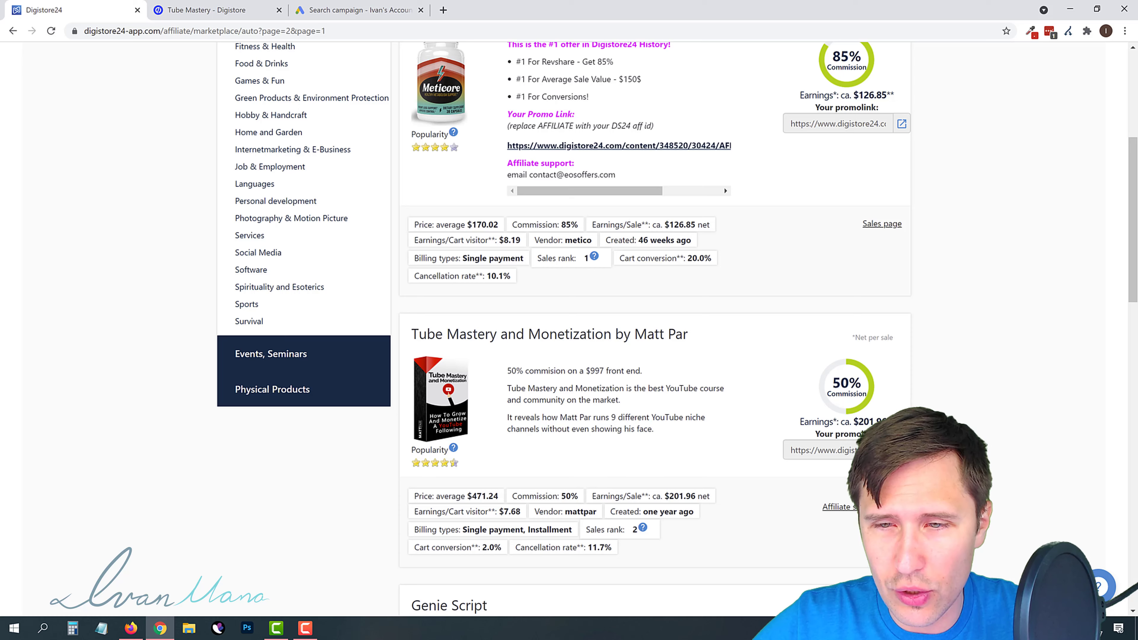
pyautogui.click(901, 450)
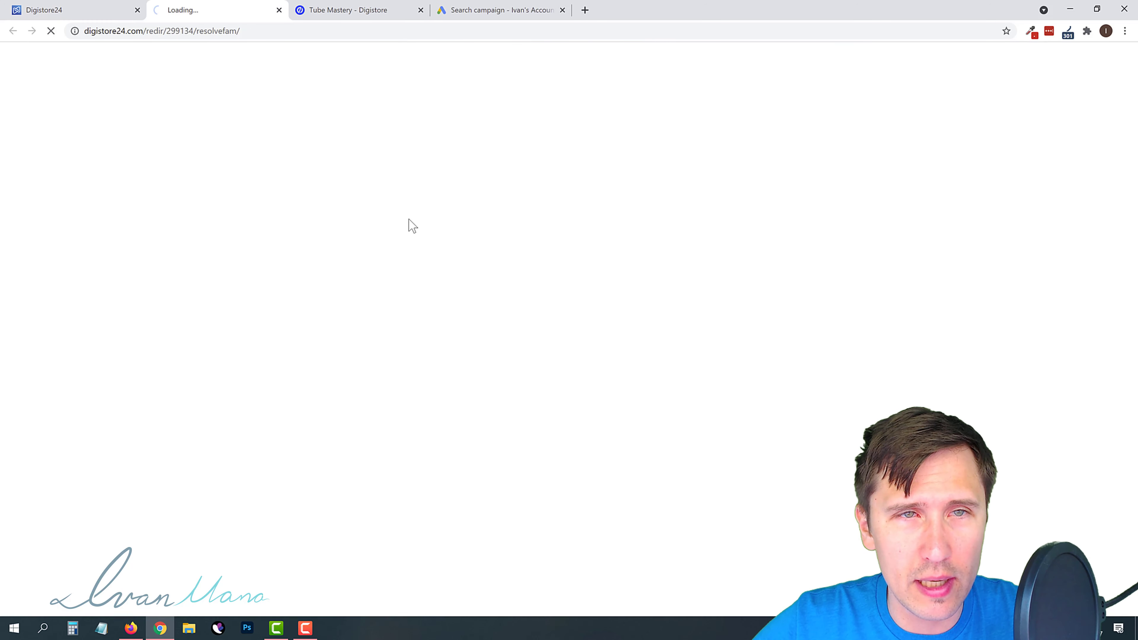
pyautogui.scroll(-5, 477, 297)
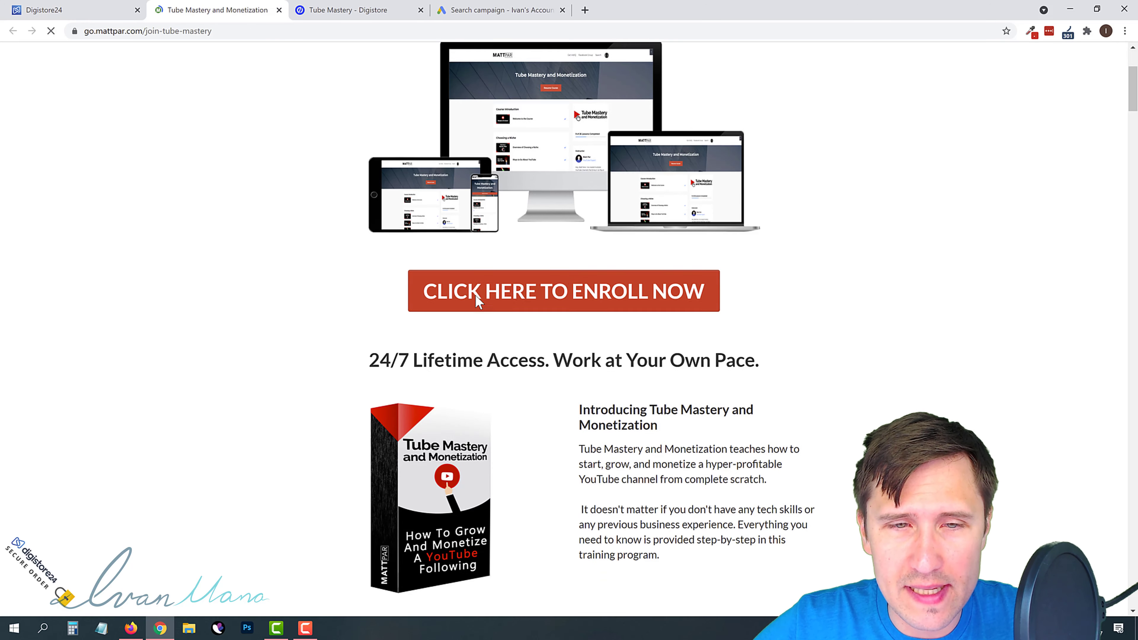
pyautogui.moveTo(375, 252); pyautogui.dragTo(540, 251)
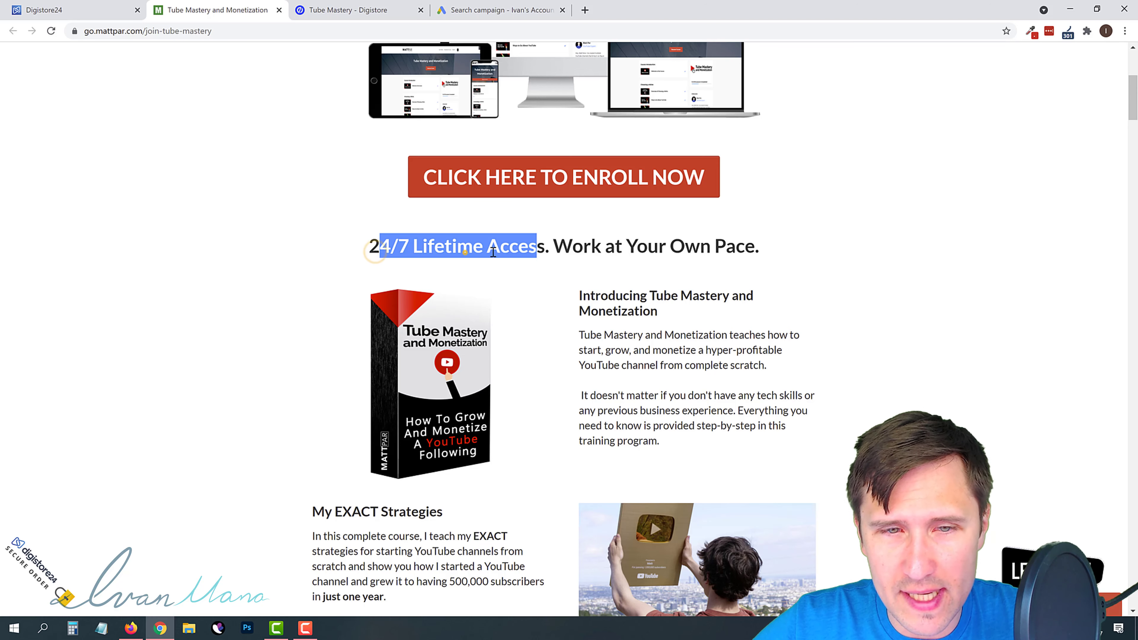
pyautogui.click(464, 251)
pyautogui.click(279, 10)
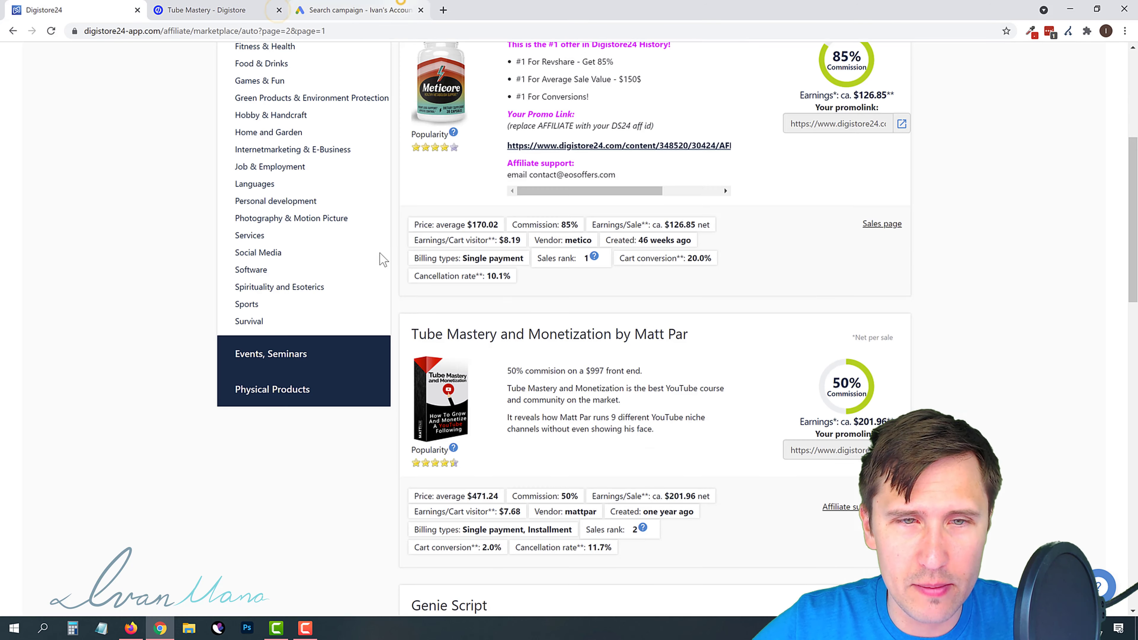
# In the Google Ads draft, enter 24/7 Lifetime Access as the third headline and pin it to position 3.
pyautogui.click(398, 10)
pyautogui.click(292, 357)
pyautogui.write('24/7 Lifetime')
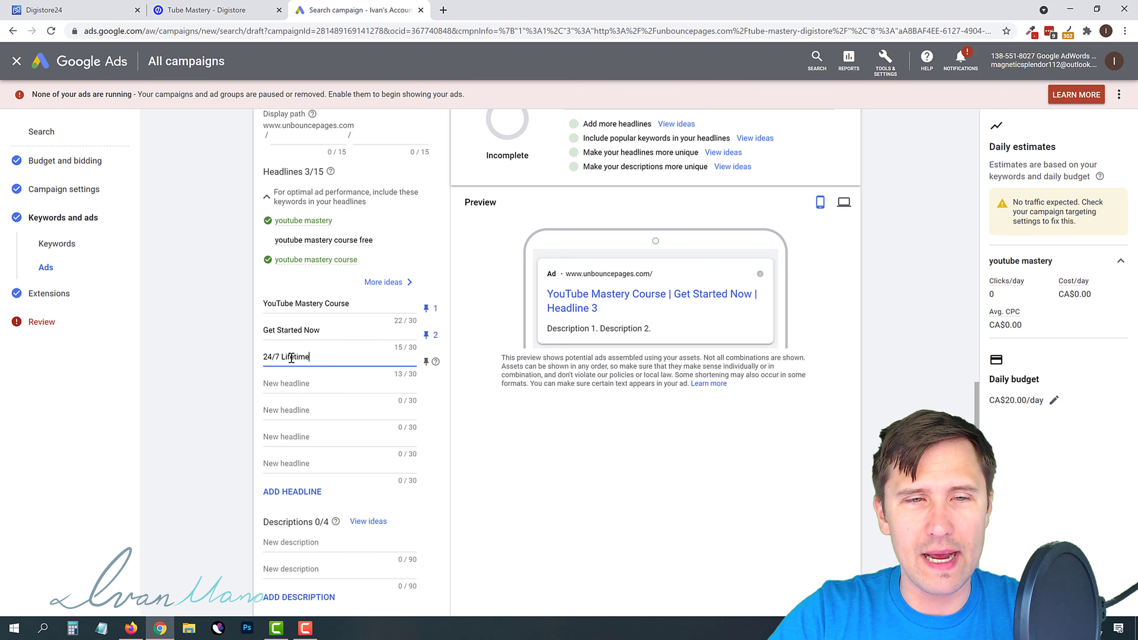
pyautogui.write(' Access')
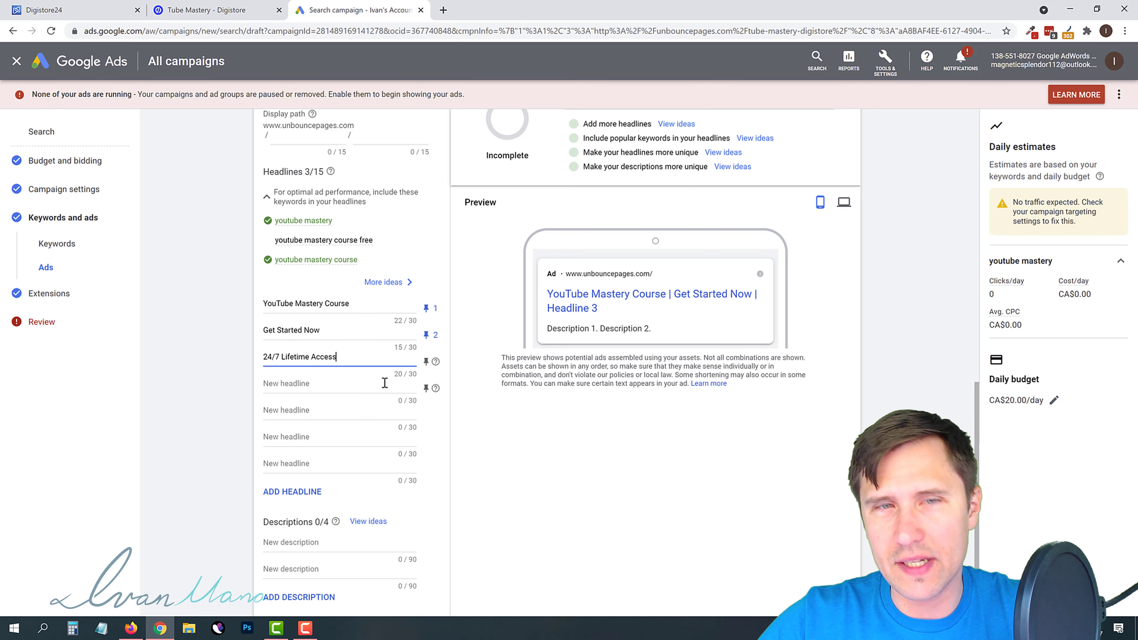
pyautogui.click(426, 362)
pyautogui.click(517, 323)
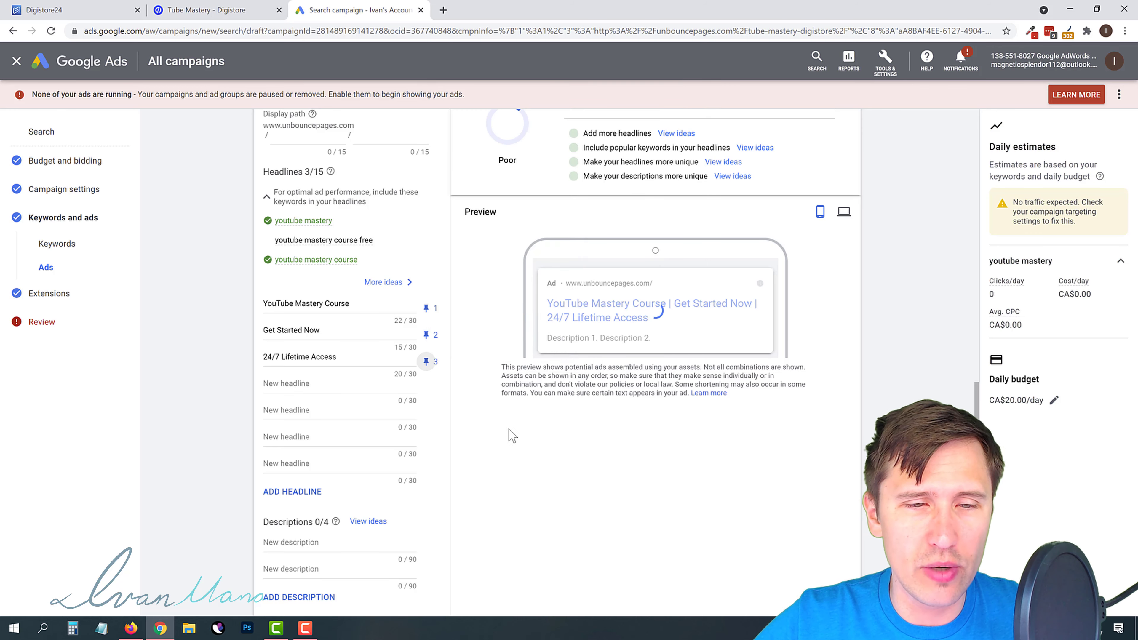
# Copy the paragraph introducing what Tube Mastery and Monetization teaches from the offer's sales page, opened through Digistore24.
pyautogui.scroll(-1, 299, 494)
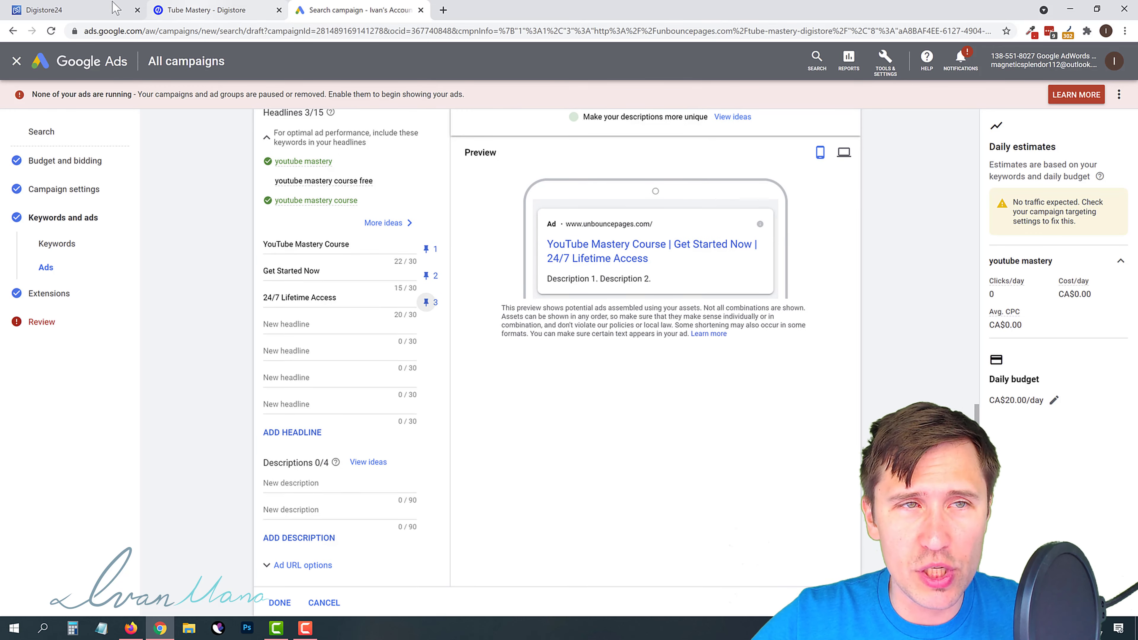
pyautogui.click(99, 8)
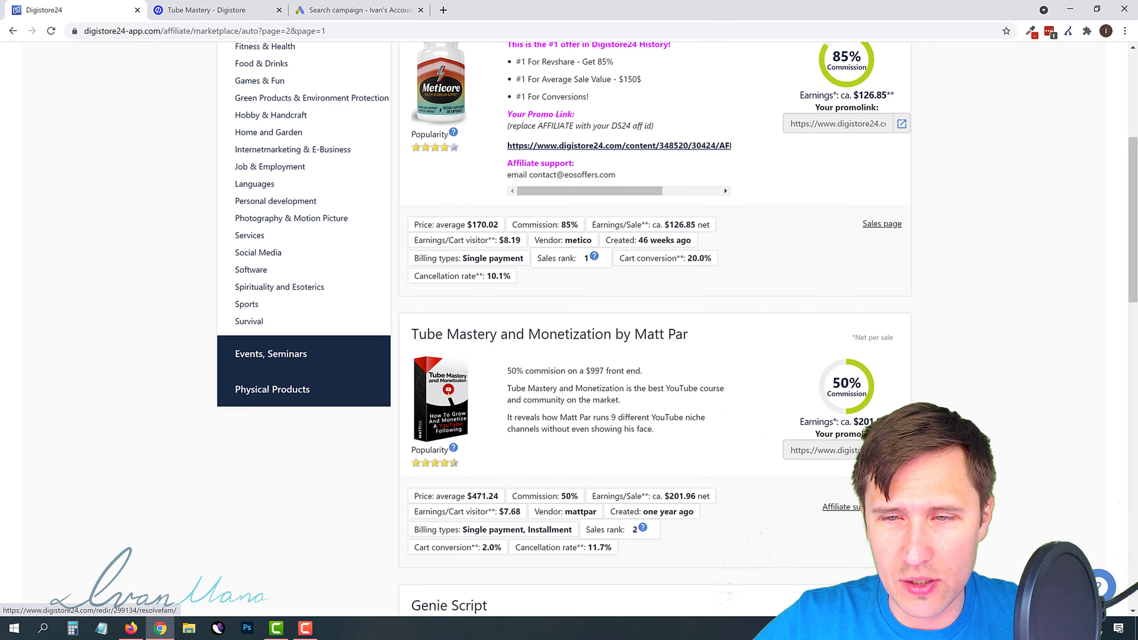
pyautogui.click(881, 495)
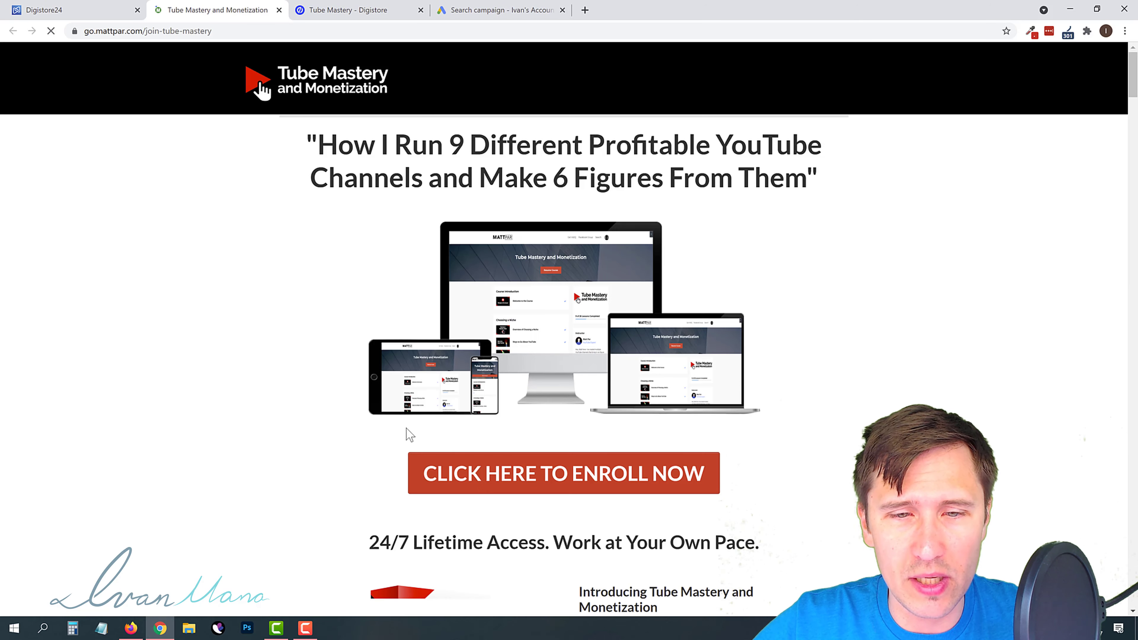
pyautogui.scroll(-4, 692, 469)
pyautogui.scroll(-1, 712, 426)
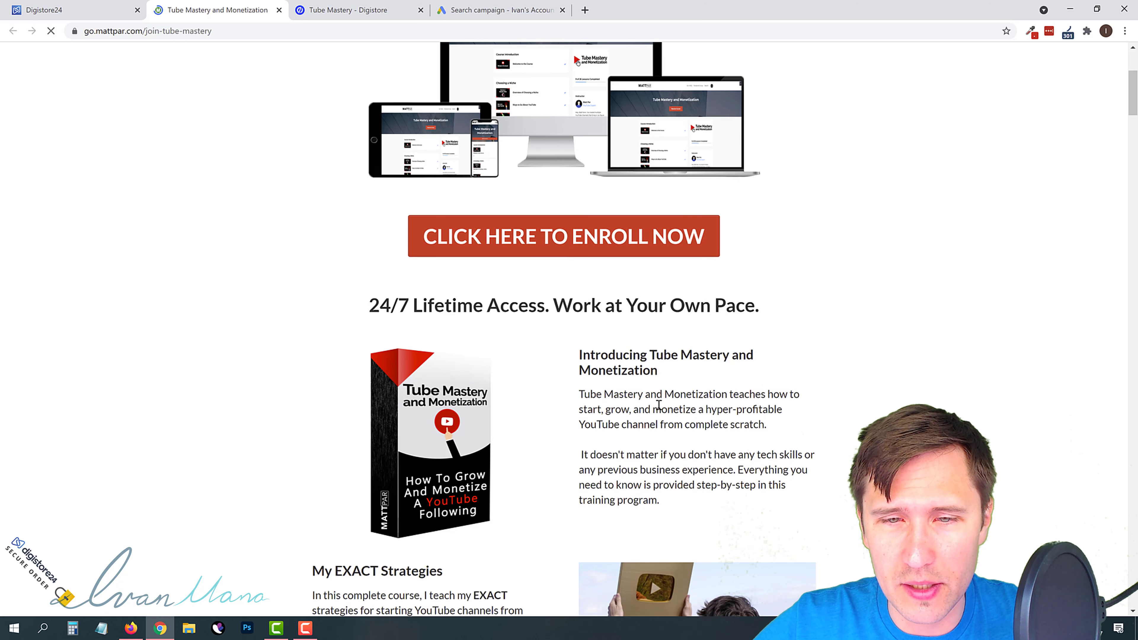
pyautogui.doubleClick(667, 411)
pyautogui.tripleClick(667, 410)
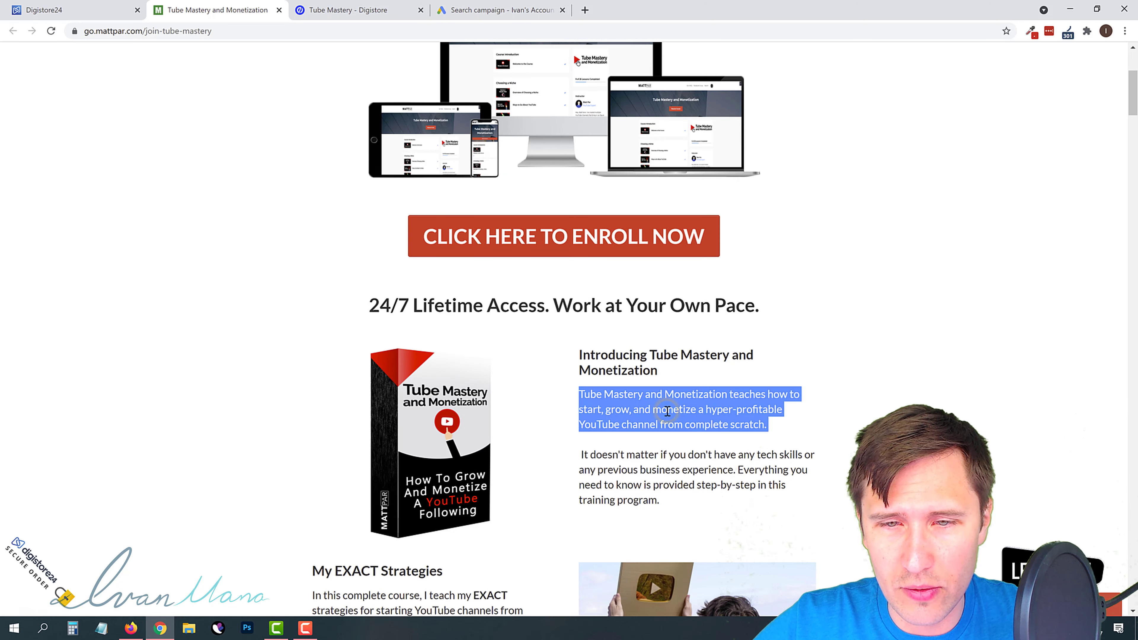
pyautogui.rightClick(667, 411)
pyautogui.click(704, 424)
# Paste the copied sales-page paragraph as the first description of the responsive search ad in Google Ads.
pyautogui.click(497, 10)
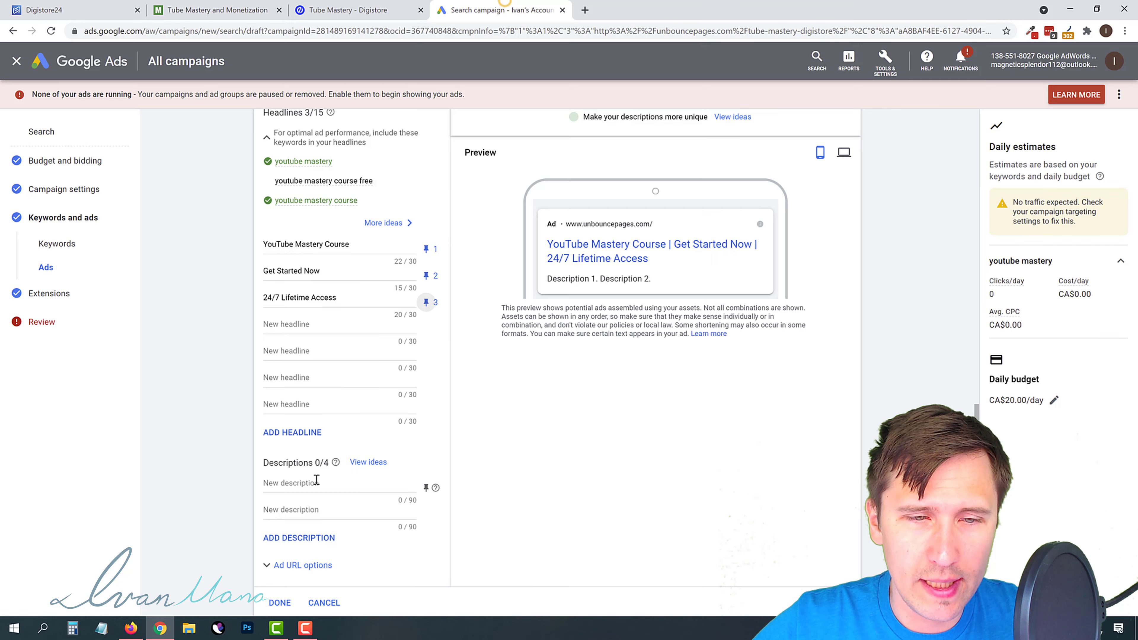
pyautogui.rightClick(317, 481)
pyautogui.click(362, 370)
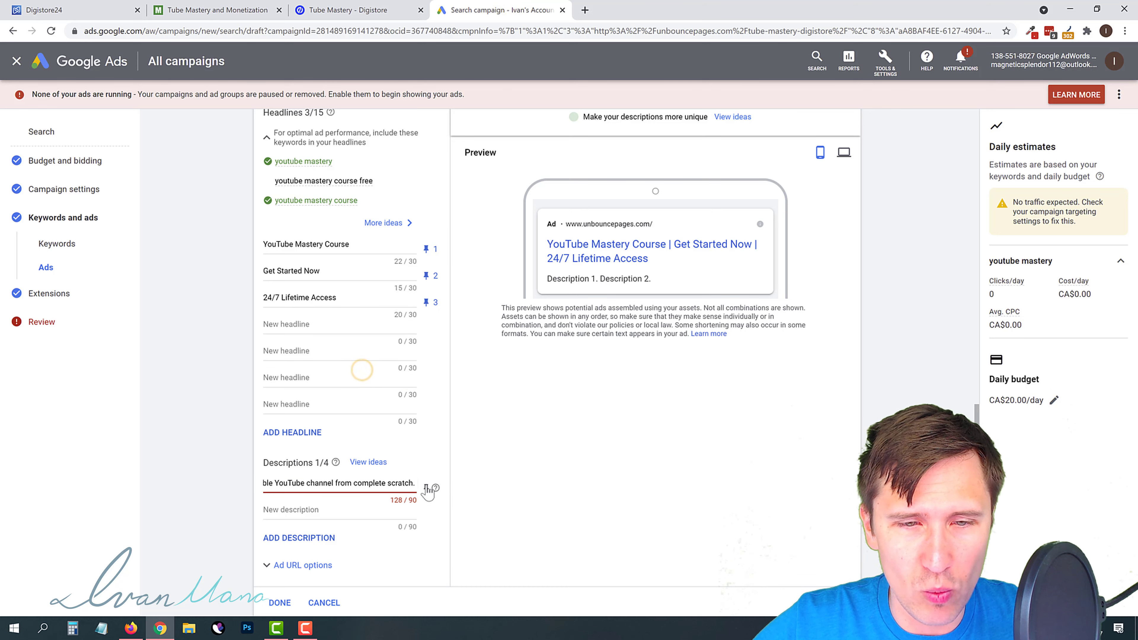
pyautogui.moveTo(400, 483); pyautogui.dragTo(214, 480)
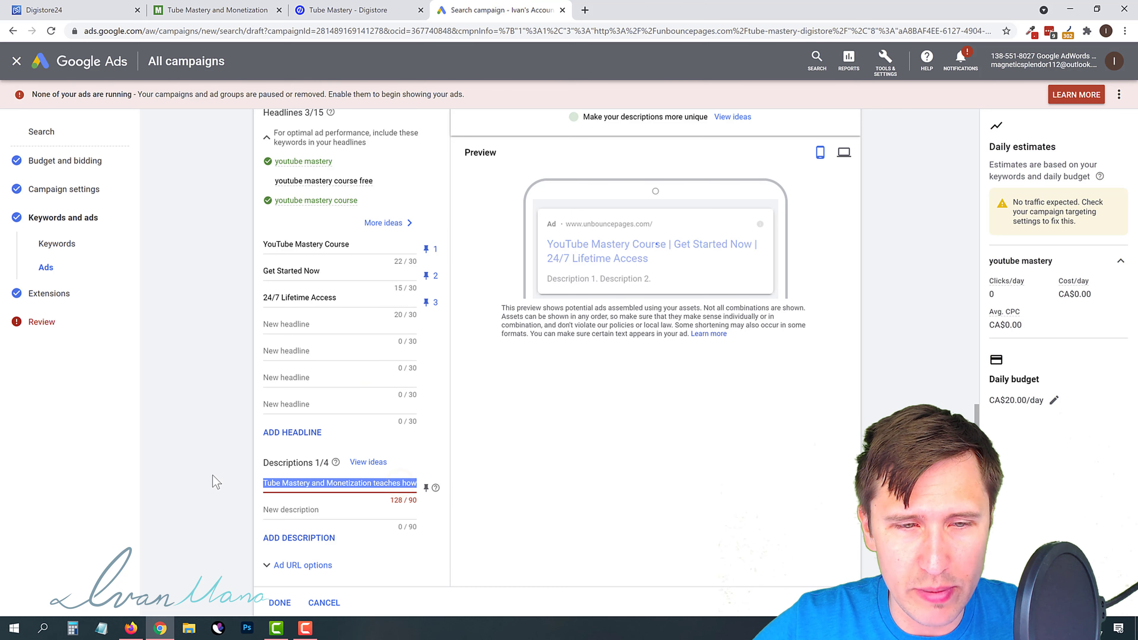
pyautogui.click(323, 486)
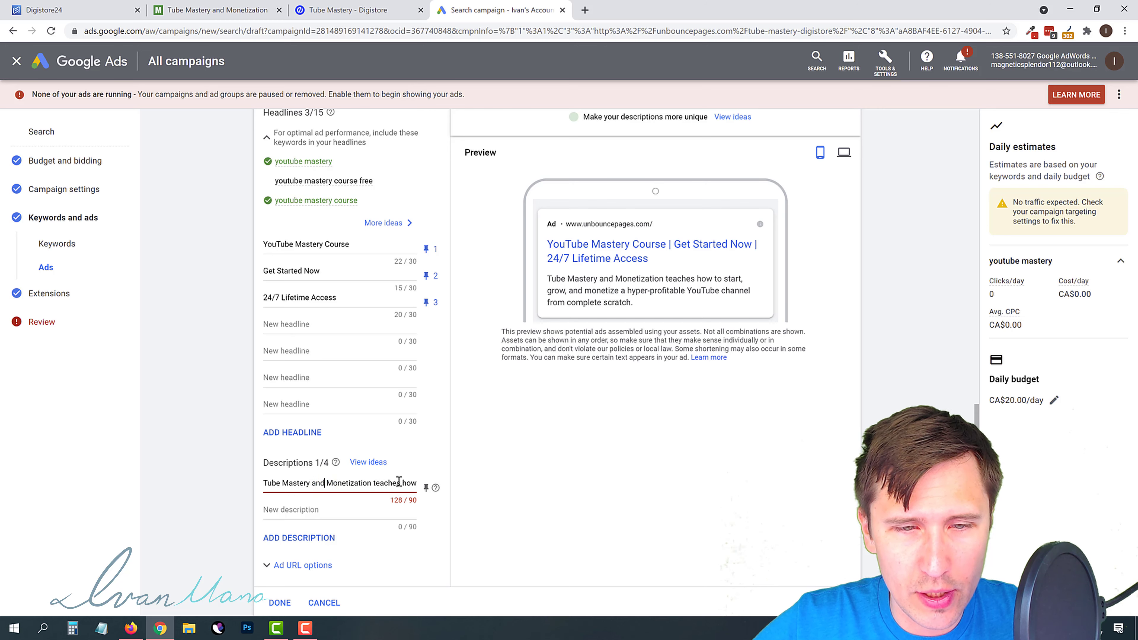
# Replace "Tube Mastery and Monetization teaches" with "Learn" in the first description and capitalize "How".
pyautogui.moveTo(347, 486); pyautogui.dragTo(254, 485)
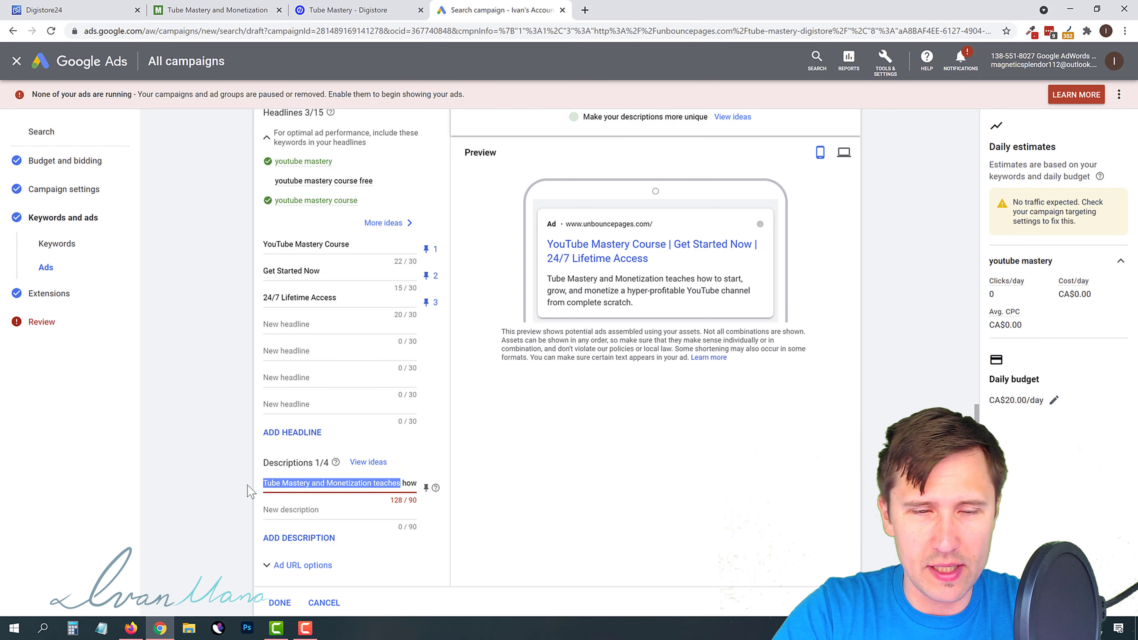
pyautogui.press('BackSpace')
pyautogui.write('Learn how to start, grow, and monetize a hyp')
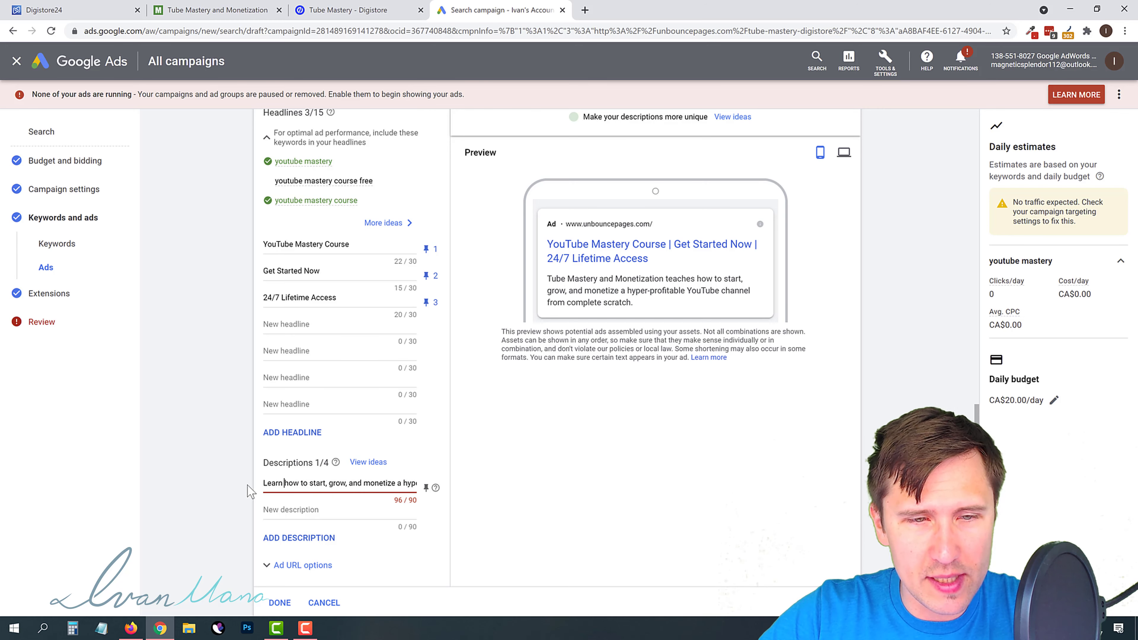
pyautogui.press('BackSpace')
pyautogui.write('H')
pyautogui.press('Right')
pyautogui.press('Right')
pyautogui.press('Right')
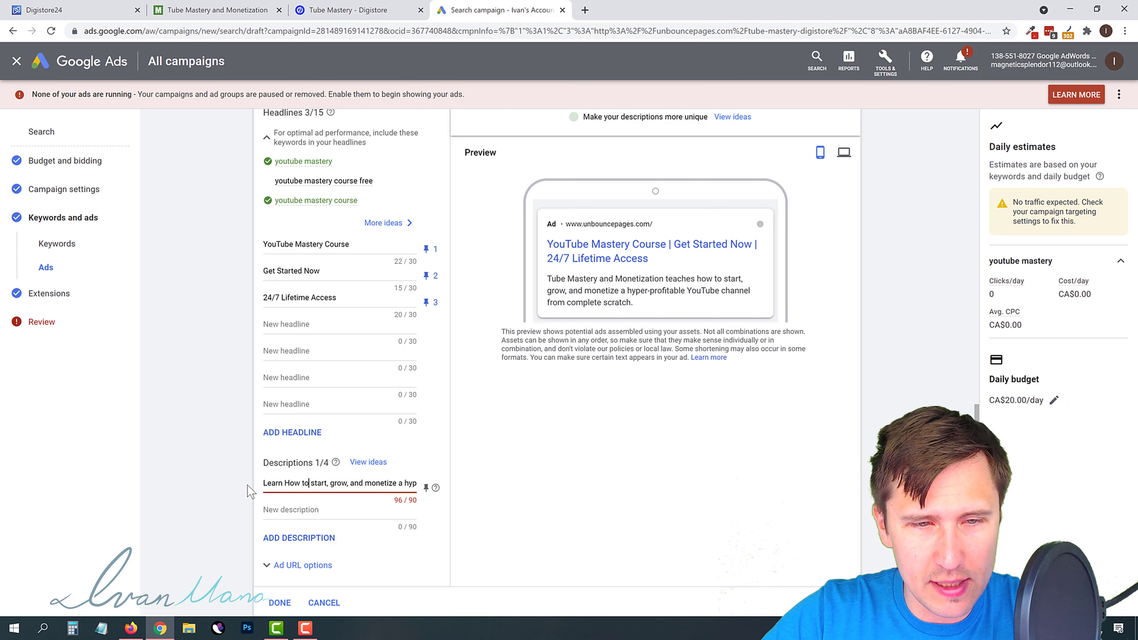
# Capitalize the words "Start" and "Grow" in the first description.
pyautogui.press('Delete')
pyautogui.press('Delete')
pyautogui.press('Delete')
pyautogui.press('Delete')
pyautogui.press('Delete')
pyautogui.write('Start')
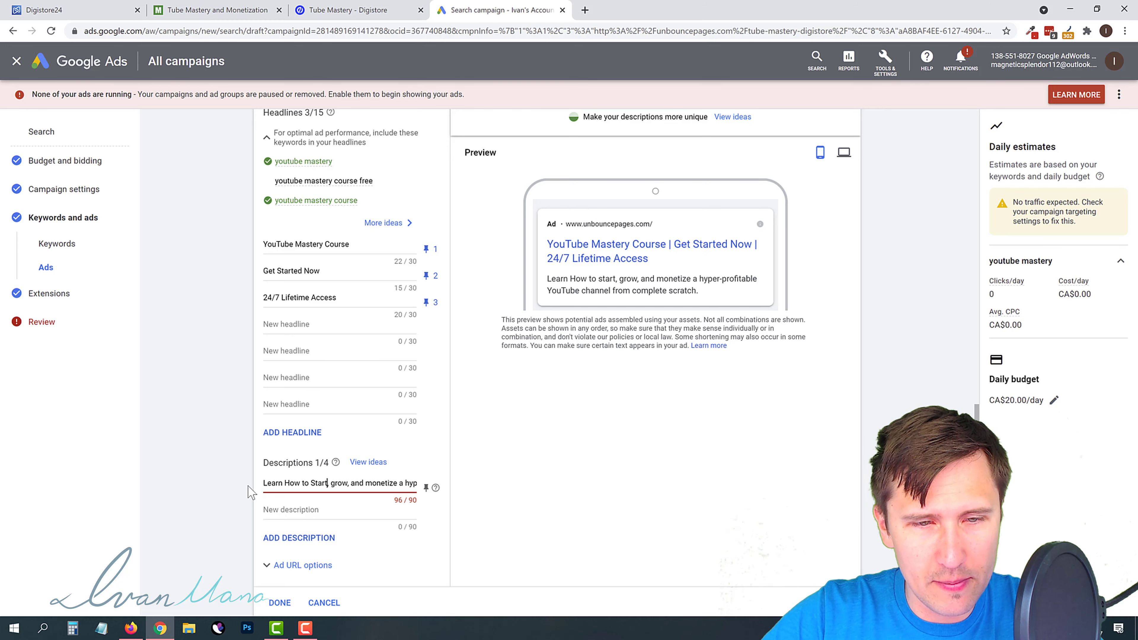
pyautogui.press('Right')
pyautogui.press('Right')
pyautogui.press('Delete')
pyautogui.press('Delete')
pyautogui.press('Delete')
pyautogui.press('Delete')
pyautogui.write('Grow')
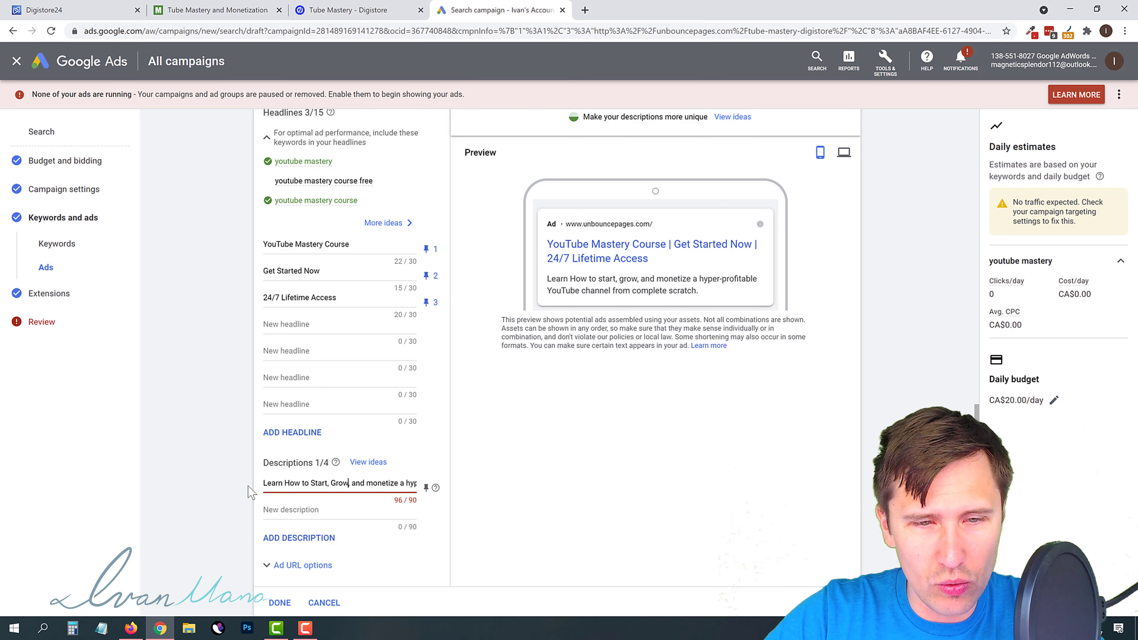
# Replace the comma and "and" after "Grow" with "&" in the first description and capitalize "Monetize".
pyautogui.press('Right')
pyautogui.press('BackSpace')
pyautogui.press('BackSpace')
pyautogui.press('BackSpace')
pyautogui.press('BackSpace')
pyautogui.press('BackSpace')
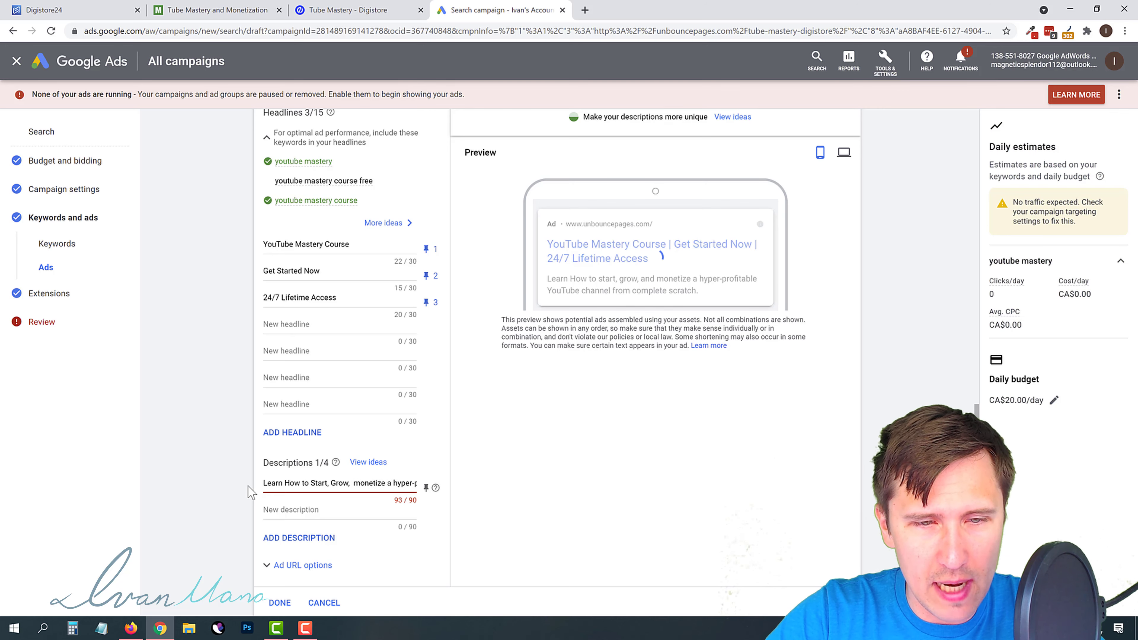
pyautogui.write('&')
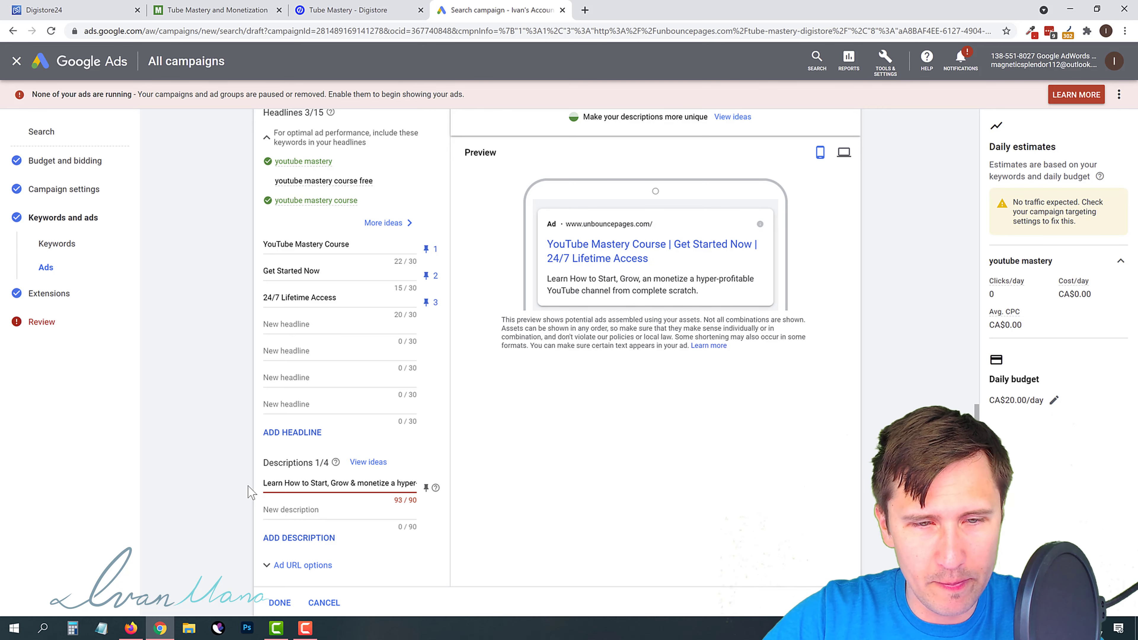
pyautogui.press('BackSpace')
pyautogui.write('M')
pyautogui.press('Right')
pyautogui.press('Right')
pyautogui.press('Right')
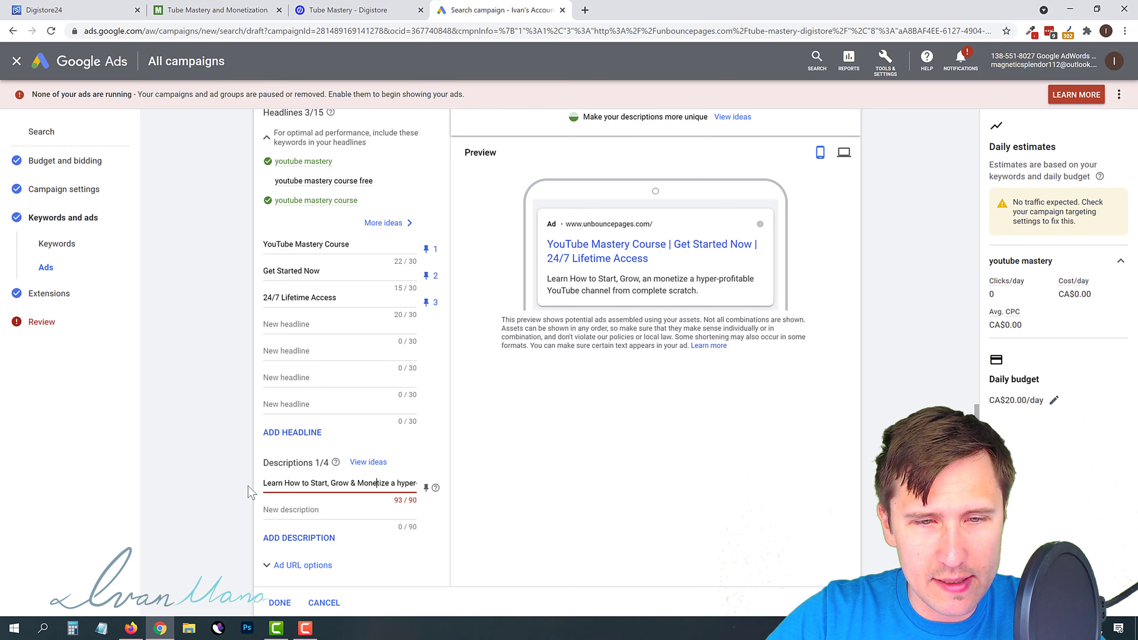
# Capitalize the word "Hyper" in the first description.
pyautogui.press('Right')
pyautogui.press('Right')
pyautogui.press('Right')
pyautogui.press('Right')
pyautogui.press('BackSpace')
pyautogui.write('H')
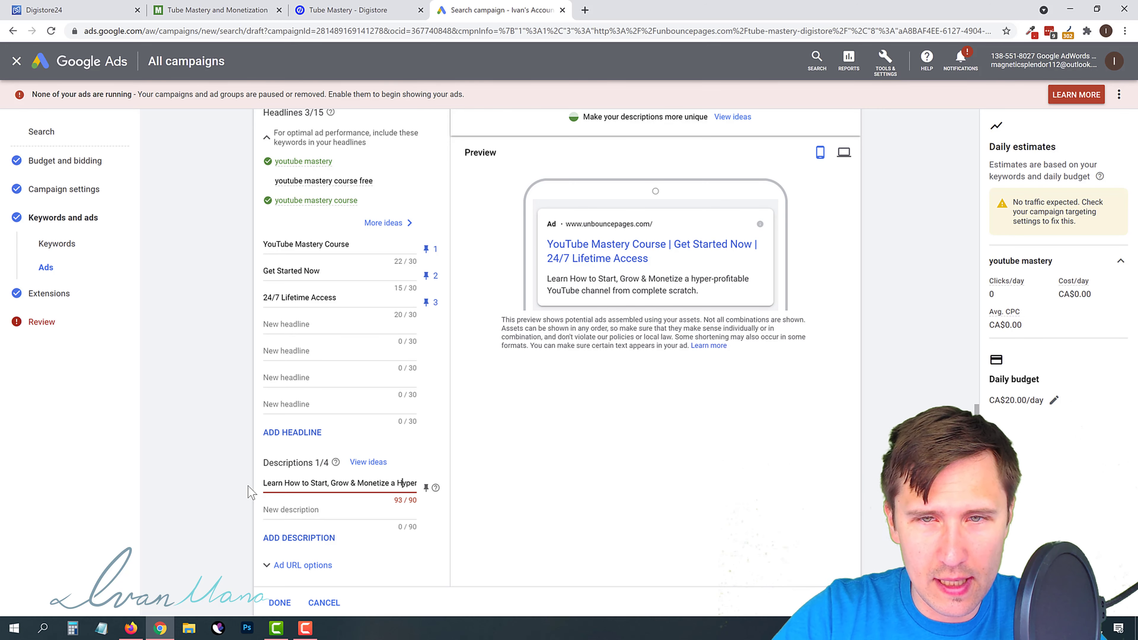
# Capitalize "Profitable" in the first description and remove the "Hyper-" prefix before it.
pyautogui.press('Right')
pyautogui.press('Right')
pyautogui.press('Right')
pyautogui.press('Right')
pyautogui.press('Right')
pyautogui.press('Right')
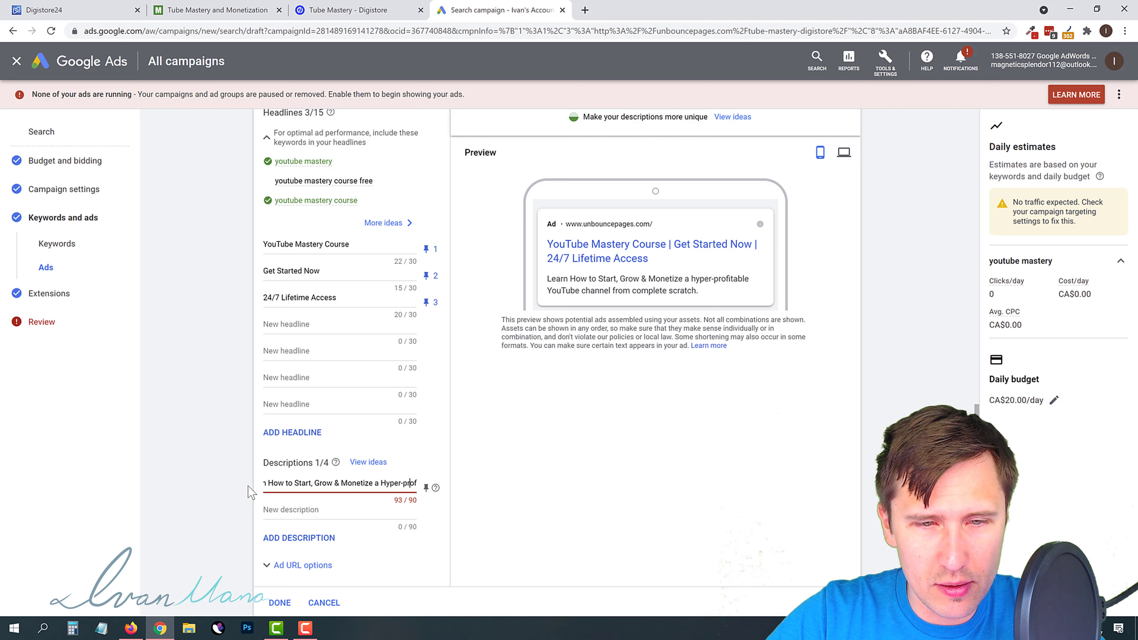
pyautogui.press('BackSpace')
pyautogui.write('P')
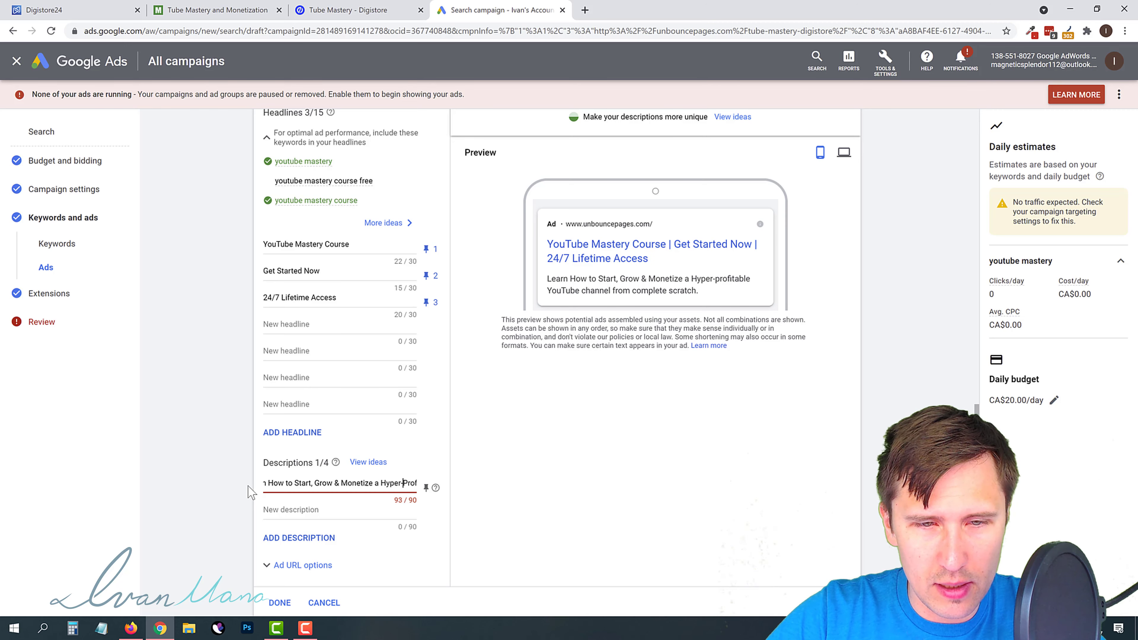
pyautogui.press('BackSpace')
pyautogui.press('BackSpace')
pyautogui.press('BackSpace')
pyautogui.press('BackSpace')
pyautogui.press('BackSpace')
pyautogui.press('BackSpace')
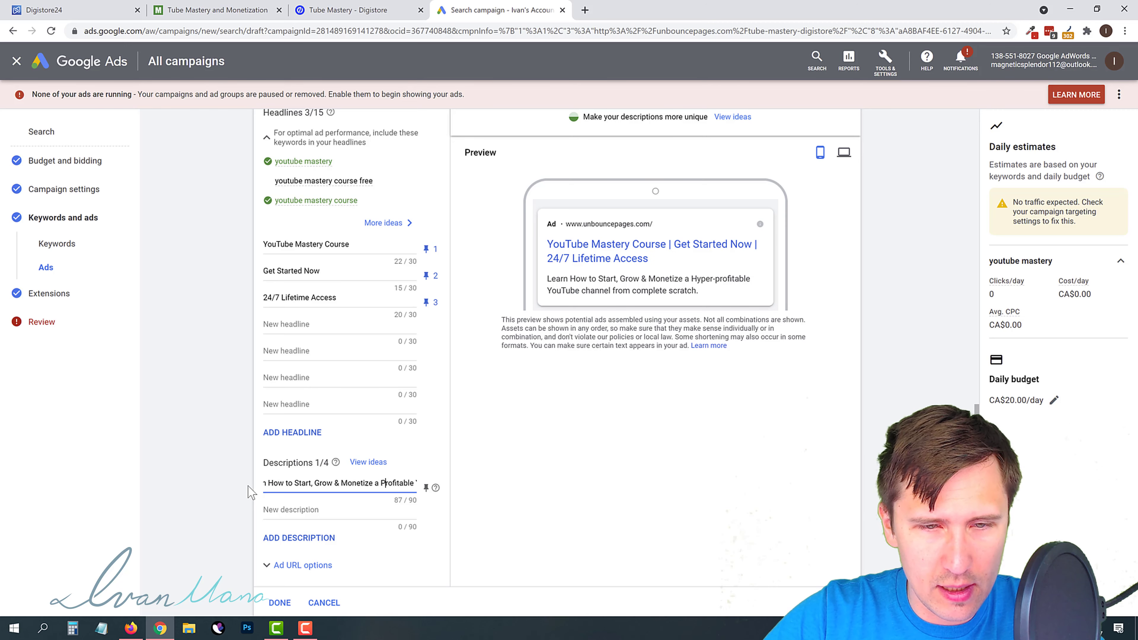
# Capitalize the word "Channel" in the first description.
pyautogui.press('Right')
pyautogui.press('Right')
pyautogui.press('Right')
pyautogui.press('Right')
pyautogui.press('Right')
pyautogui.press('Right')
pyautogui.press('Right')
pyautogui.press('Right')
pyautogui.press('Right')
pyautogui.press('Right')
pyautogui.press('Right')
pyautogui.press('Right')
pyautogui.press('Right')
pyautogui.press('Right')
pyautogui.press('Right')
pyautogui.press('Right')
pyautogui.press('Right')
pyautogui.press('Right')
pyautogui.press('Right')
pyautogui.press('Right')
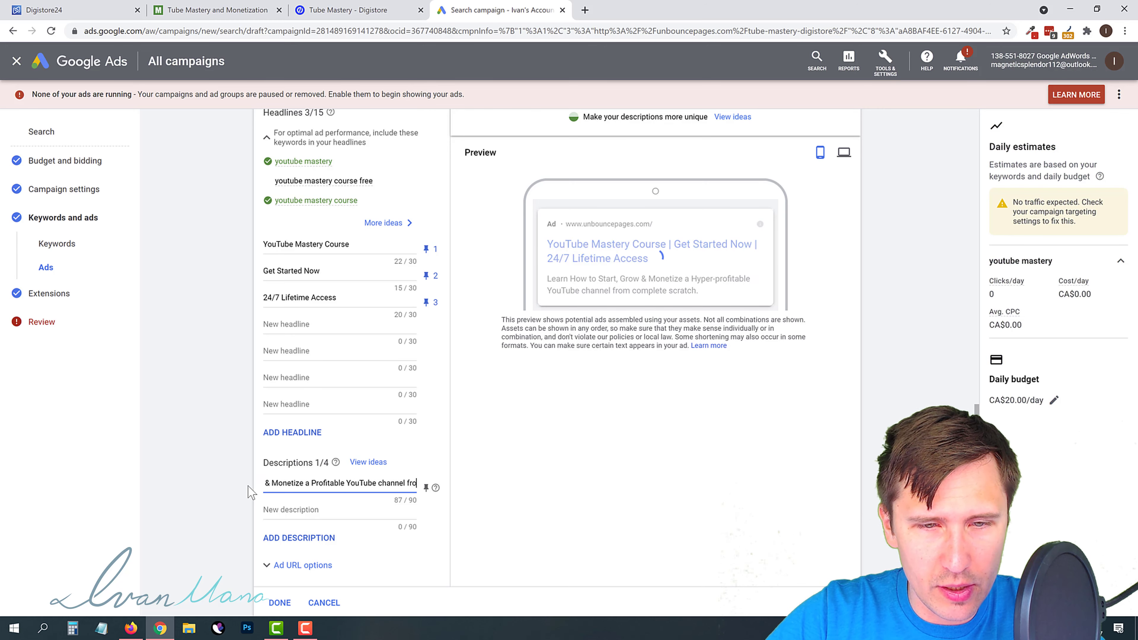
pyautogui.press('Left')
pyautogui.press('Left')
pyautogui.press('Left')
pyautogui.press('Left')
pyautogui.press('Left')
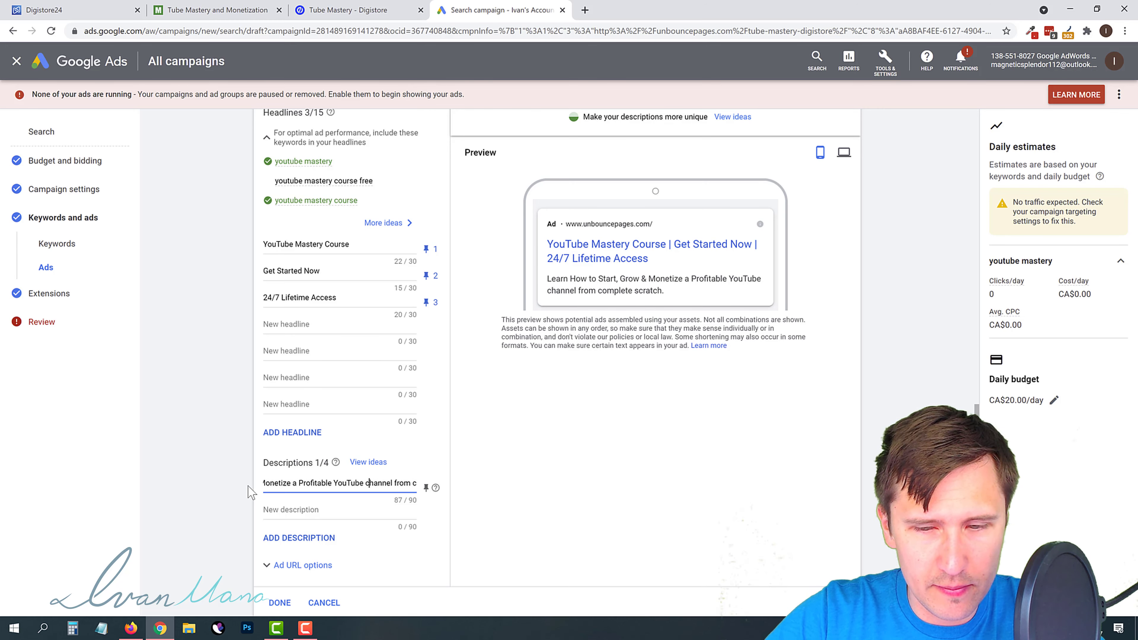
pyautogui.press('BackSpace')
pyautogui.write('C')
# Capitalize the words "From" and "Complete" in the first description.
pyautogui.press('Right')
pyautogui.press('Right')
pyautogui.press('Right')
pyautogui.press('Right')
pyautogui.press('Right')
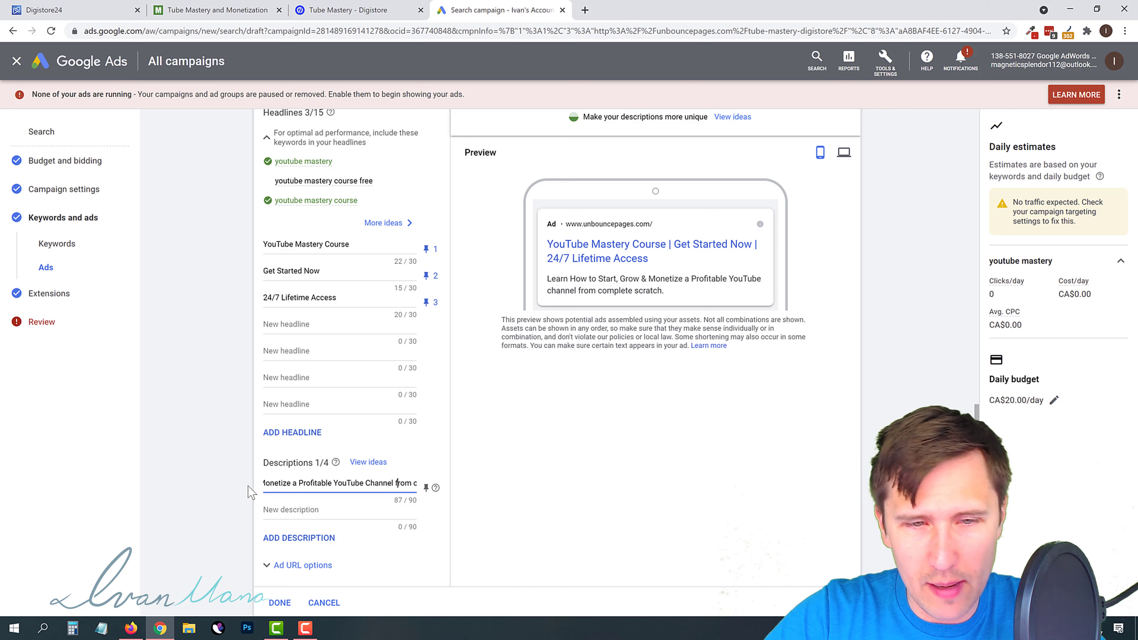
pyautogui.press('Right')
pyautogui.press('Right')
pyautogui.press('Right')
pyautogui.press('Right')
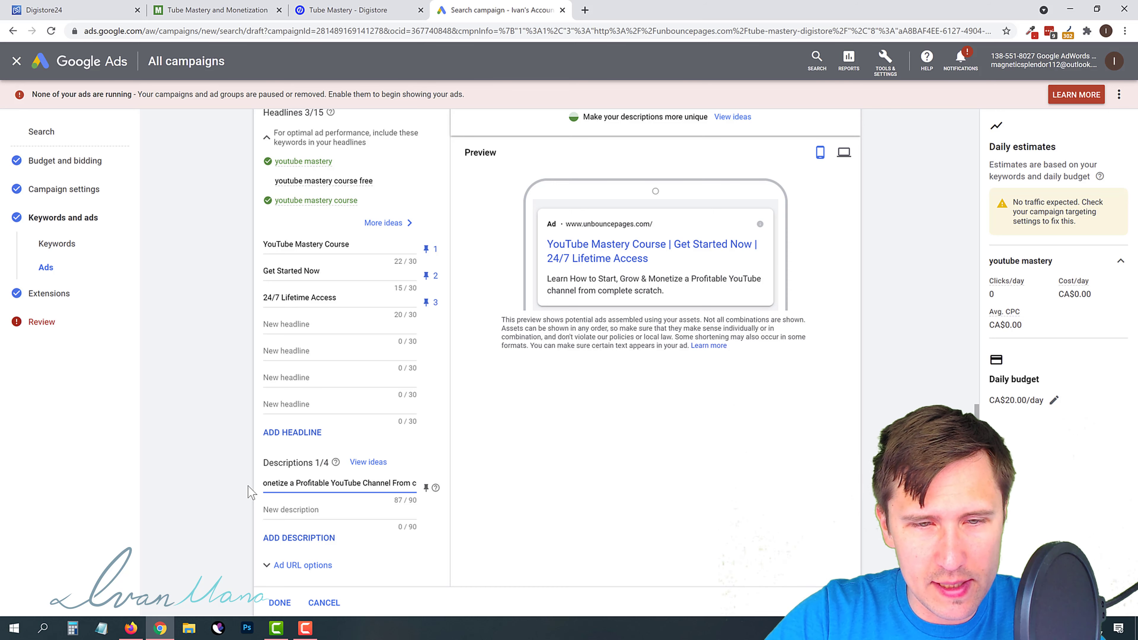
pyautogui.press('BackSpace')
pyautogui.write('C')
# Capitalize the word "Scratch" at the end of the first description.
pyautogui.press('Right')
pyautogui.press('Right')
pyautogui.press('Right')
pyautogui.press('Right')
pyautogui.press('Right')
pyautogui.press('Right')
pyautogui.press('Right')
pyautogui.press('Right')
pyautogui.press('Right')
pyautogui.press('Right')
pyautogui.press('Right')
pyautogui.press('Right')
pyautogui.press('Right')
pyautogui.press('Right')
pyautogui.press('Right')
pyautogui.press('Right')
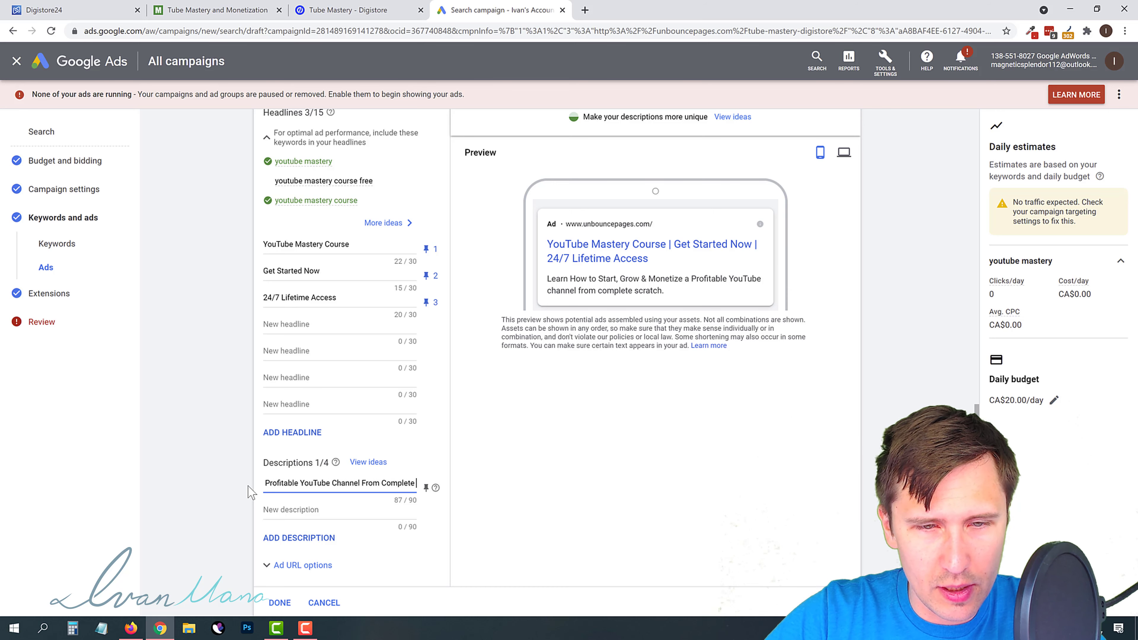
pyautogui.press('Left')
pyautogui.press('Left')
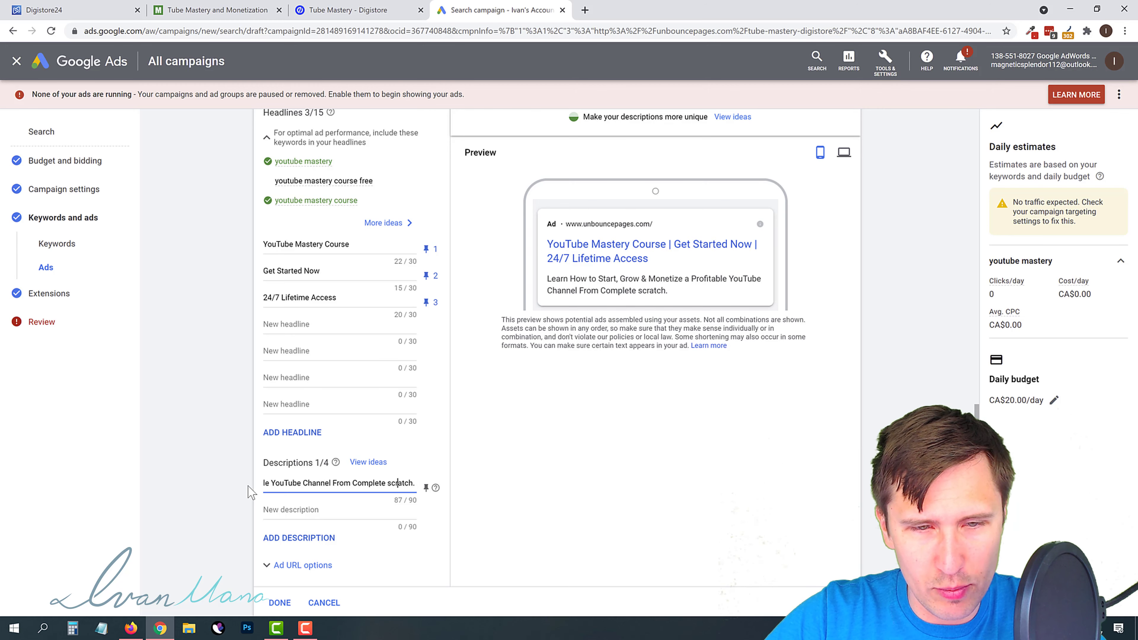
pyautogui.press('Left')
pyautogui.press('BackSpace')
pyautogui.write('S')
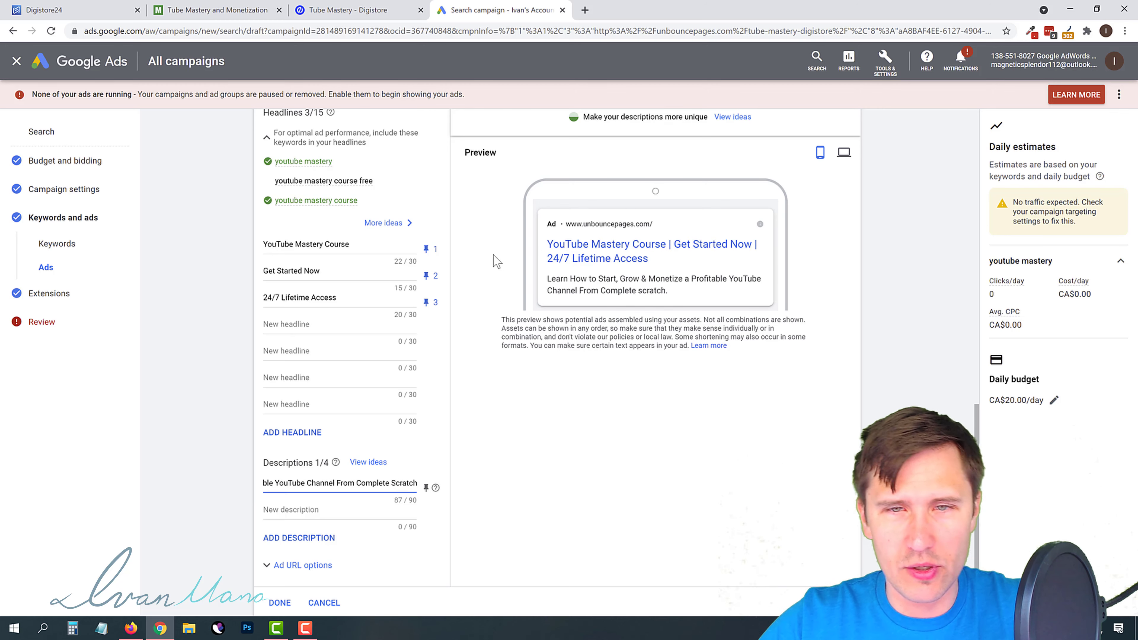
# Pin the first description so it shows only in position 1.
pyautogui.click(426, 487)
pyautogui.click(605, 376)
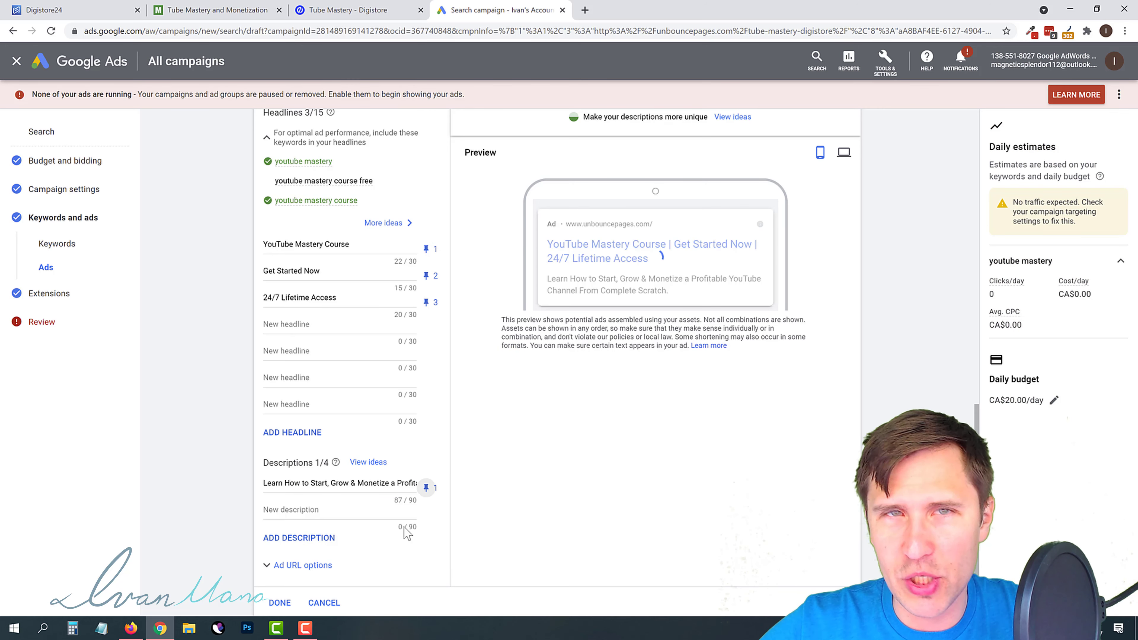
pyautogui.scroll(3, 482, 490)
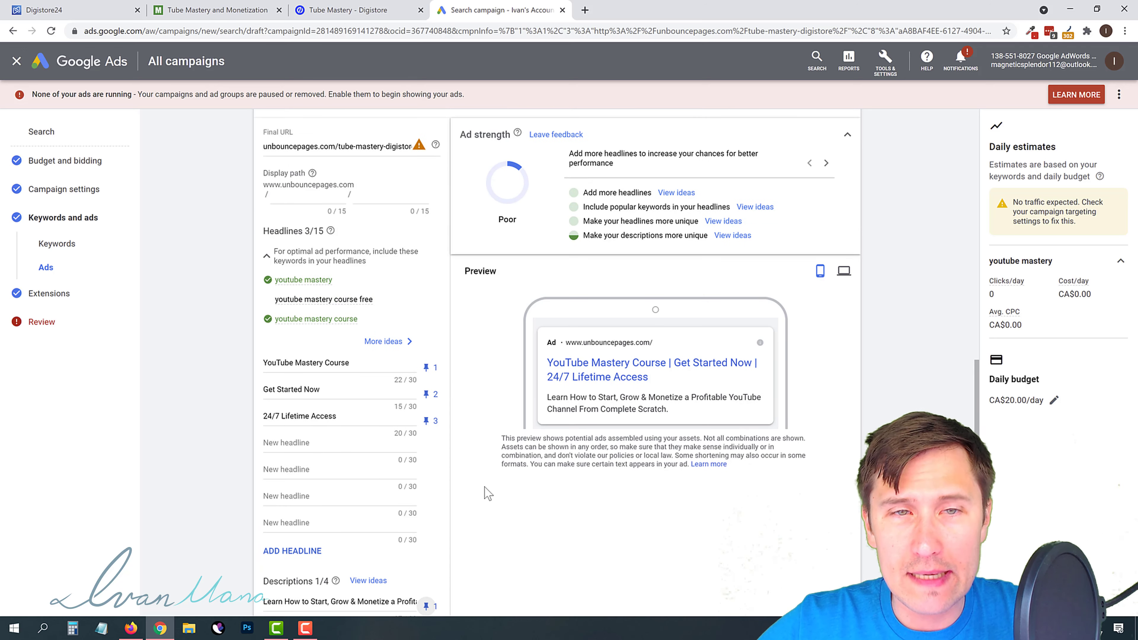
pyautogui.scroll(1, 469, 389)
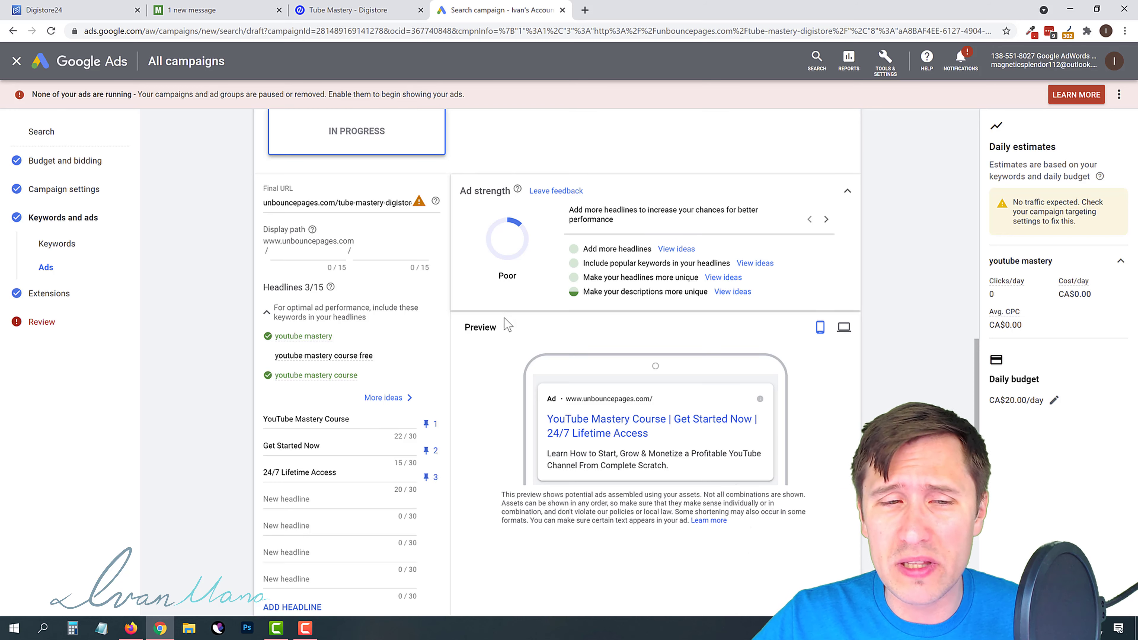
# Add a fourth headline "YouTube Mastery Training" from a copy of the first headline and pin it to position 1.
pyautogui.scroll(-1, 505, 322)
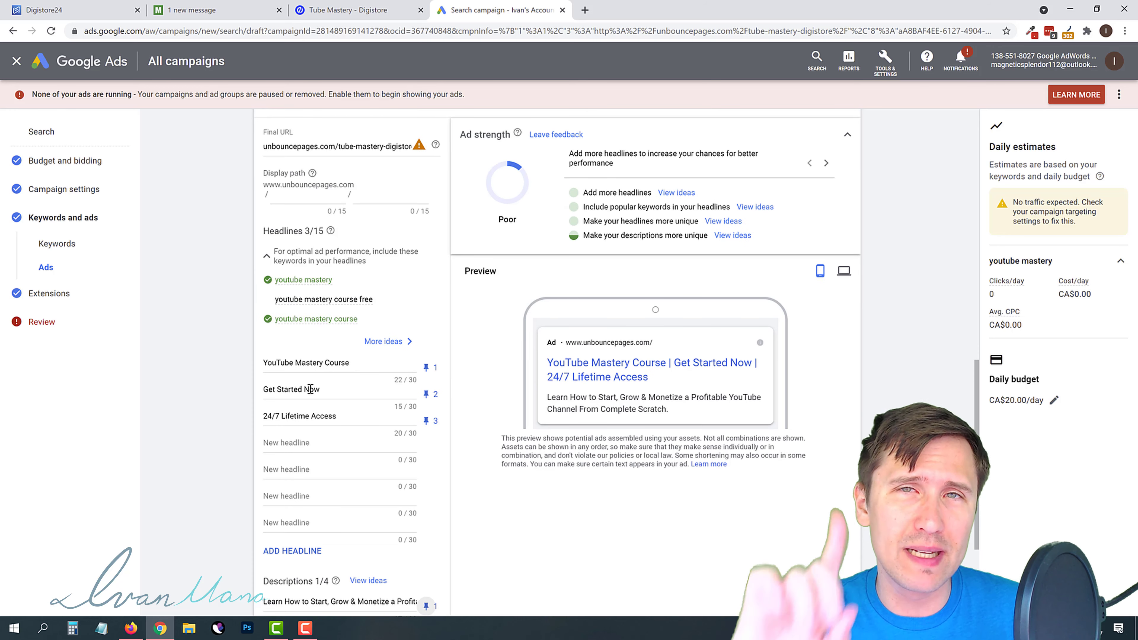
pyautogui.tripleClick(343, 365)
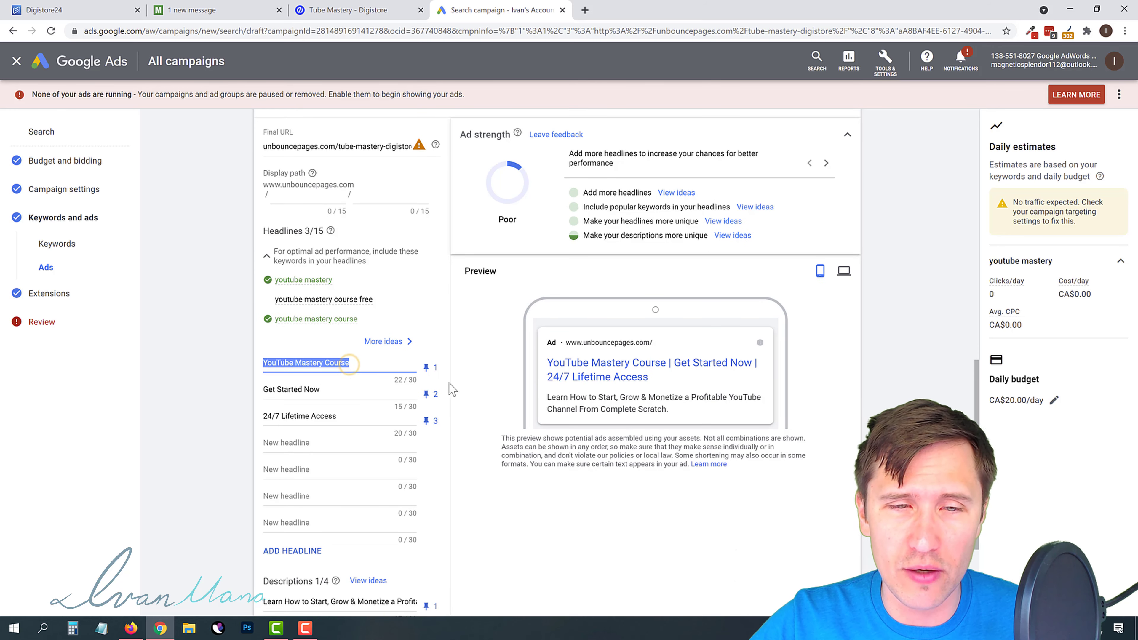
pyautogui.click(293, 364)
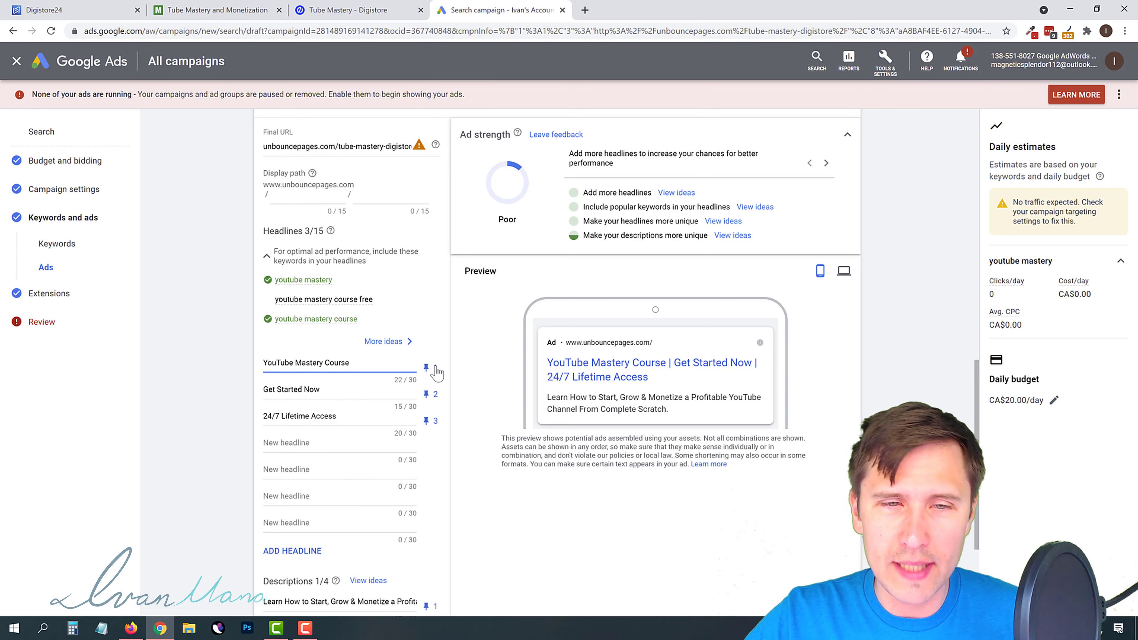
pyautogui.tripleClick(306, 364)
pyautogui.hotkey('ctrl', 'c')
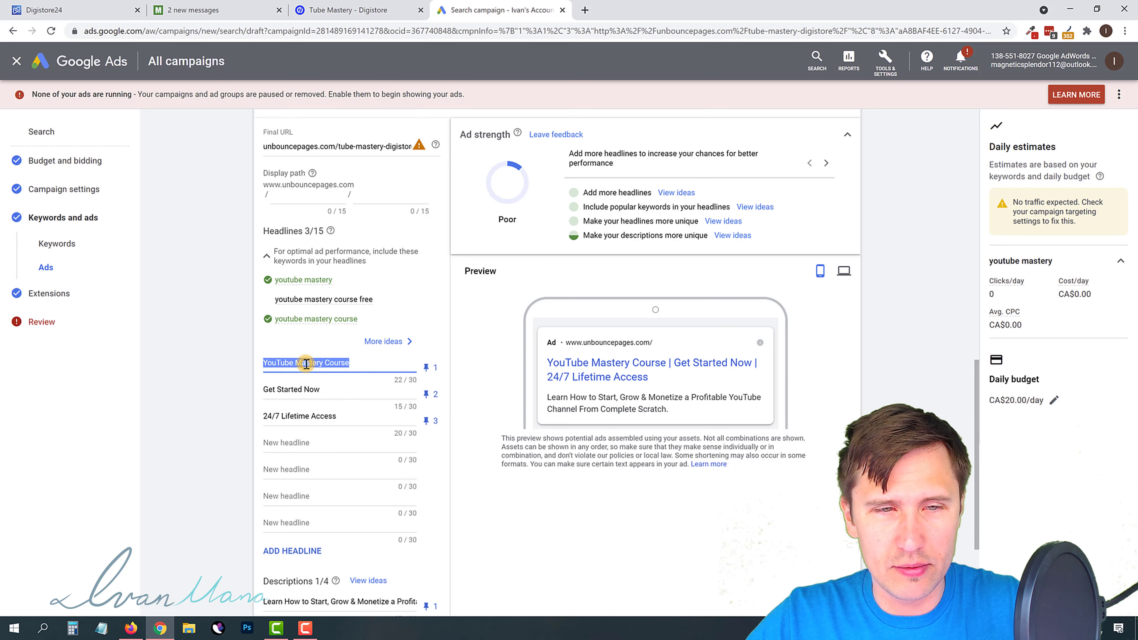
pyautogui.click(302, 441)
pyautogui.hotkey('ctrl', 'v')
pyautogui.doubleClick(337, 442)
pyautogui.write('Trai')
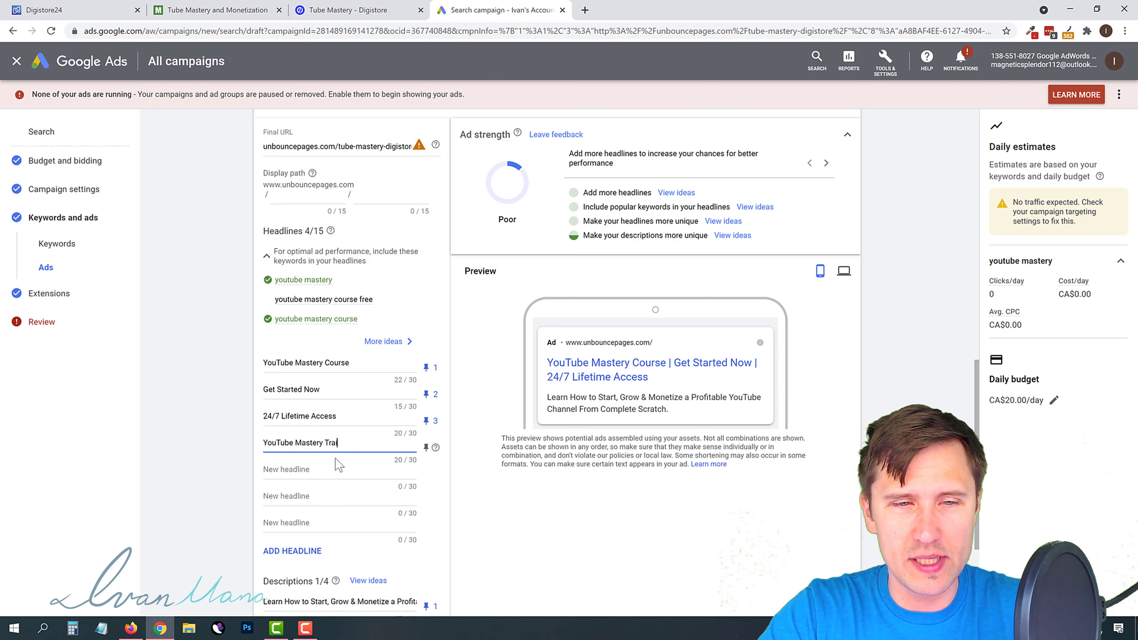
pyautogui.write('ning')
pyautogui.click(425, 447)
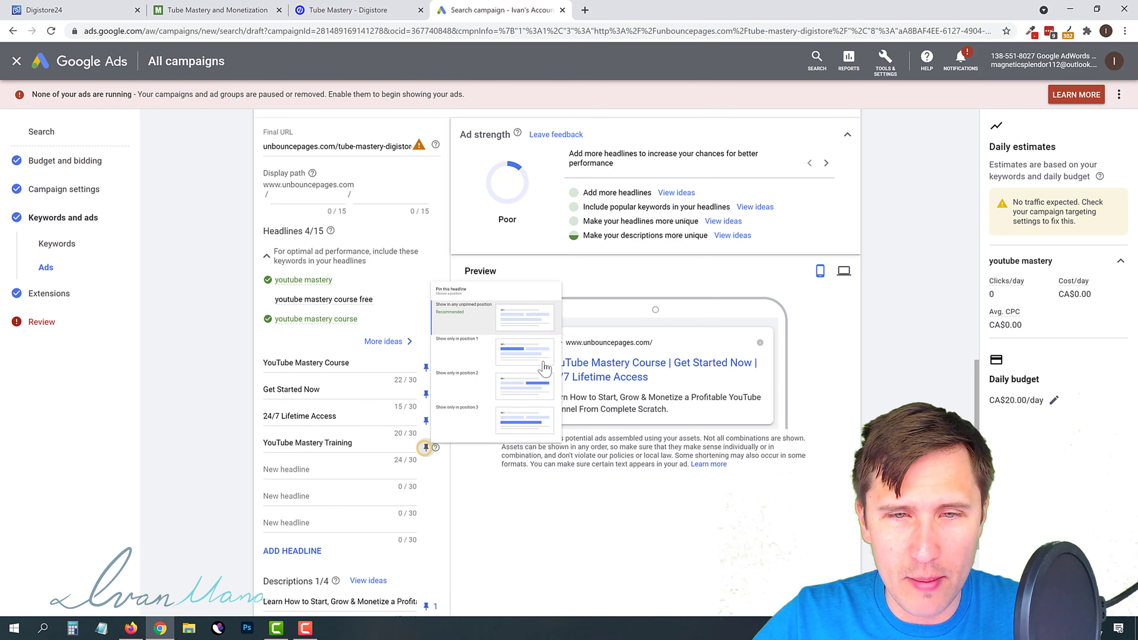
pyautogui.click(544, 367)
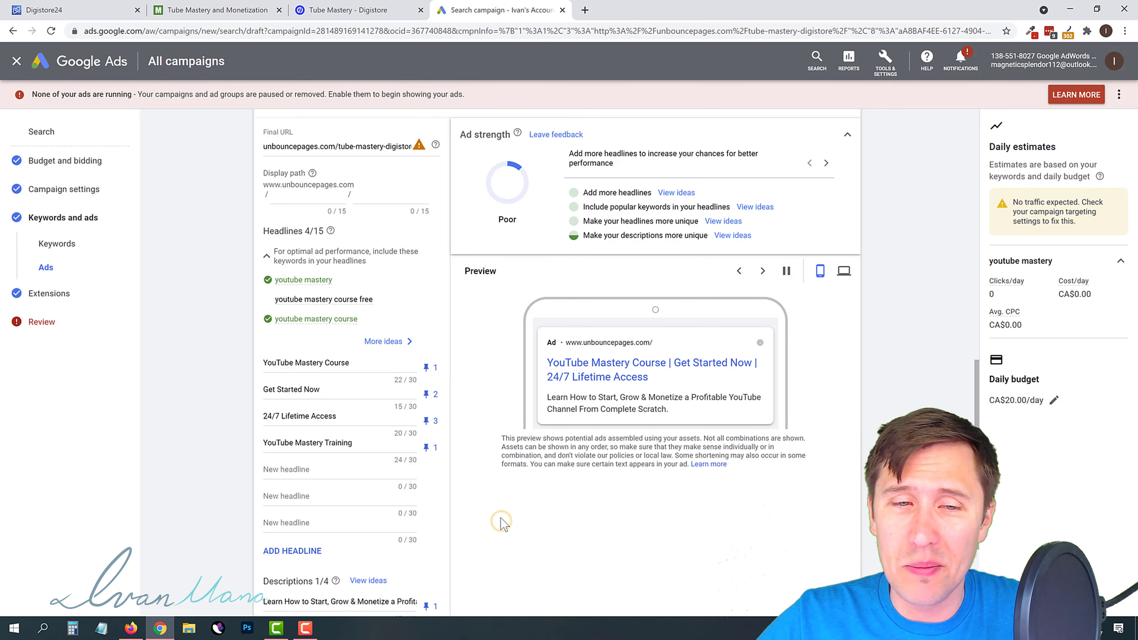
# Examine the ad's headline combinations in the preview, in both the mobile and desktop versions.
pyautogui.scroll(-4, 500, 490)
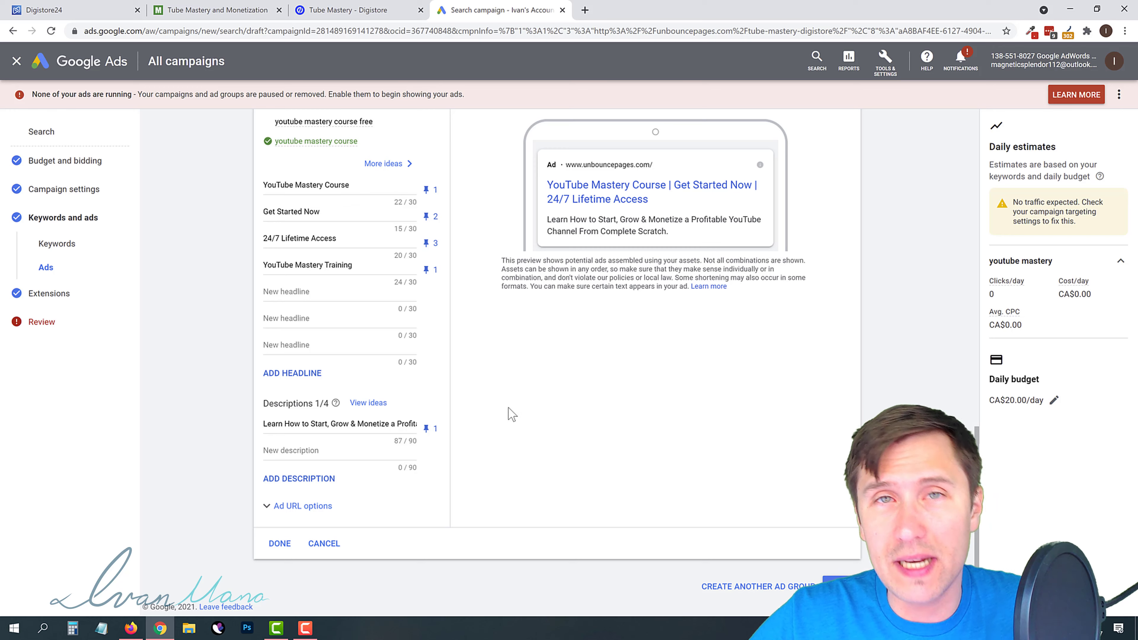
pyautogui.scroll(4, 611, 462)
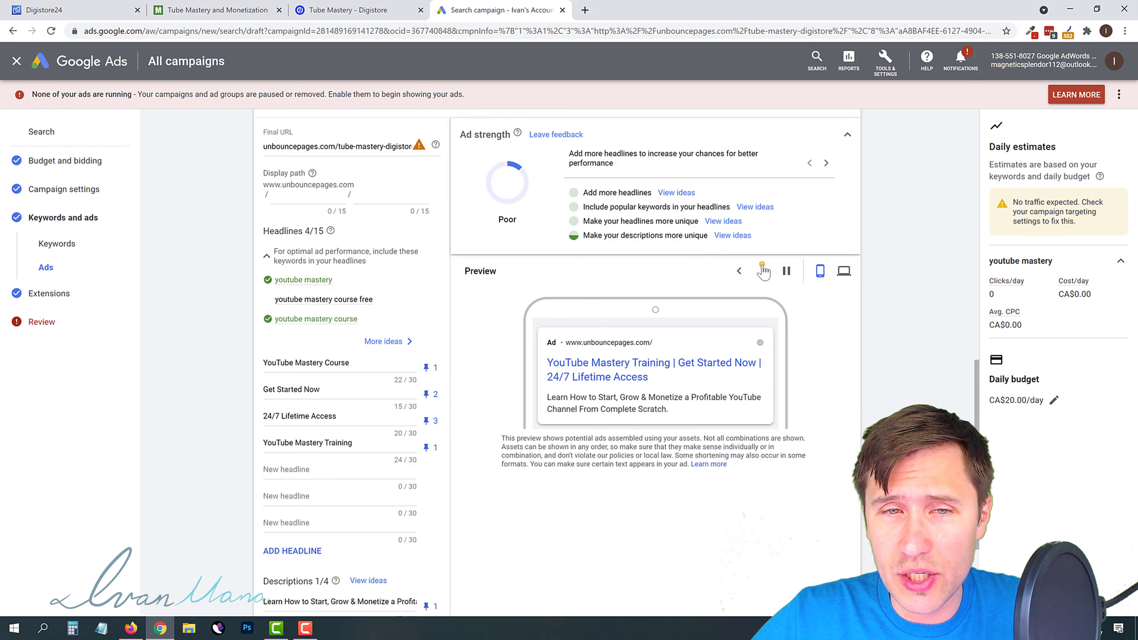
pyautogui.click(762, 269)
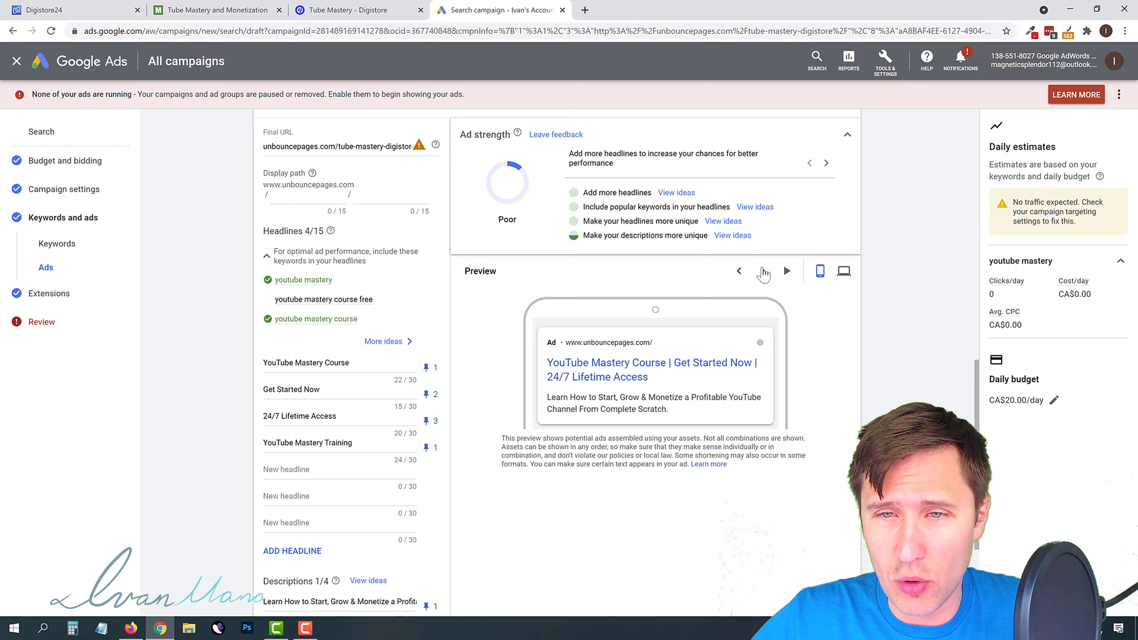
pyautogui.click(844, 271)
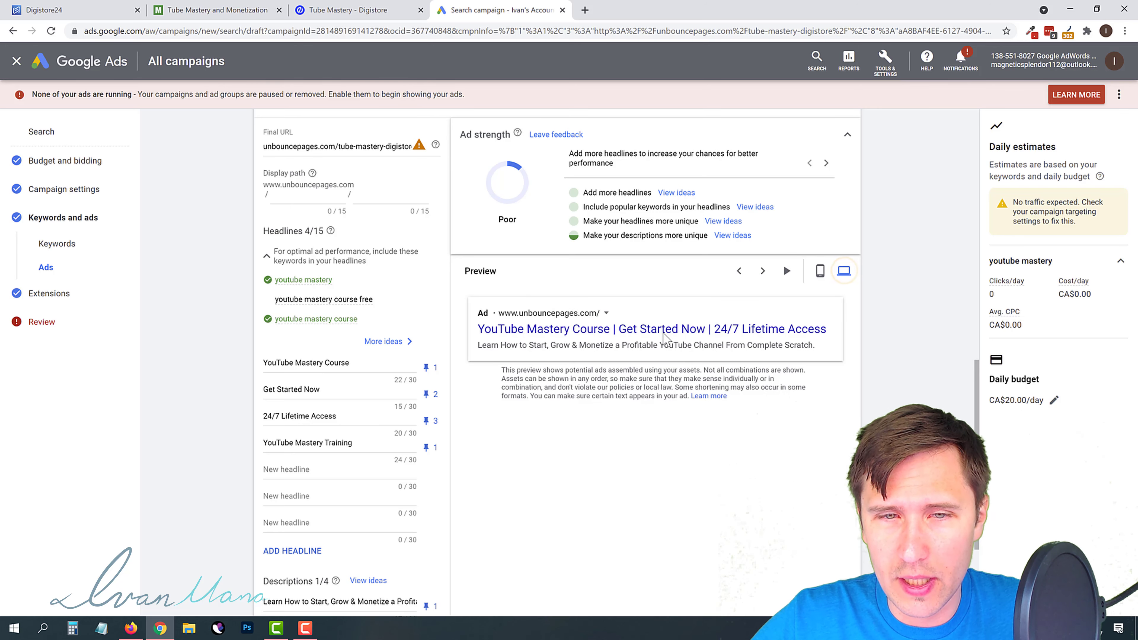
pyautogui.click(820, 271)
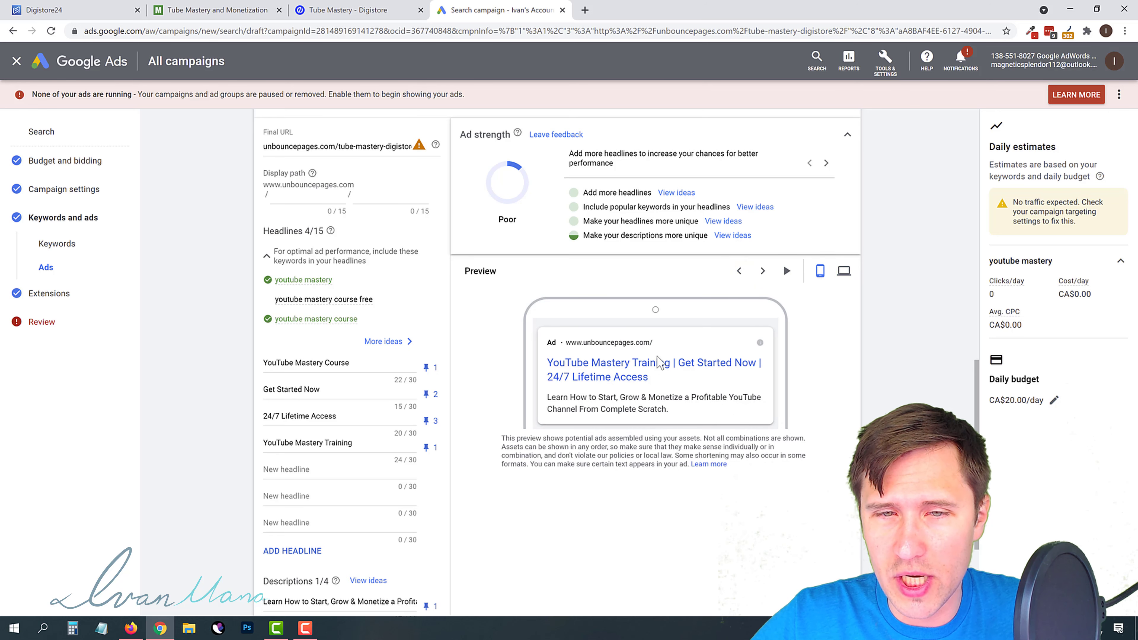
pyautogui.click(762, 270)
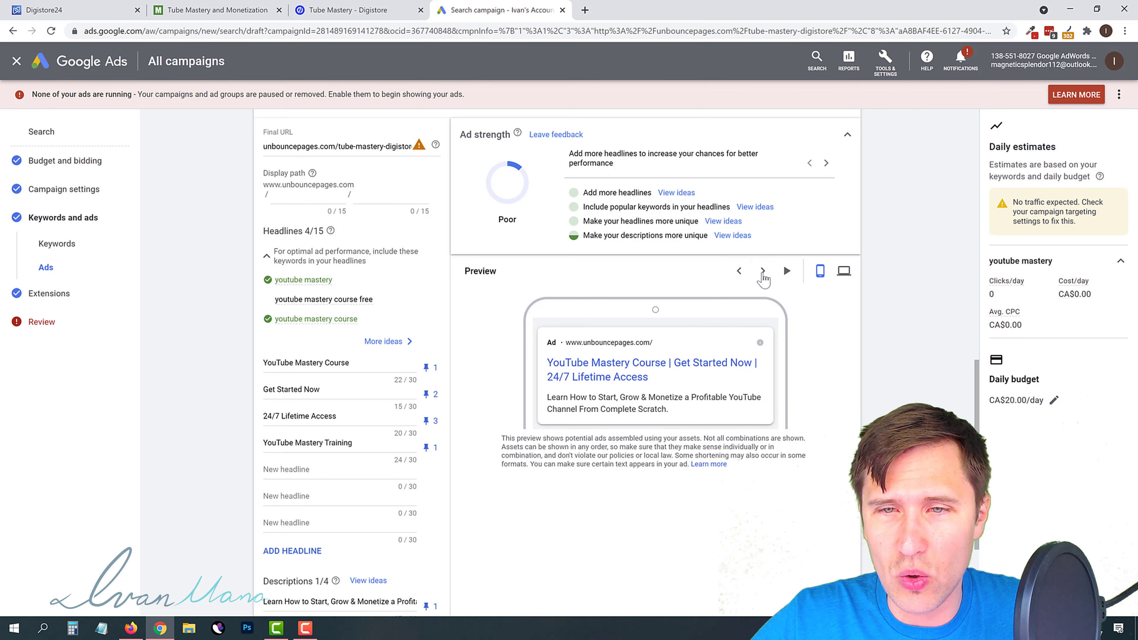
pyautogui.click(761, 271)
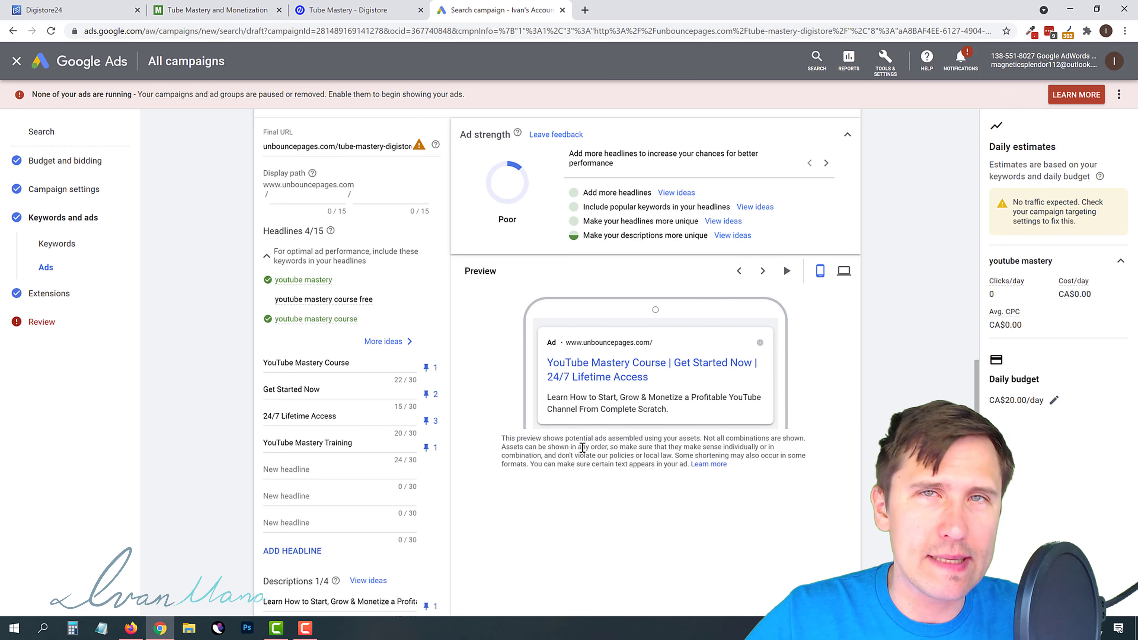
# Finish editing the responsive search ad and keep it in the youtube mastery ad group.
pyautogui.scroll(-2, 626, 456)
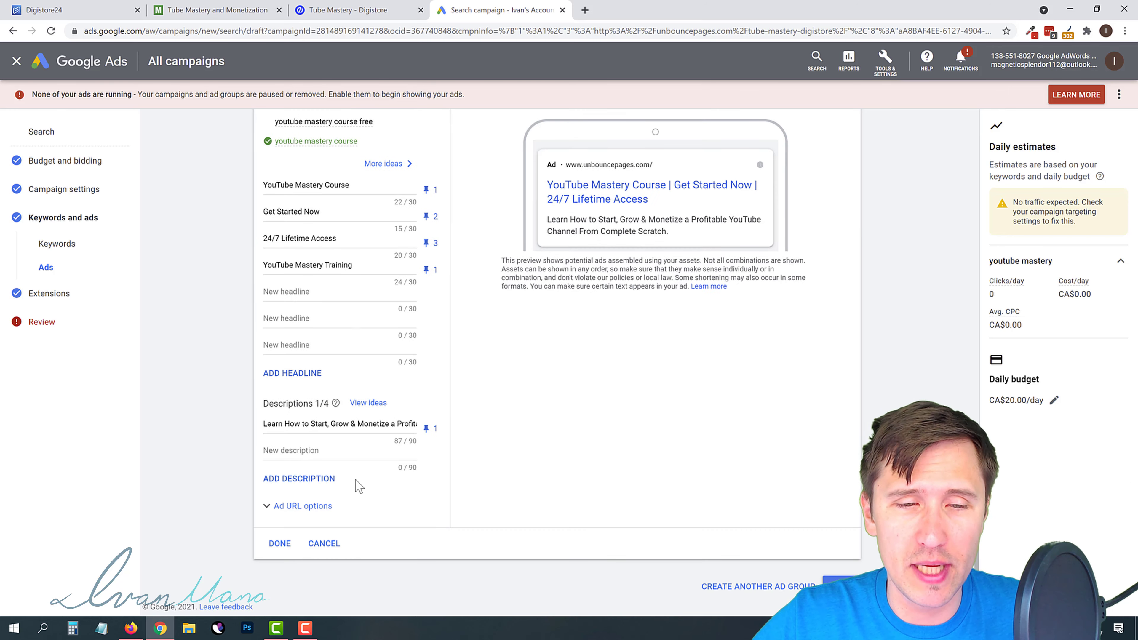
pyautogui.click(273, 542)
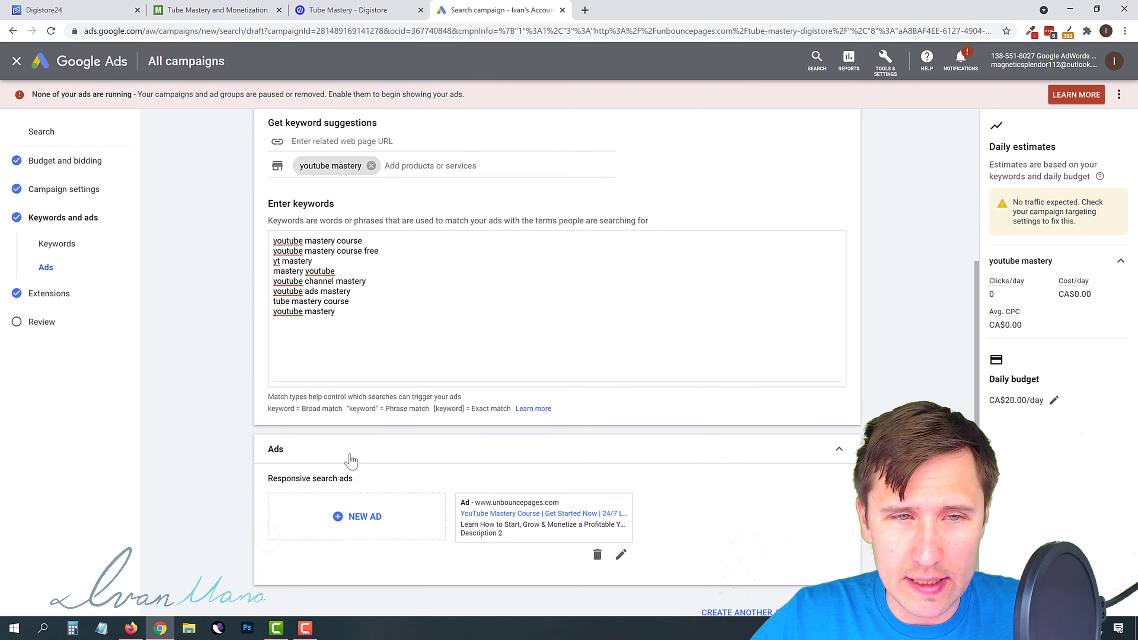
pyautogui.scroll(5, 384, 478)
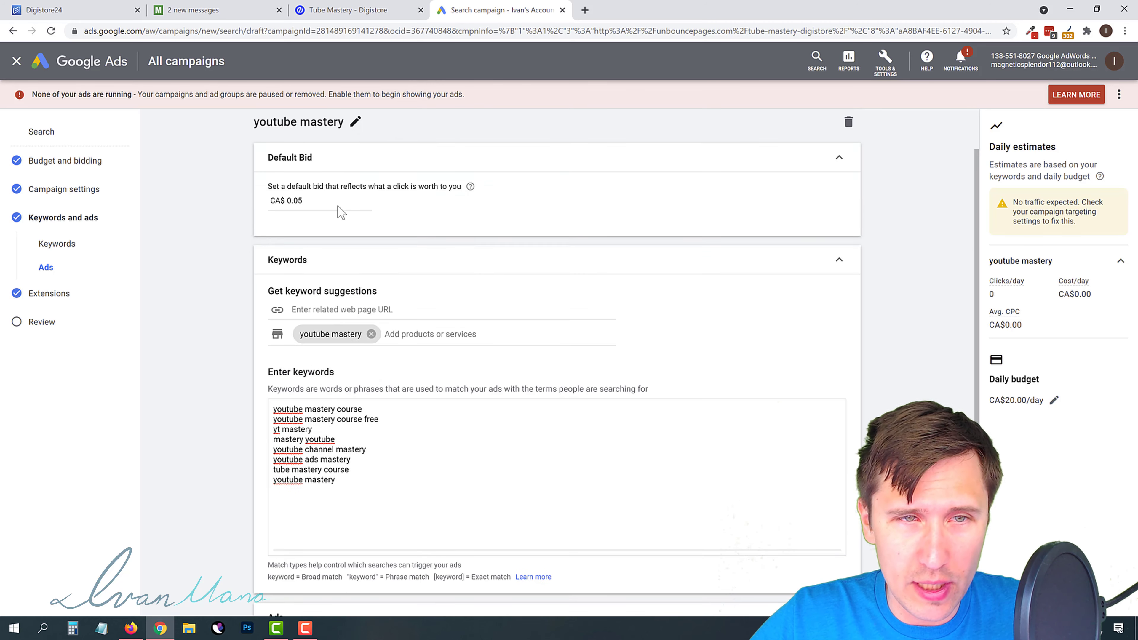
pyautogui.scroll(-3, 546, 449)
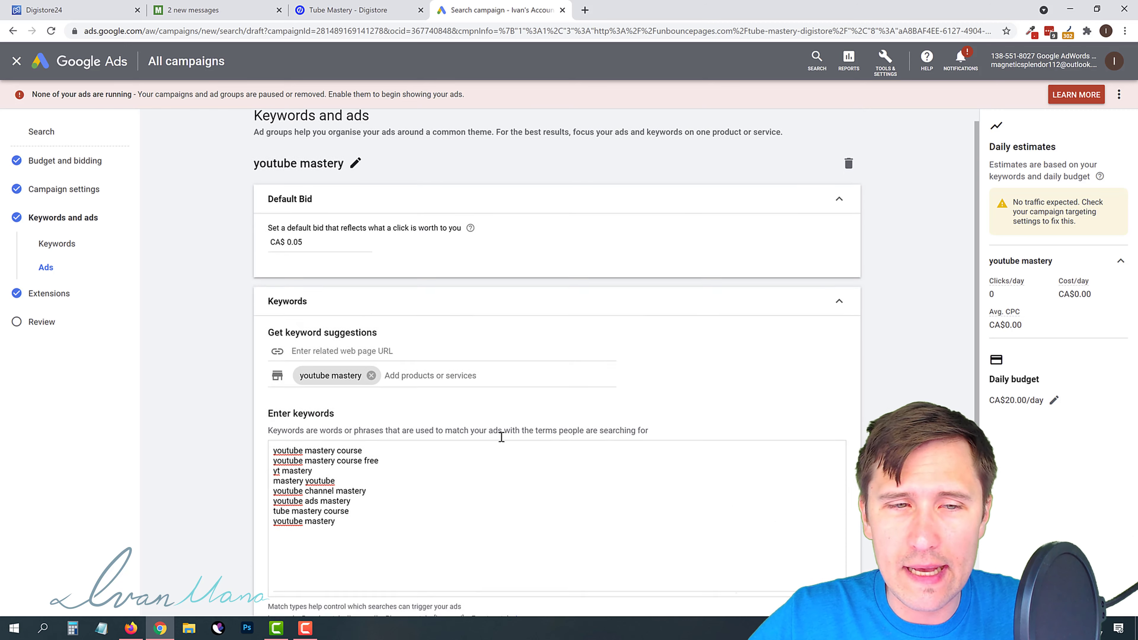
pyautogui.click(881, 69)
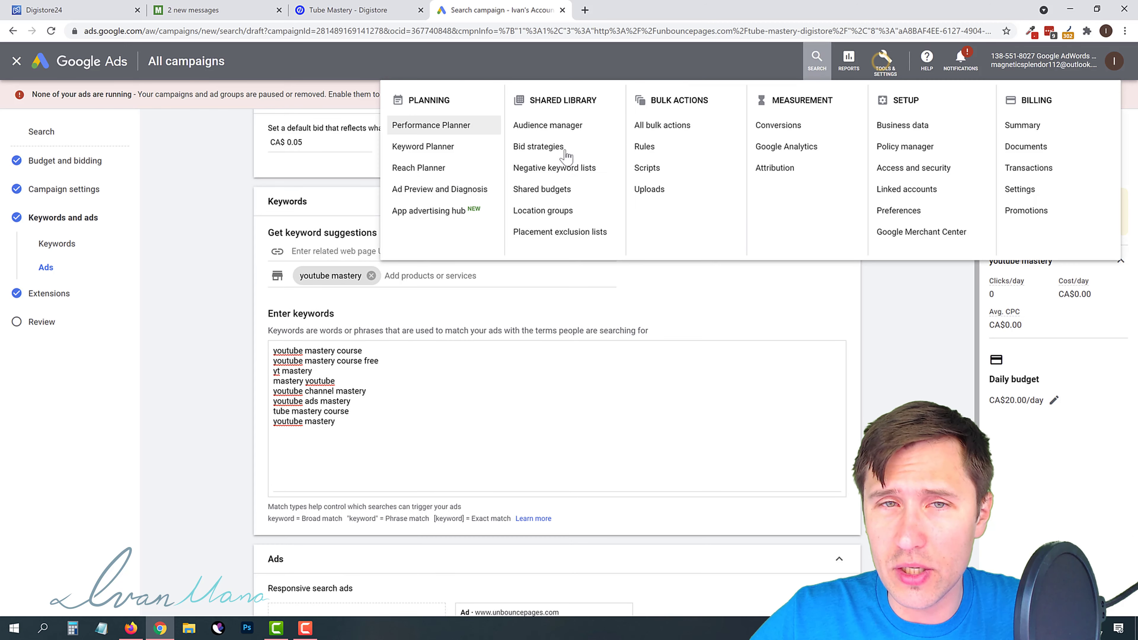
pyautogui.click(206, 245)
pyautogui.scroll(-3, 411, 394)
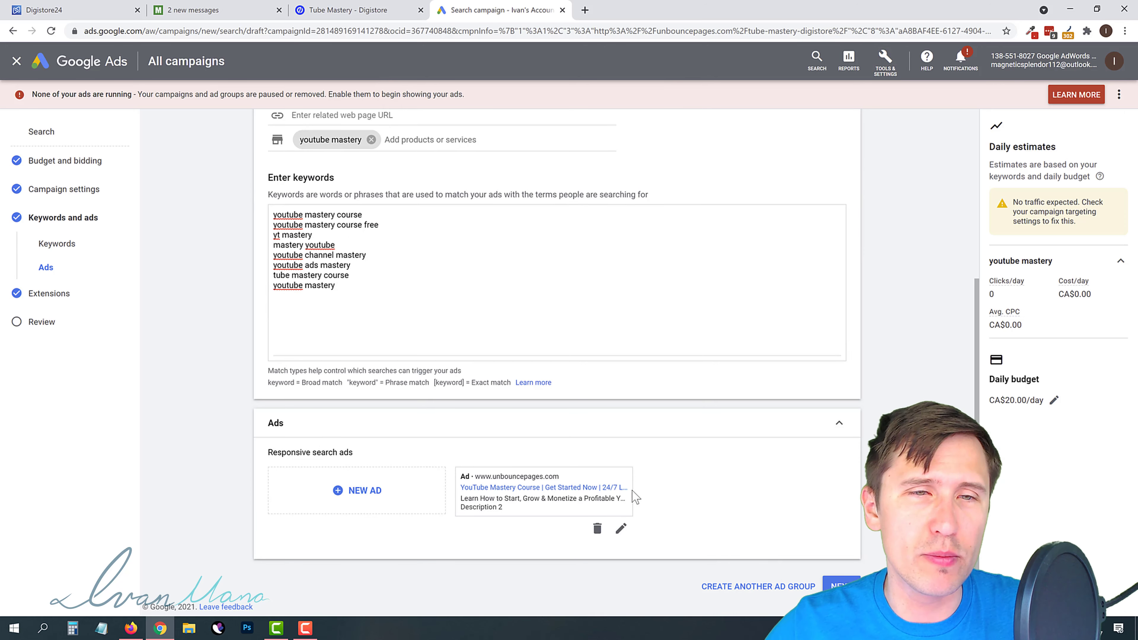
pyautogui.scroll(3, 492, 269)
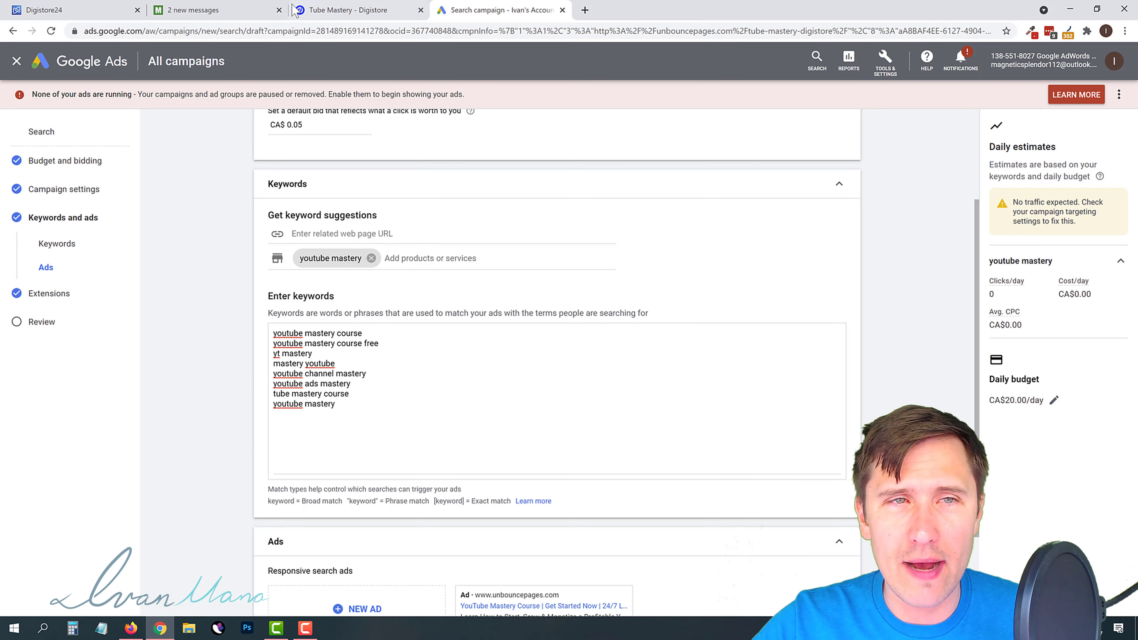
# Close the Tube Mastery and Monetization offer page and continue the campaign setup to the sitelink extensions.
pyautogui.click(278, 10)
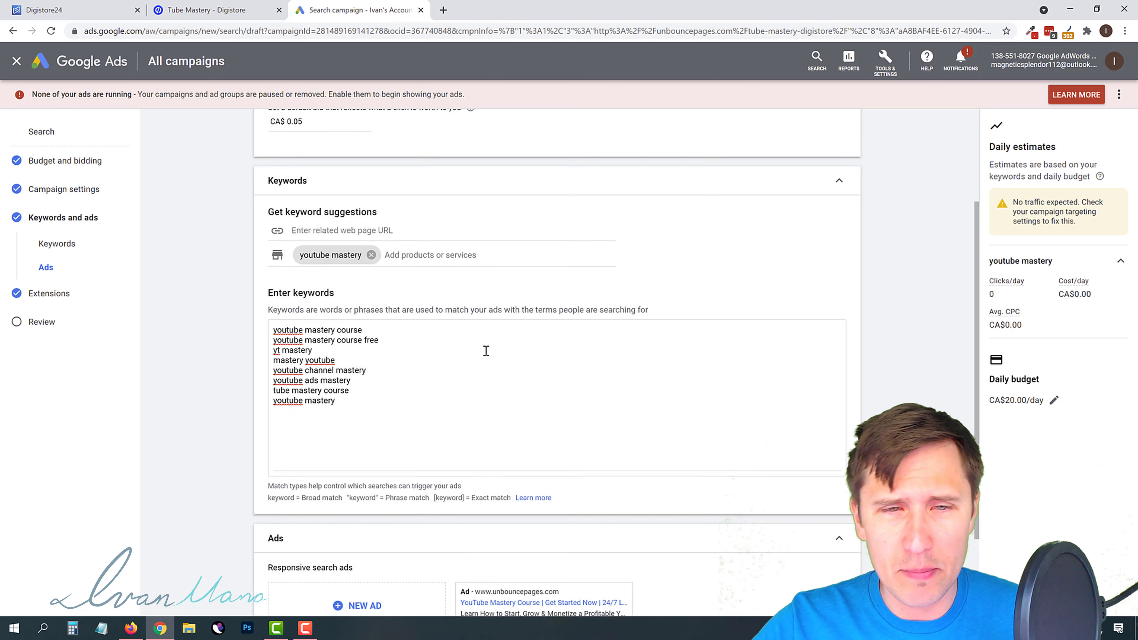
pyautogui.scroll(-3, 485, 351)
pyautogui.click(840, 586)
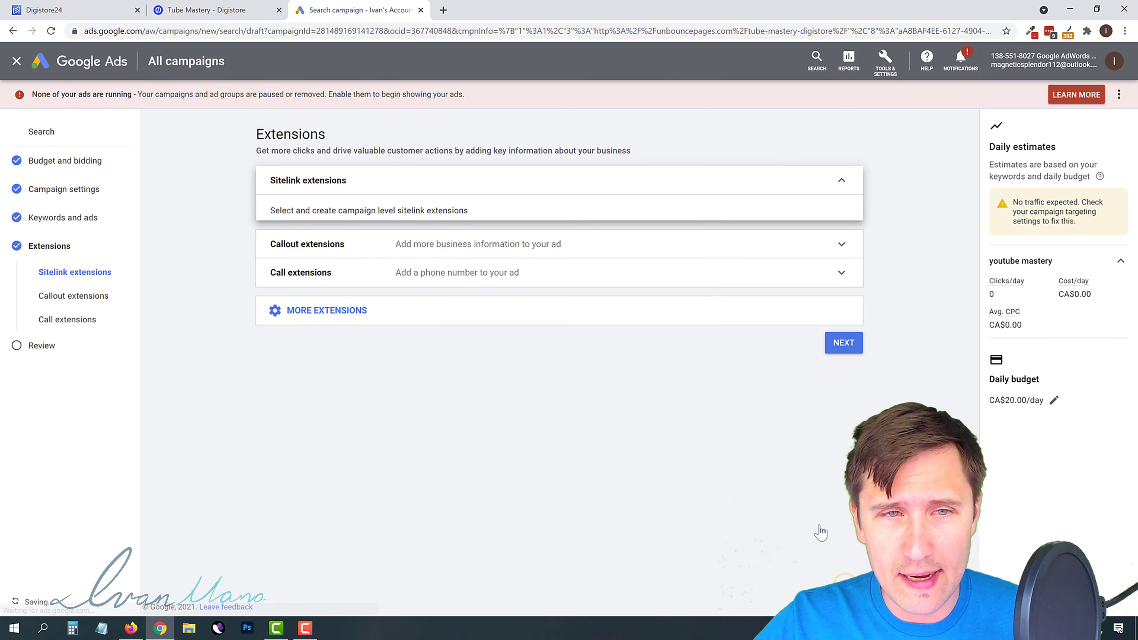
pyautogui.scroll(-2, 273, 430)
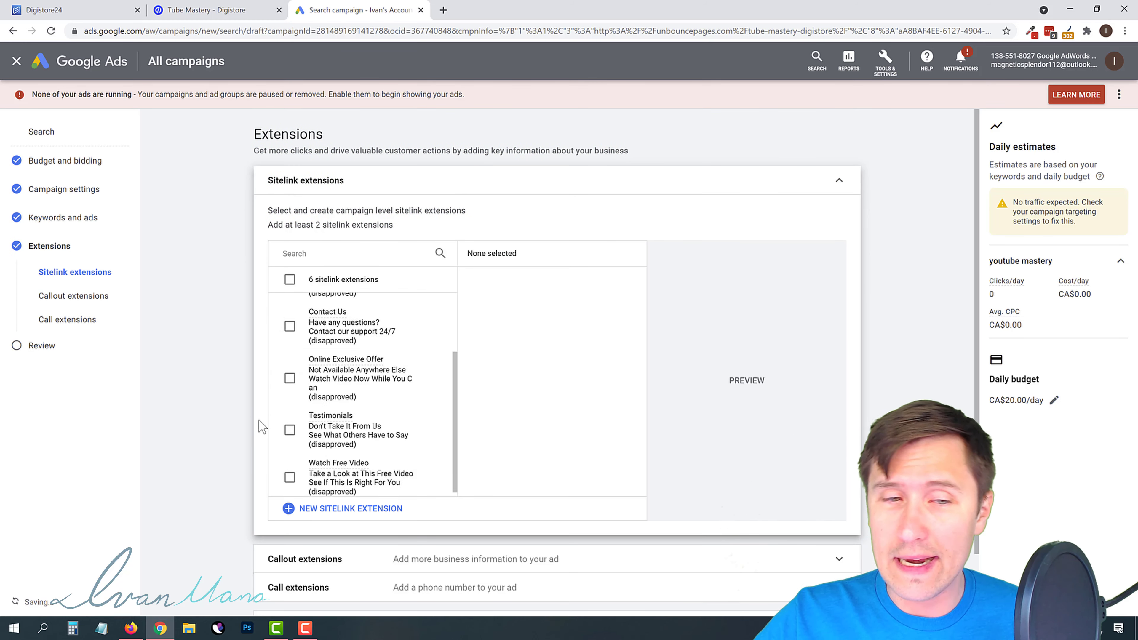
pyautogui.scroll(-1, 244, 413)
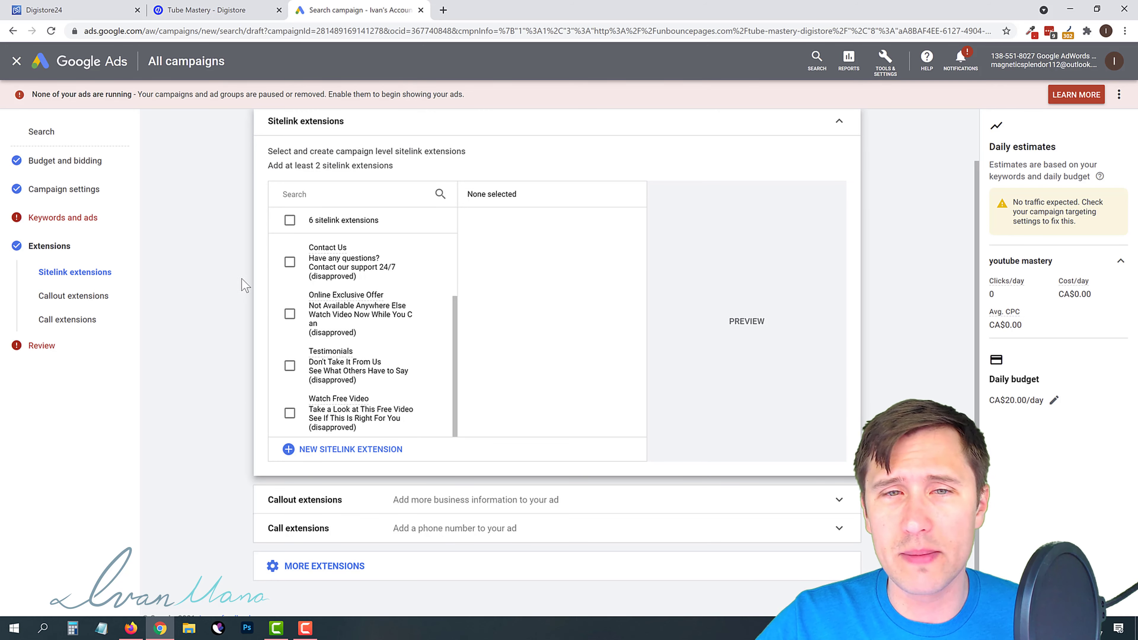
# Continue past the extensions to the campaign review and open the flagged ad issue for fixing.
pyautogui.click(798, 578)
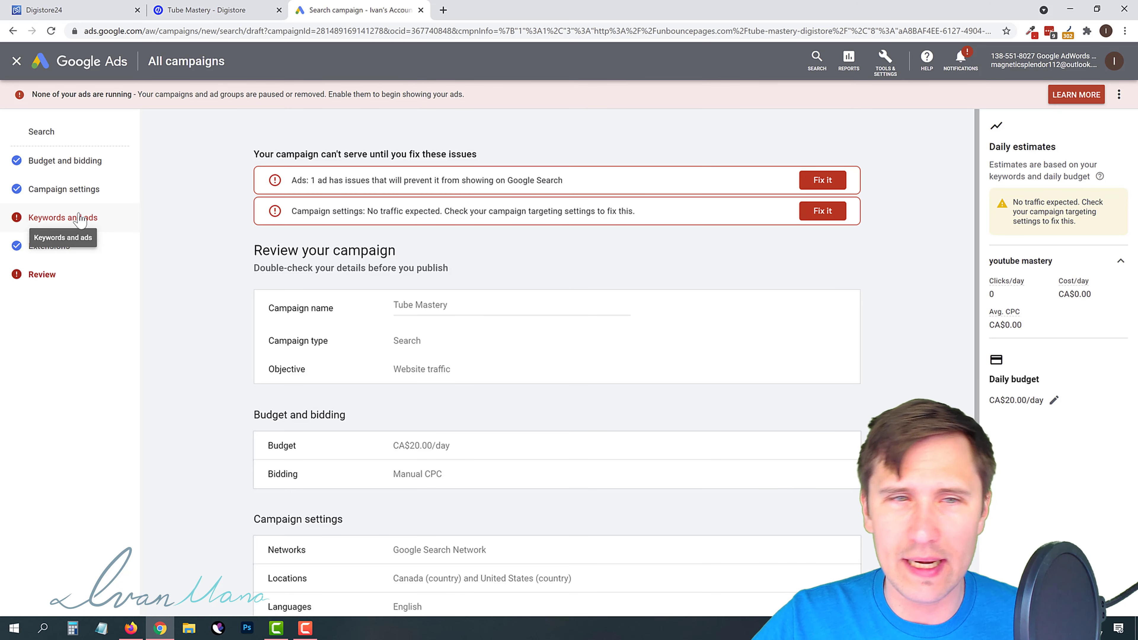
pyautogui.moveTo(371, 180); pyautogui.dragTo(476, 180)
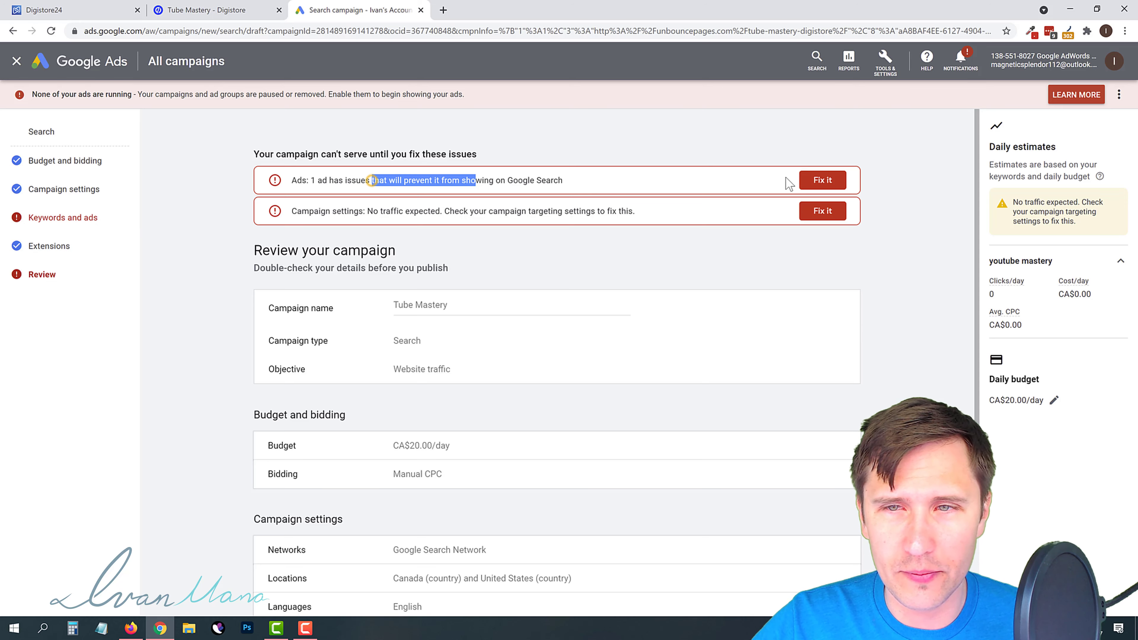
pyautogui.click(823, 180)
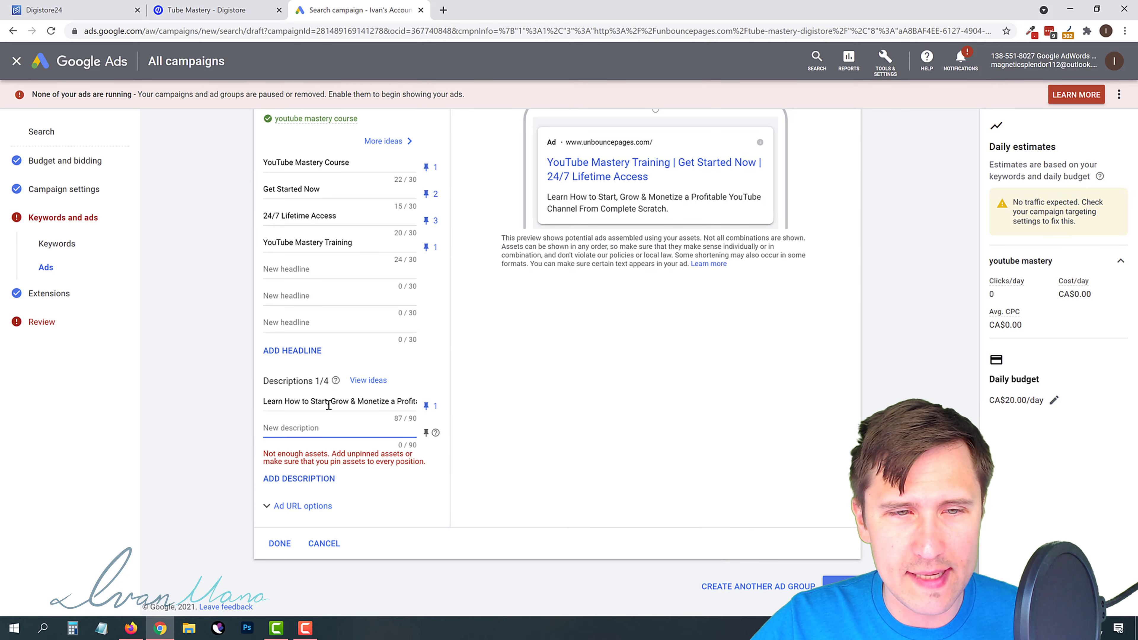
# Switch to the Digistore24 marketplace, open the Tube Mastery and Monetization sales page and read its course description for ad copy ideas.
pyautogui.click(184, 13)
pyautogui.click(68, 9)
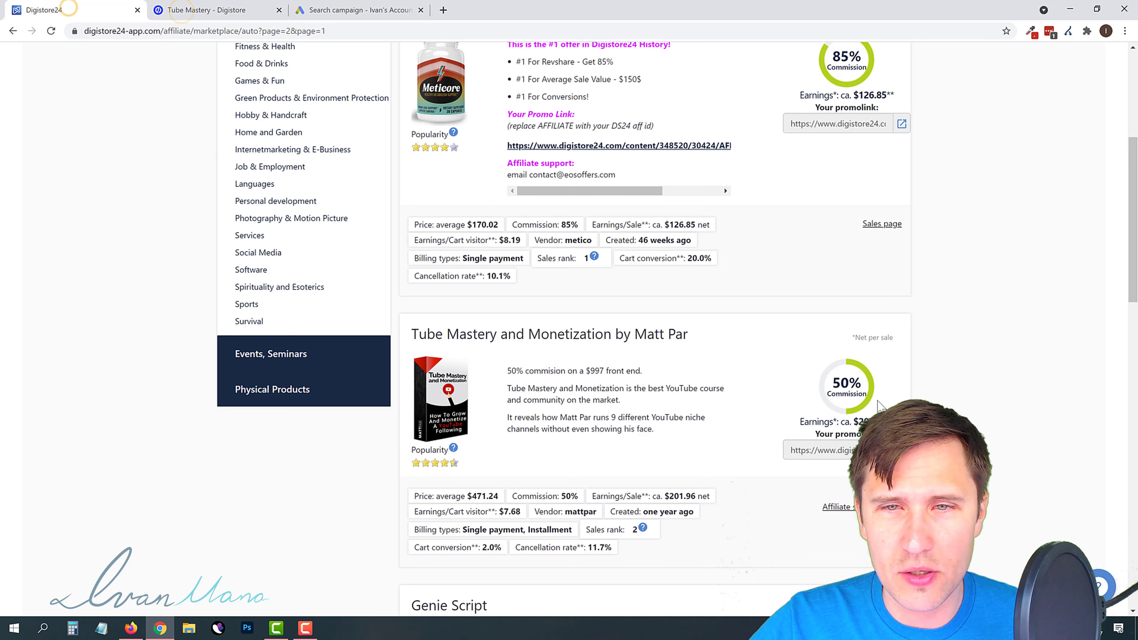
pyautogui.click(901, 450)
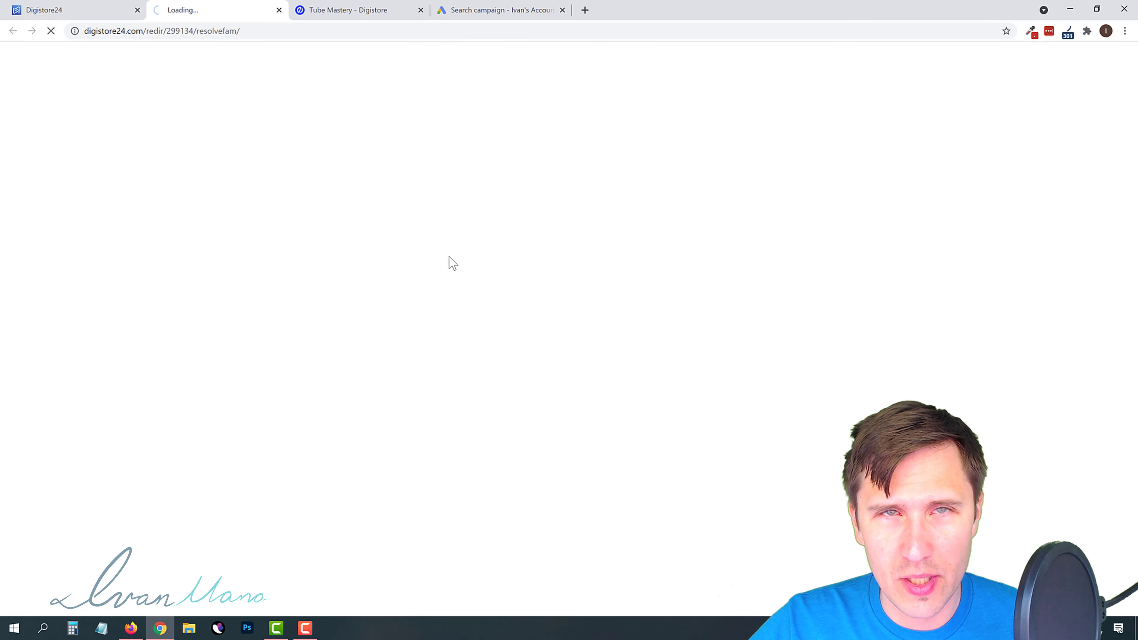
pyautogui.scroll(-3, 405, 305)
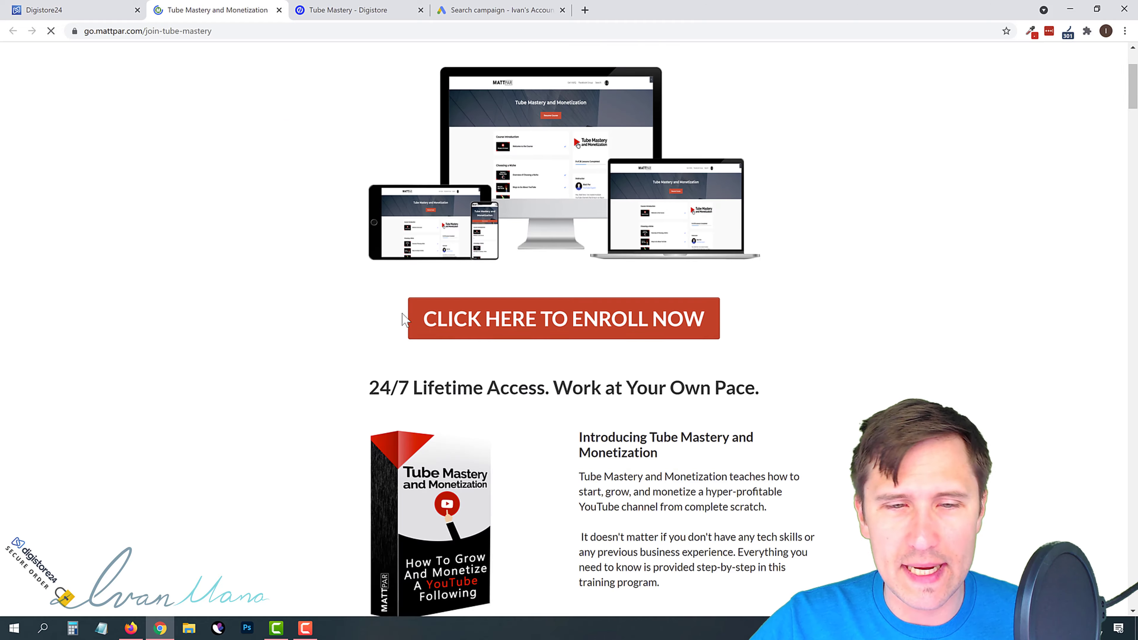
pyautogui.scroll(-10, 403, 315)
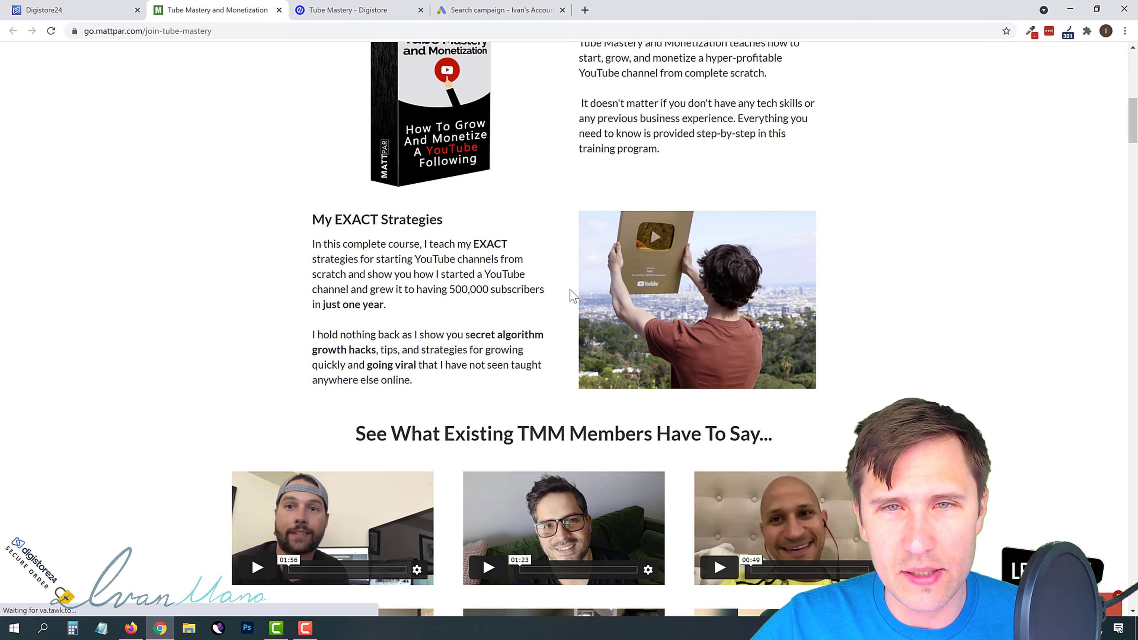
pyautogui.scroll(3, 570, 289)
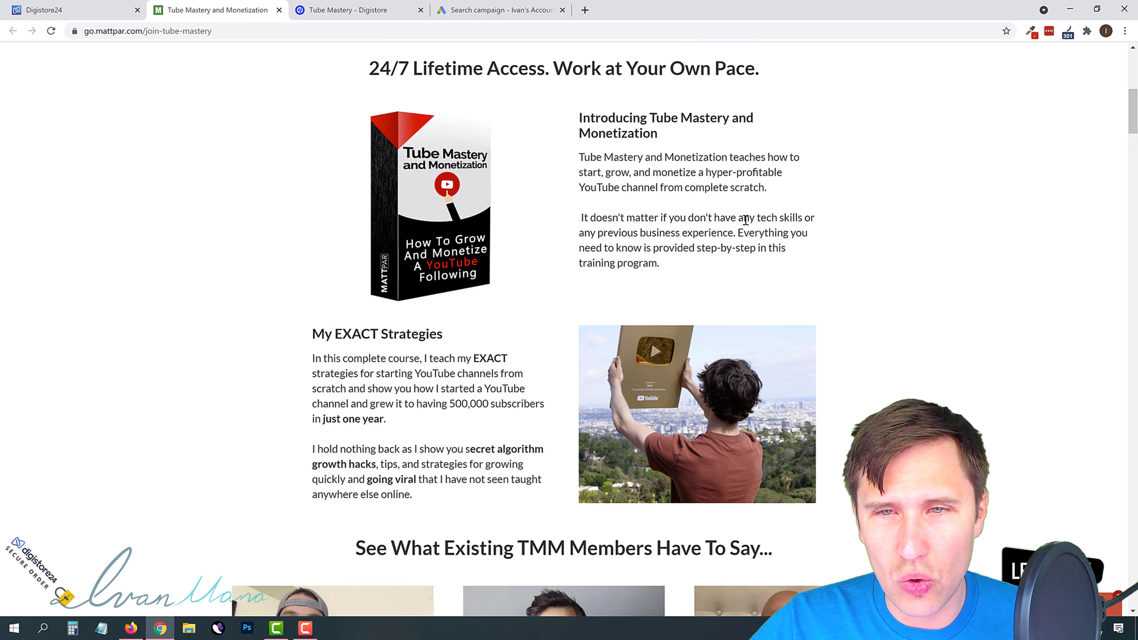
# Return to Google Ads, add a second description "No Tech Skills or Previous Business Experience Required" and pin it to description position 2.
pyautogui.click(496, 10)
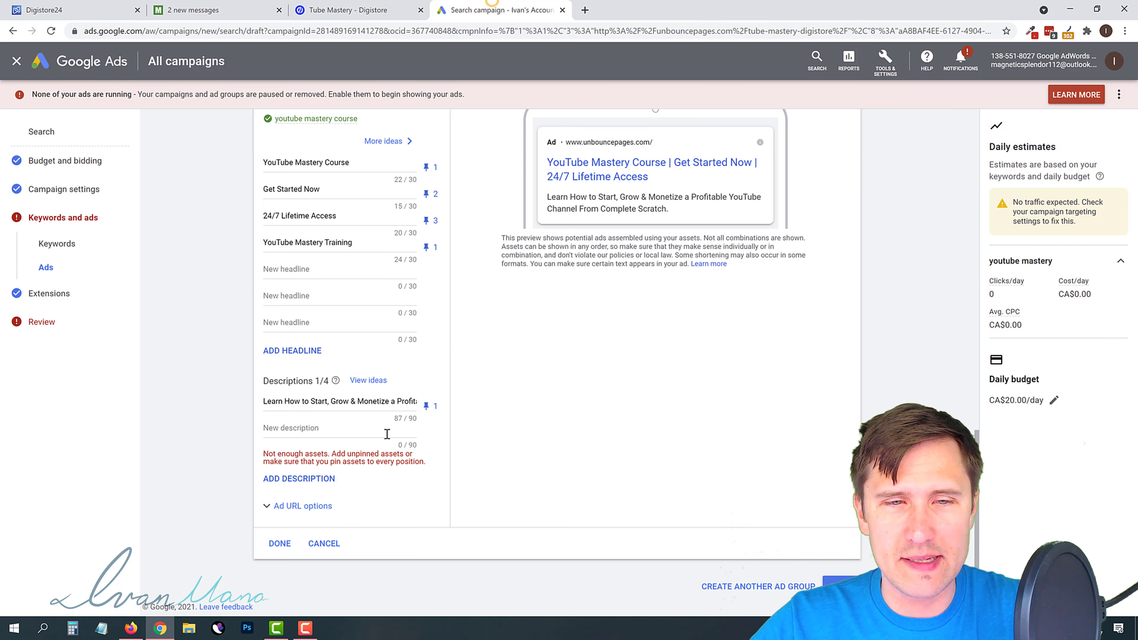
pyautogui.write('No ')
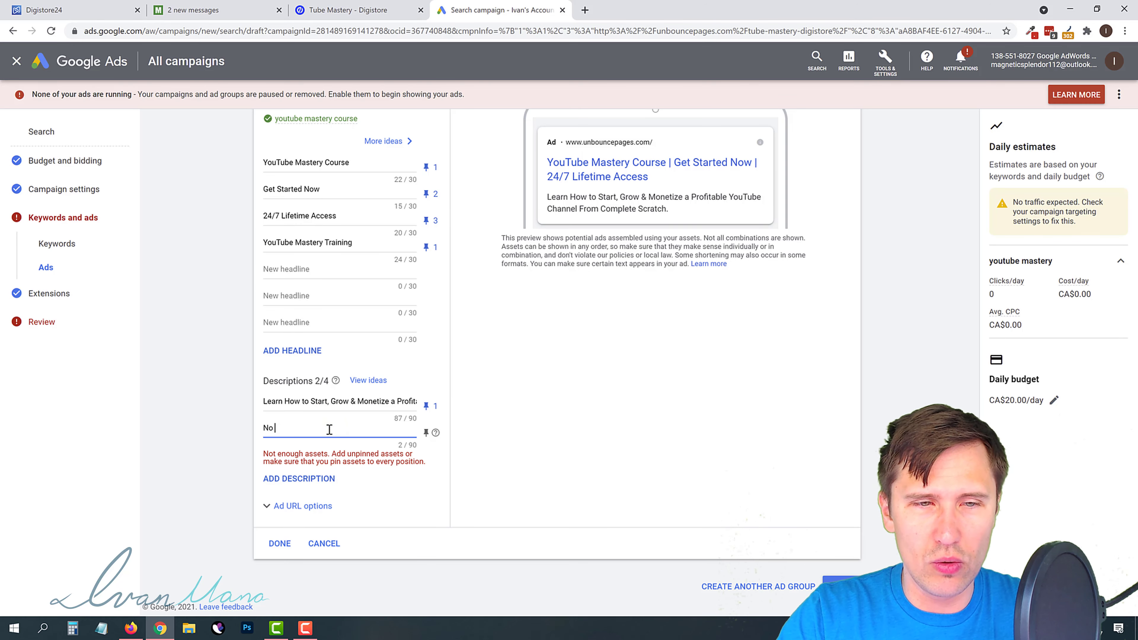
pyautogui.write('Tech Skills o')
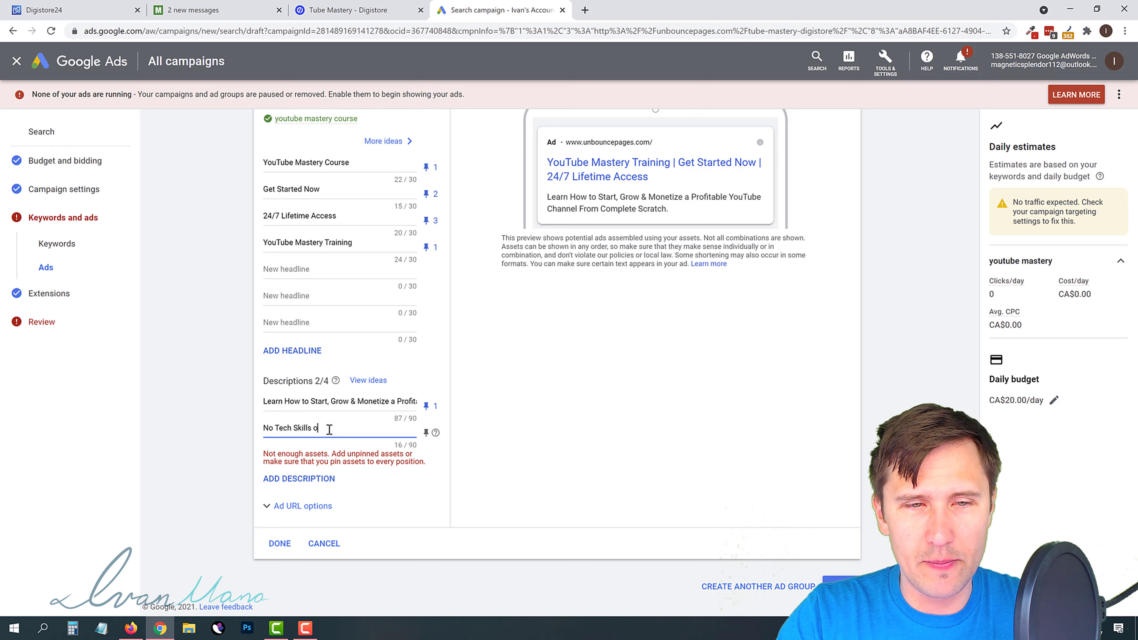
pyautogui.write('r Previous')
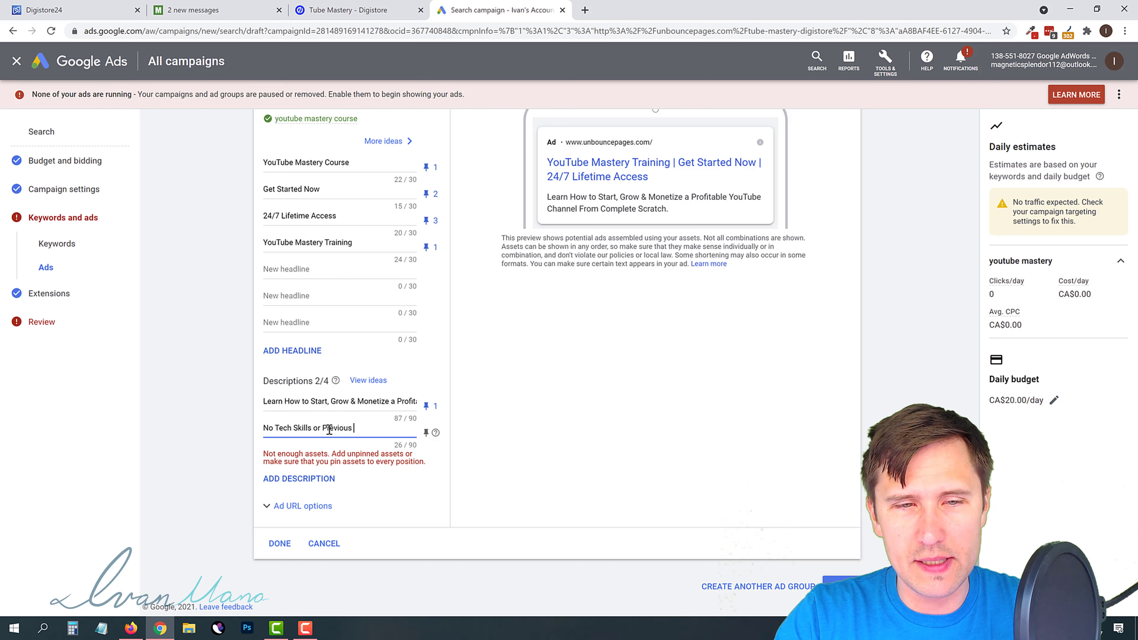
pyautogui.write(' Business Experie')
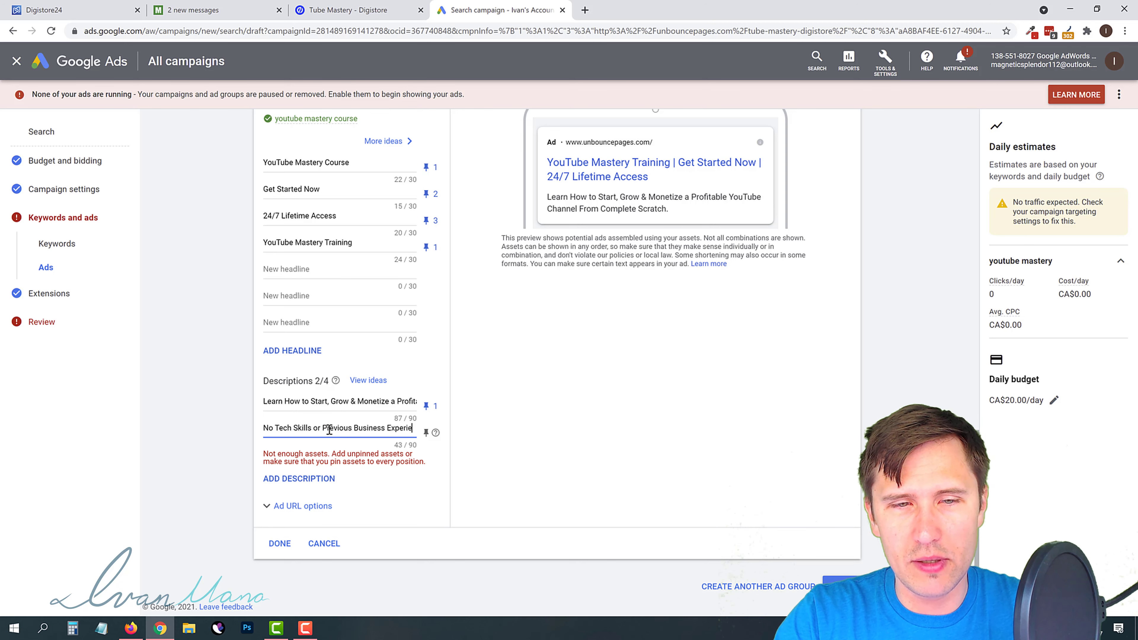
pyautogui.write('nce Required')
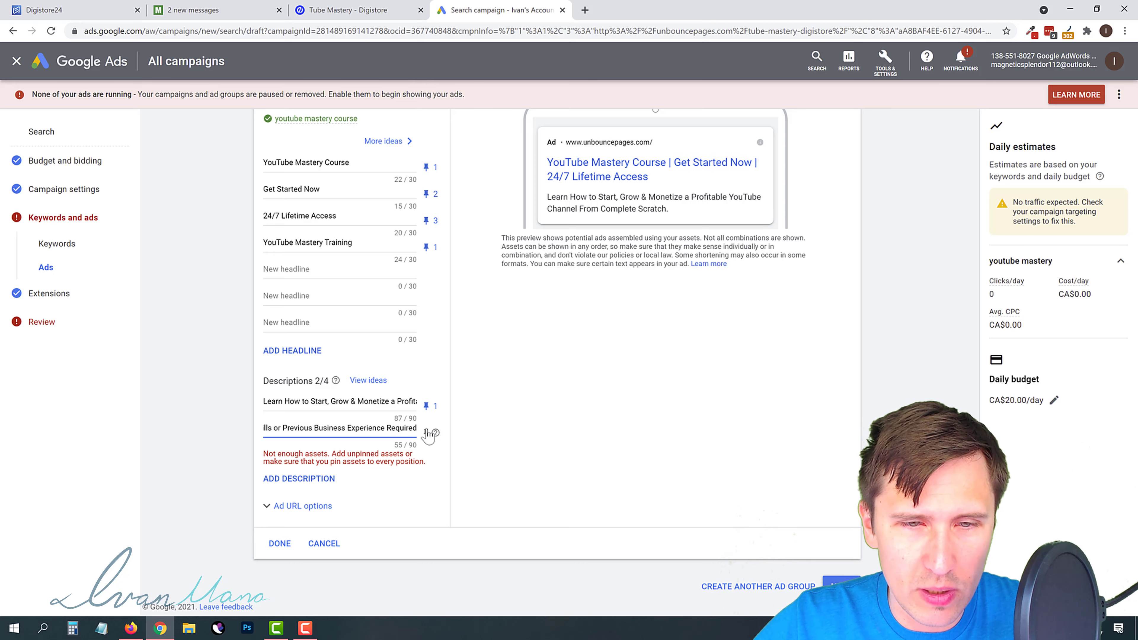
pyautogui.click(425, 431)
pyautogui.click(521, 382)
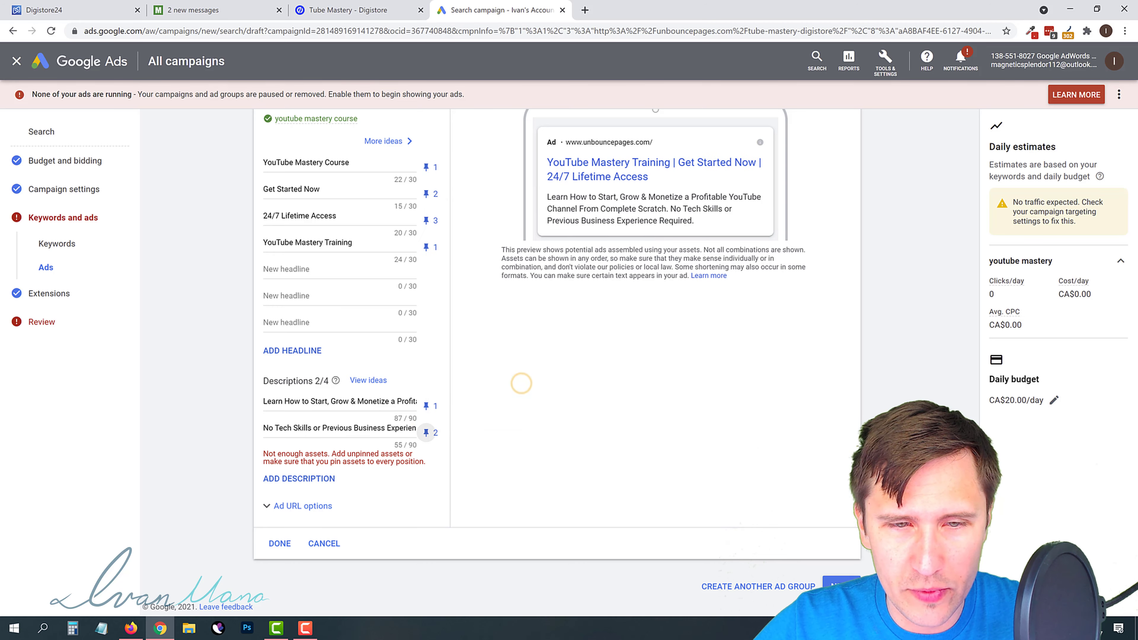
# Save the edited ad and continue past the extensions to the campaign review.
pyautogui.click(841, 586)
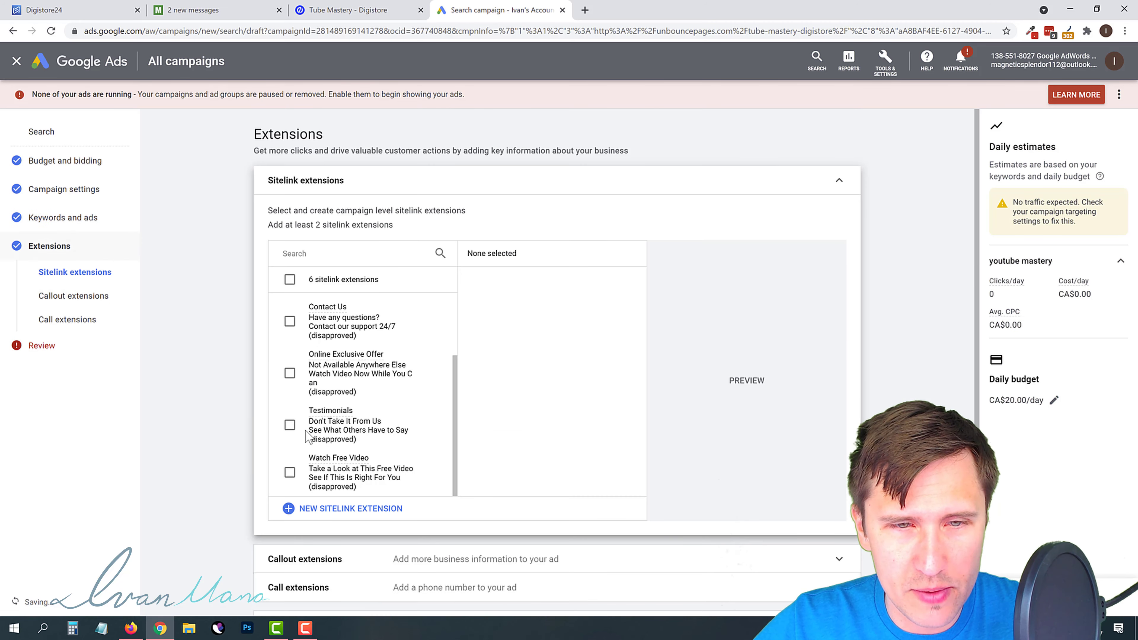
pyautogui.scroll(-2, 555, 359)
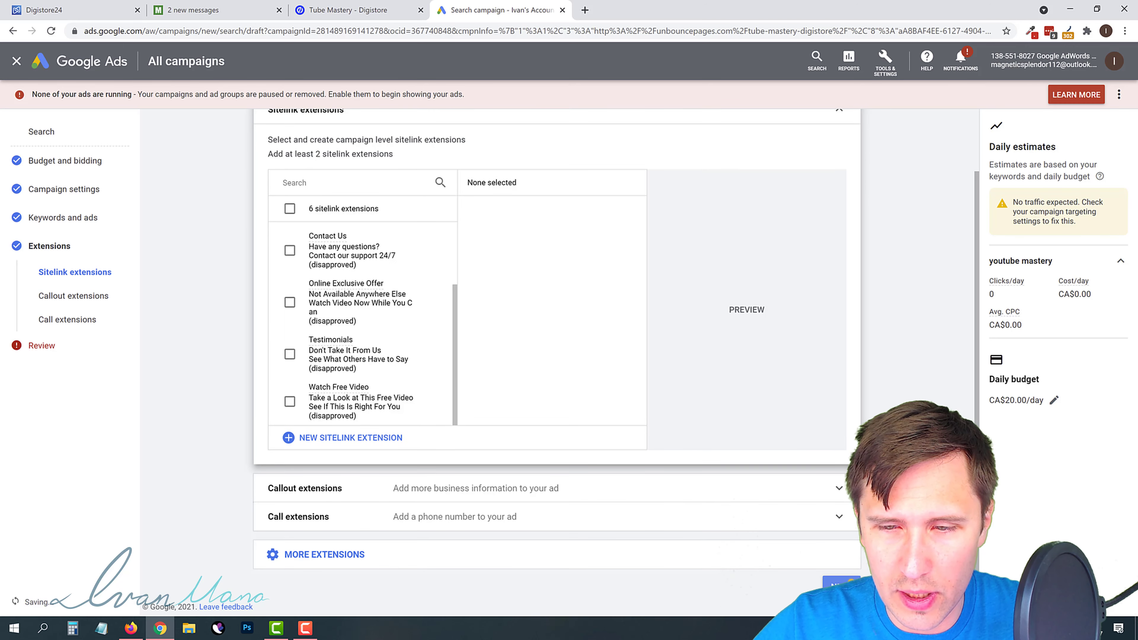
pyautogui.click(849, 583)
pyautogui.moveTo(383, 181); pyautogui.dragTo(562, 181)
pyautogui.click(532, 218)
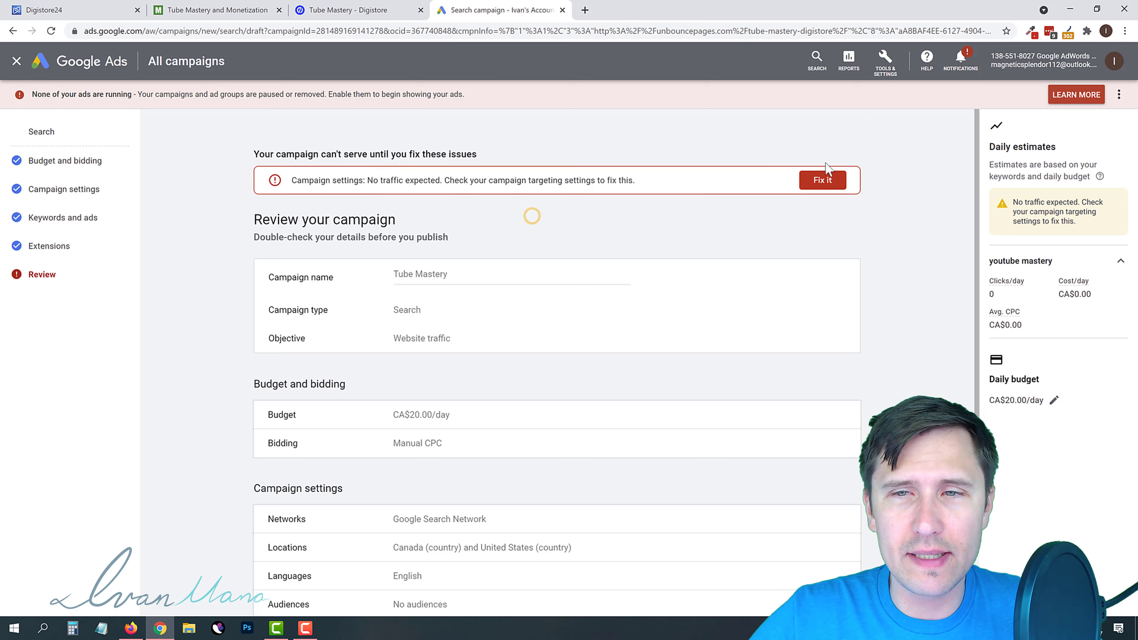
# Open the campaign targeting issue for fixing and add the keyword "youtube" to the youtube mastery ad group.
pyautogui.click(823, 183)
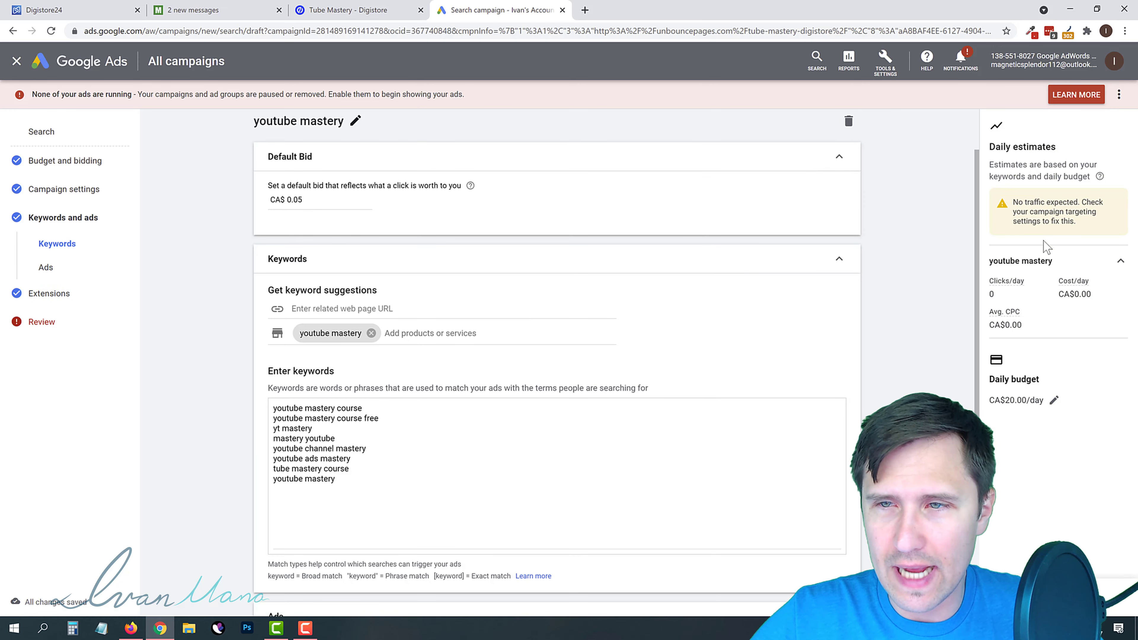
pyautogui.click(356, 477)
pyautogui.write('youtube')
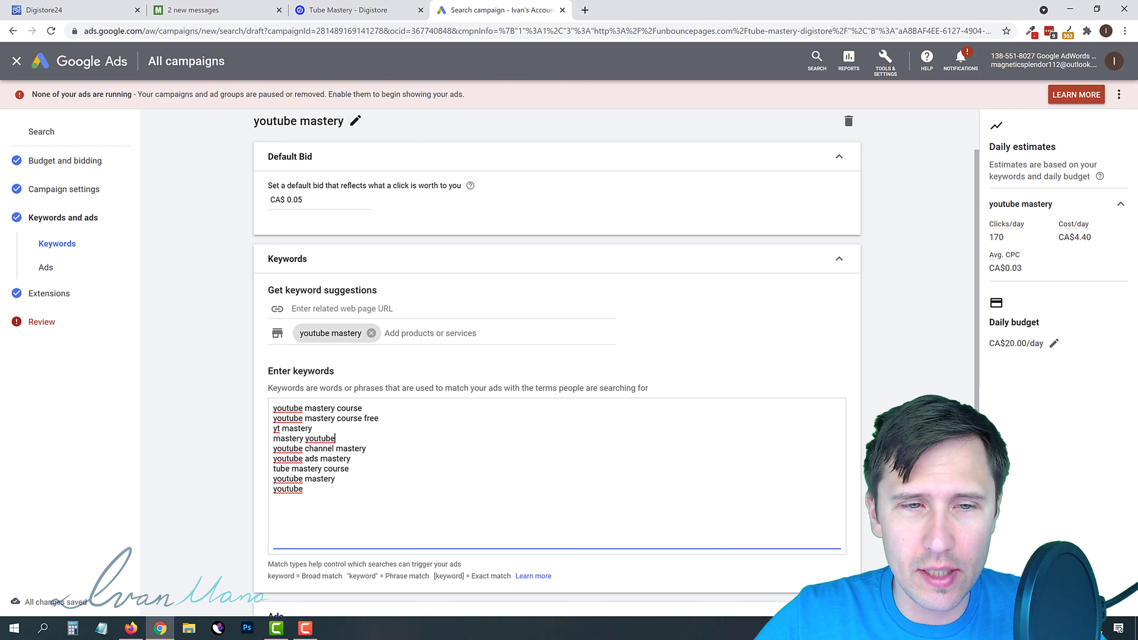
# Continue through the extensions without adding any and publish the Tube Mastery campaign.
pyautogui.scroll(-3, 801, 459)
pyautogui.scroll(-2, 798, 465)
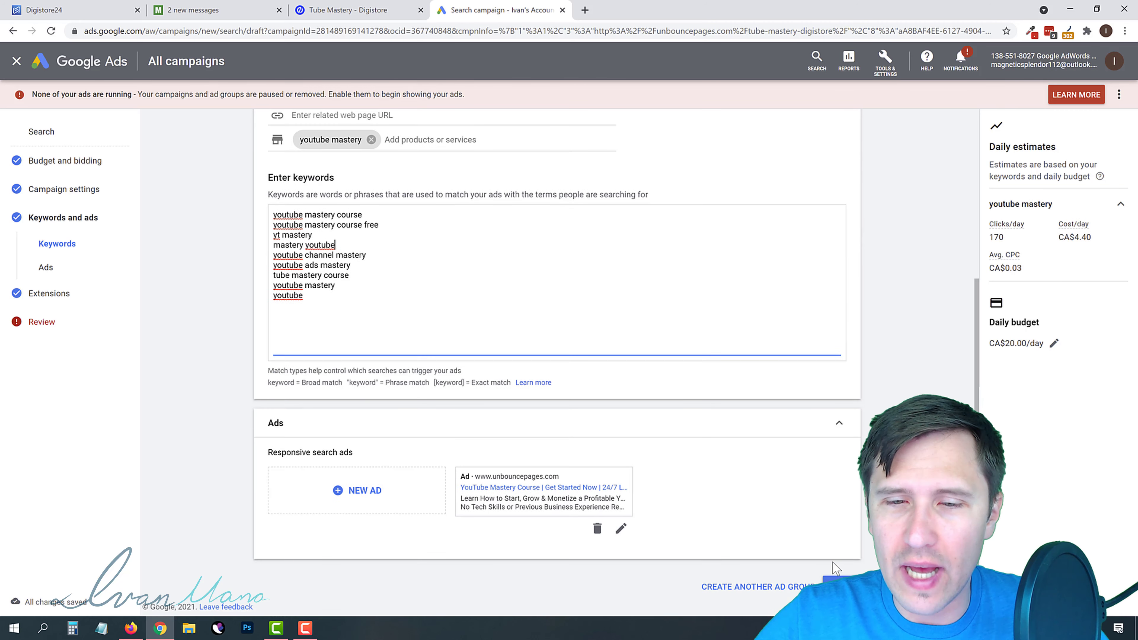
pyautogui.click(841, 586)
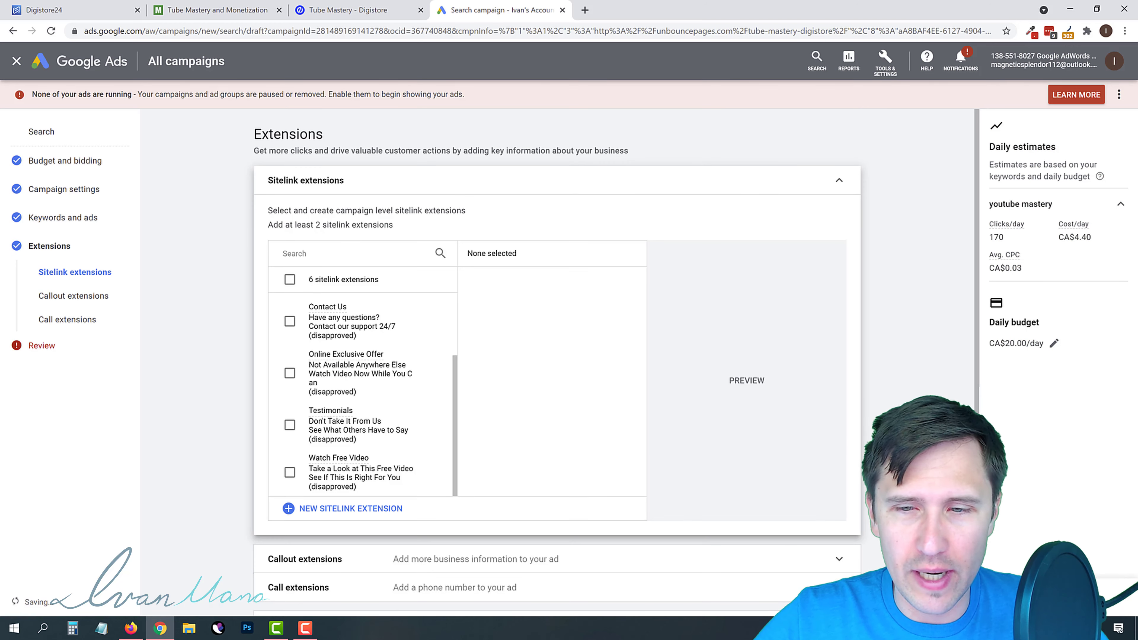
pyautogui.scroll(-2, 833, 538)
pyautogui.click(841, 587)
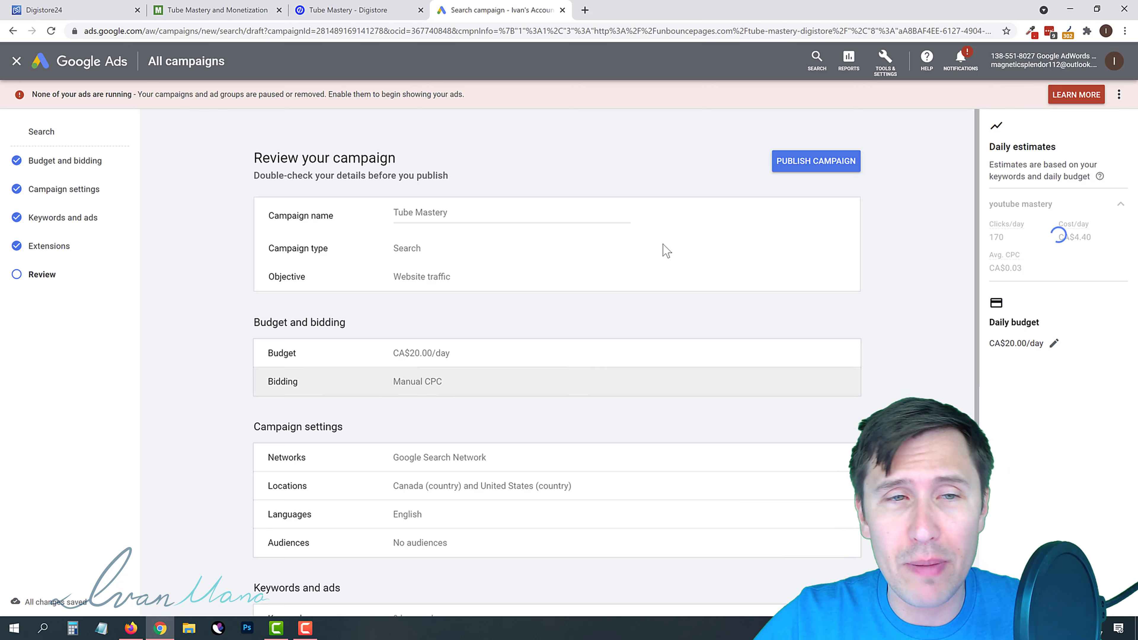
pyautogui.click(797, 171)
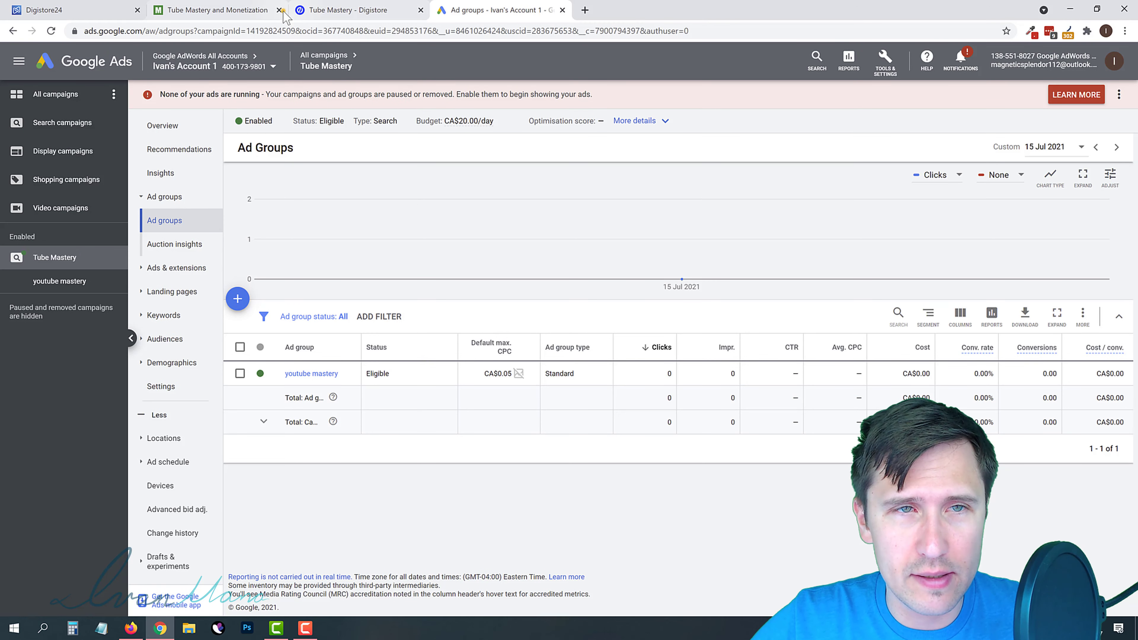
# Close the offer's sales page and check the published campaign's ads and ad groups.
pyautogui.click(278, 10)
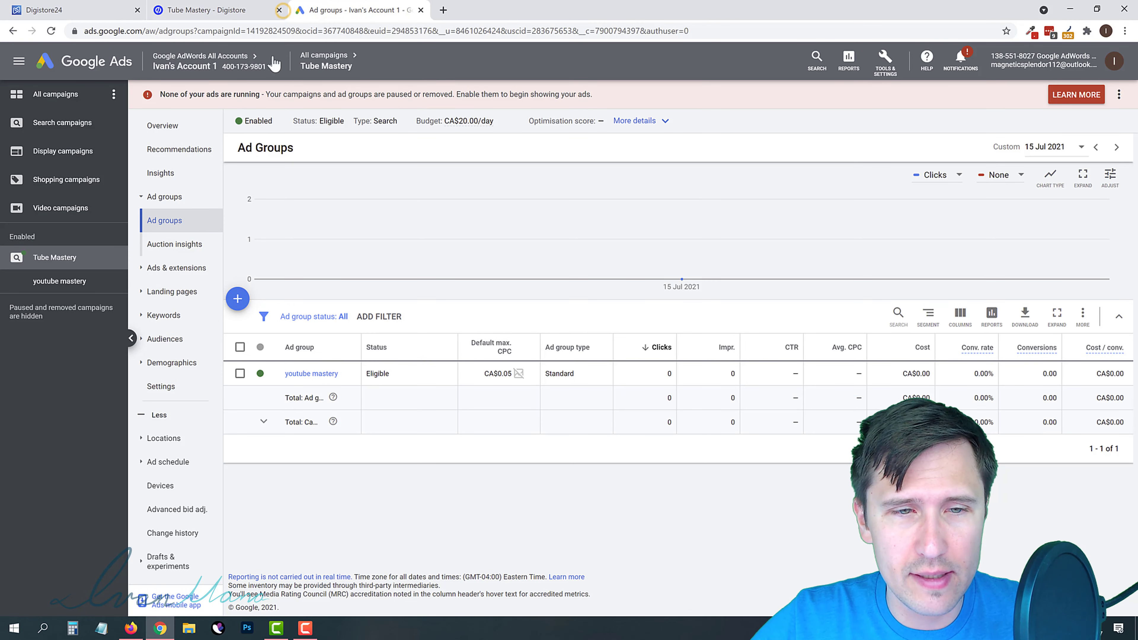
pyautogui.click(154, 268)
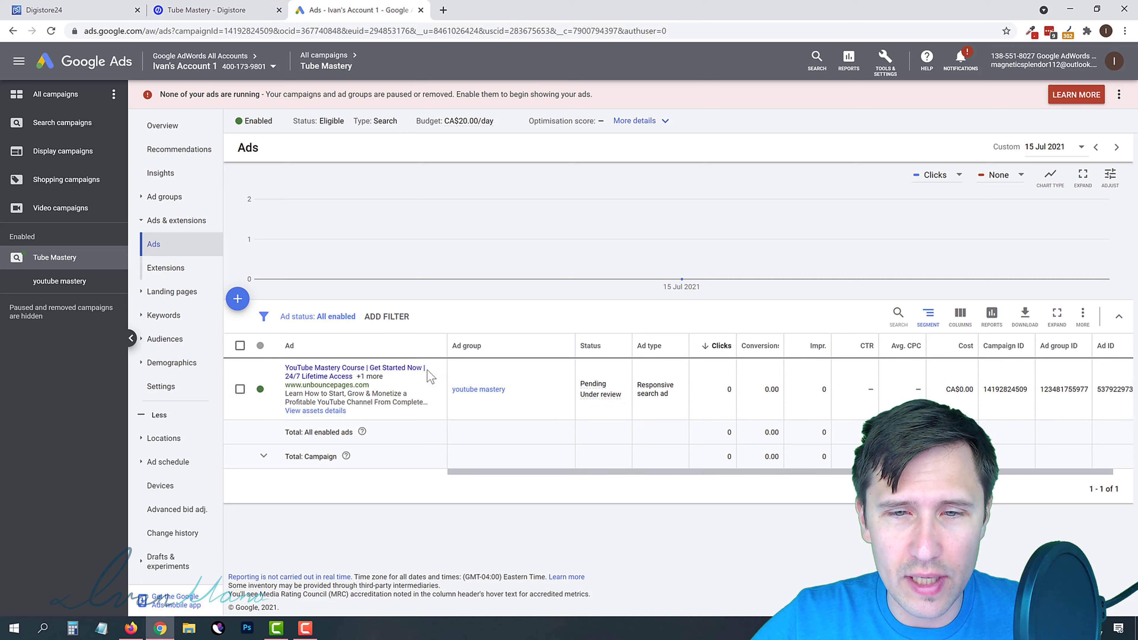
pyautogui.click(185, 197)
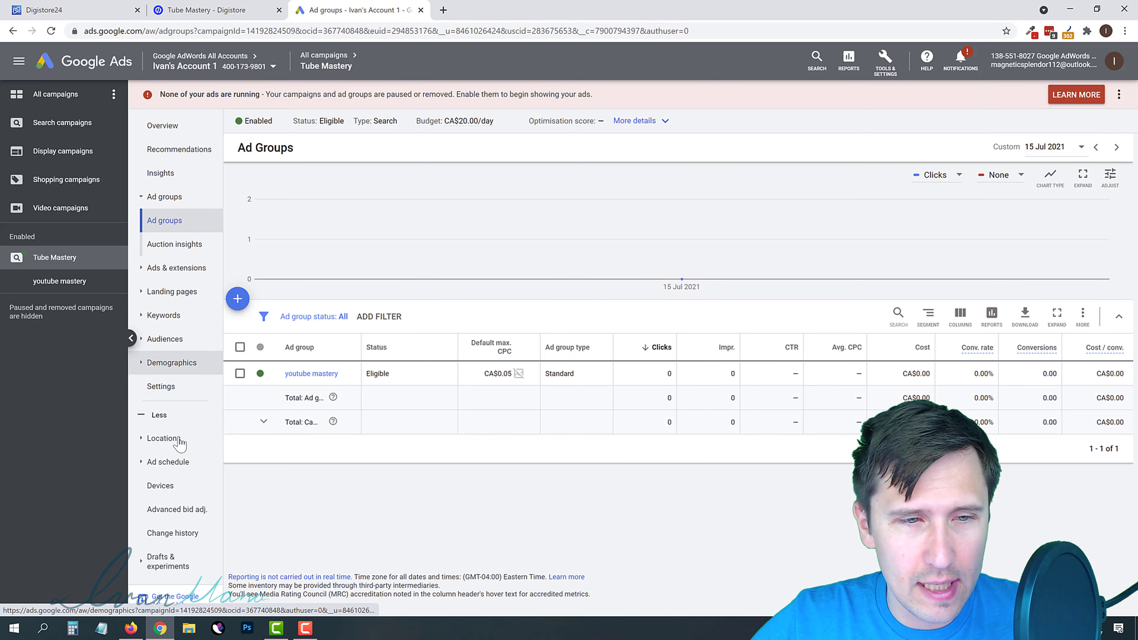
# Remove the keyword "youtube" from the Tube Mastery campaign's search keywords.
pyautogui.click(169, 316)
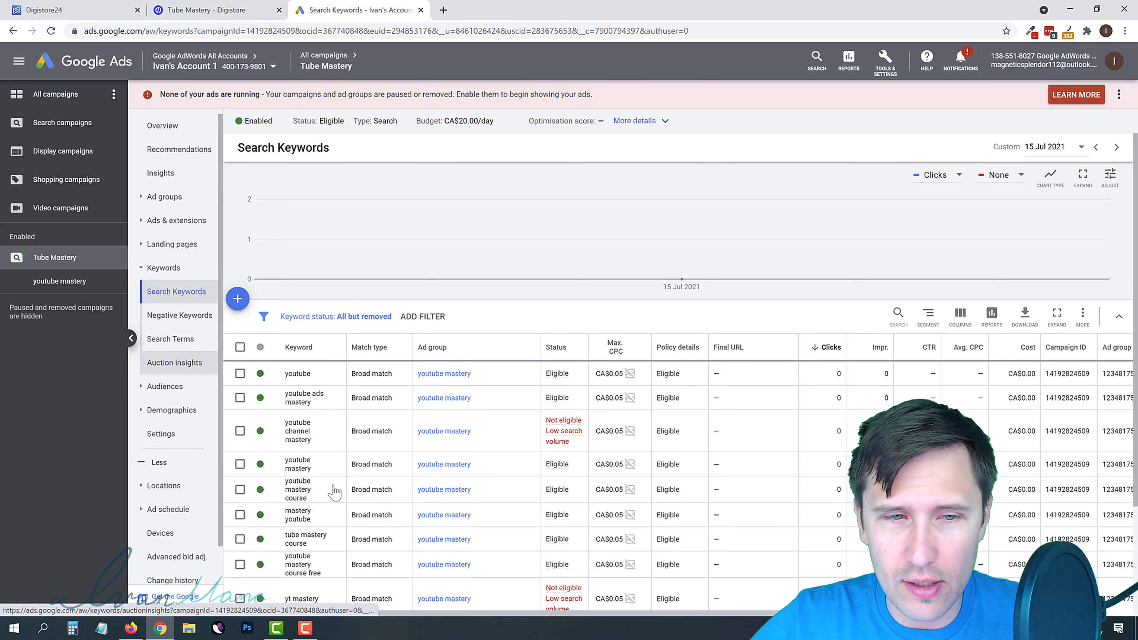
pyautogui.click(240, 374)
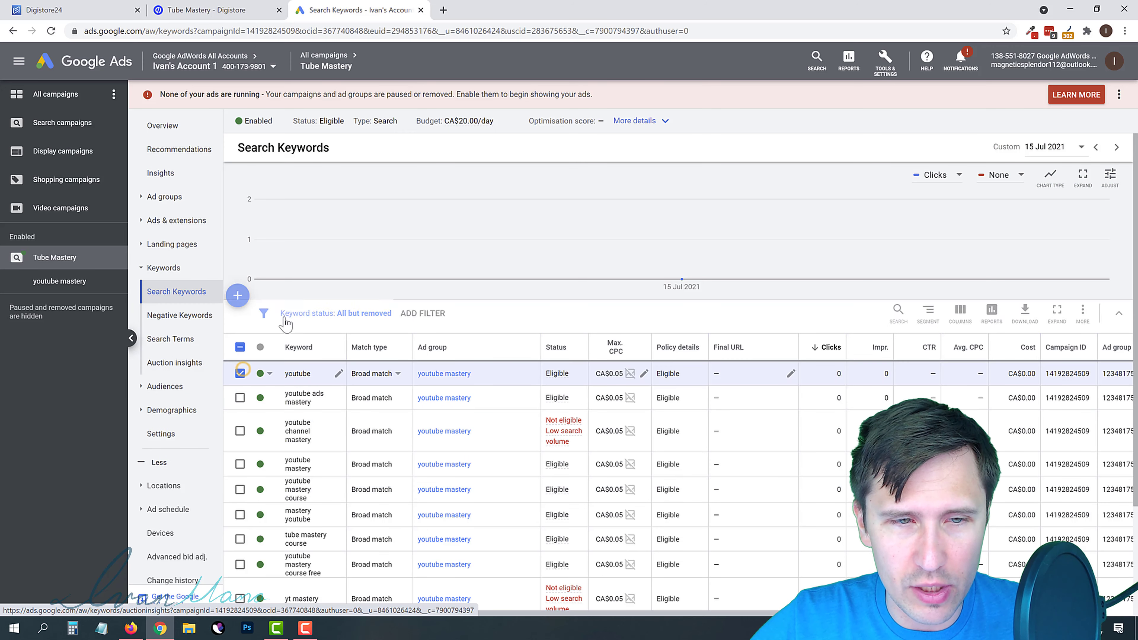
pyautogui.click(306, 316)
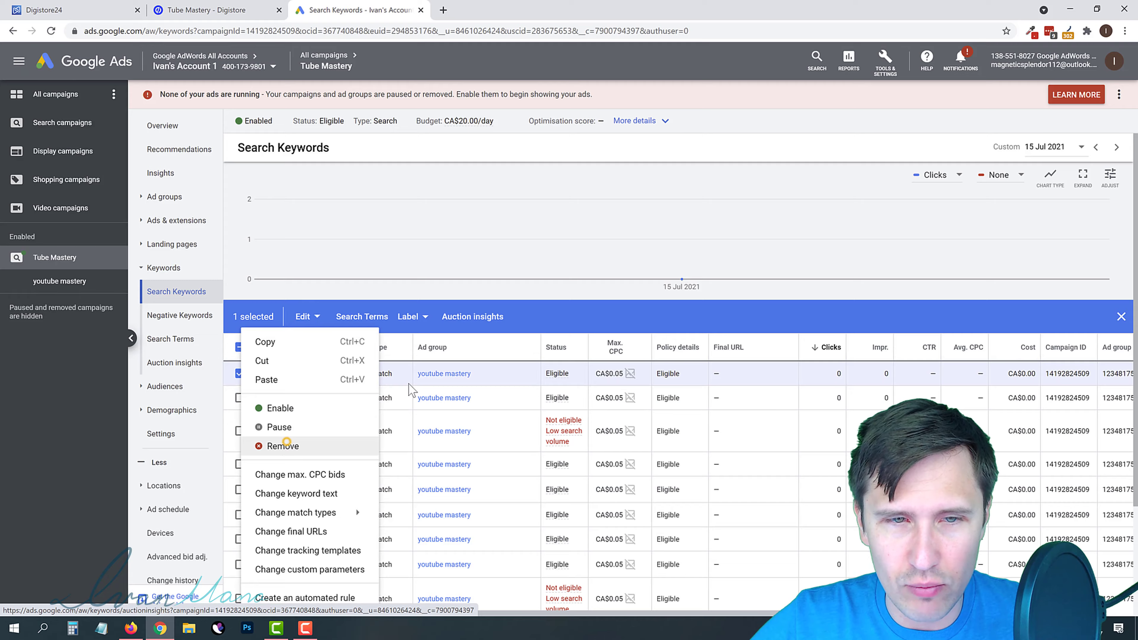
pyautogui.click(281, 446)
pyautogui.click(683, 376)
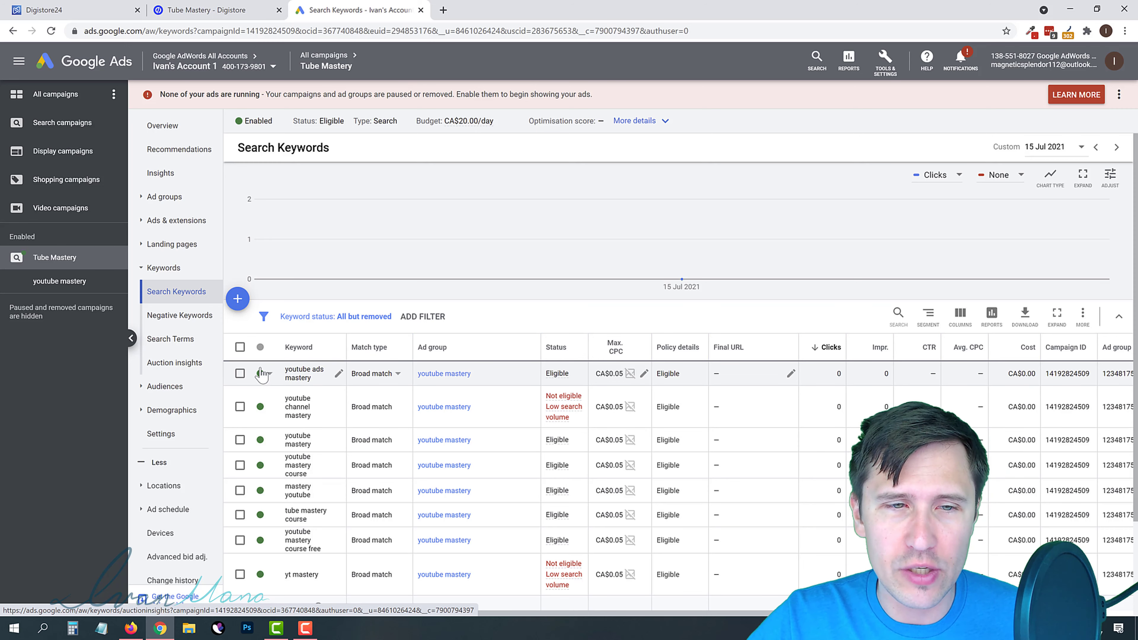
# Change the match type of all the campaign's search keywords to phrase match without keeping the original keywords.
pyautogui.click(391, 376)
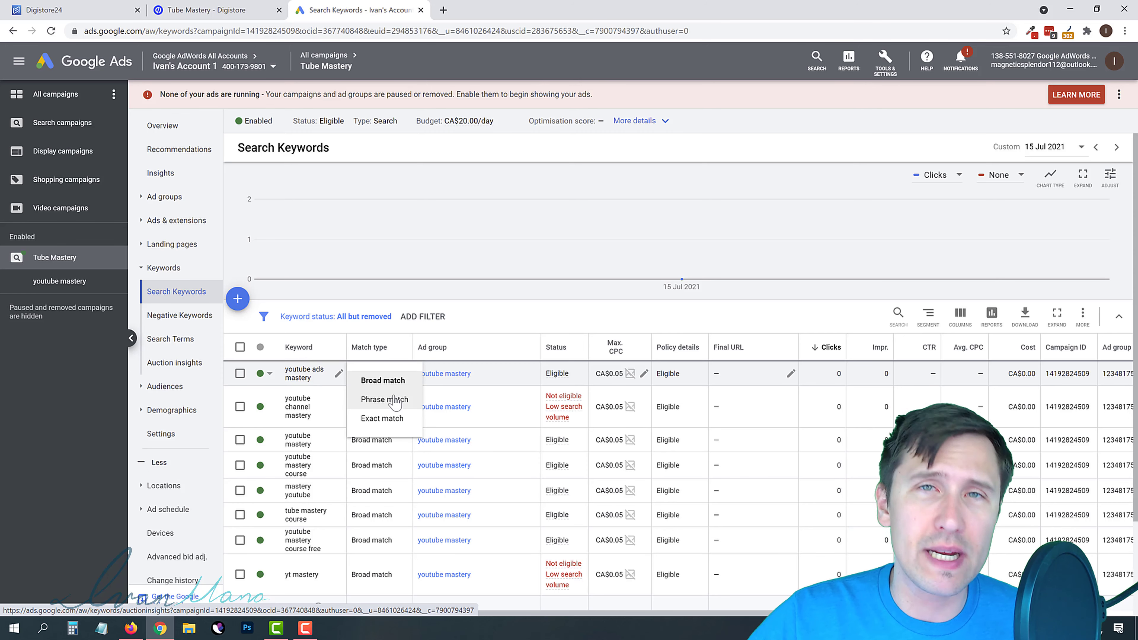
pyautogui.click(240, 347)
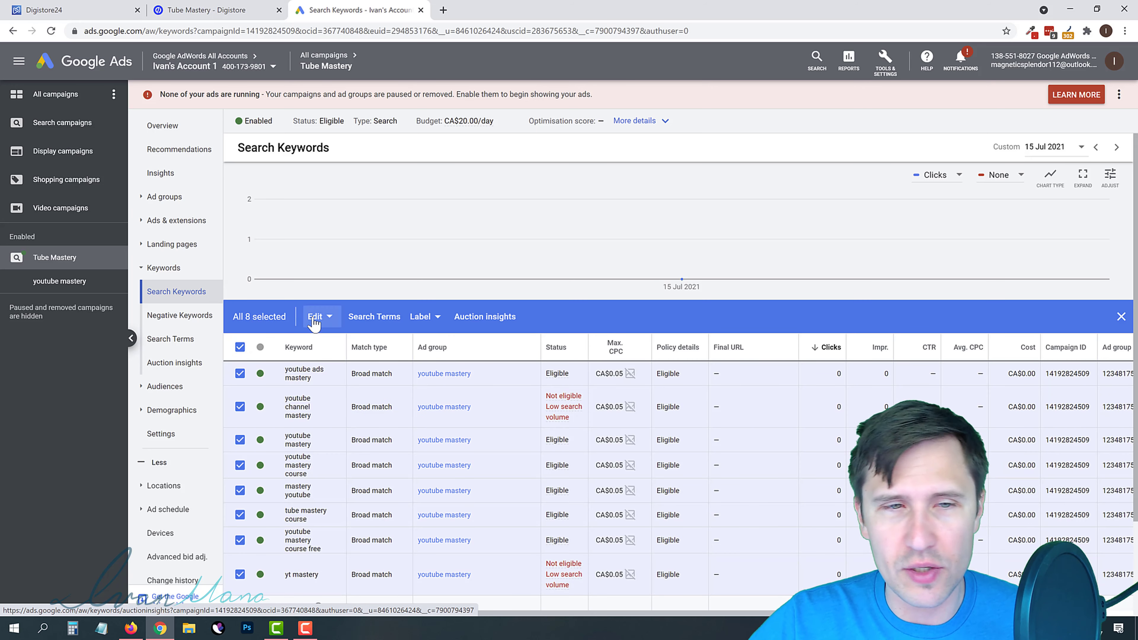
pyautogui.click(318, 317)
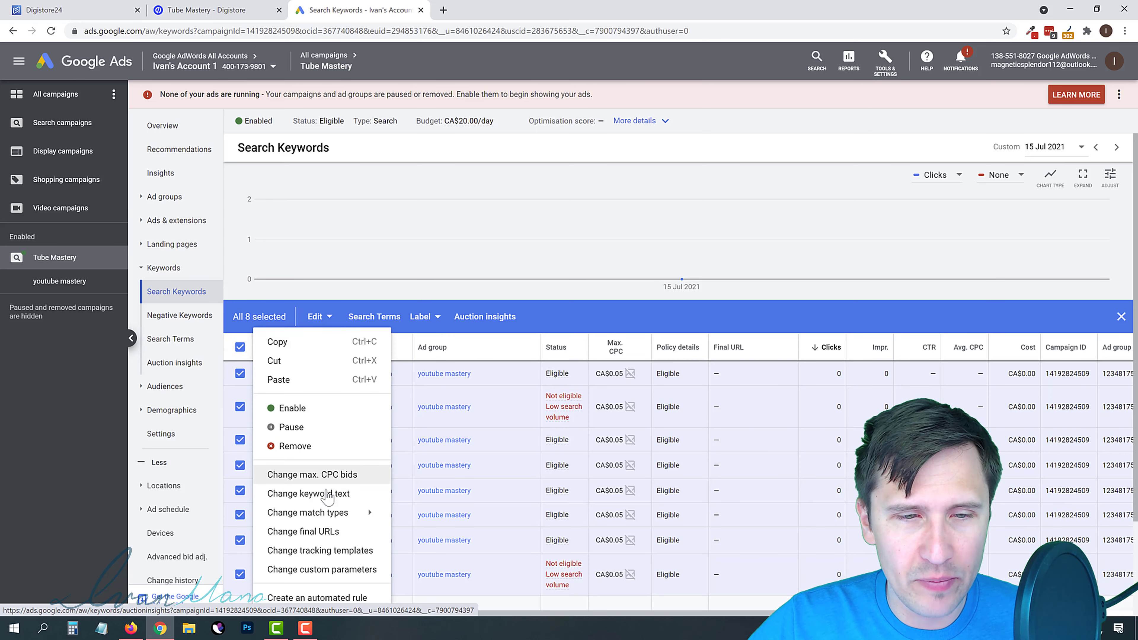
pyautogui.moveTo(341, 512)
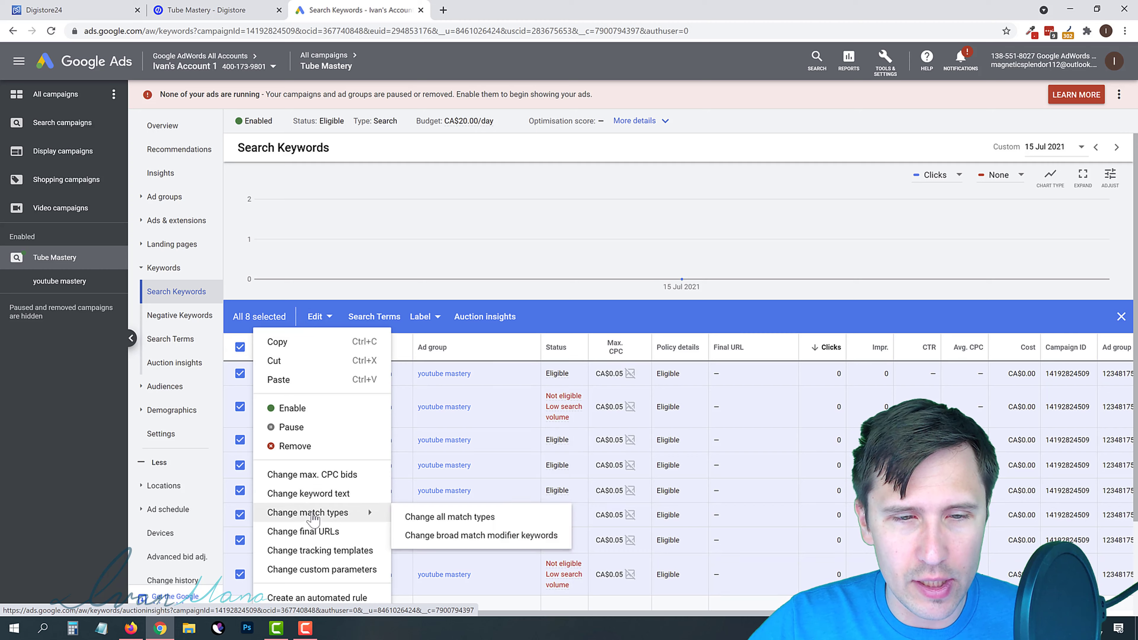
pyautogui.click(432, 517)
pyautogui.click(283, 205)
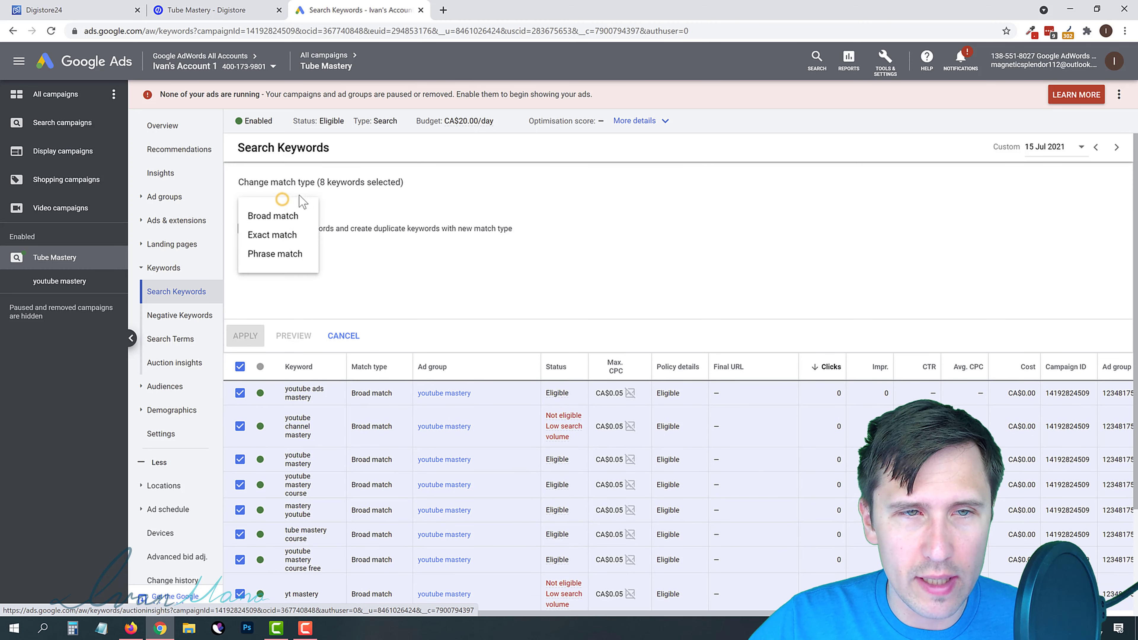
pyautogui.click(279, 256)
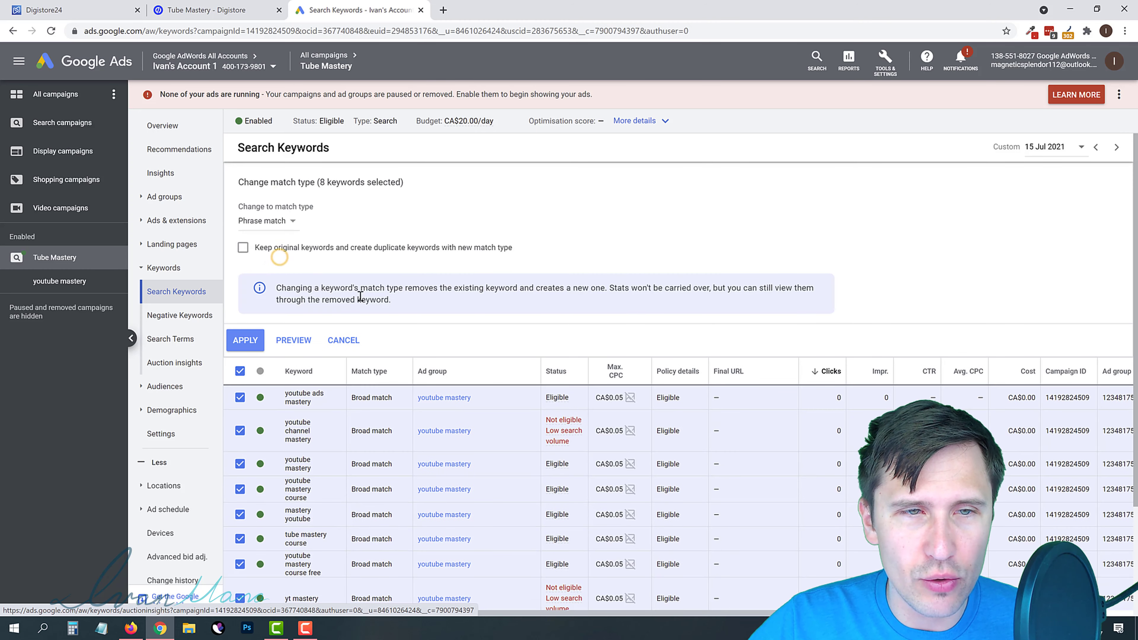
pyautogui.click(245, 340)
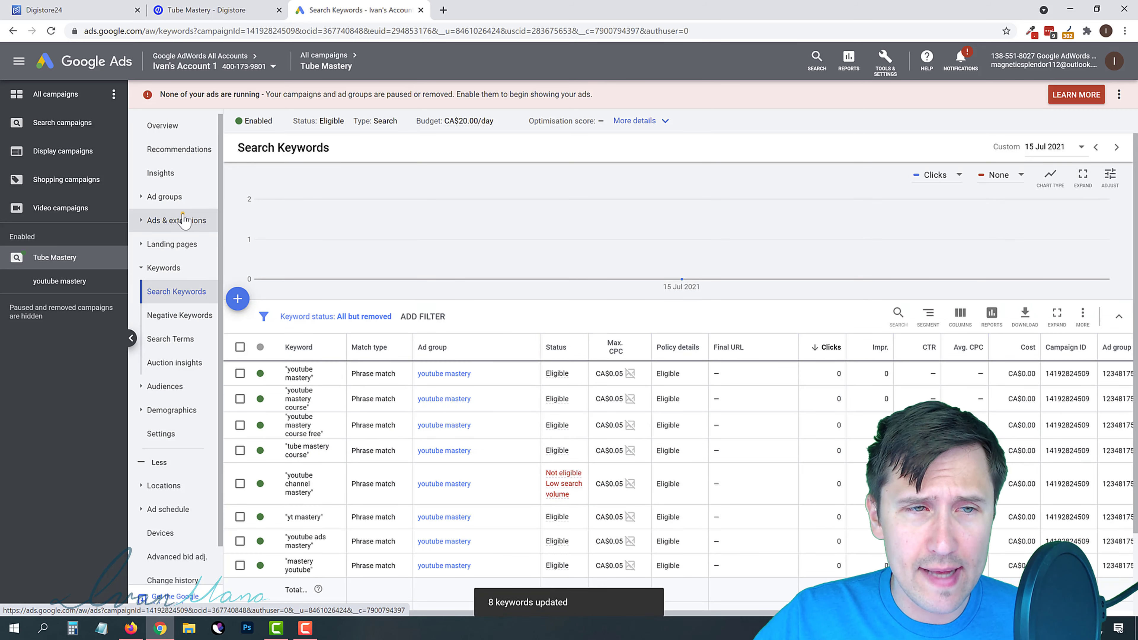
# Open the campaign's responsive search ad for editing, review its headlines, descriptions and extensions, and leave without saving.
pyautogui.click(184, 219)
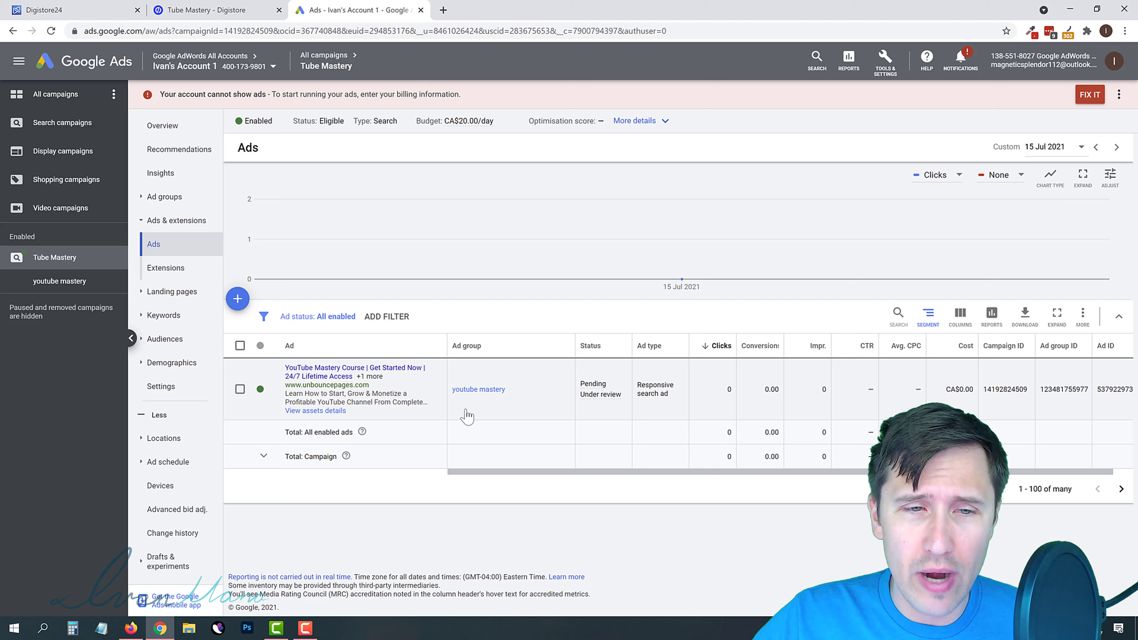
pyautogui.click(439, 388)
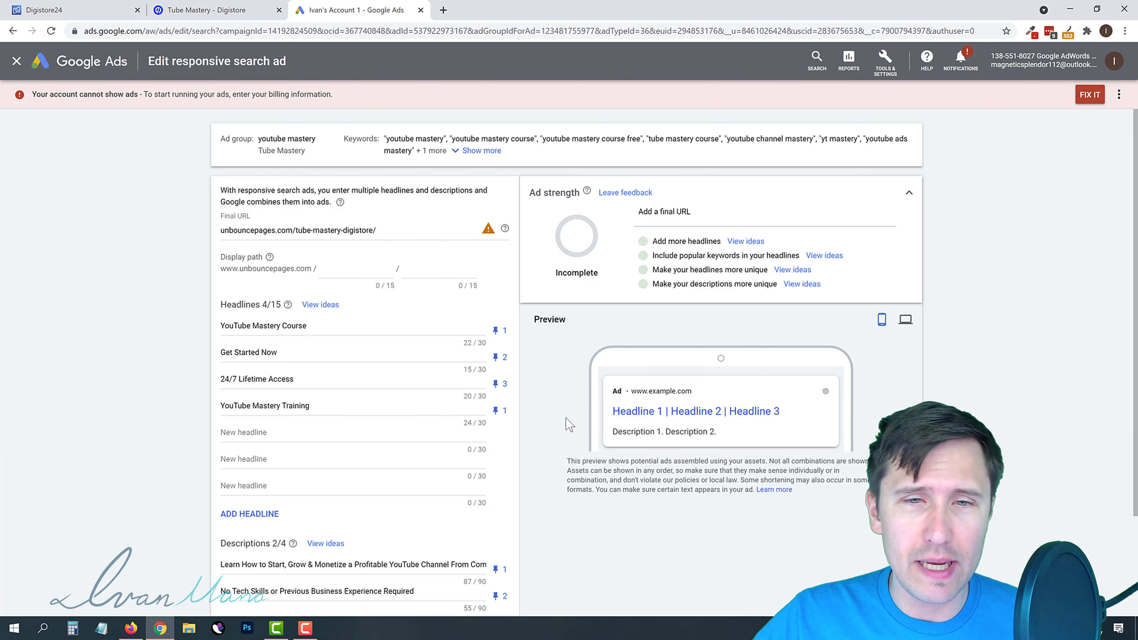
pyautogui.scroll(-10, 564, 419)
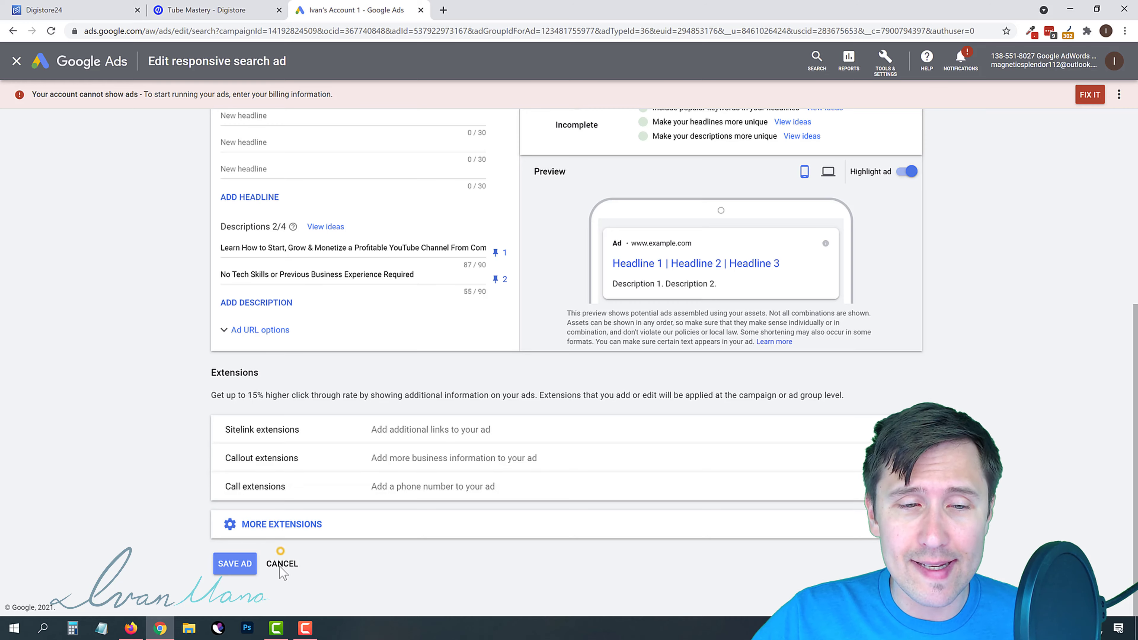
pyautogui.click(282, 564)
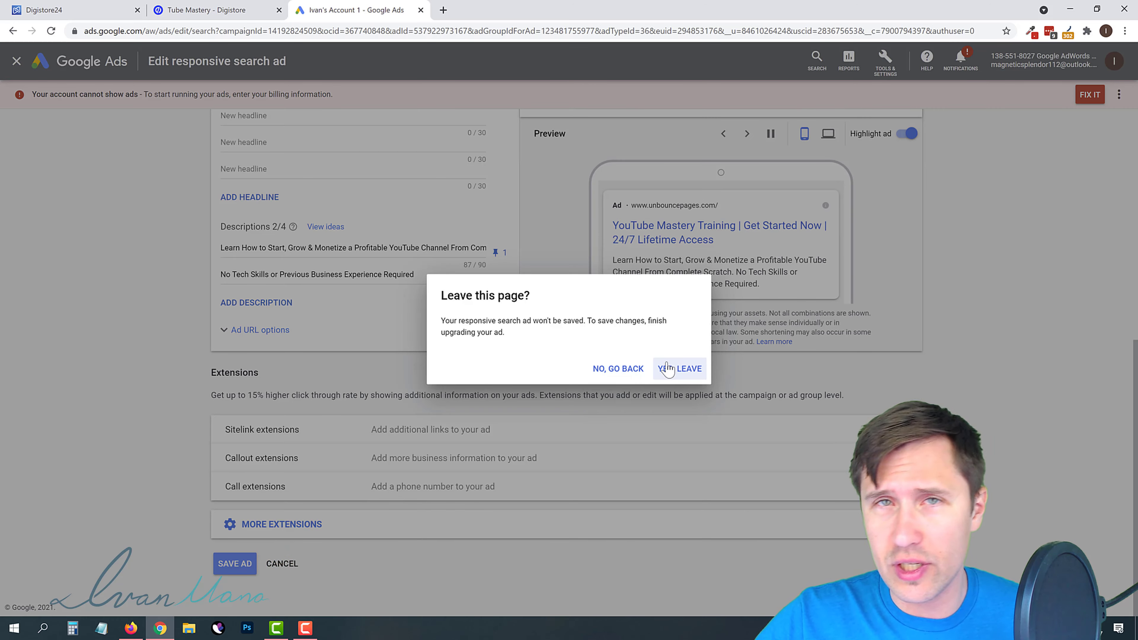
pyautogui.click(673, 370)
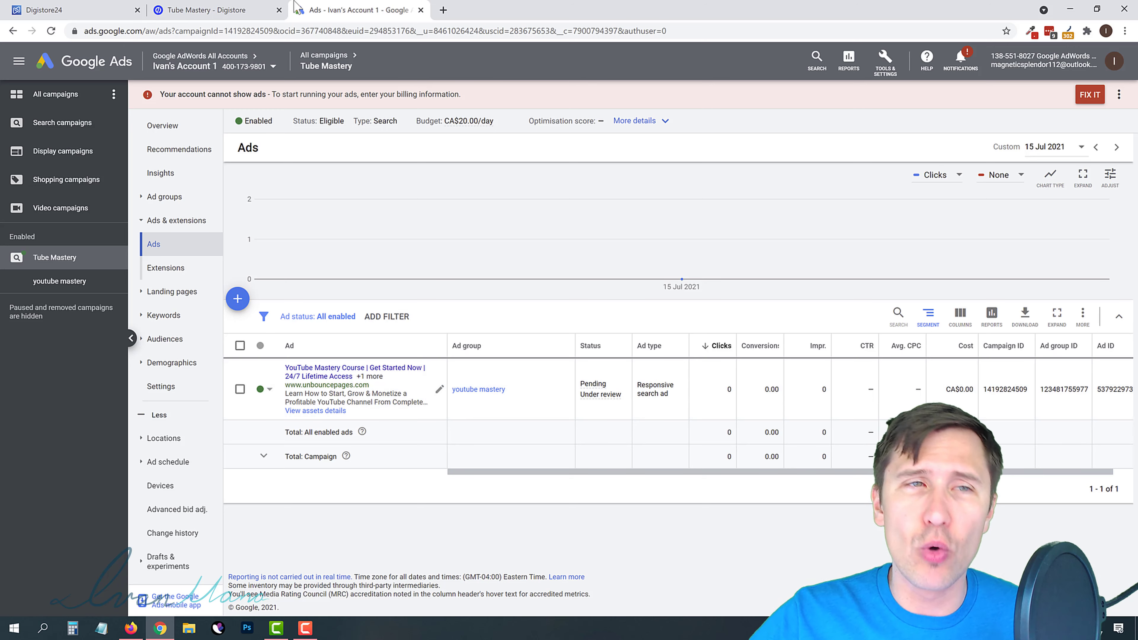
# Switch to Unbounce, open the published tube-mastery-digistore landing page in a new tab, review it fully and return to Google Ads.
pyautogui.click(241, 7)
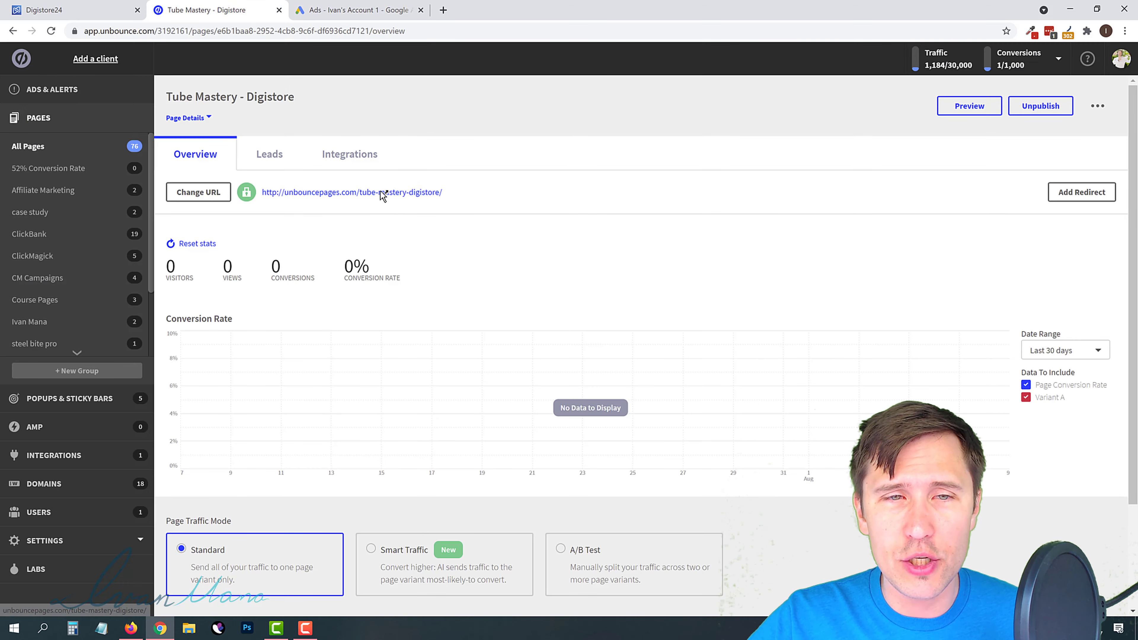
pyautogui.rightClick(398, 192)
pyautogui.click(405, 200)
pyautogui.hotkey('ctrl', 'Tab')
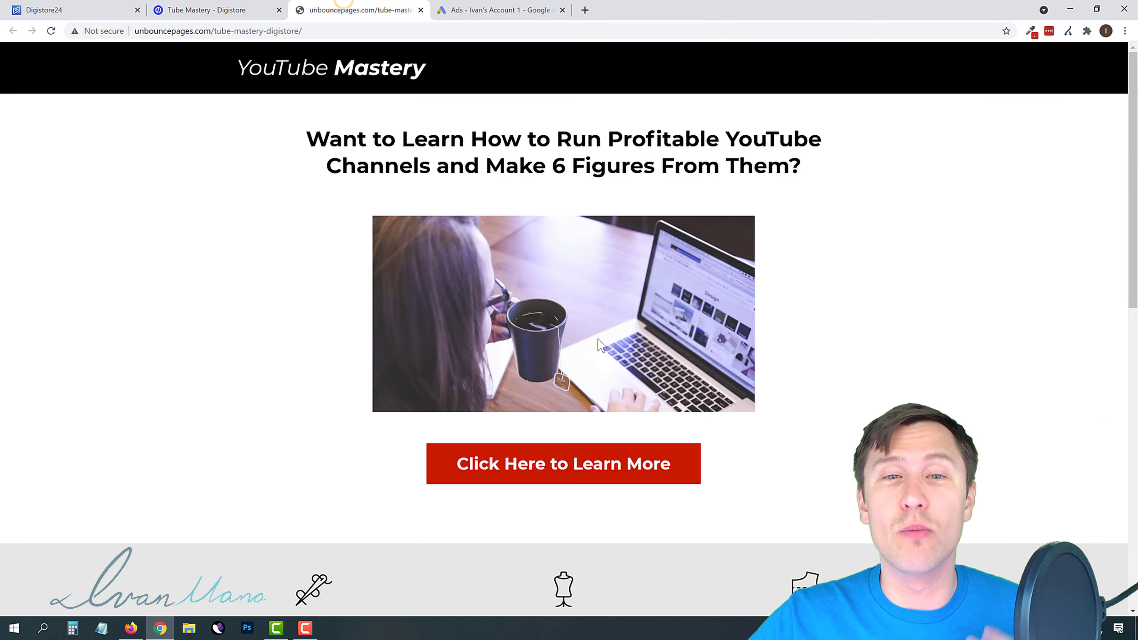
pyautogui.scroll(-3, 617, 399)
pyautogui.scroll(-6, 311, 412)
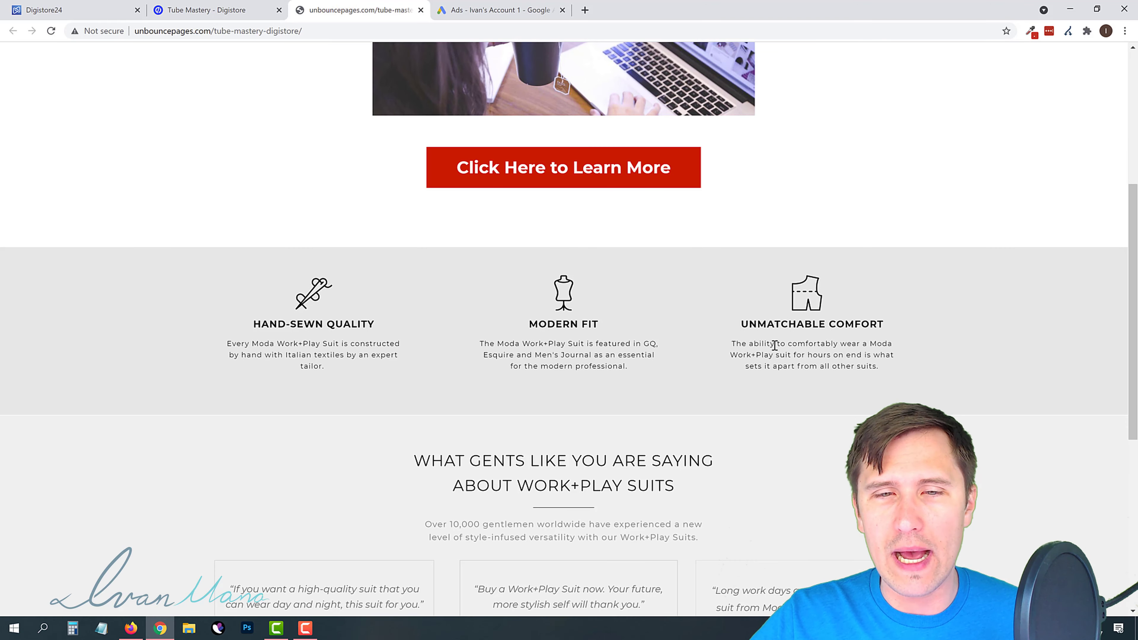
pyautogui.scroll(-5, 581, 254)
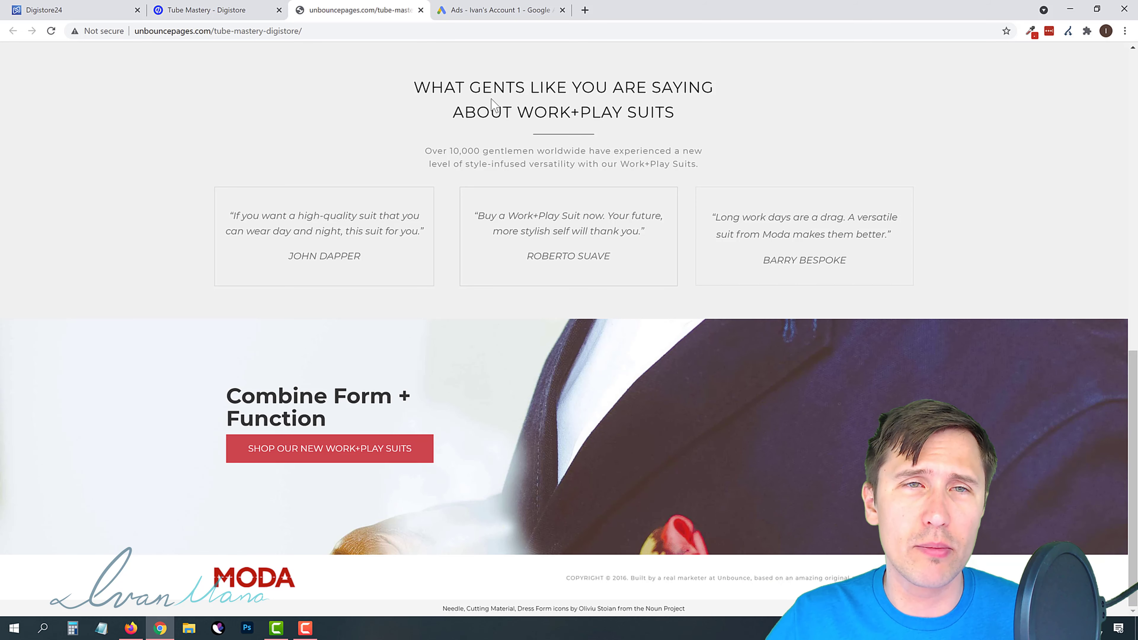
pyautogui.click(527, 8)
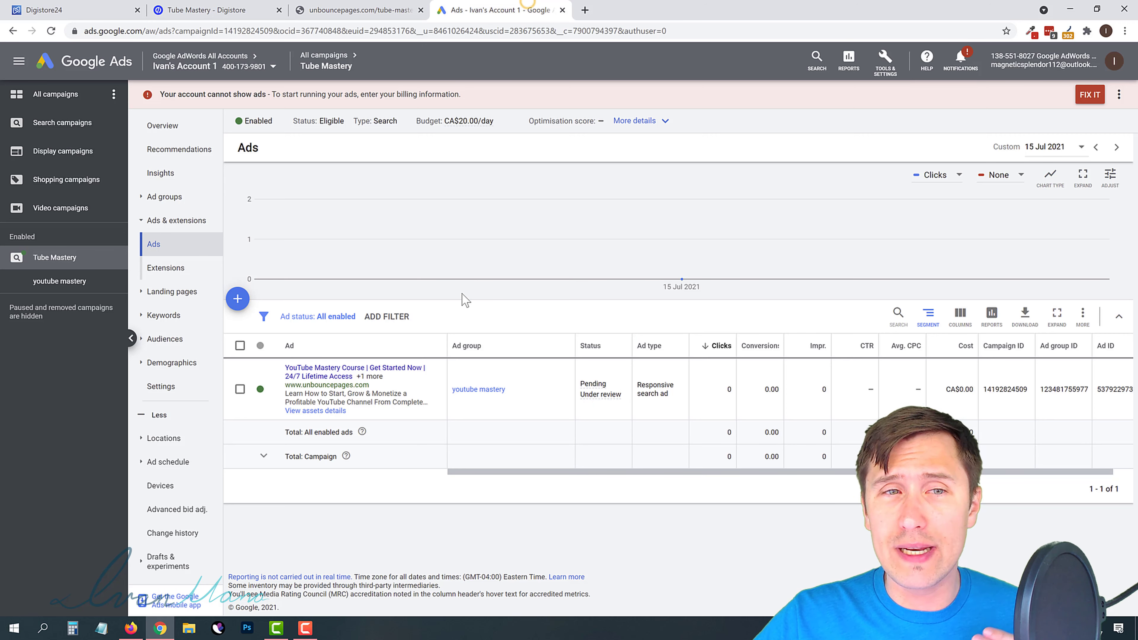